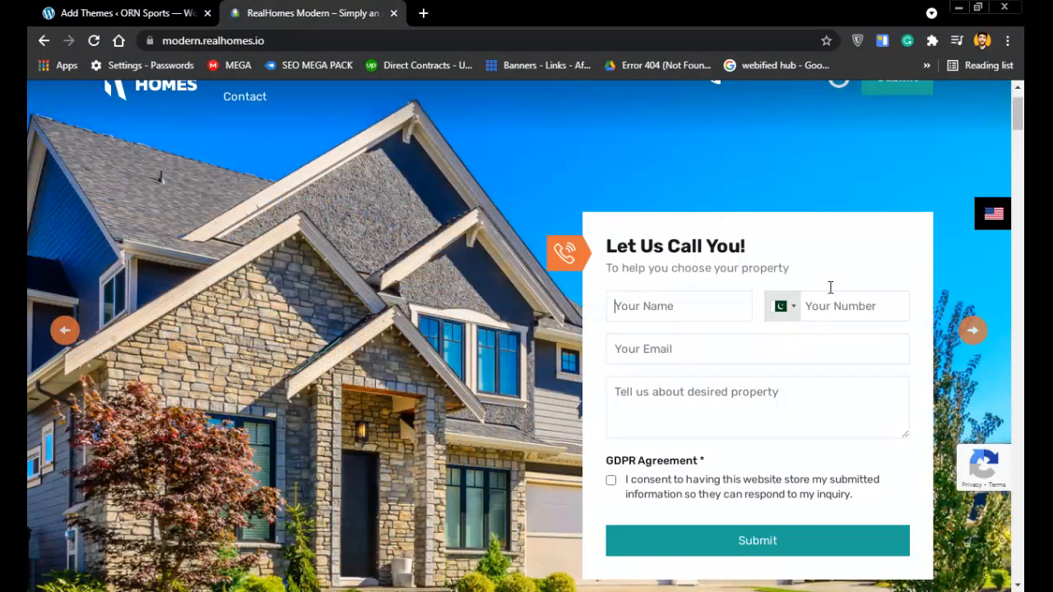
- Inspect the name, number, email and desired property fields of the Let Us Call You! form
click(842, 296)
click(680, 347)
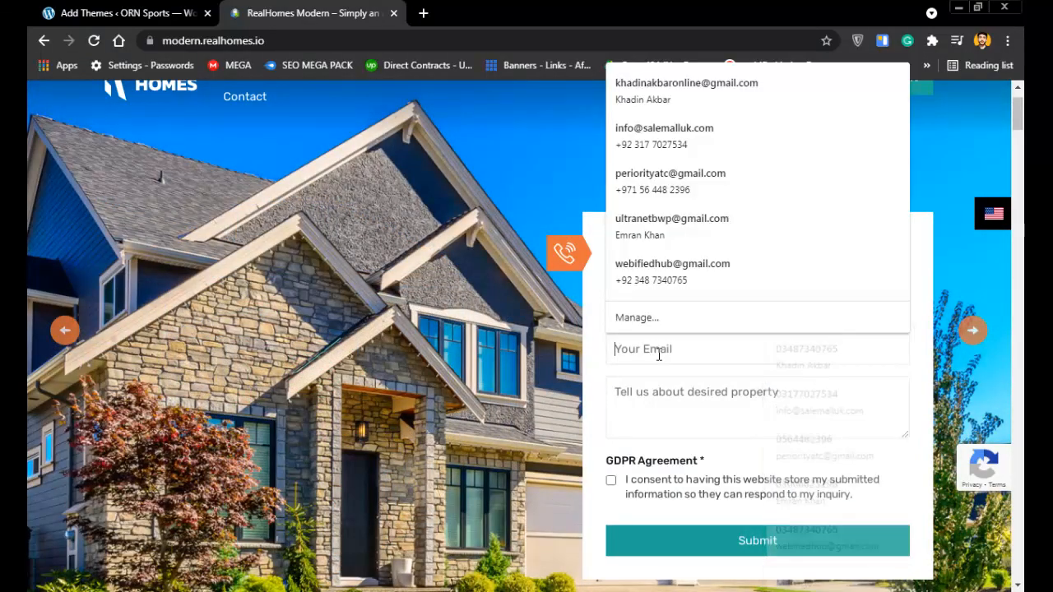
click(839, 393)
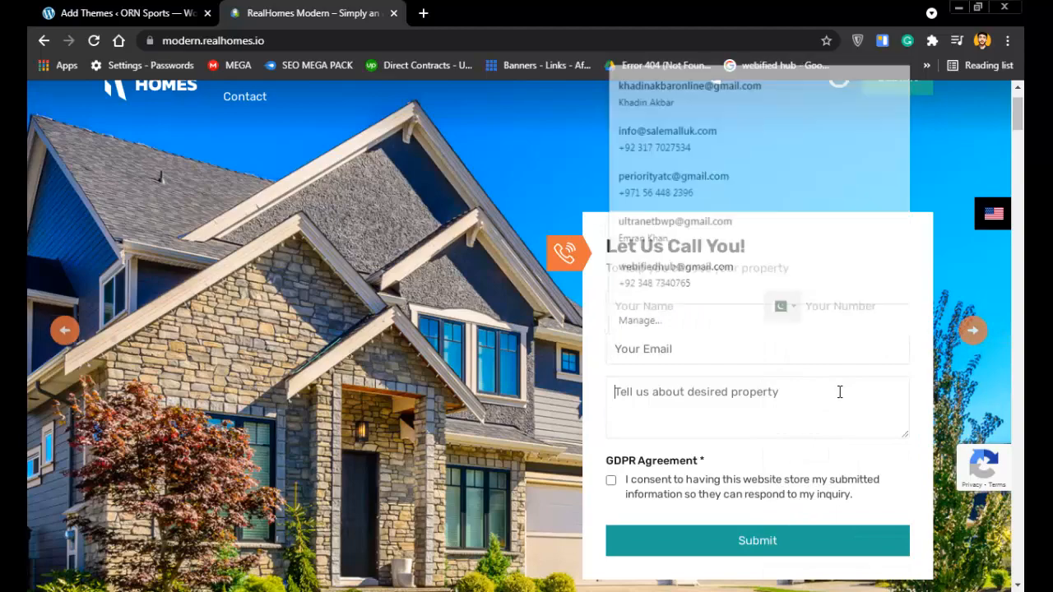
click(856, 308)
click(688, 316)
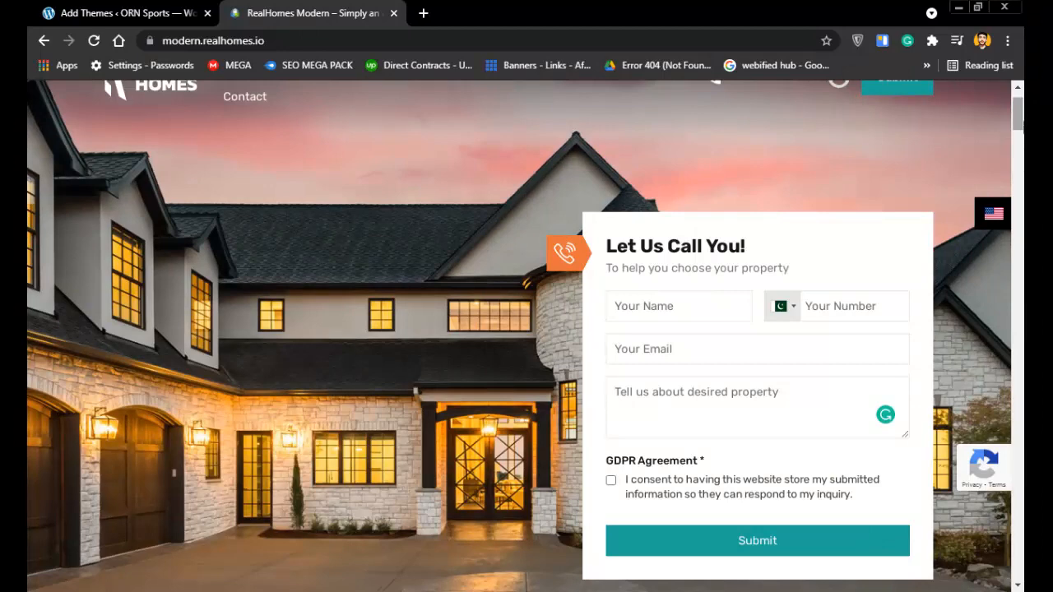
- Look through the Location, Property Status and Property Type options of the property search
scroll(527, 336, down, 4)
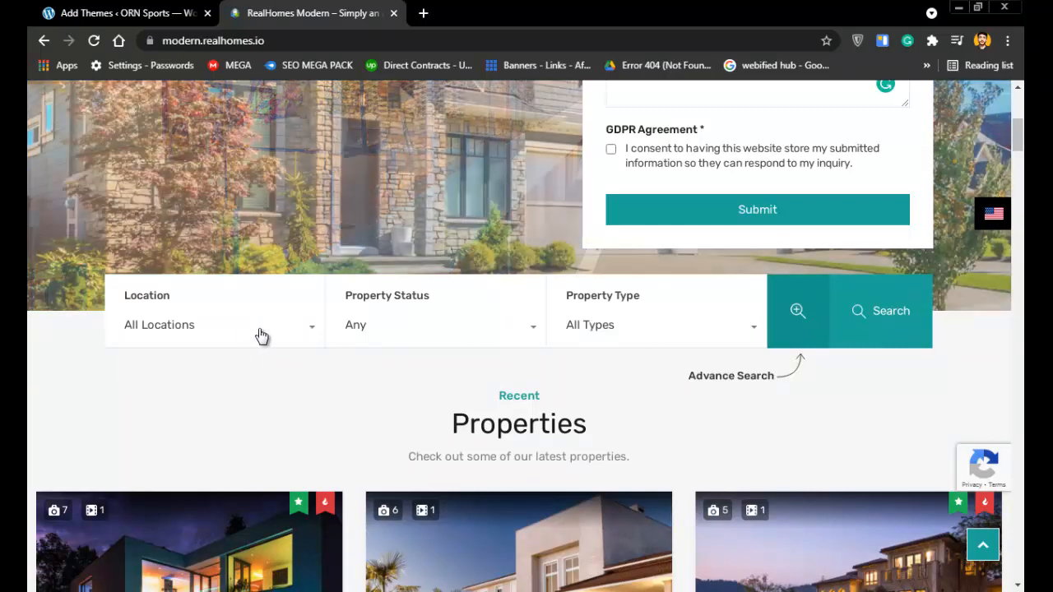
click(286, 336)
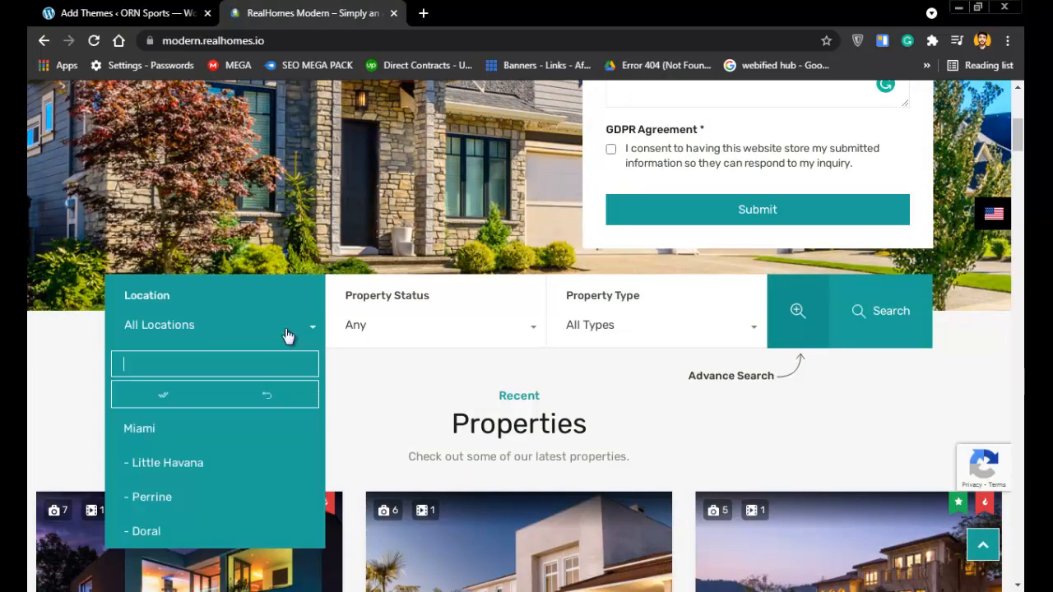
click(426, 334)
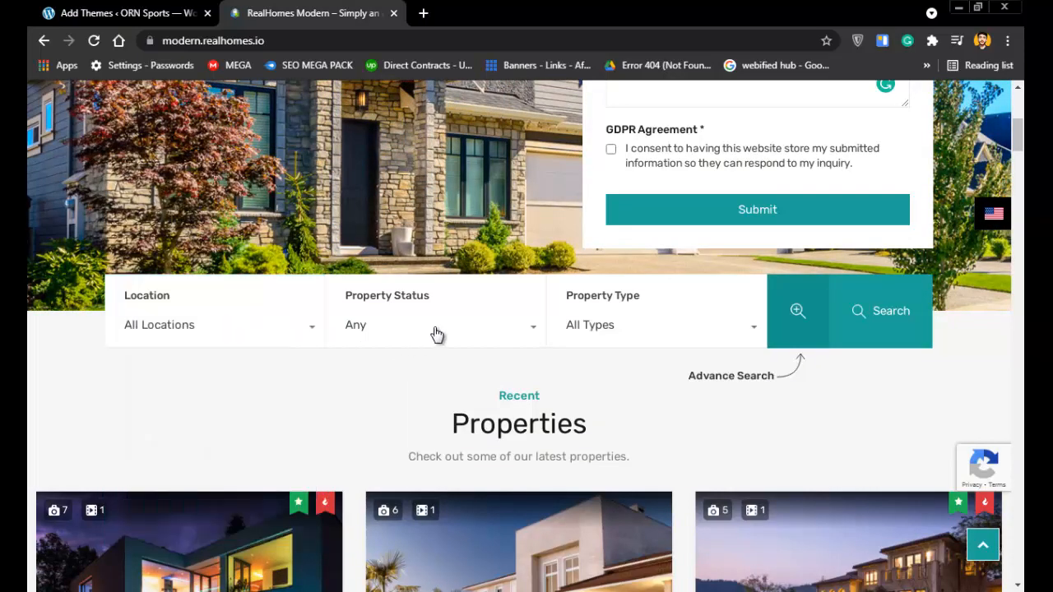
click(436, 335)
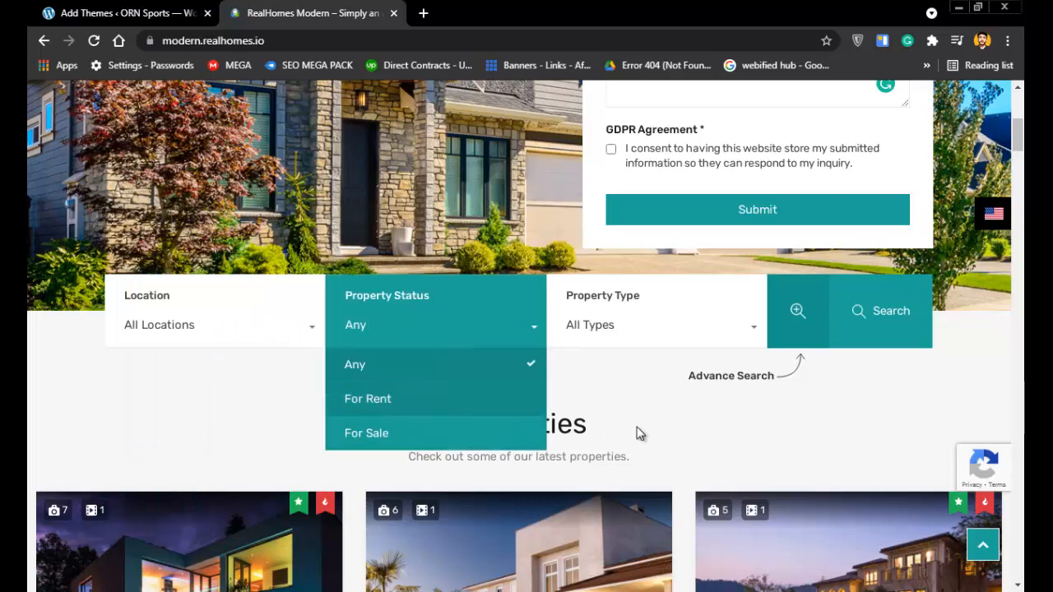
click(704, 342)
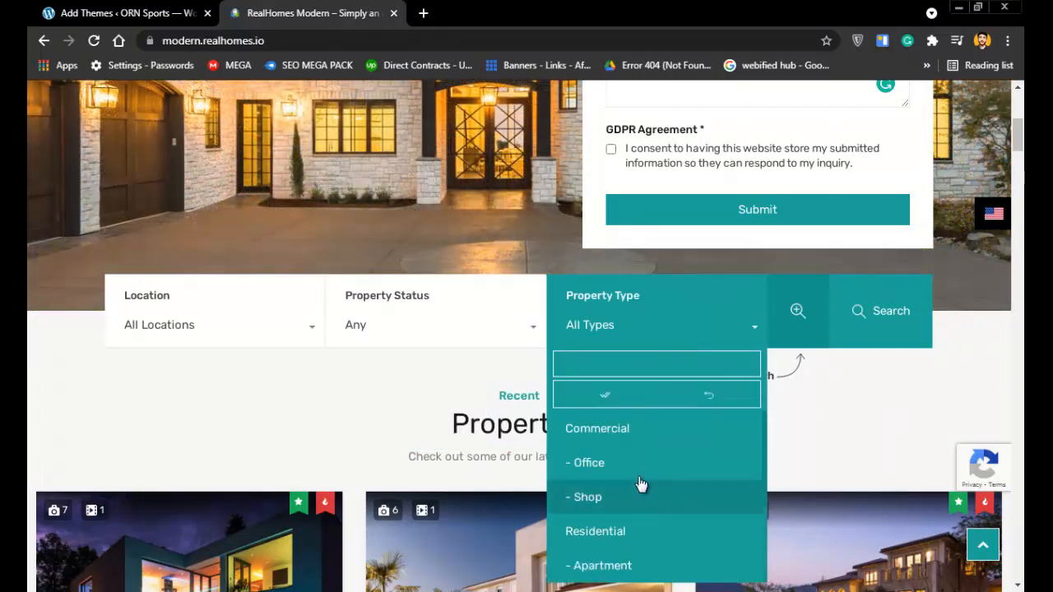
click(480, 410)
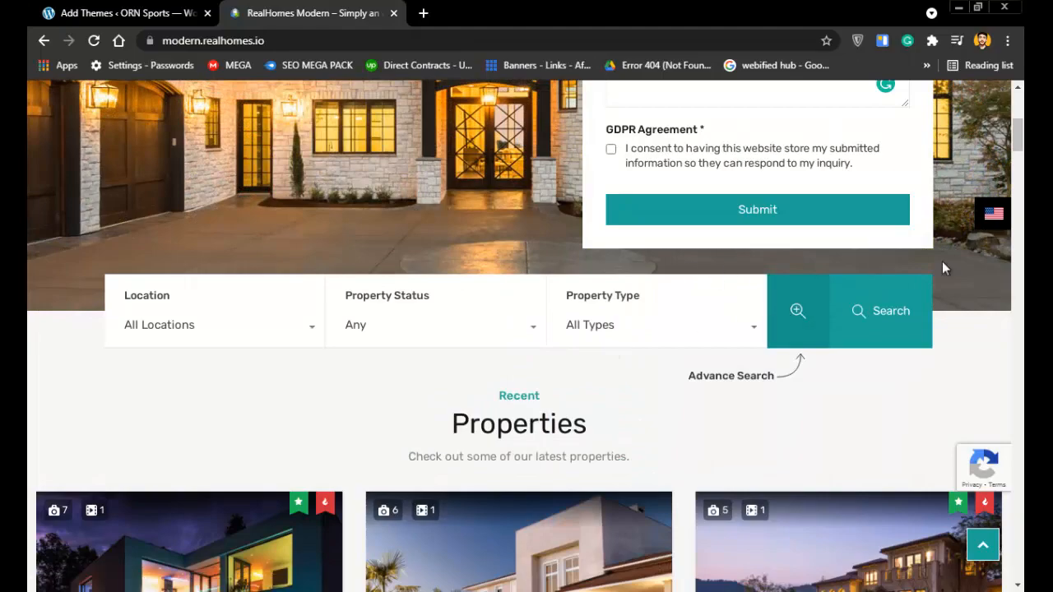
- Open the Submit Property link of the Buy or Sell section in a new tab and view its page
drag(1018, 146, 1018, 334)
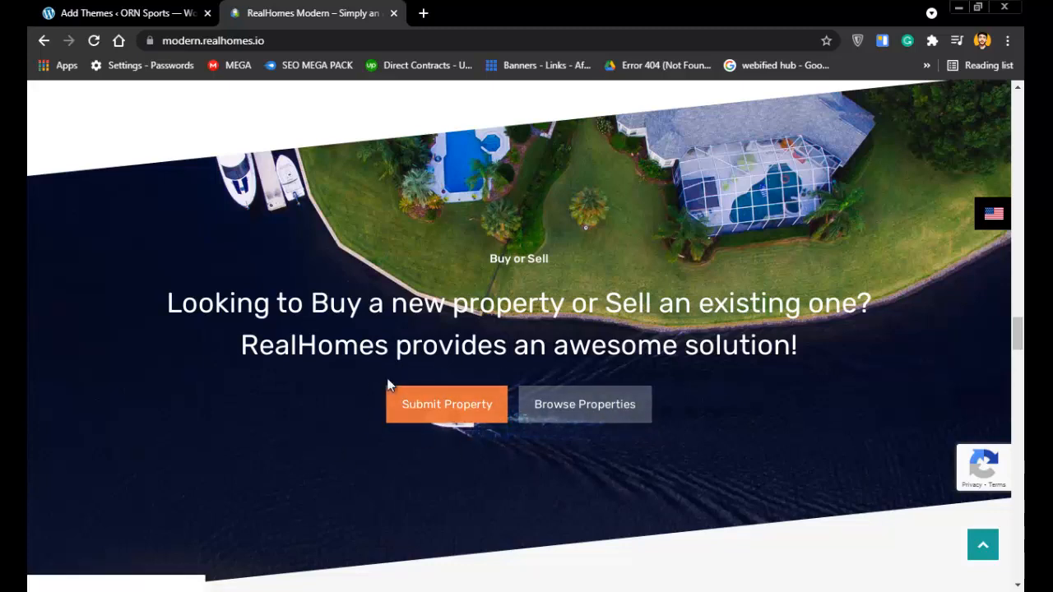
right_click(461, 411)
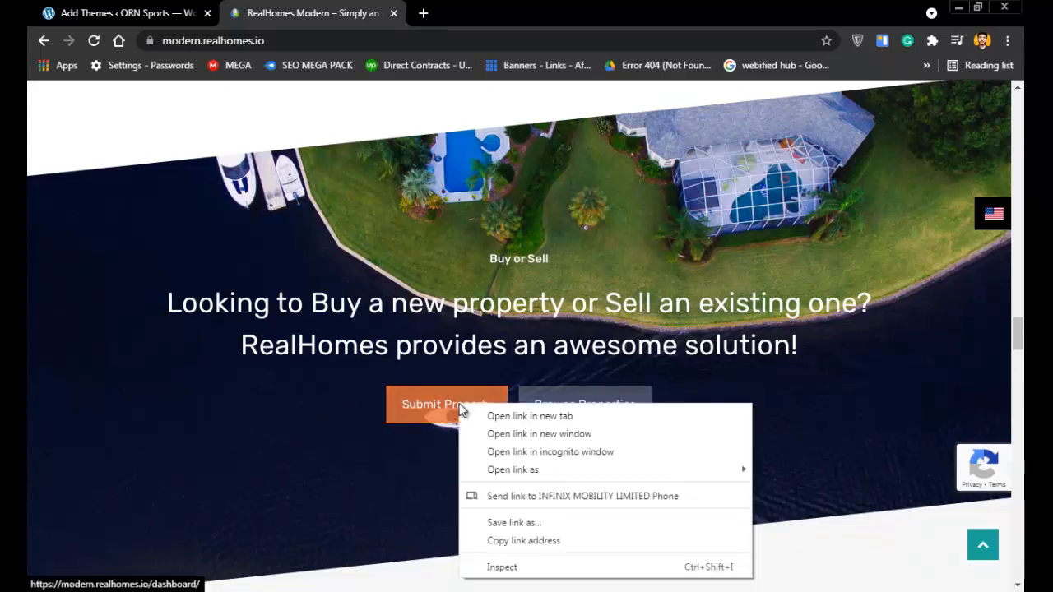
click(474, 414)
click(463, 8)
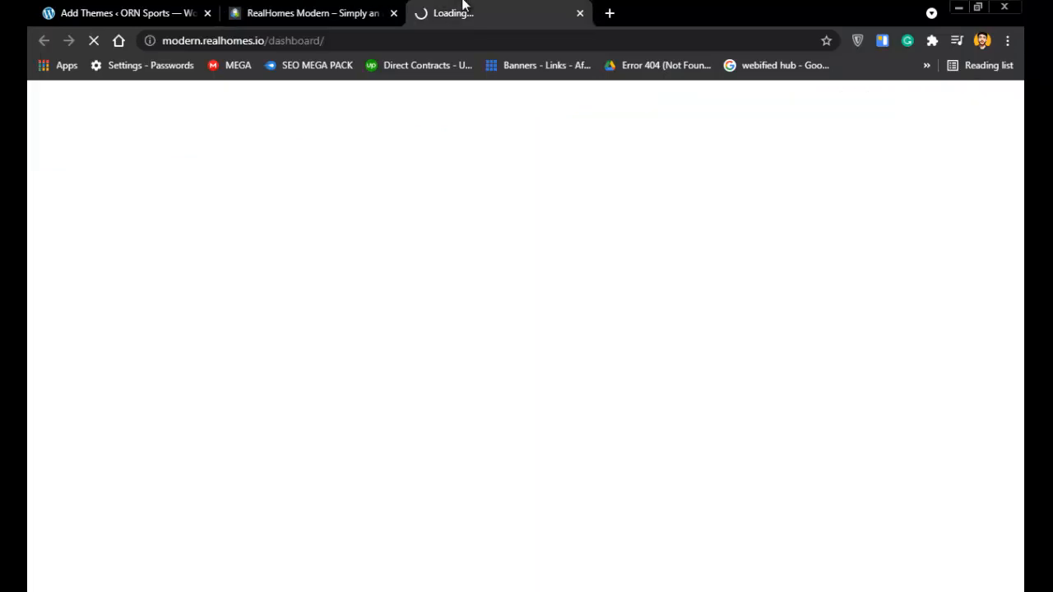
click(401, 10)
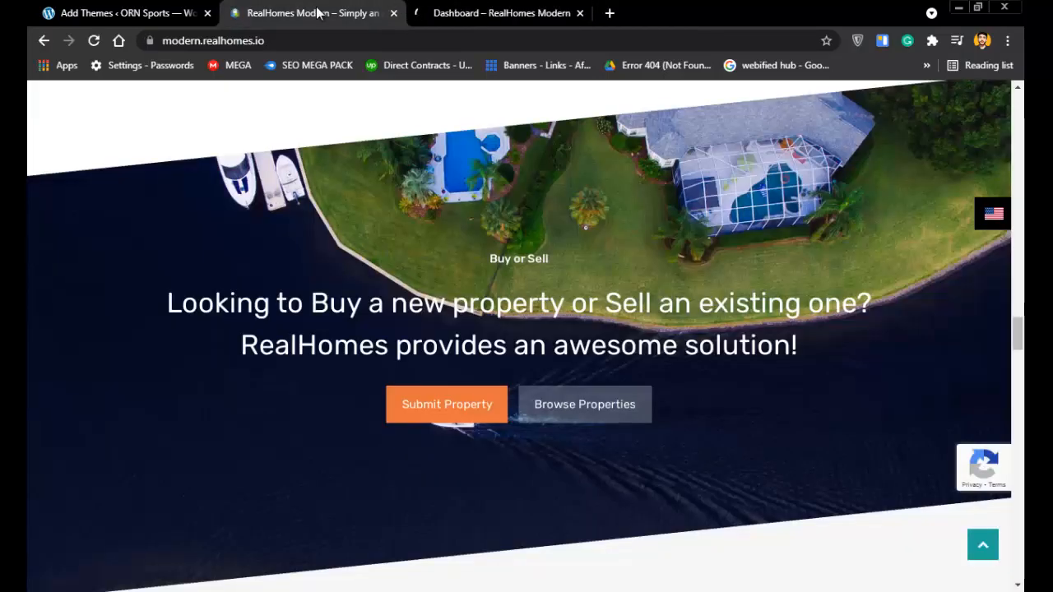
click(503, 8)
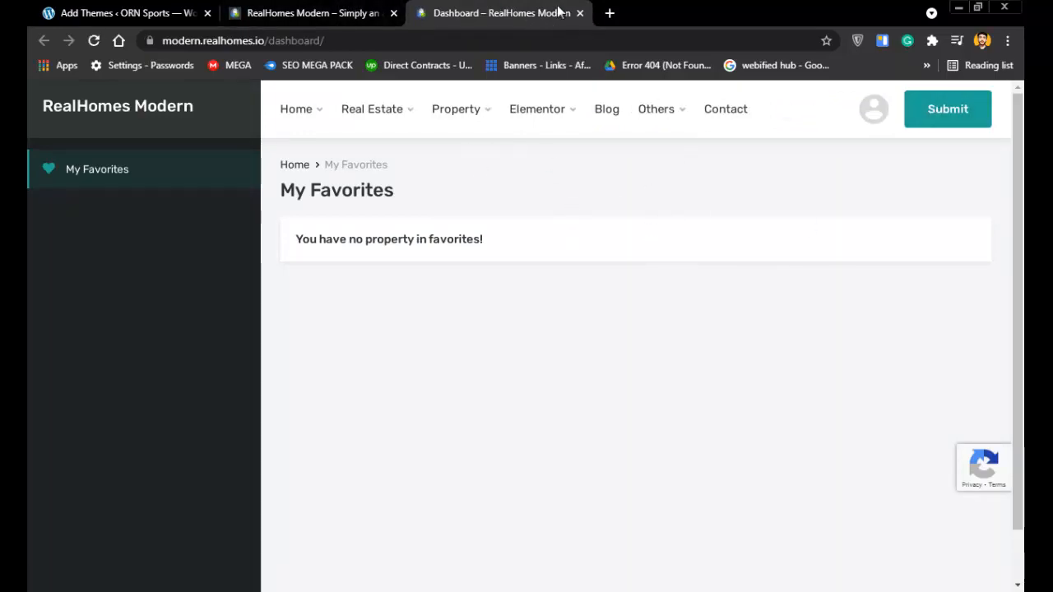
- View the login form for submitting a property, then dismiss it and close the dashboard tab
click(926, 123)
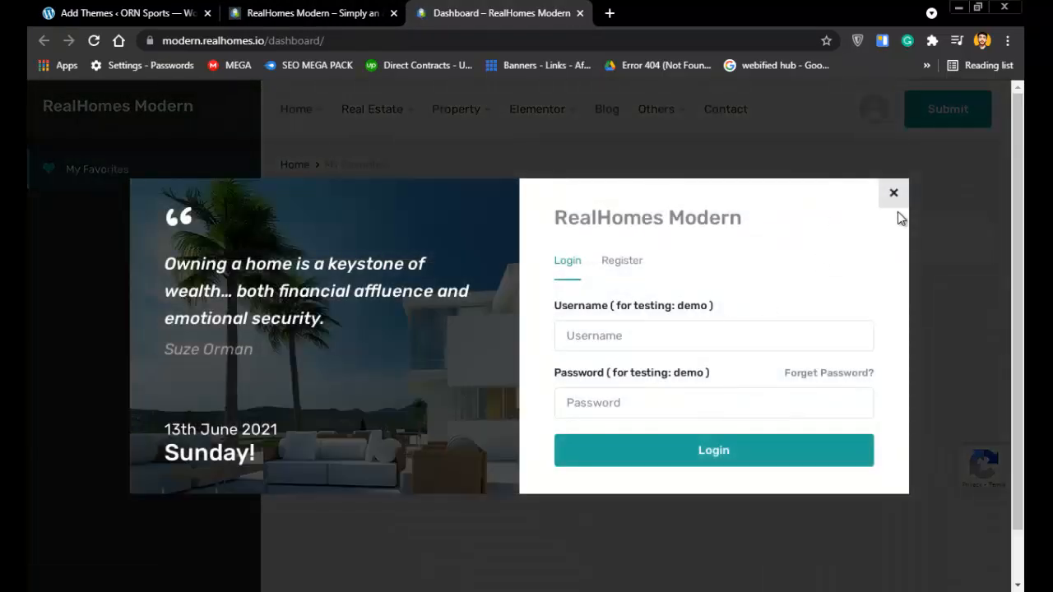
click(894, 196)
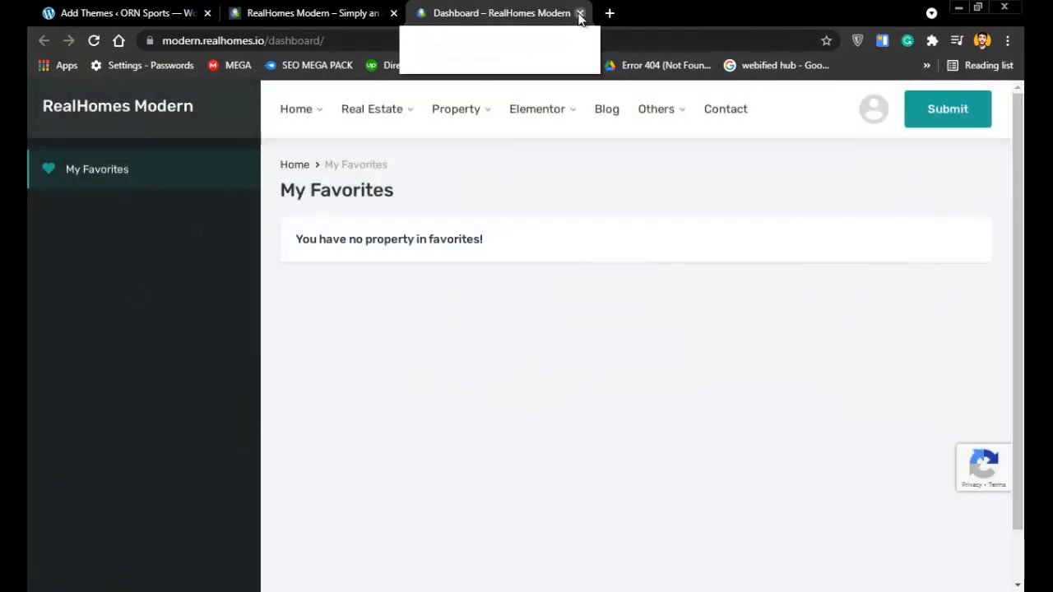
click(580, 13)
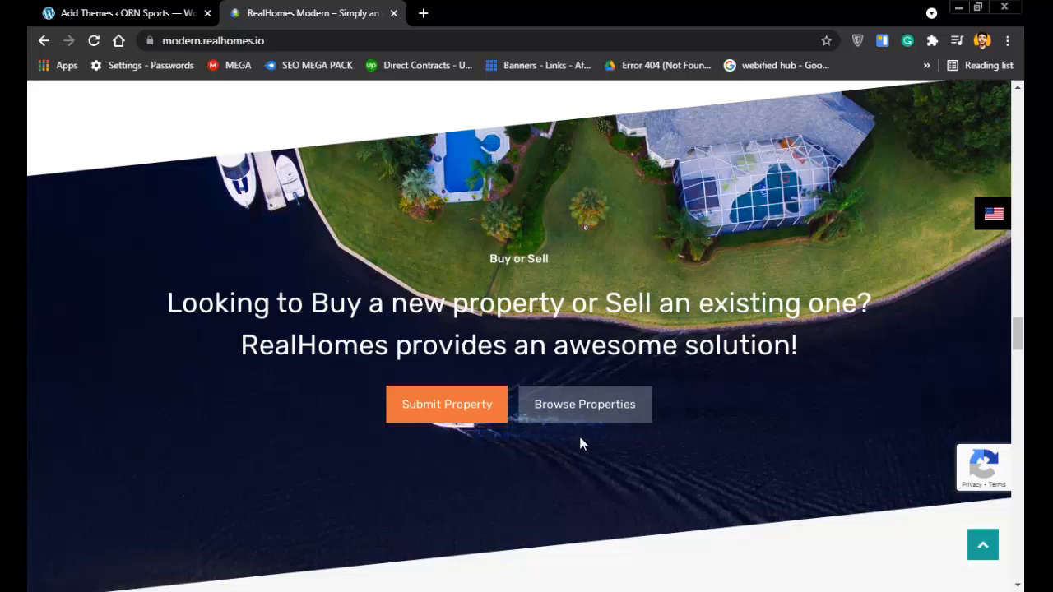
- Open the Browse Properties page from the Buy or Sell section and review the entries under Others
click(596, 408)
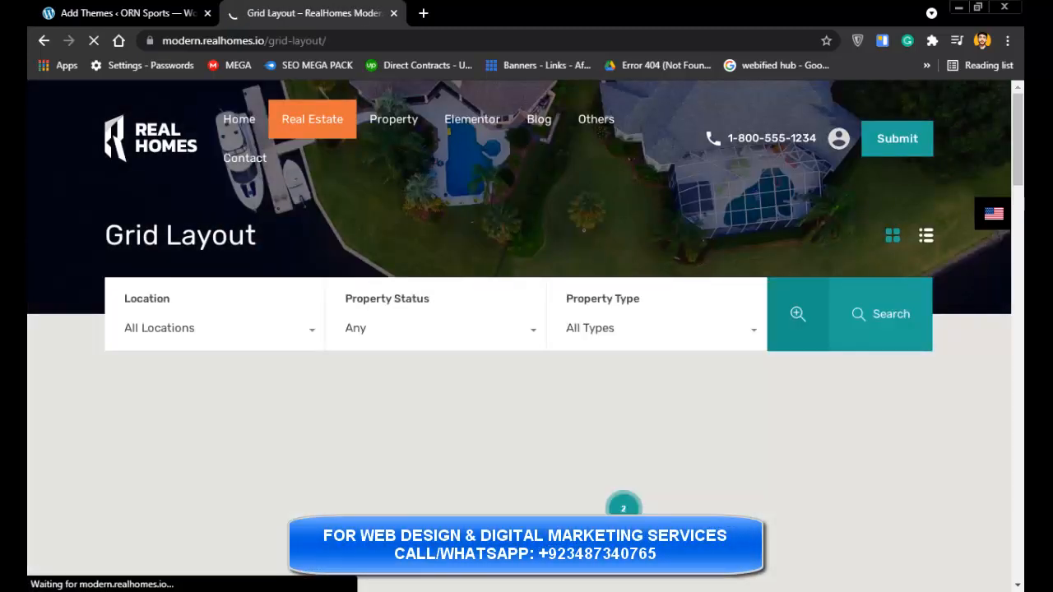
drag(1021, 114, 1023, 140)
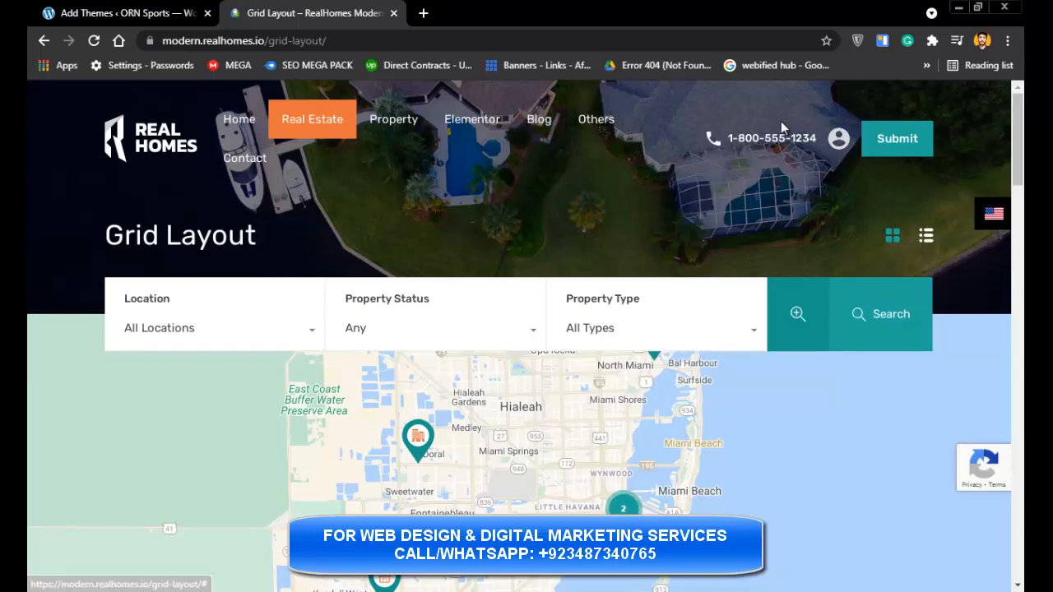
mouse_move(599, 137)
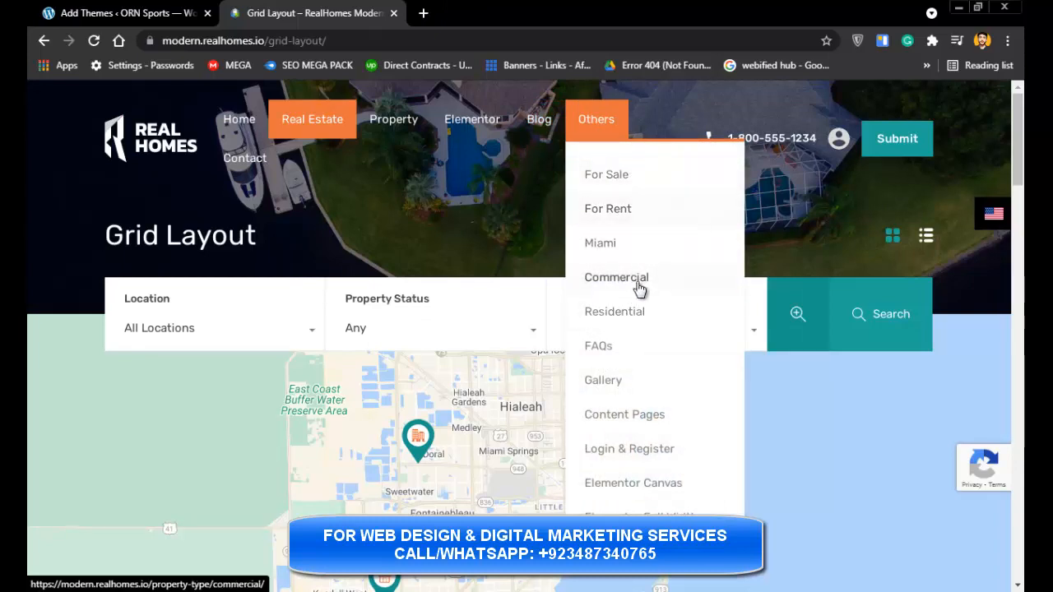
mouse_move(636, 379)
mouse_move(664, 428)
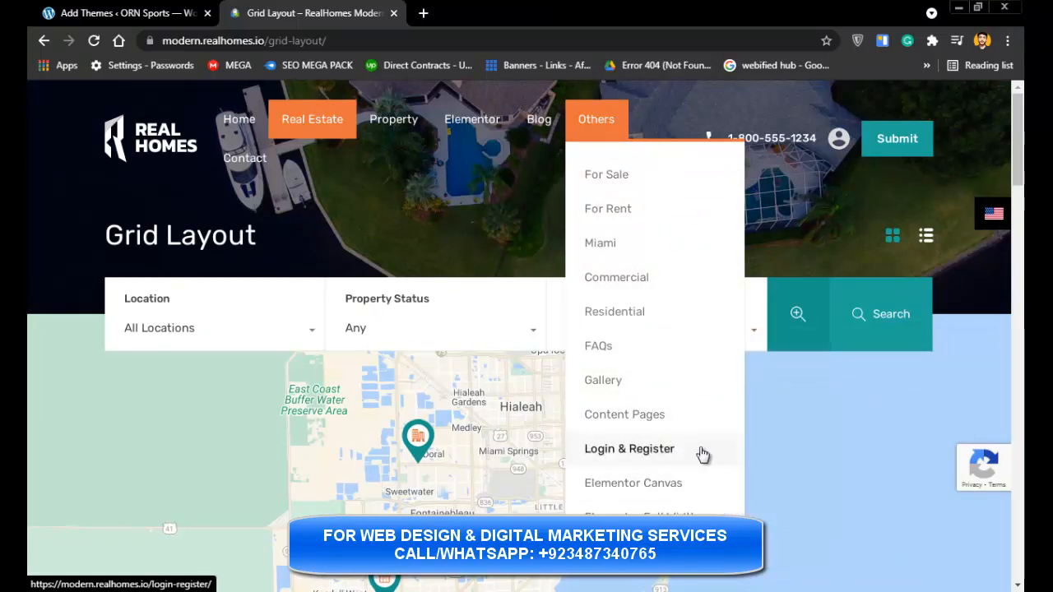
- Examine the Grid Layout page's map, property listings and footer
scroll(527, 329, down, 20)
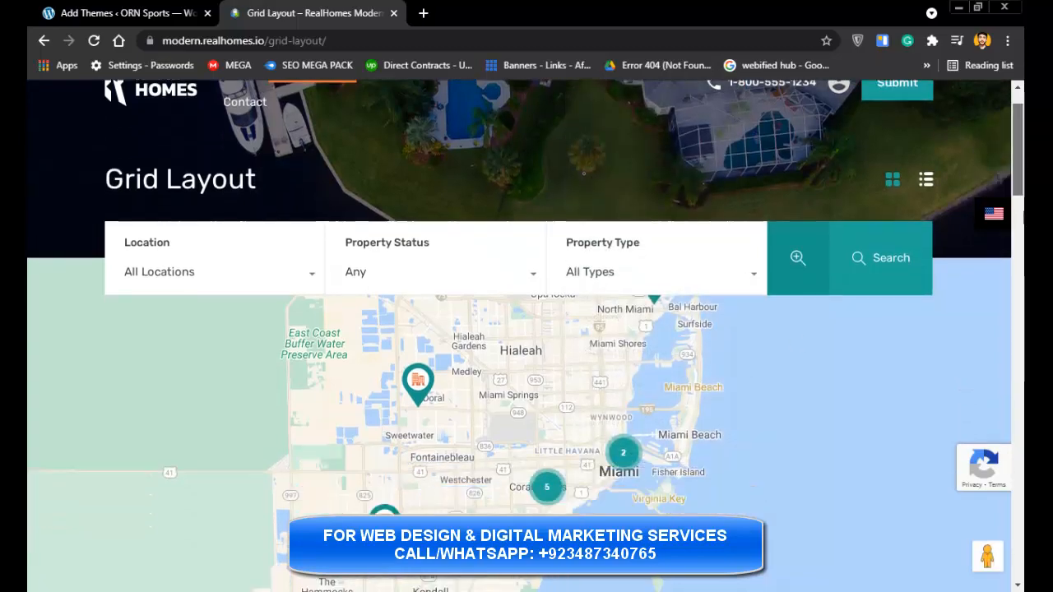
scroll(527, 329, down, 4)
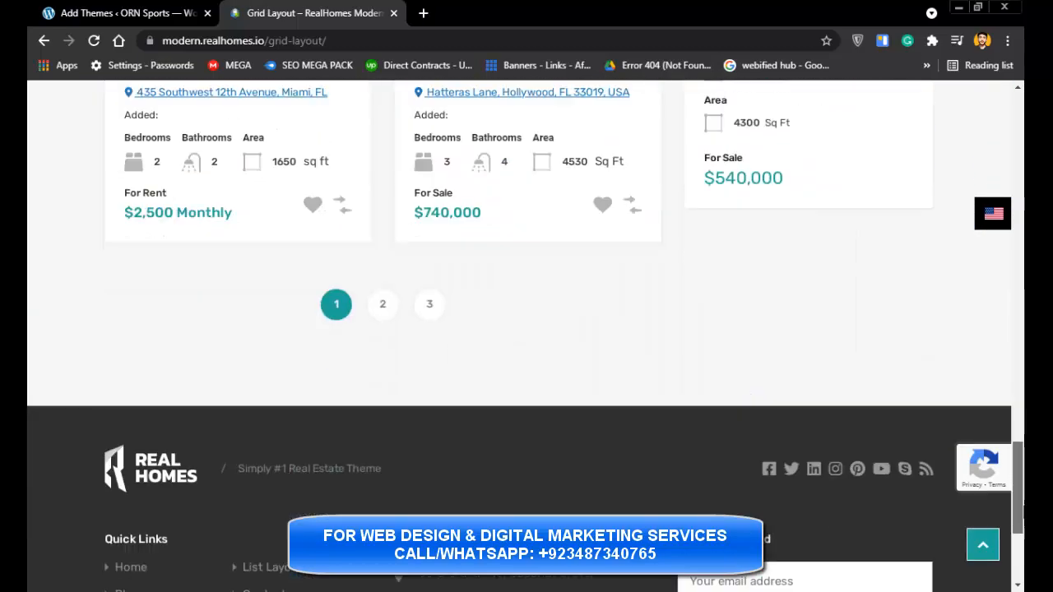
scroll(527, 330, down, 2)
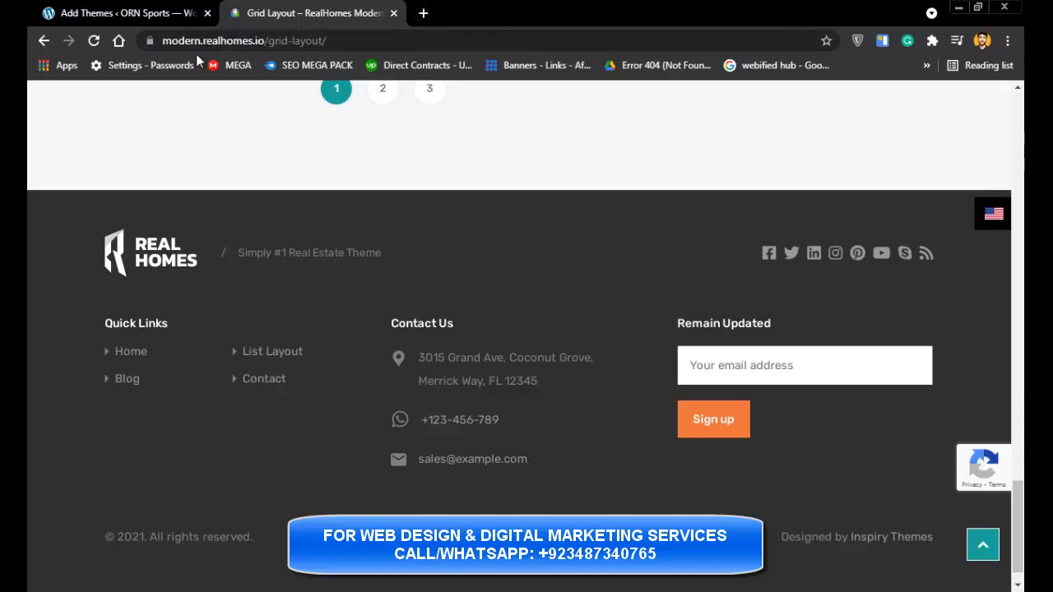
- Highlight the realhomes.io domain in the page address and open a new browser tab
drag(203, 42, 265, 40)
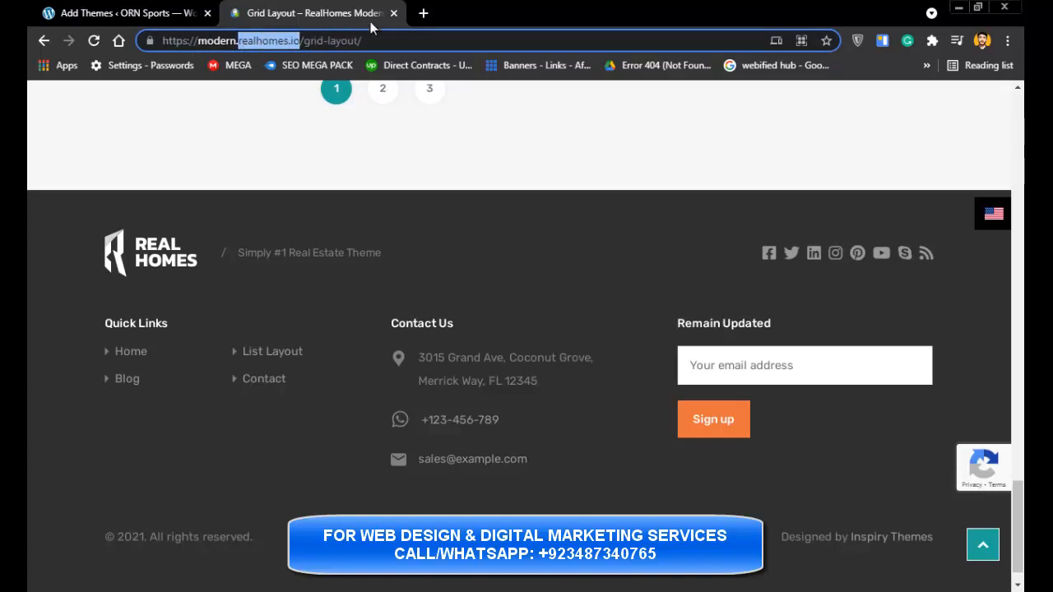
click(423, 14)
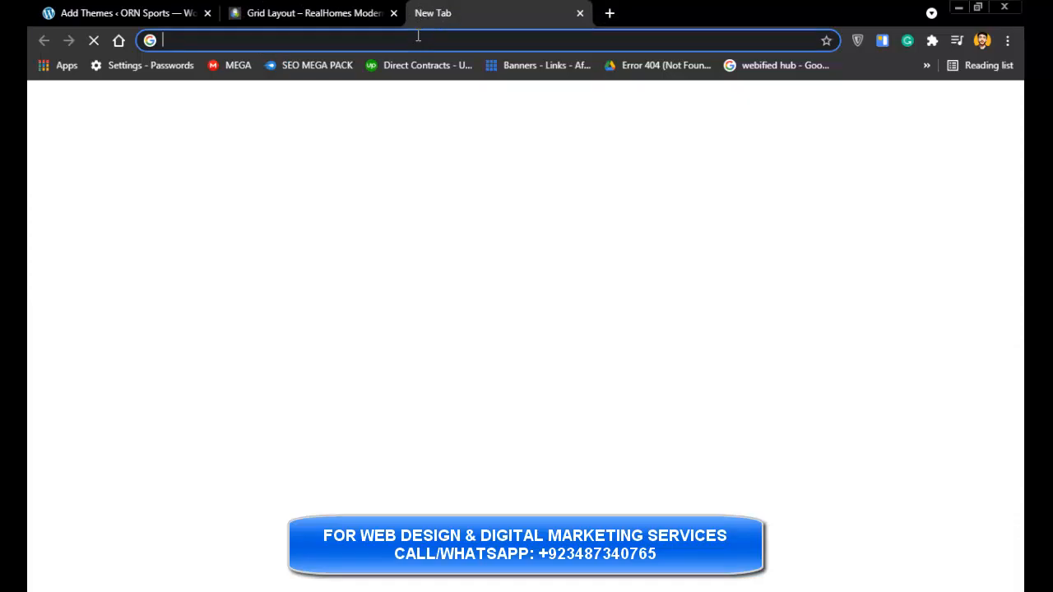
text(google.com)
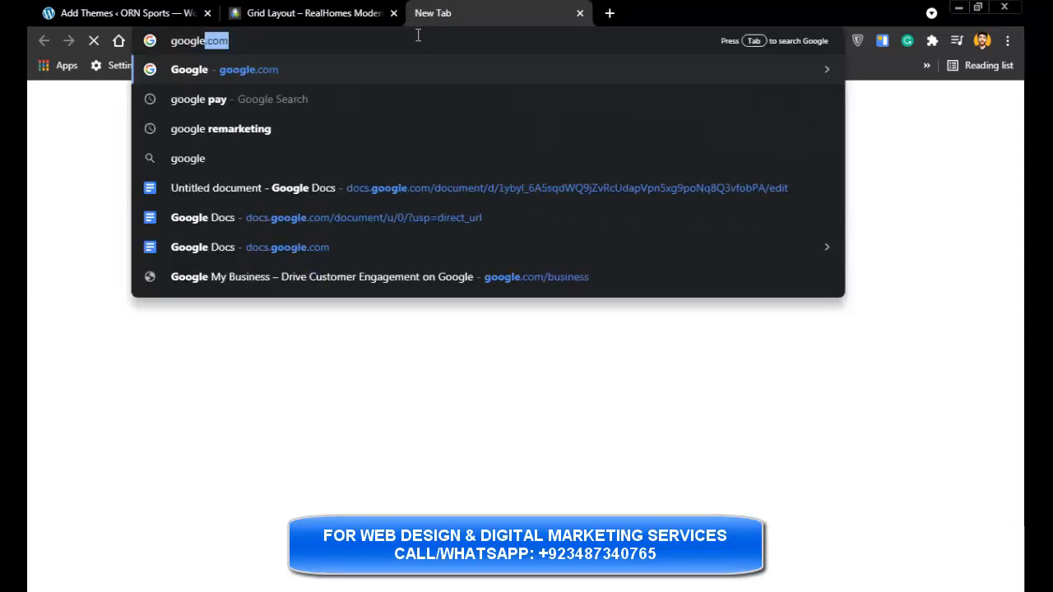
key(BackSpace)
key(BackSpace)
key(BackSpace)
key(BackSpace)
key(BackSpace)
key(BackSpace)
key(BackSpace)
key(BackSpace)
key(BackSpace)
key(BackSpace)
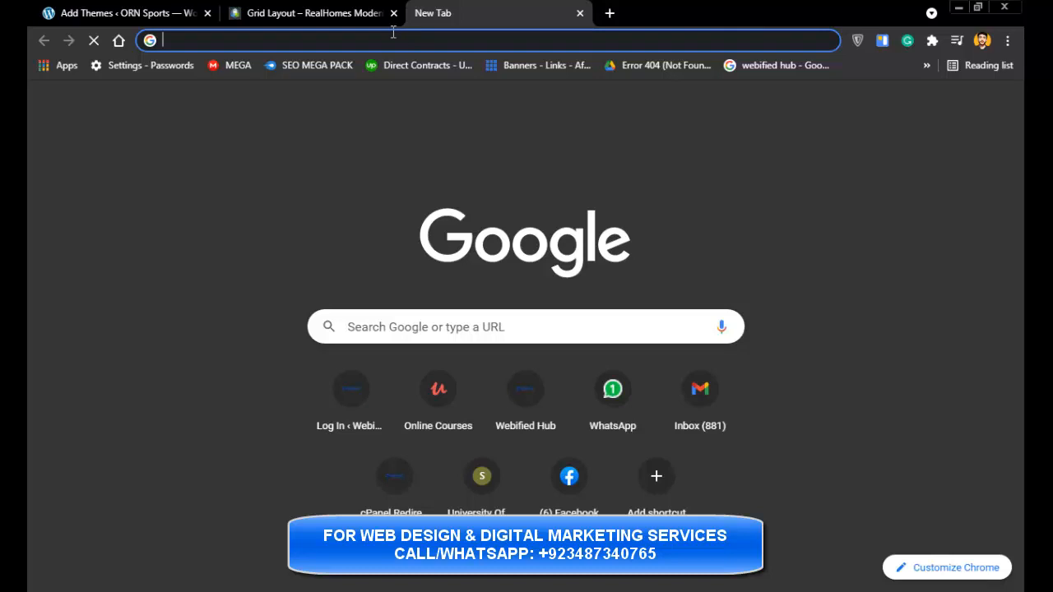
- Return to the Grid Layout page and review it from the footer back up to the header
click(338, 15)
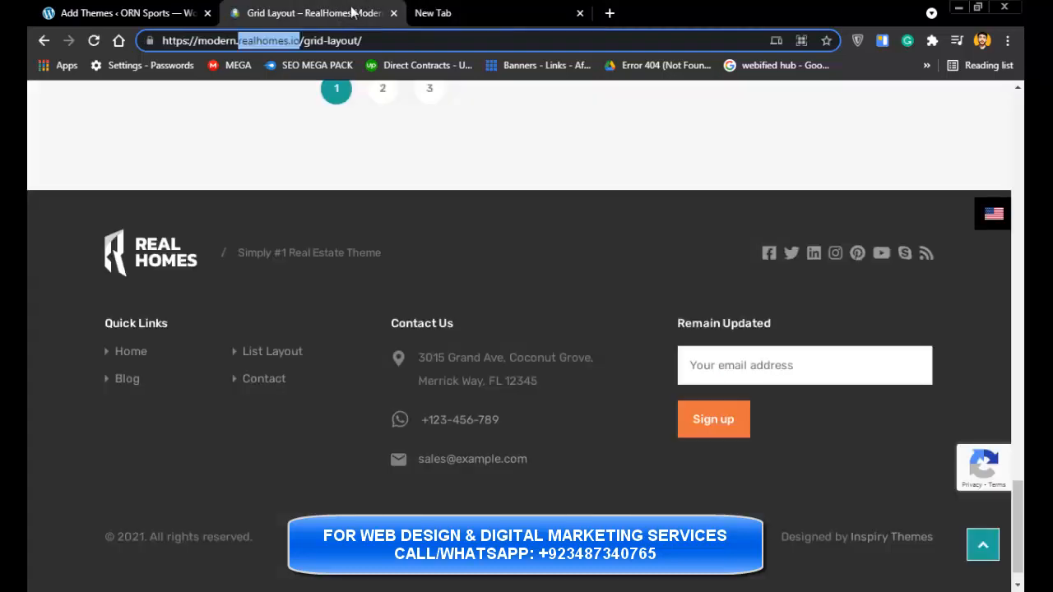
click(486, 13)
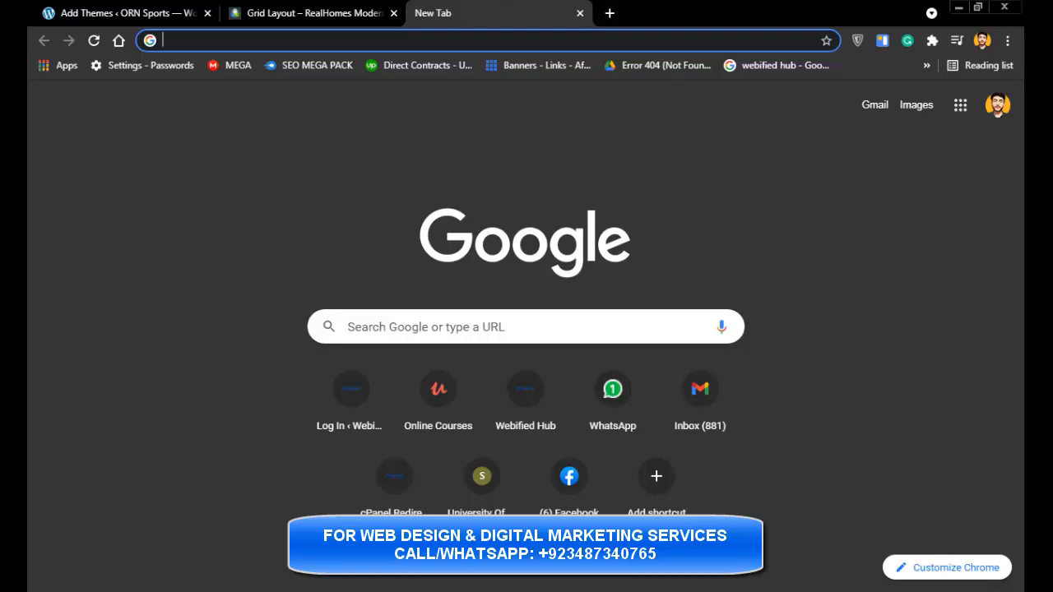
click(242, 10)
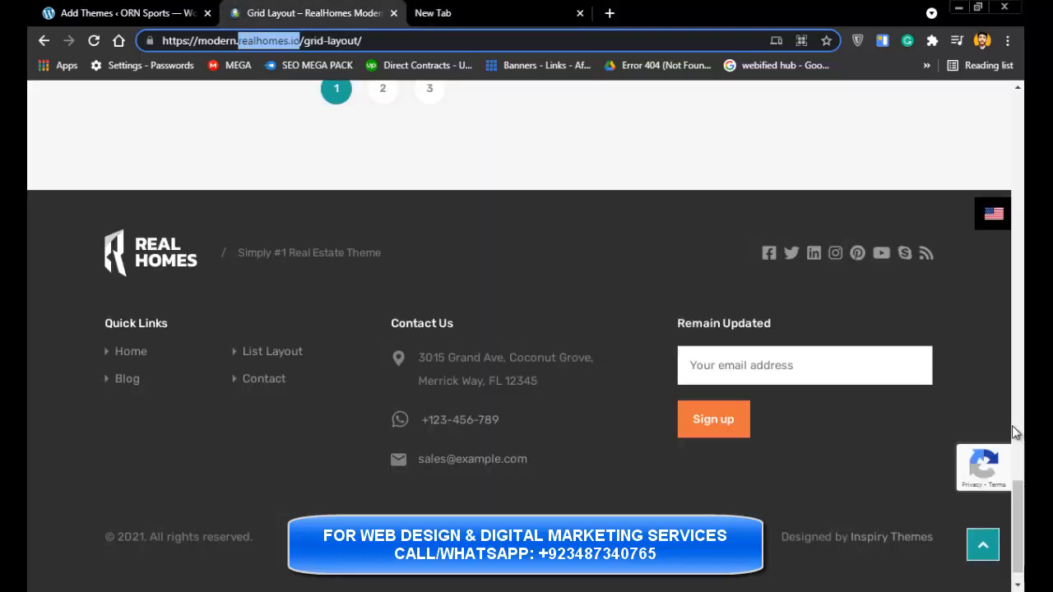
drag(1019, 543, 1019, 216)
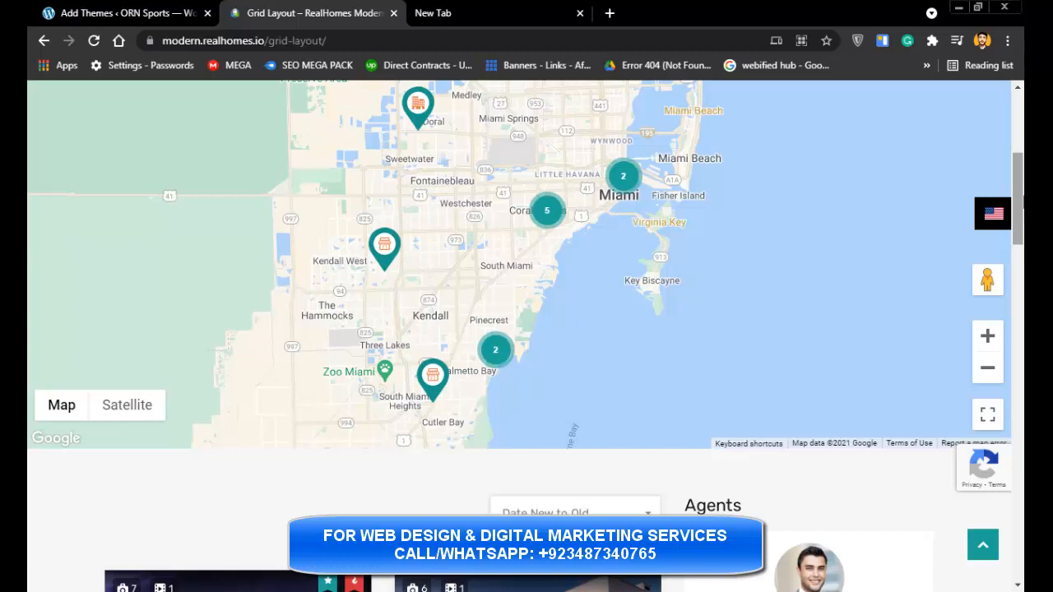
drag(1021, 202, 1020, 105)
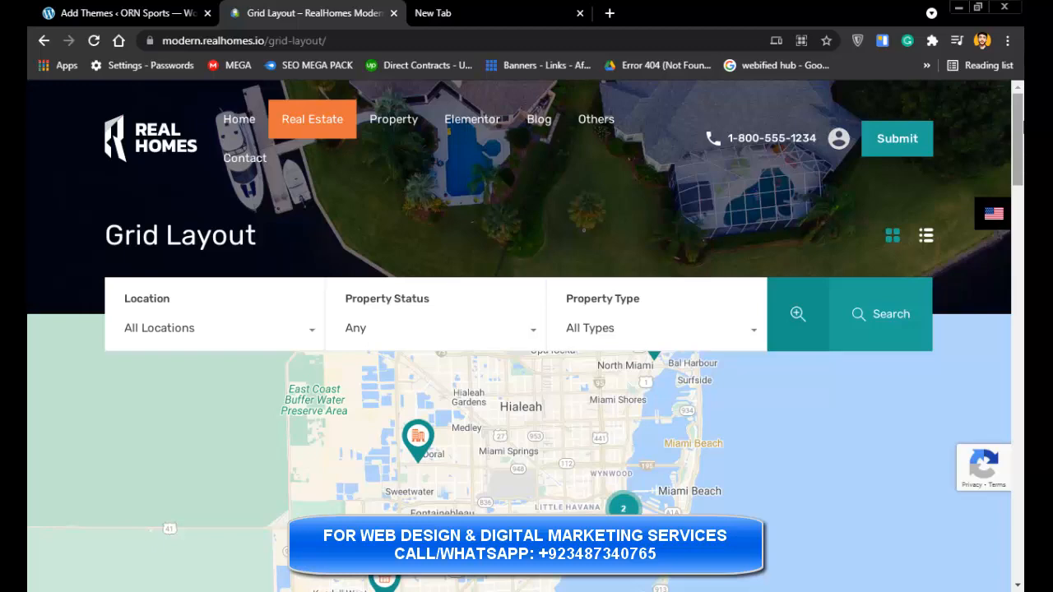
click(512, 7)
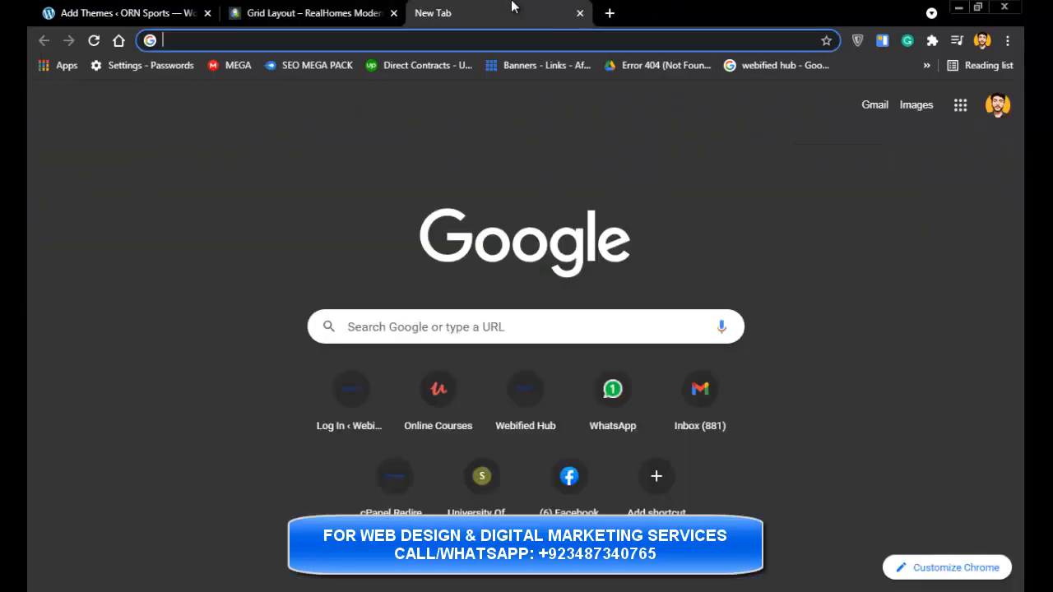
click(387, 8)
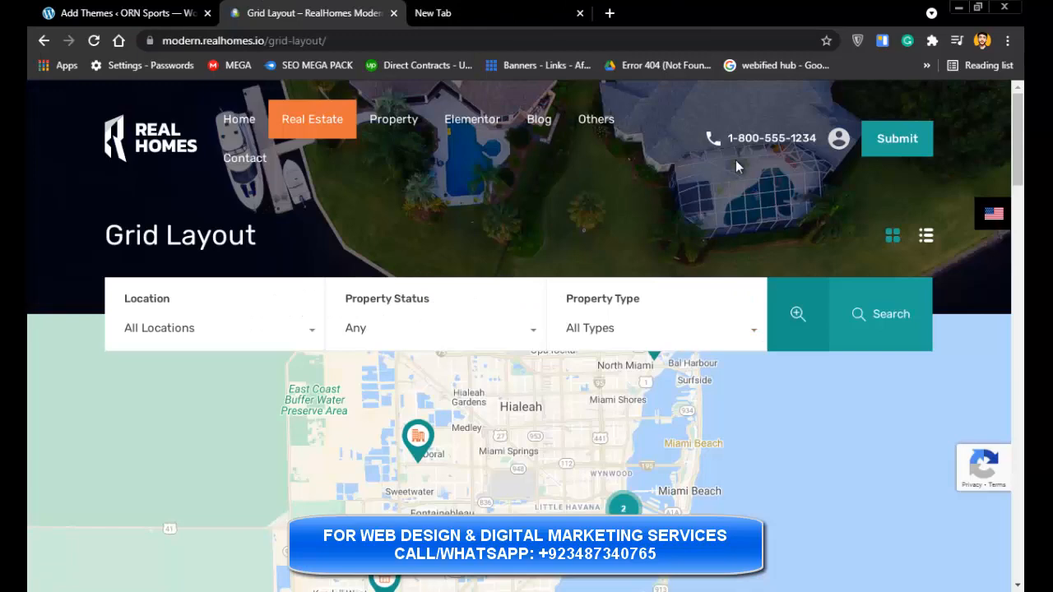
scroll(736, 160, down, 2)
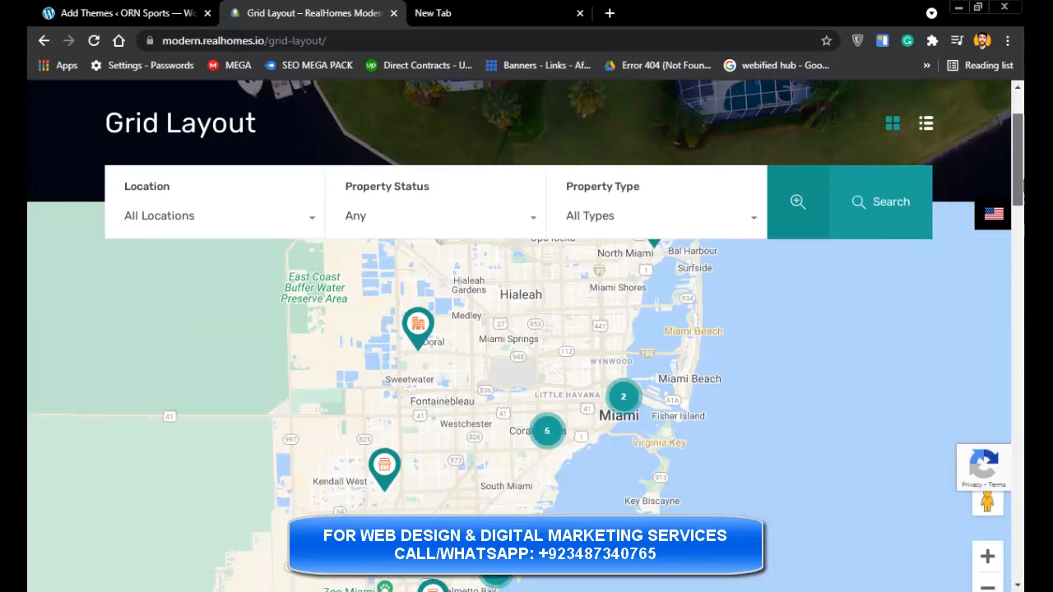
scroll(526, 336, up, 2)
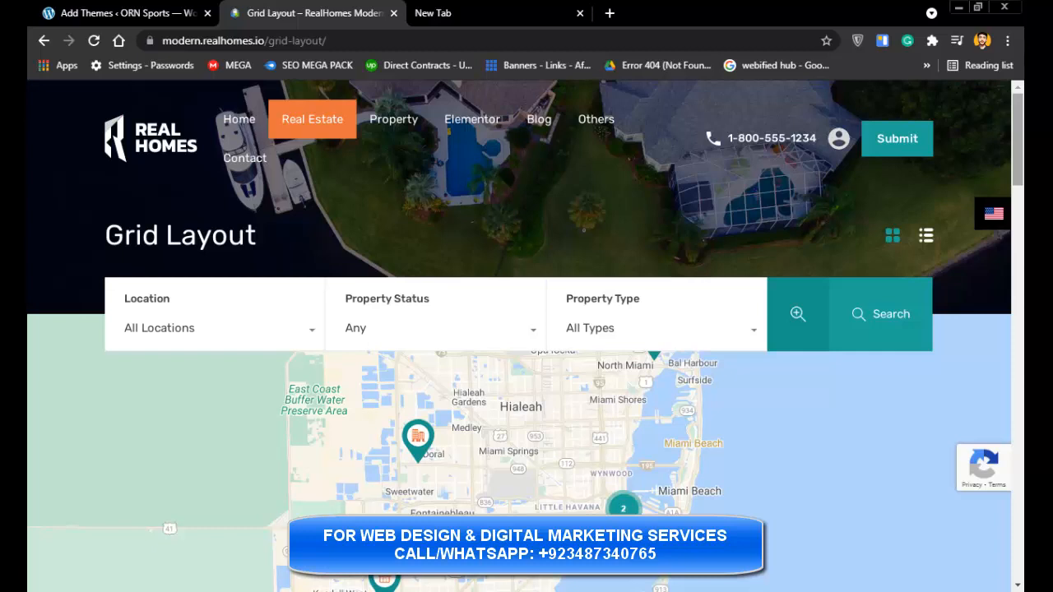
- Load webifiedhub.com/bluehost in the empty new browser tab
click(420, 11)
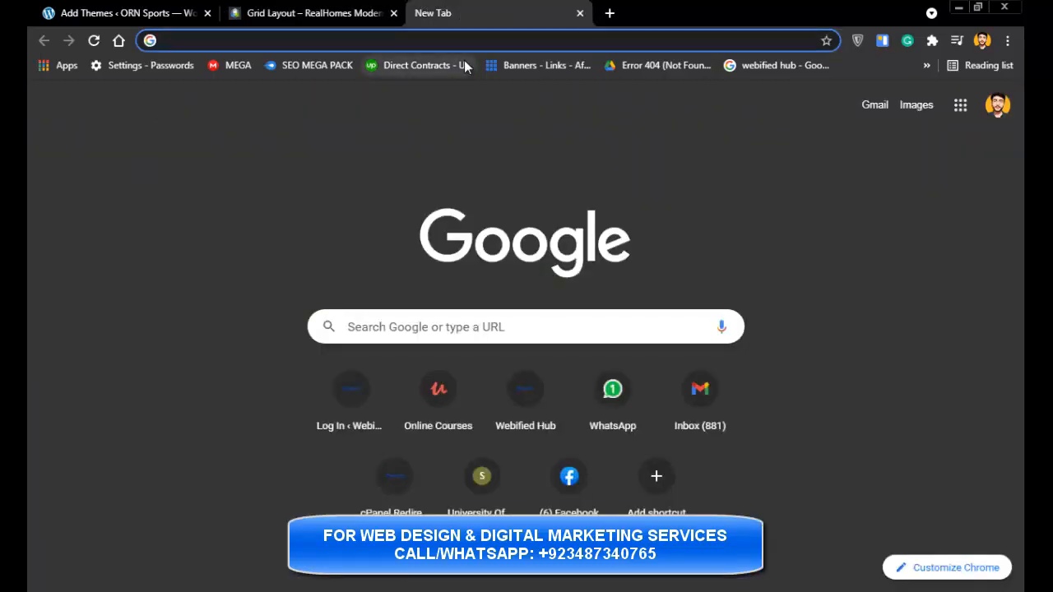
text(webifie)
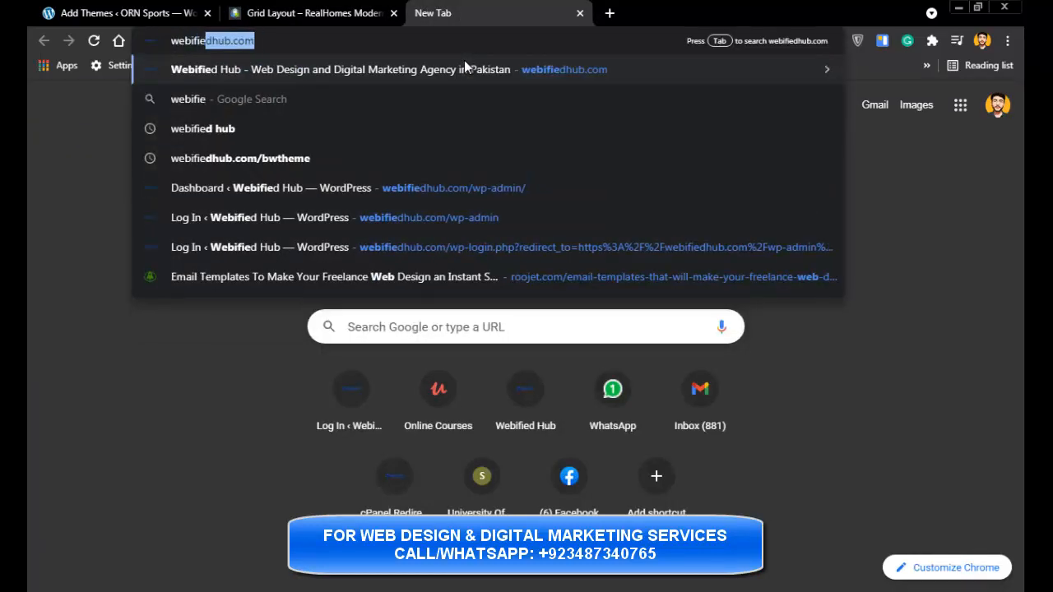
text(dhub.com/)
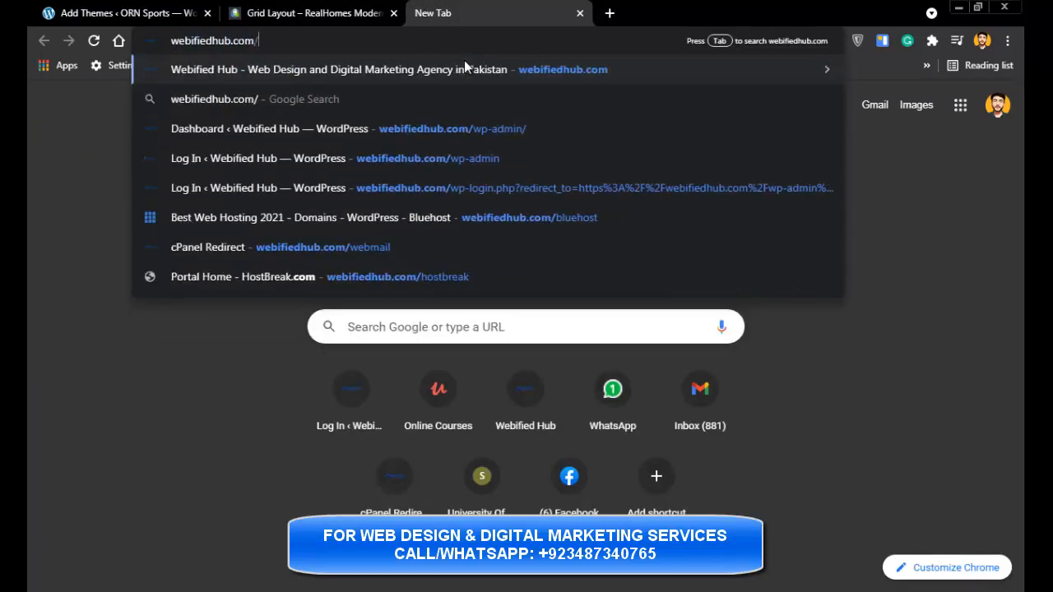
text(bluehost)
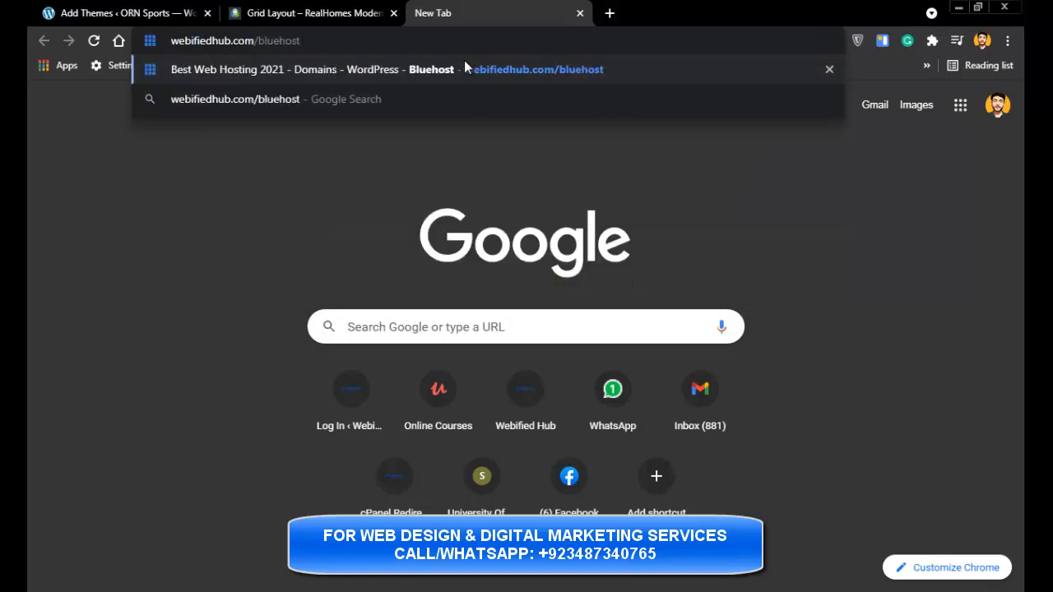
key(Return)
click(281, 6)
click(522, 6)
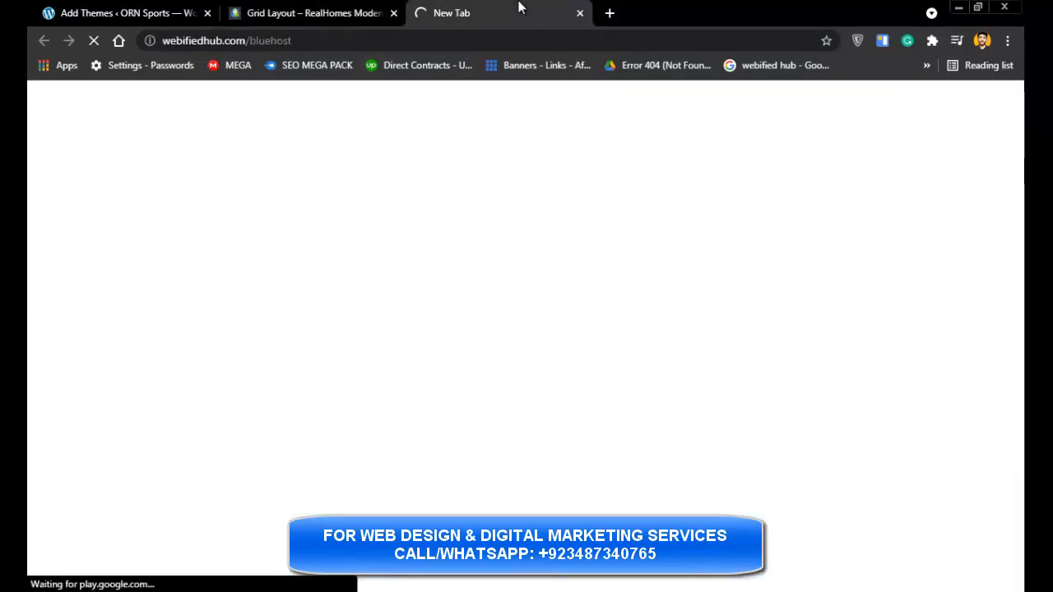
click(311, 5)
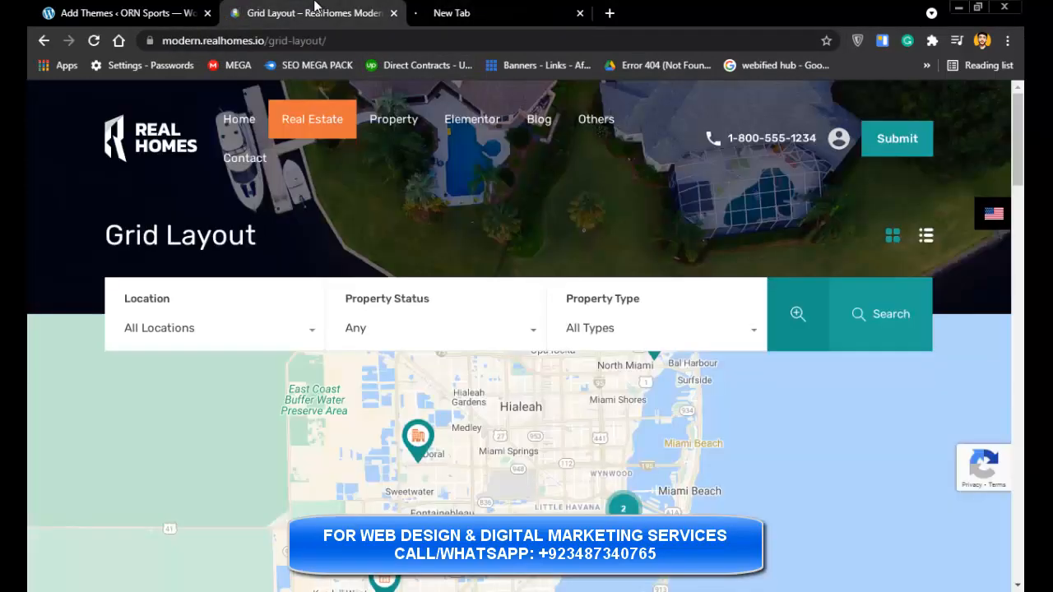
click(438, 10)
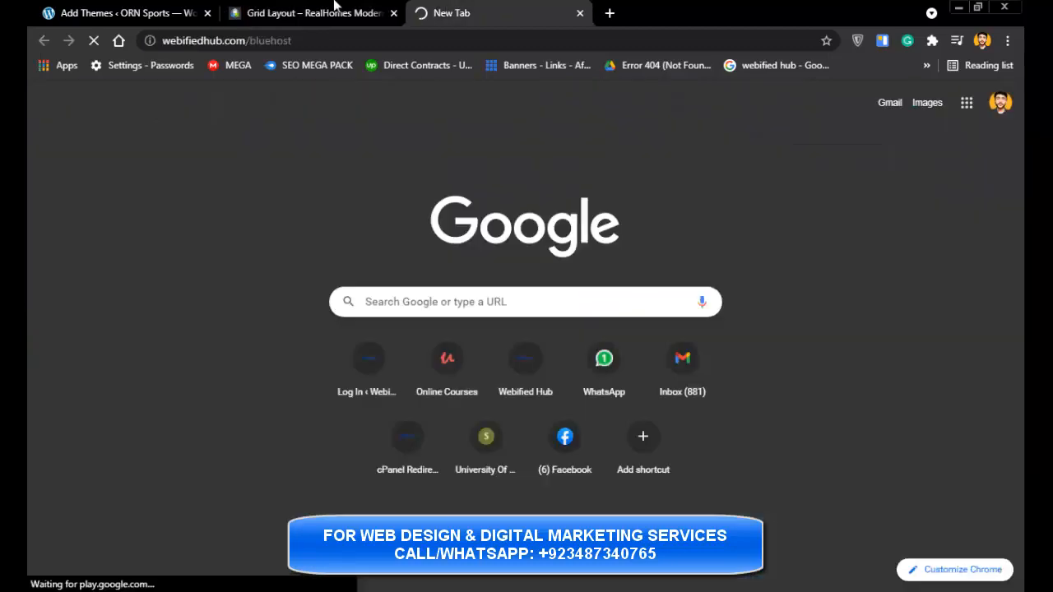
click(368, 7)
click(481, 12)
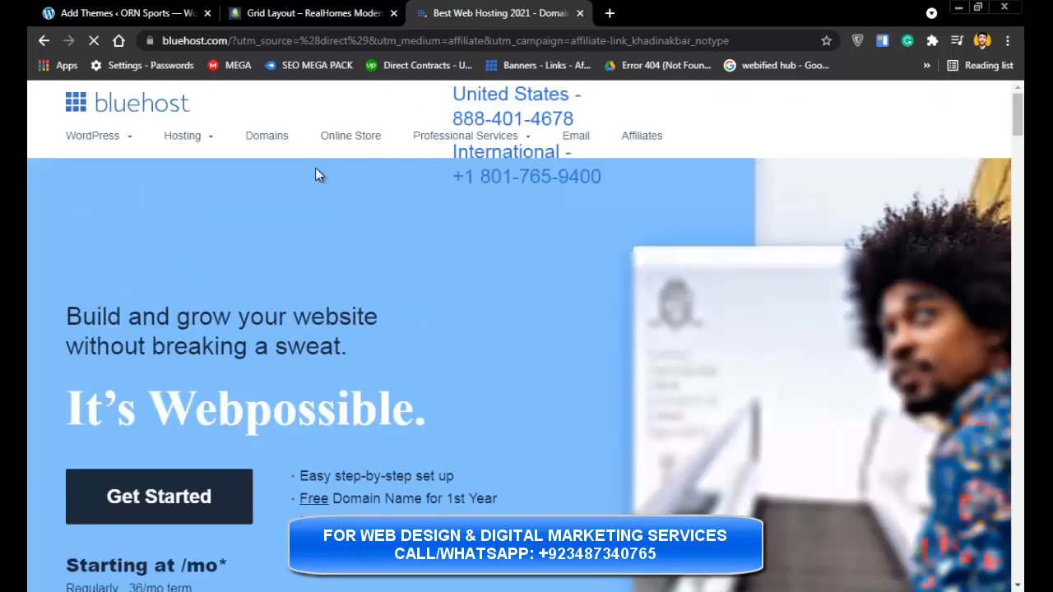
- Highlight the regular and the starting monthly hosting price on the Bluehost home page
scroll(797, 247, down, 2)
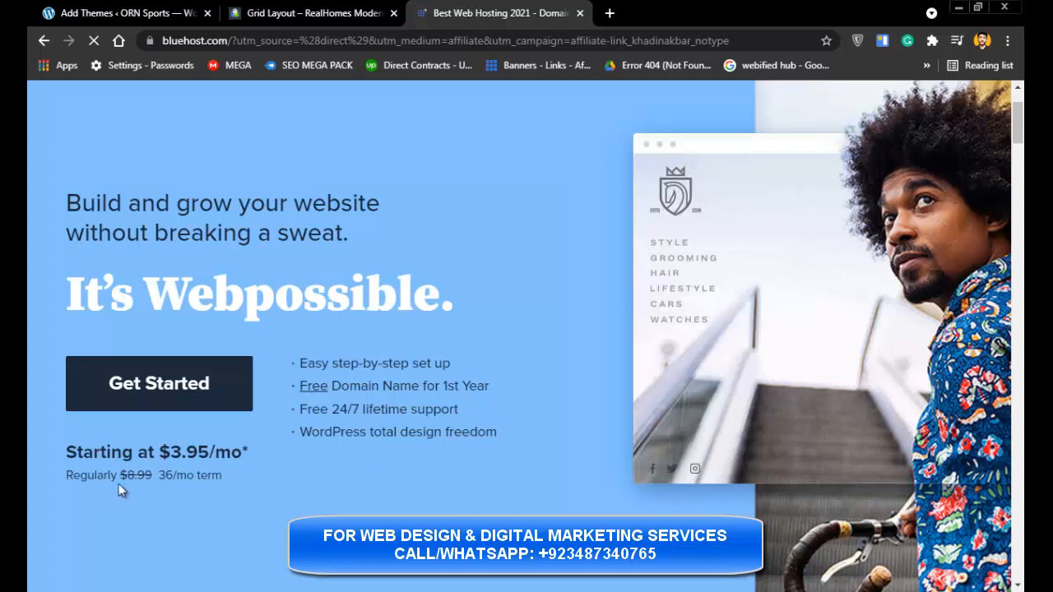
double_click(137, 475)
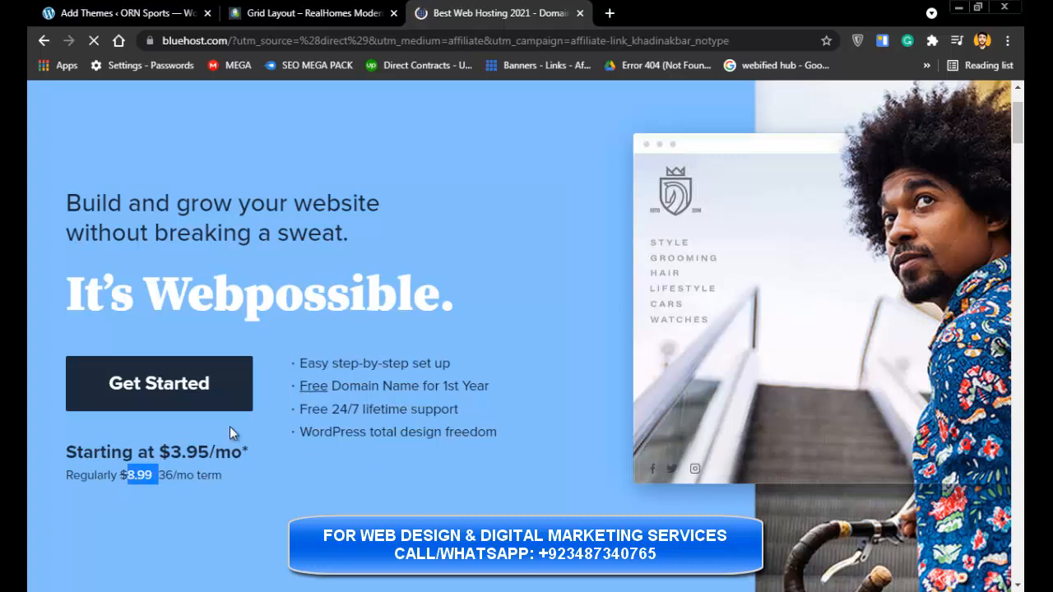
double_click(182, 452)
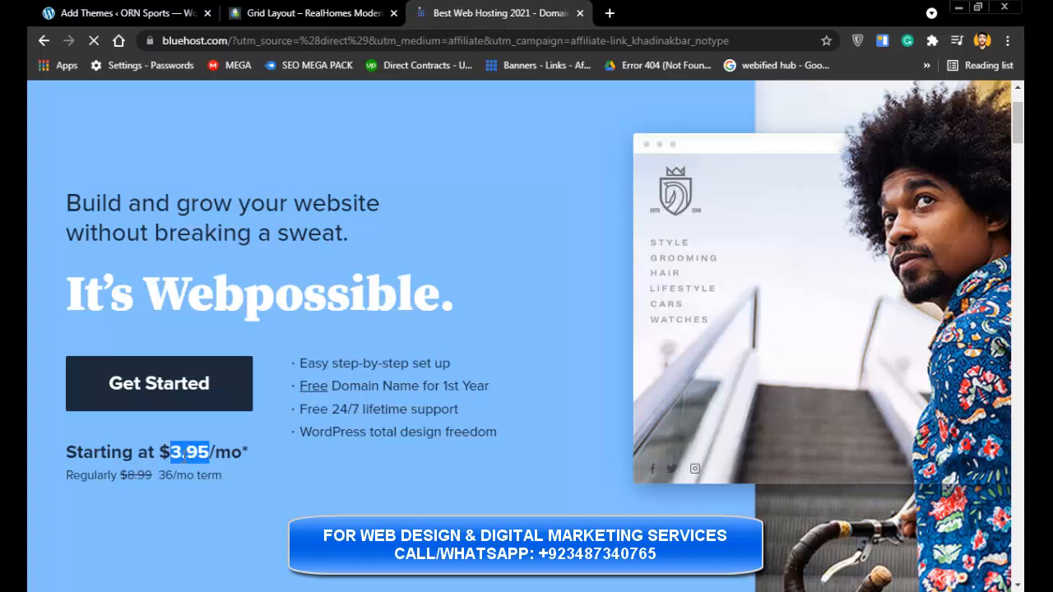
click(191, 458)
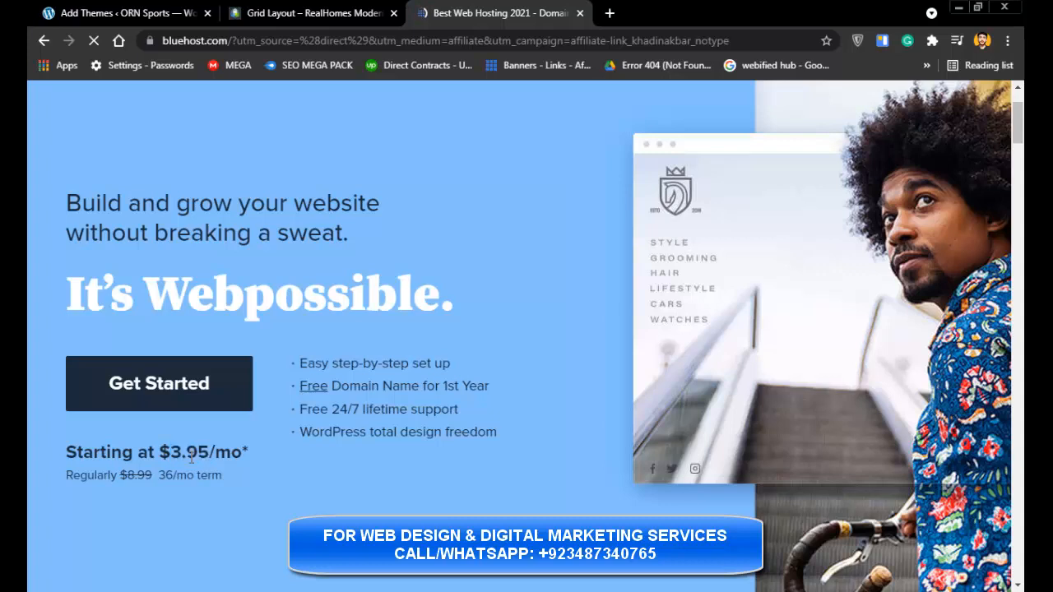
- Get started with the Basic shared hosting plan and submit techwithkhadin as the new .com domain
click(200, 392)
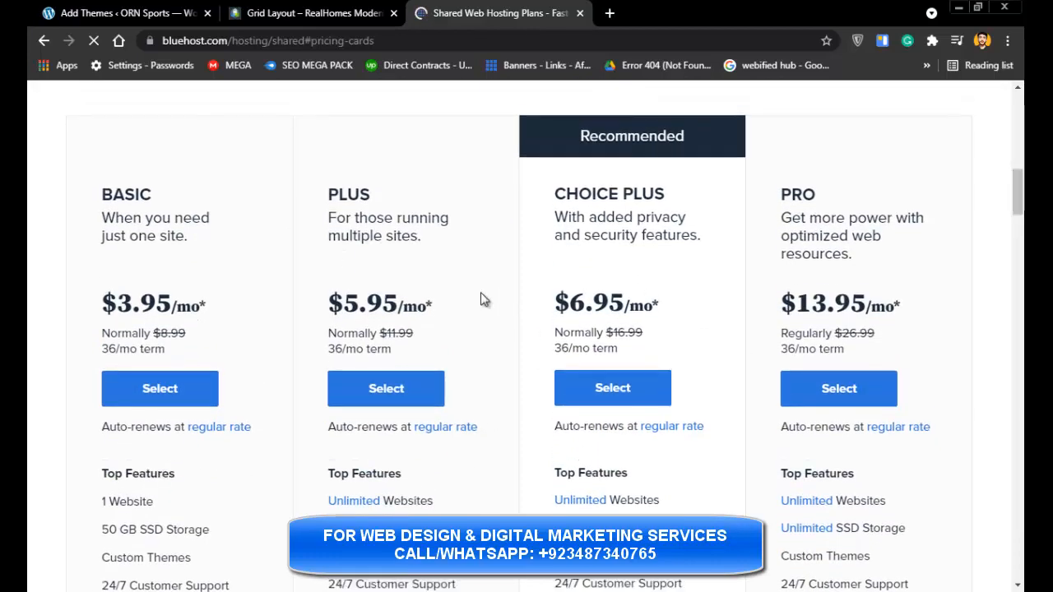
click(159, 400)
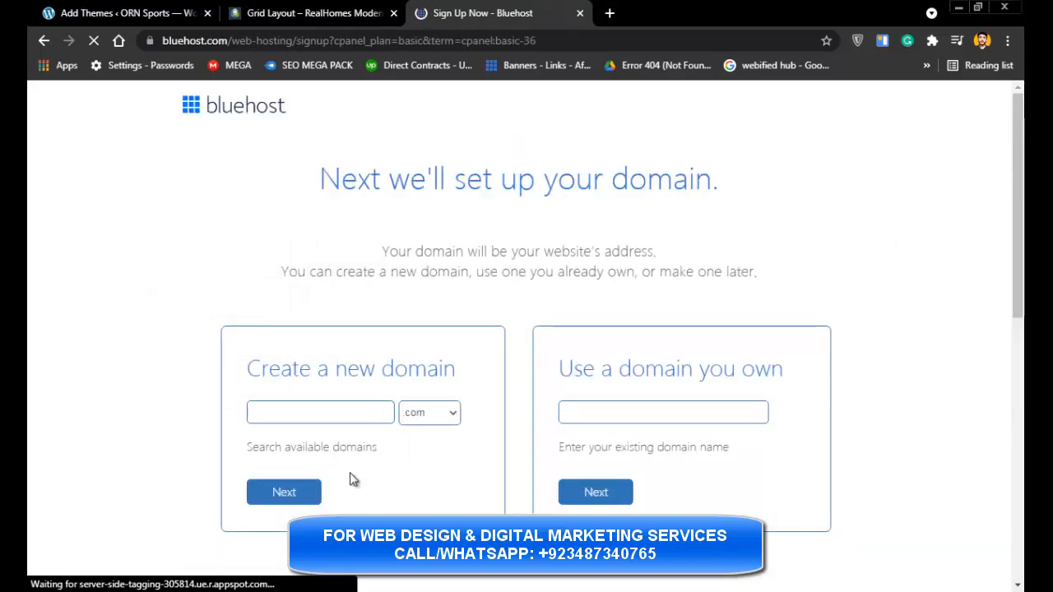
click(353, 413)
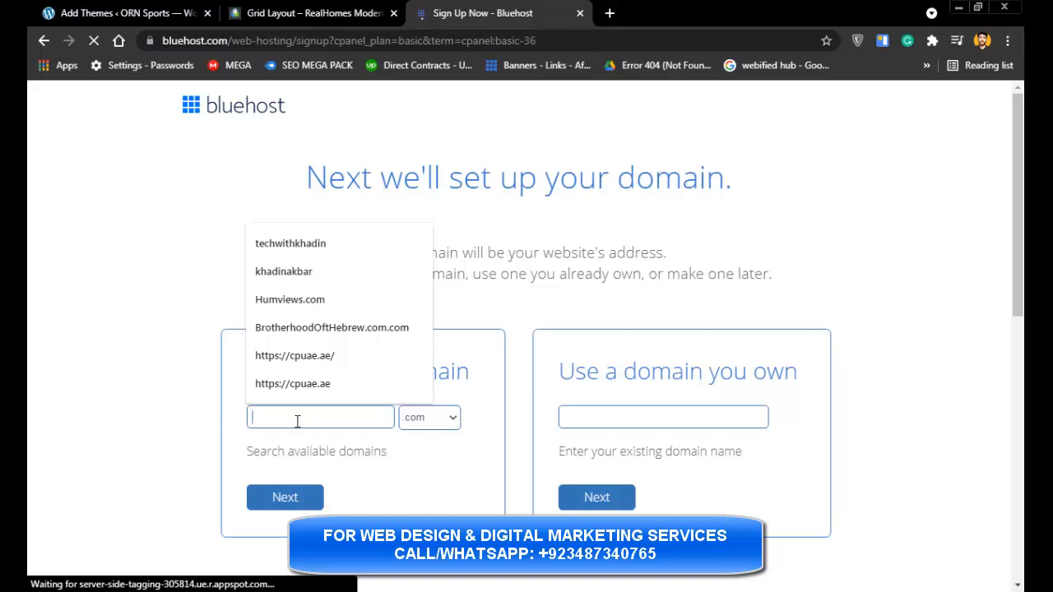
click(321, 240)
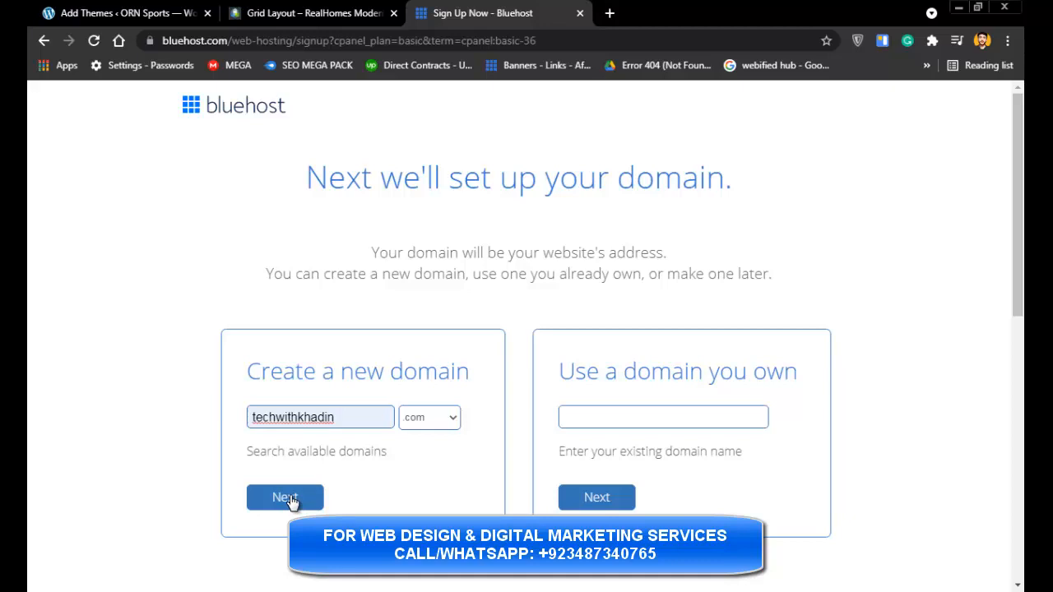
click(290, 499)
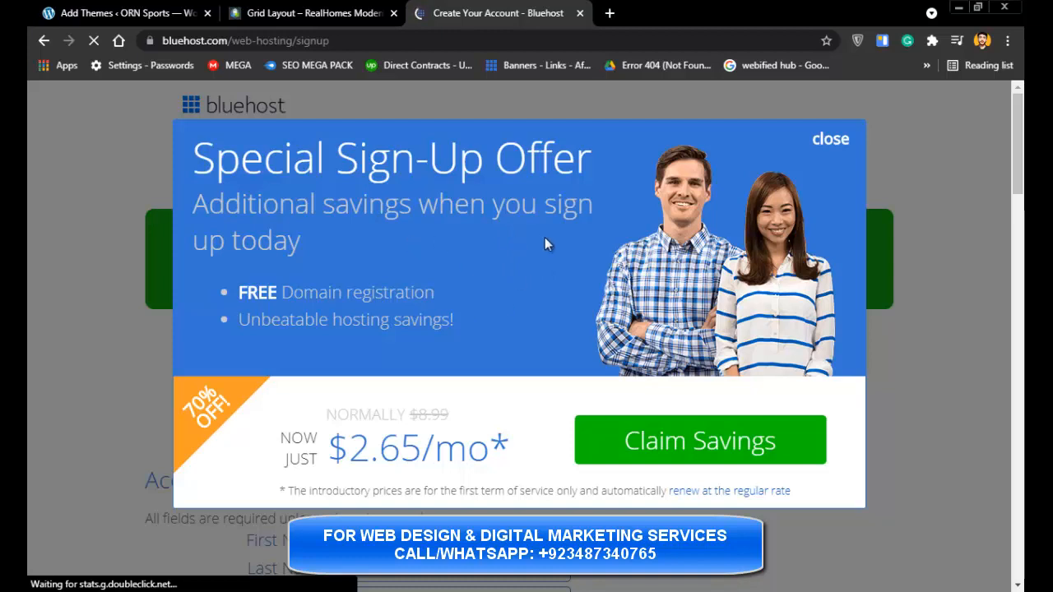
- Highlight the normal and discounted prices in the Special Sign-Up Offer and claim the savings
triple_click(444, 411)
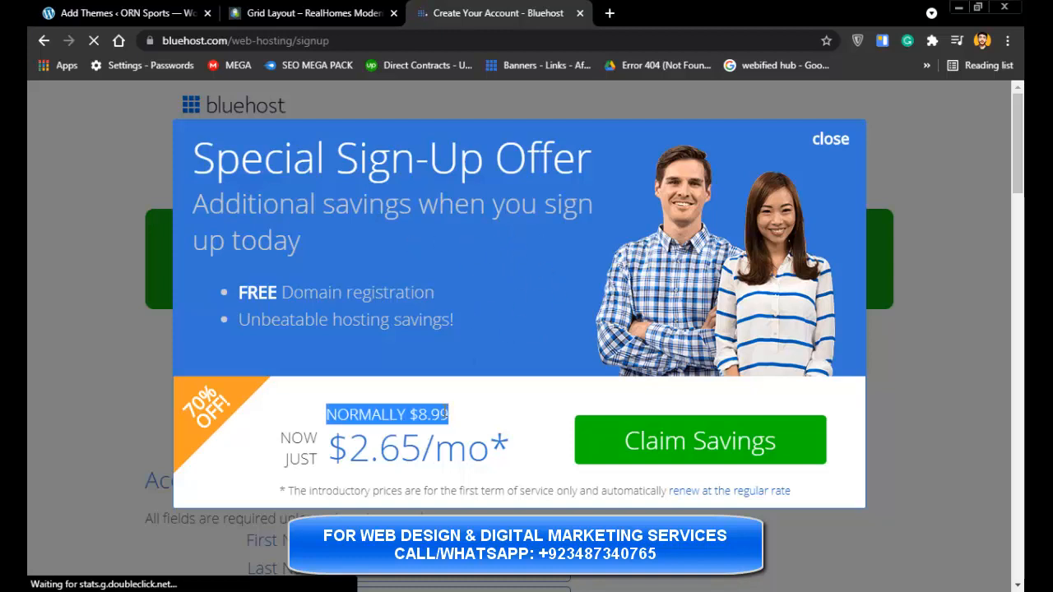
triple_click(444, 414)
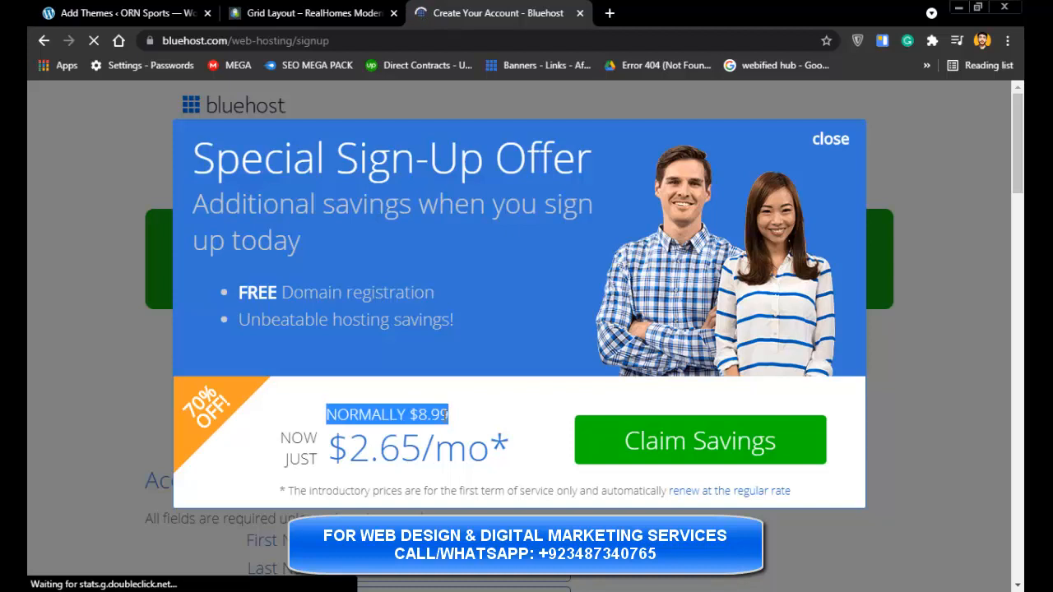
triple_click(409, 432)
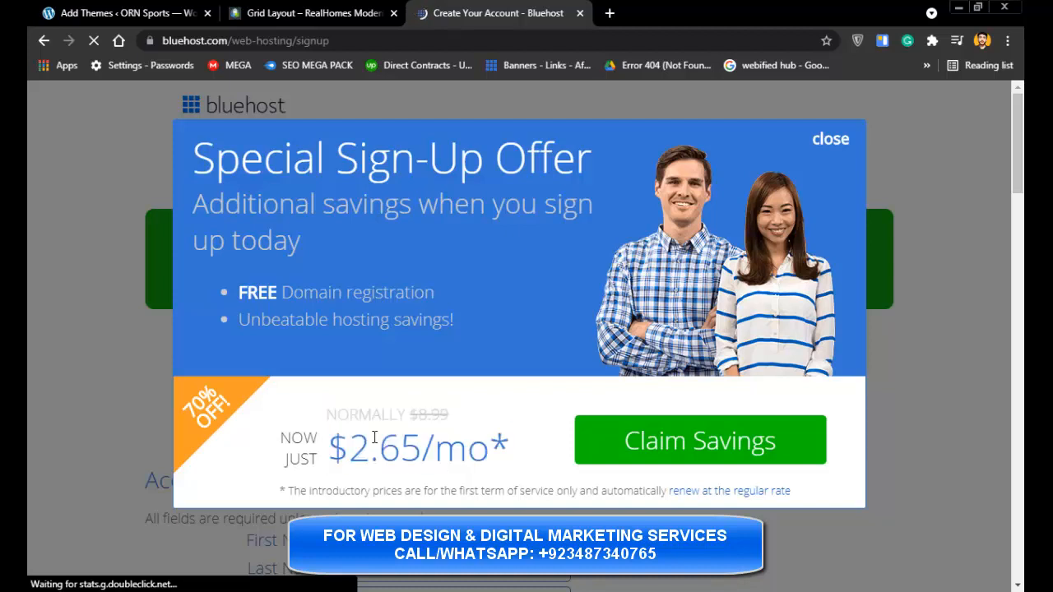
double_click(421, 434)
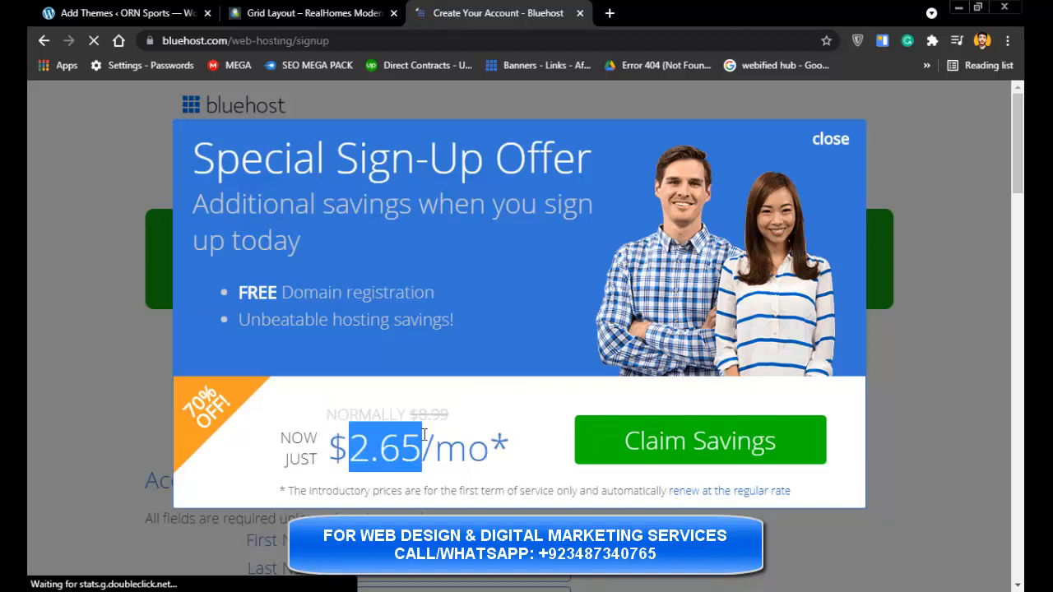
click(698, 436)
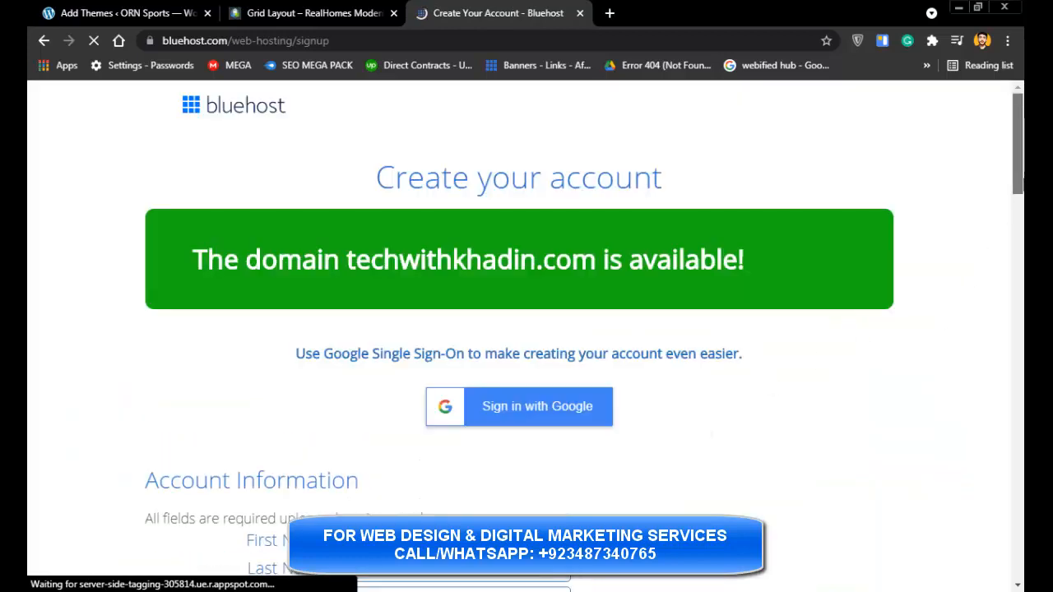
- Fill in the Account Information with the first saved contact's name, business, address, phone and e-mail details
scroll(1018, 198, down, 2)
scroll(1025, 198, up, 1)
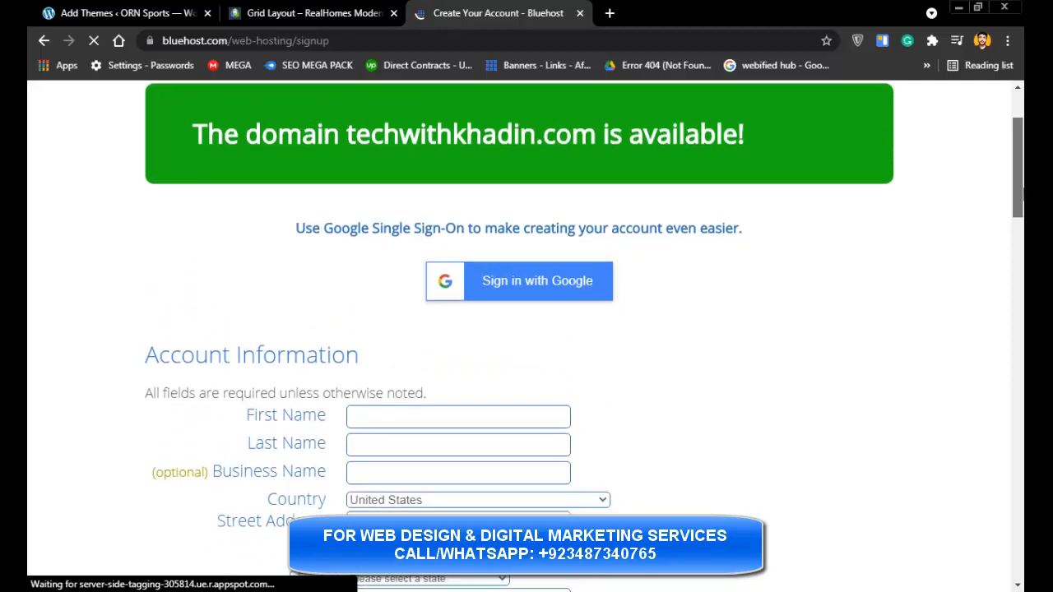
scroll(1021, 193, down, 1)
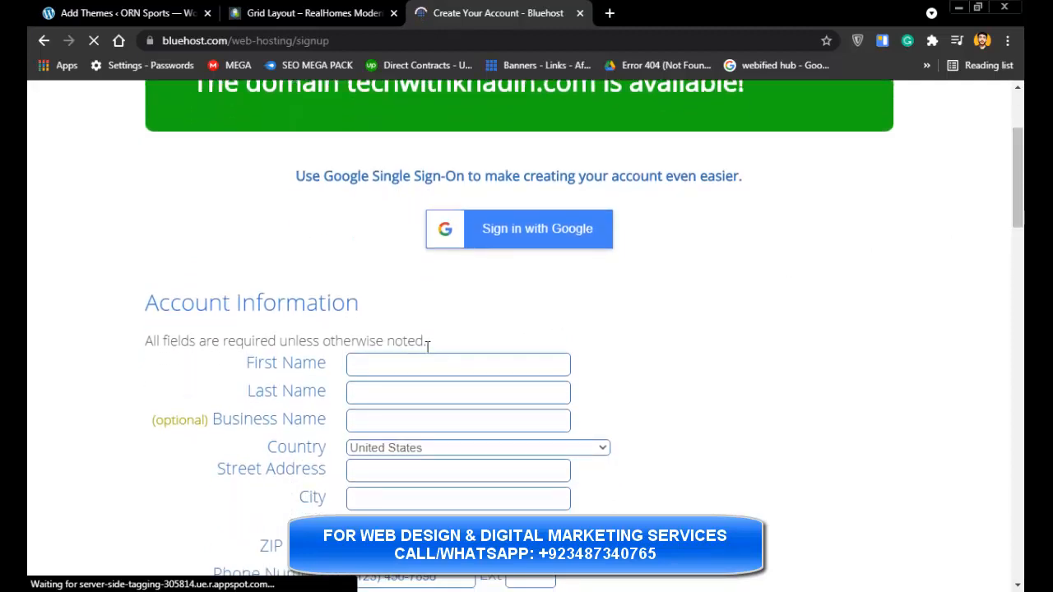
click(425, 362)
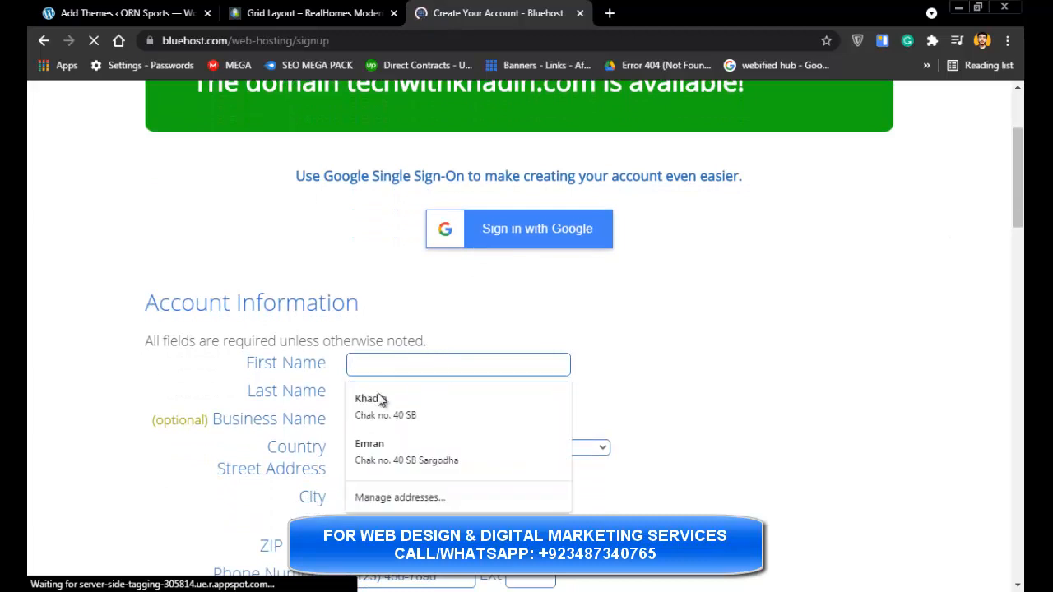
click(418, 404)
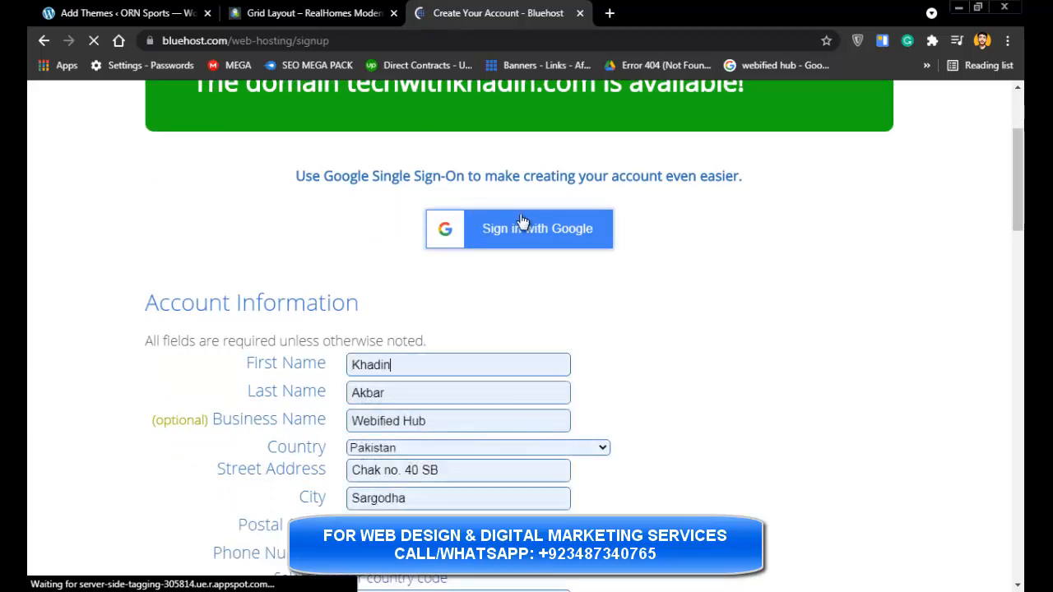
- Set the Account Plan to Basic 12 Month at $4.95/mo and reopen the plan choices to compare the terms
scroll(1018, 247, down, 3)
scroll(1018, 247, down, 3)
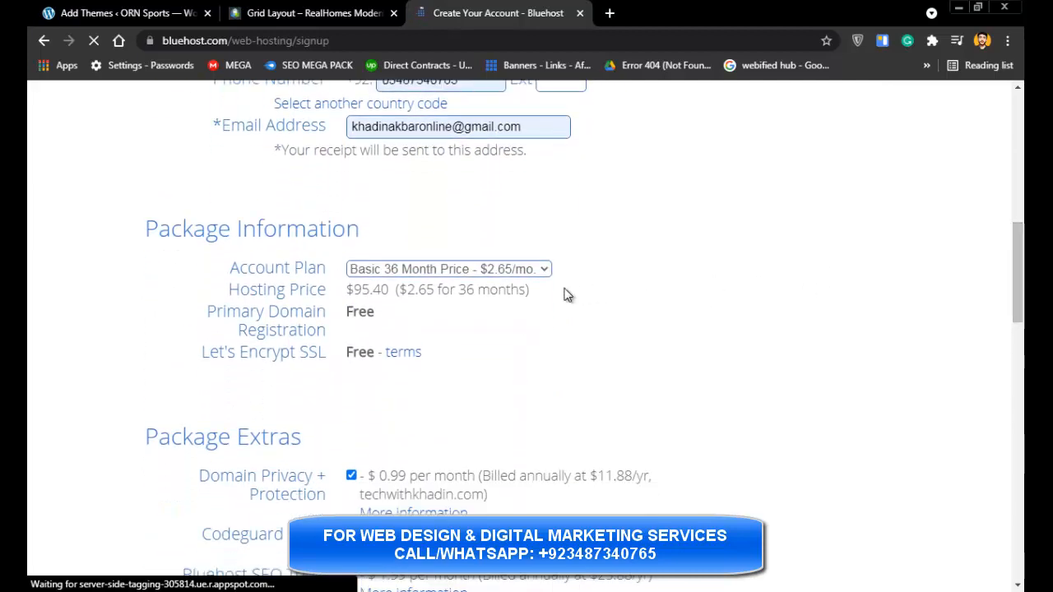
click(517, 269)
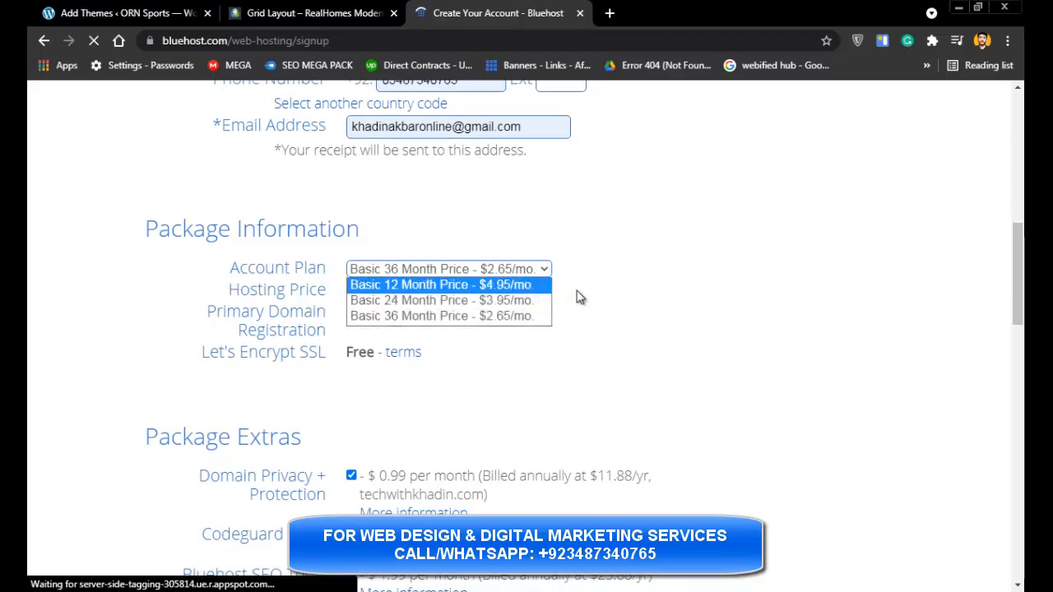
click(627, 391)
click(469, 271)
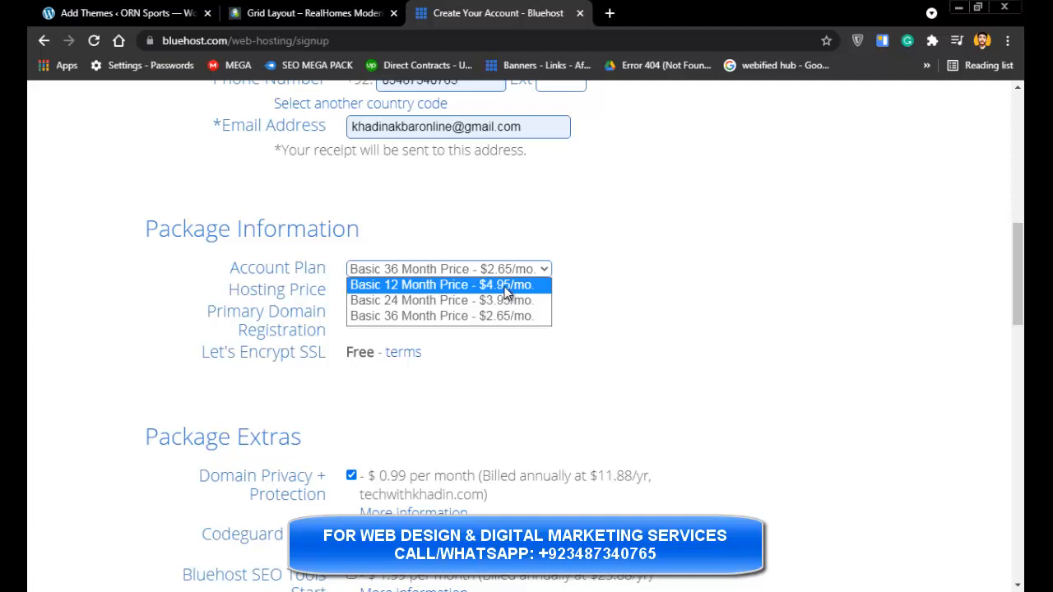
click(505, 286)
click(498, 271)
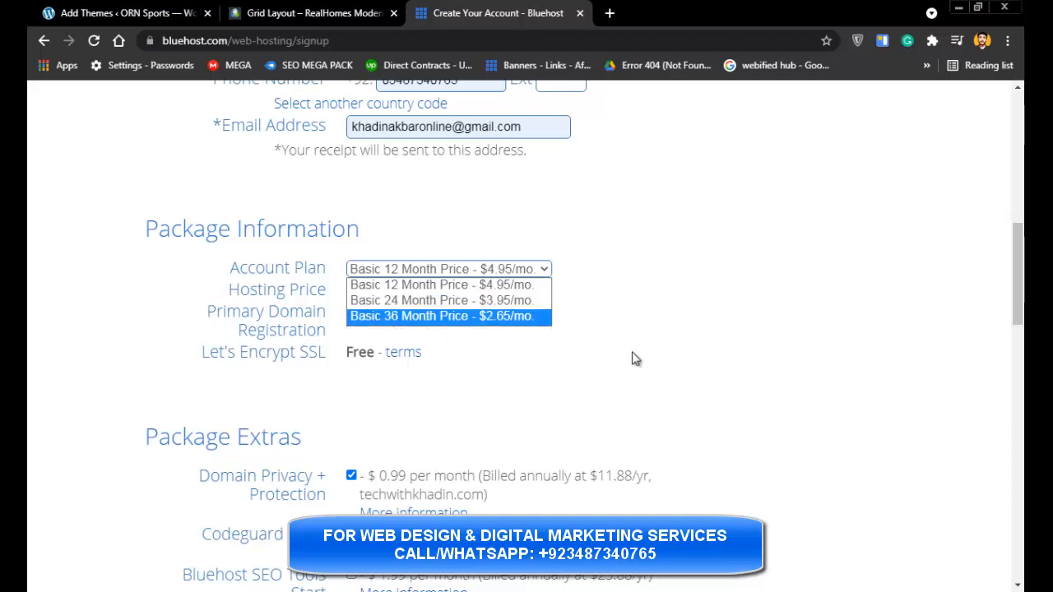
- Remove Codeguard Basic from the Package Extras and review the payment form down to the auto renewal terms
click(1019, 273)
drag(1023, 273, 1023, 327)
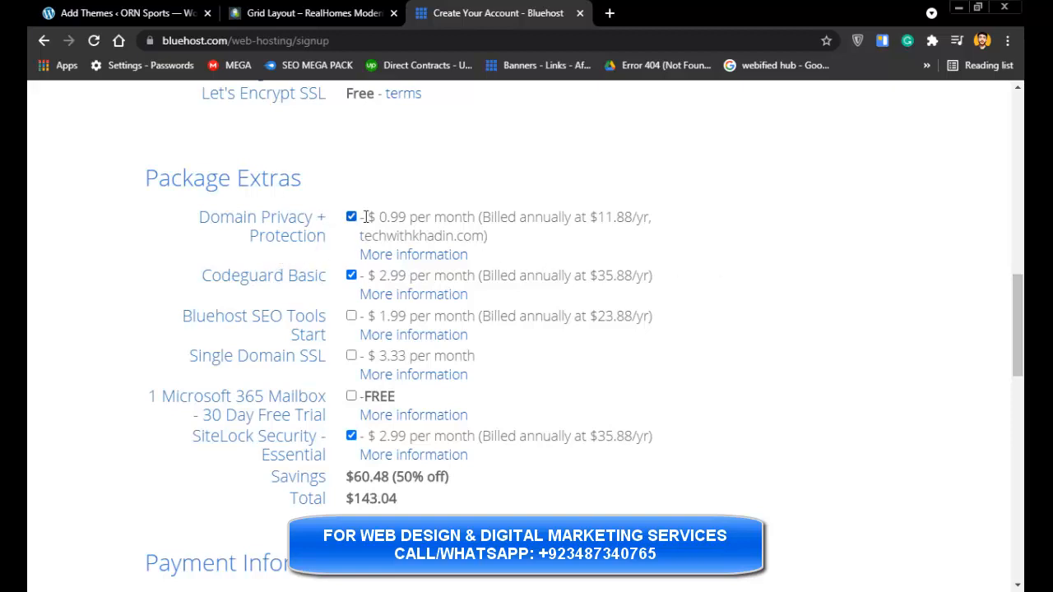
click(351, 275)
scroll(1023, 445, down, 5)
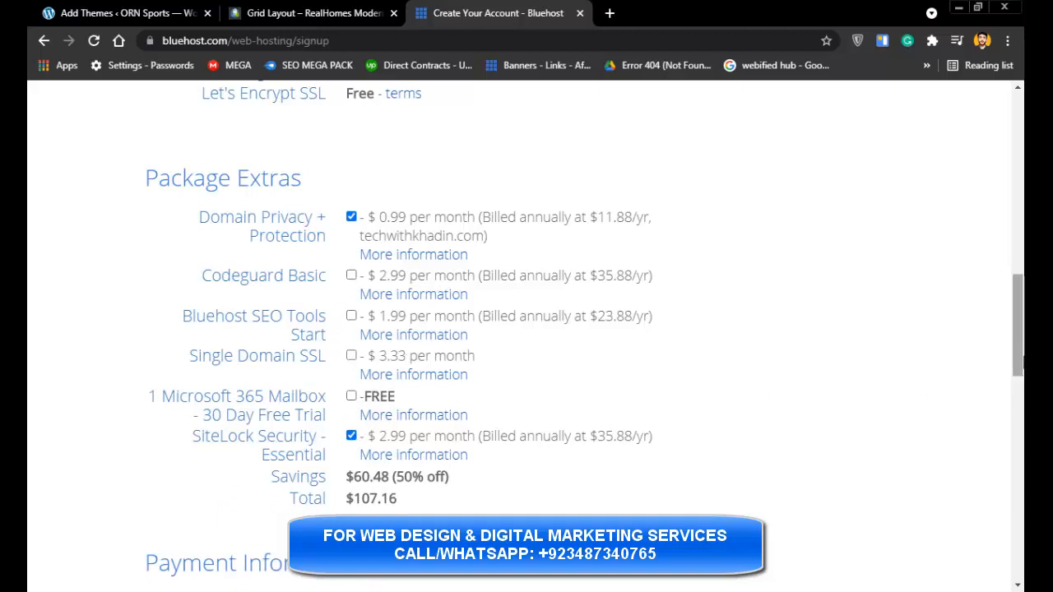
scroll(1023, 444, down, 3)
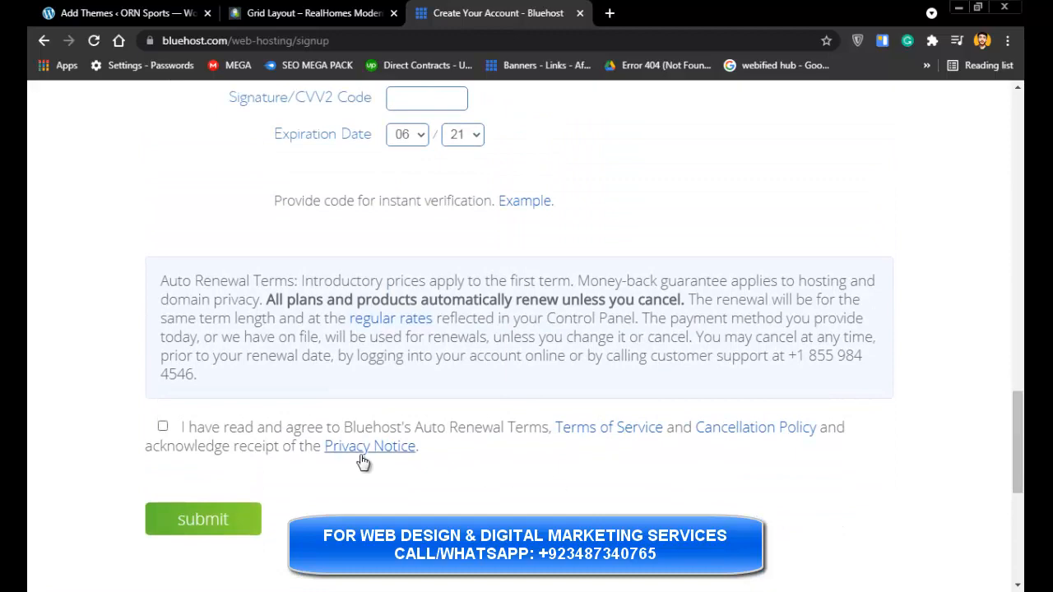
- Accept the agreement to Bluehost's Auto Renewal Terms, Terms of Service and Cancellation Policy, and review the payment section
drag(1021, 441, 1022, 440)
scroll(735, 439, up, 4)
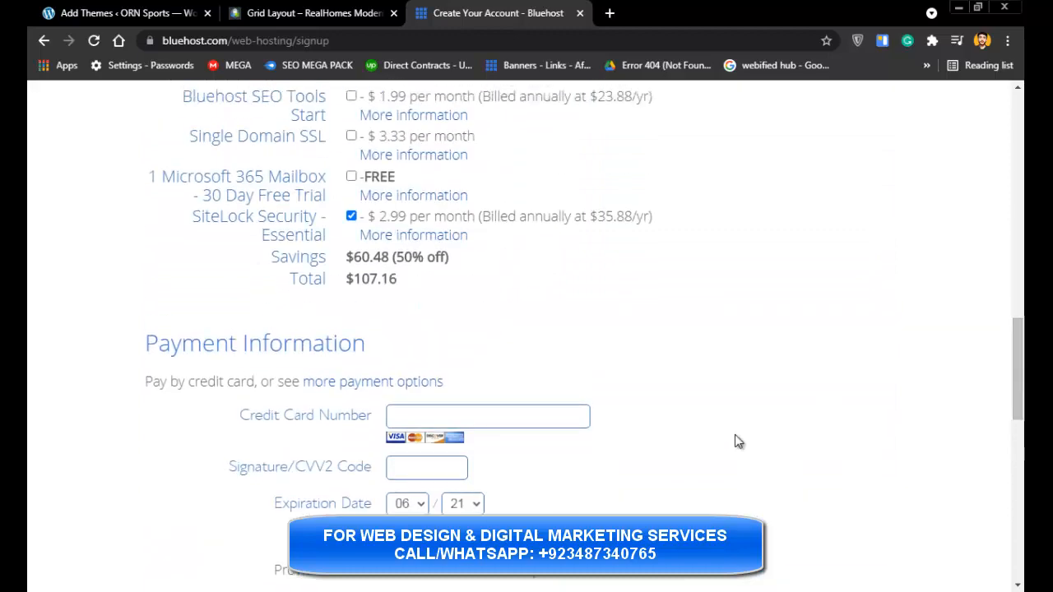
scroll(733, 461, down, 4)
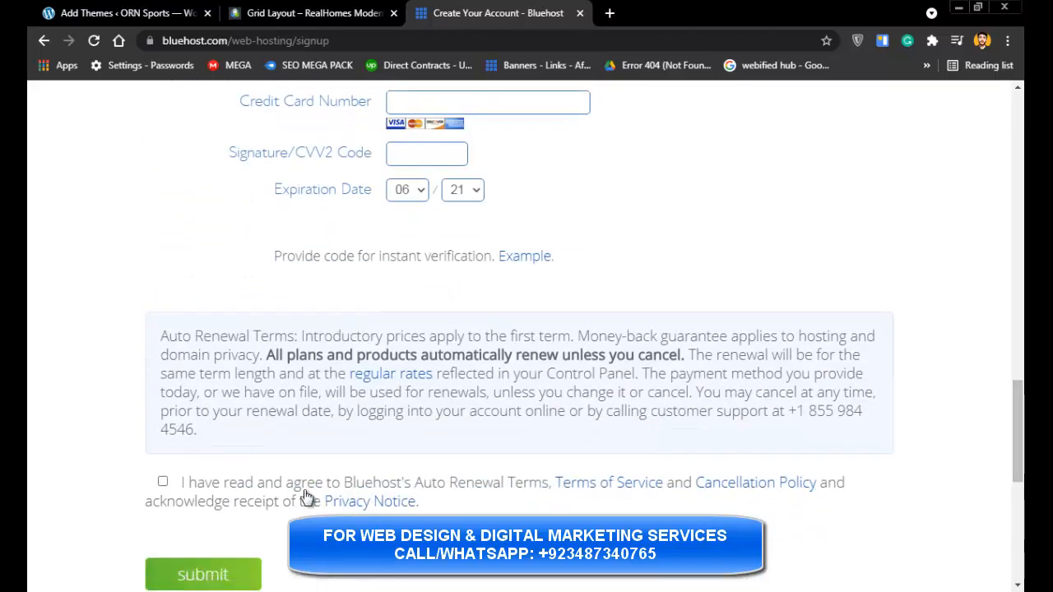
double_click(284, 481)
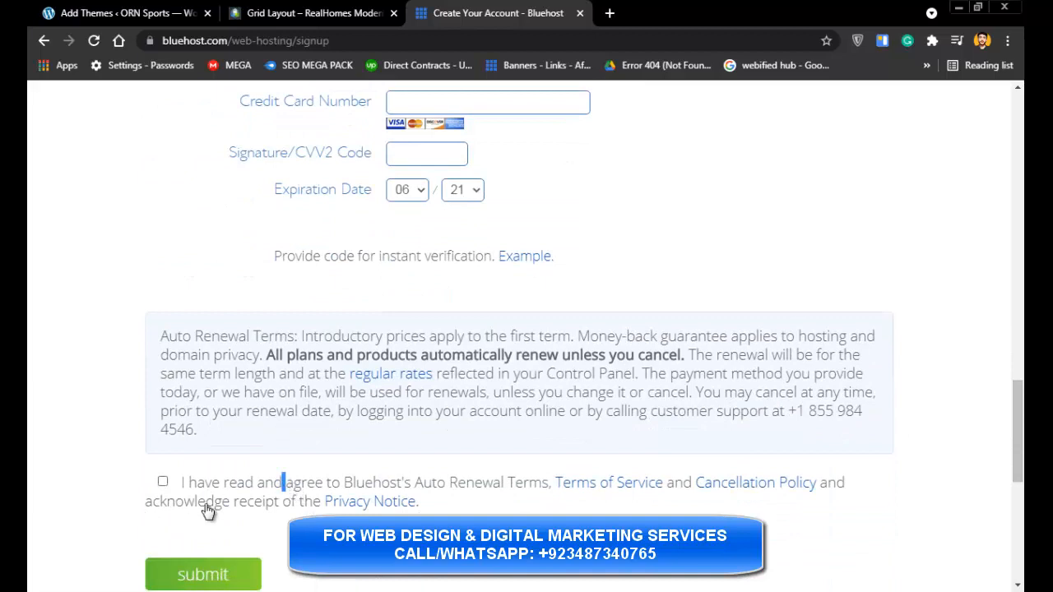
click(163, 483)
scroll(1018, 415, up, 7)
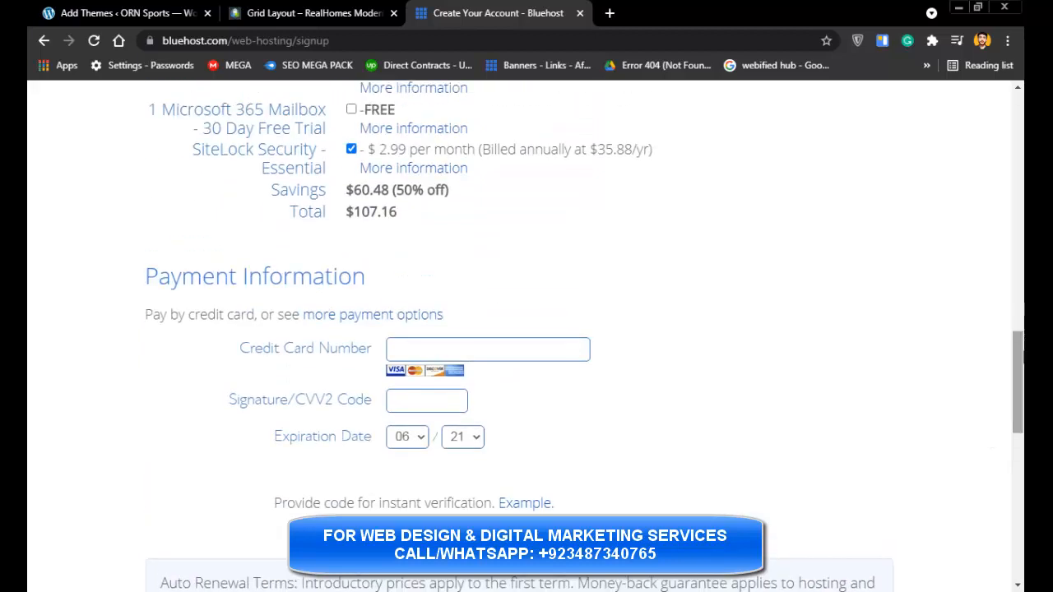
- Open the Dashboard home of the ORN Sports WordPress site and compare it with Bluehost's package extras and payment form
click(128, 13)
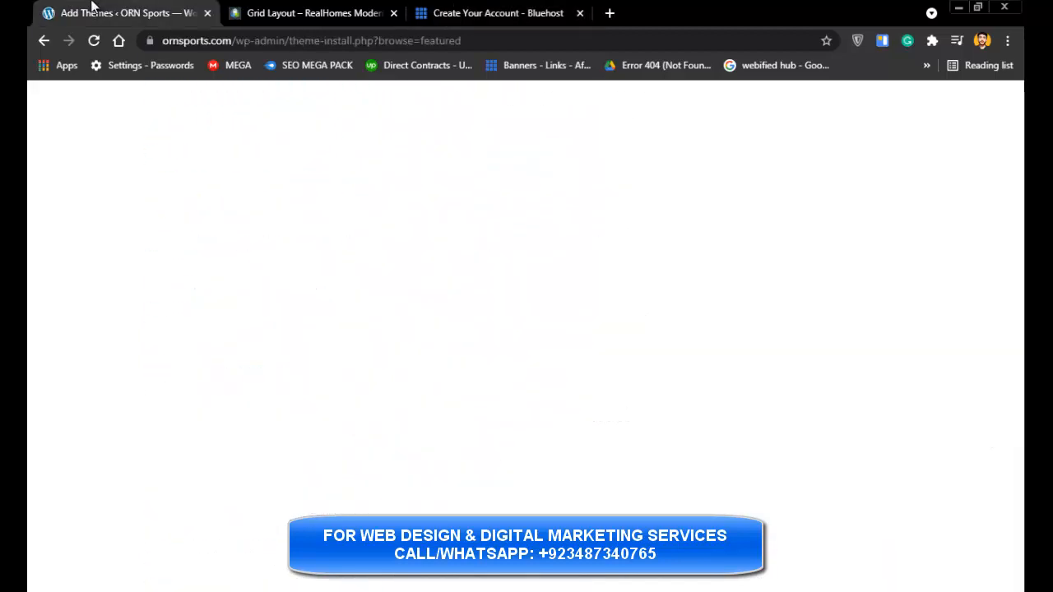
mouse_move(80, 136)
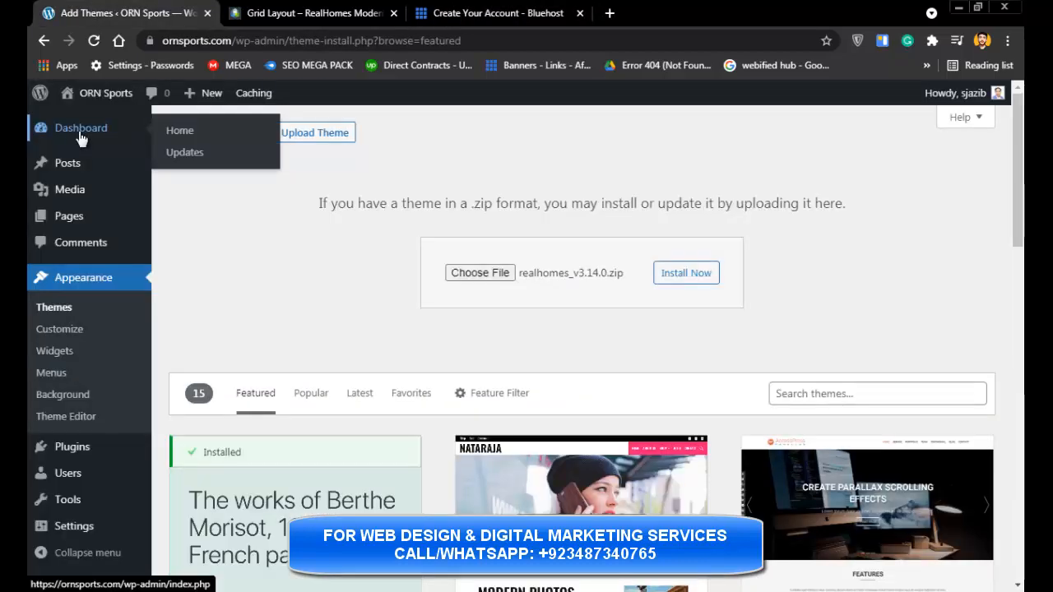
click(172, 132)
click(483, 11)
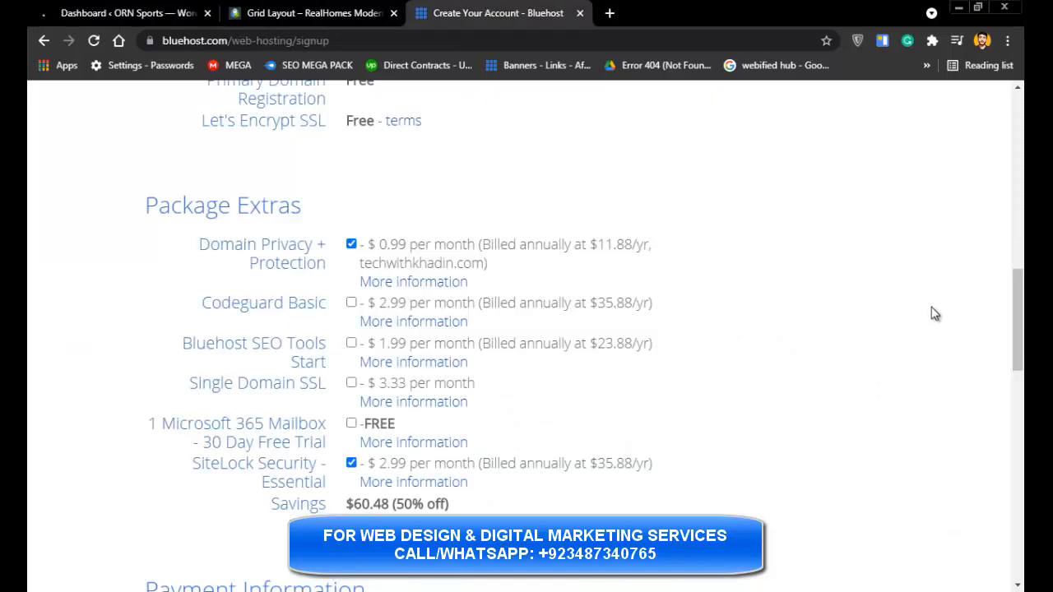
drag(1019, 321, 1020, 372)
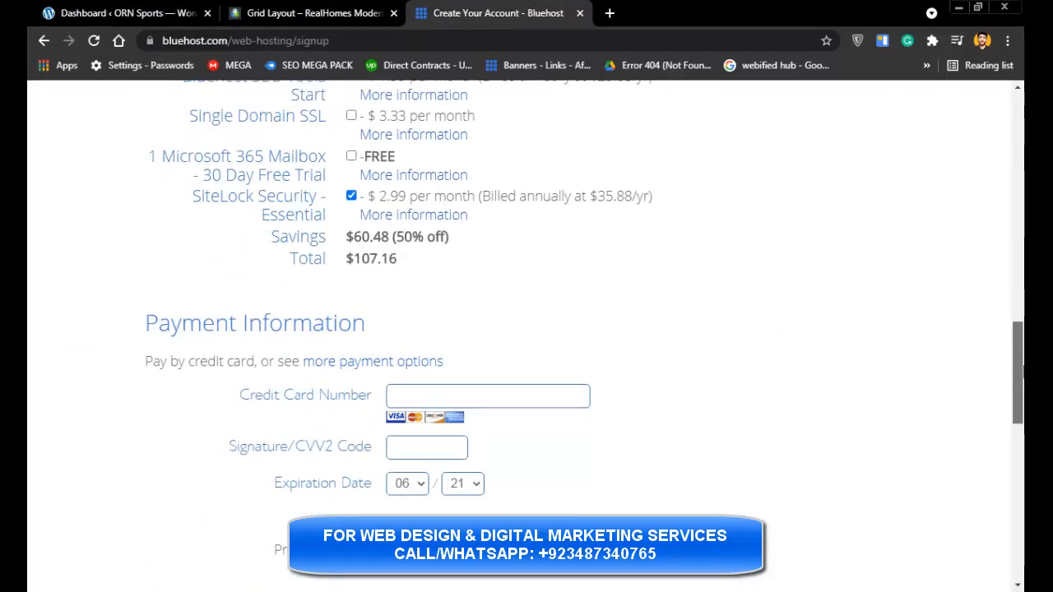
click(113, 11)
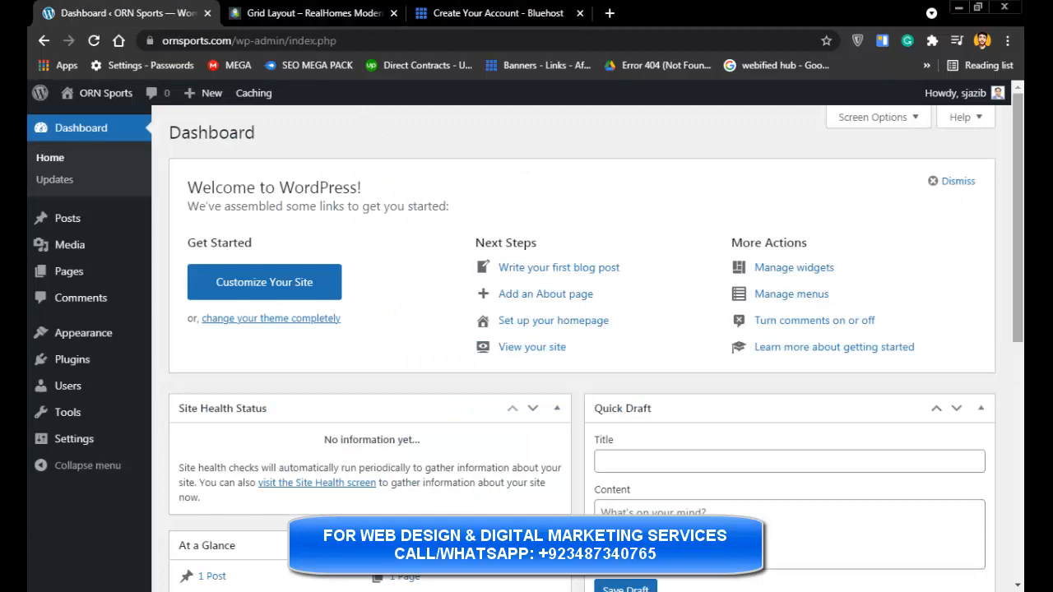
- Look over the WordPress dashboard widgets and highlight the end of the site's wp-admin/index.php address
drag(1018, 284, 1018, 399)
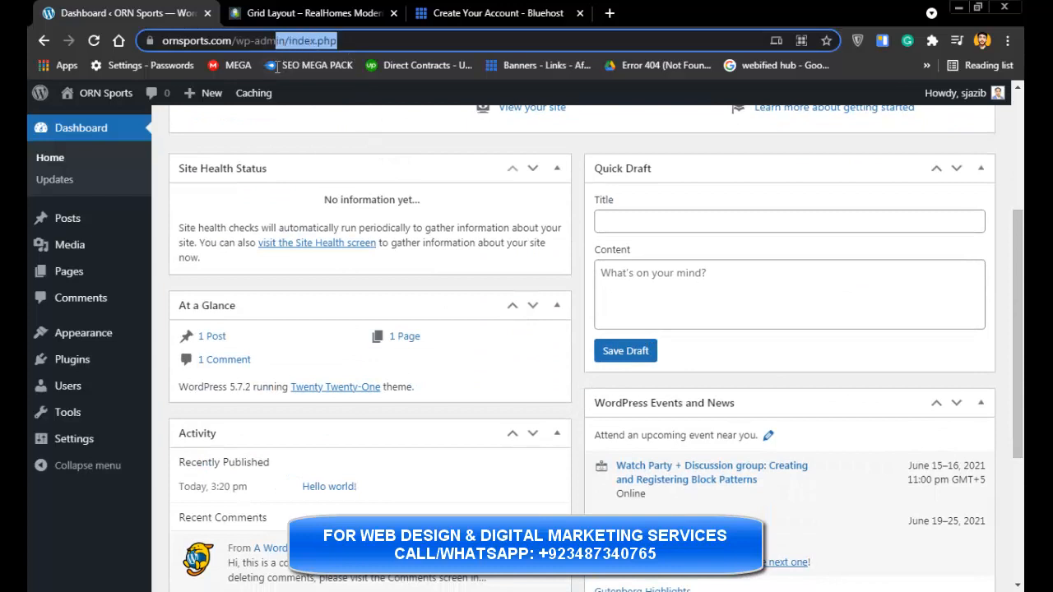
drag(372, 40, 339, 40)
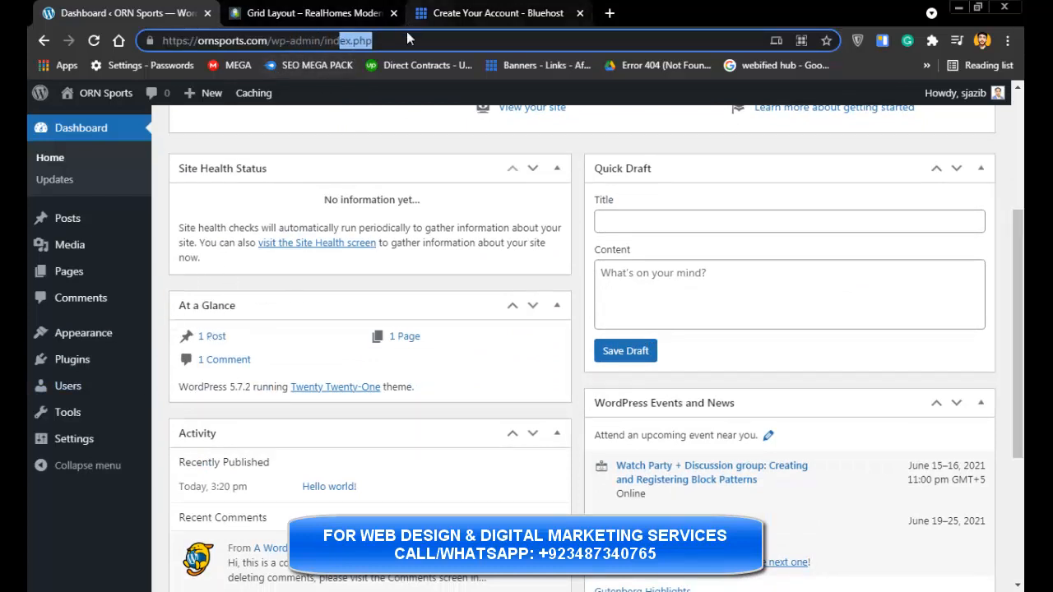
mouse_move(375, 40)
mouse_down()
mouse_move(320, 40)
mouse_move(335, 52)
mouse_move(360, 42)
mouse_up()
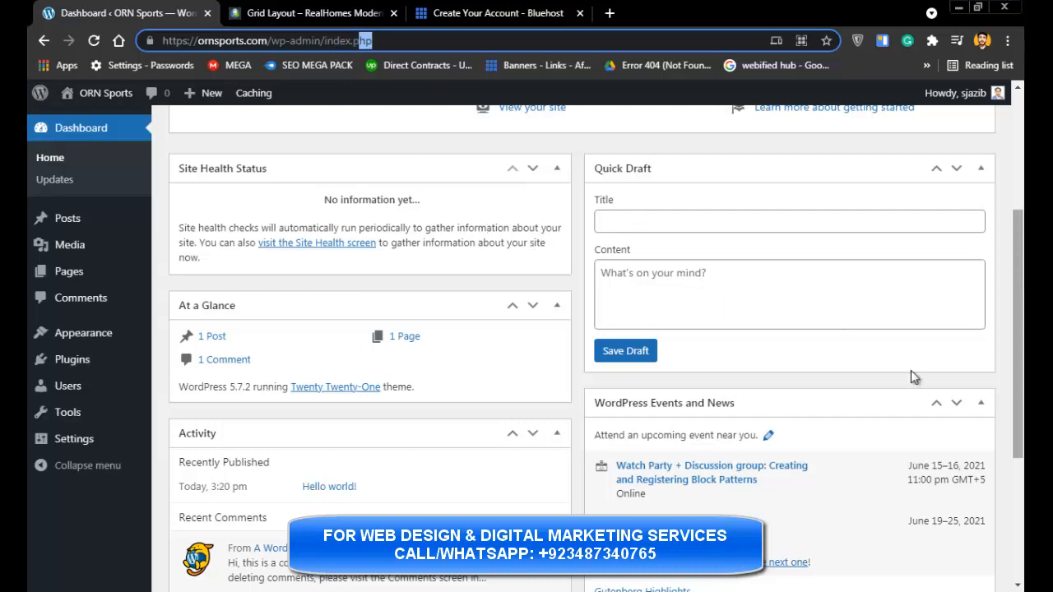
mouse_move(80, 332)
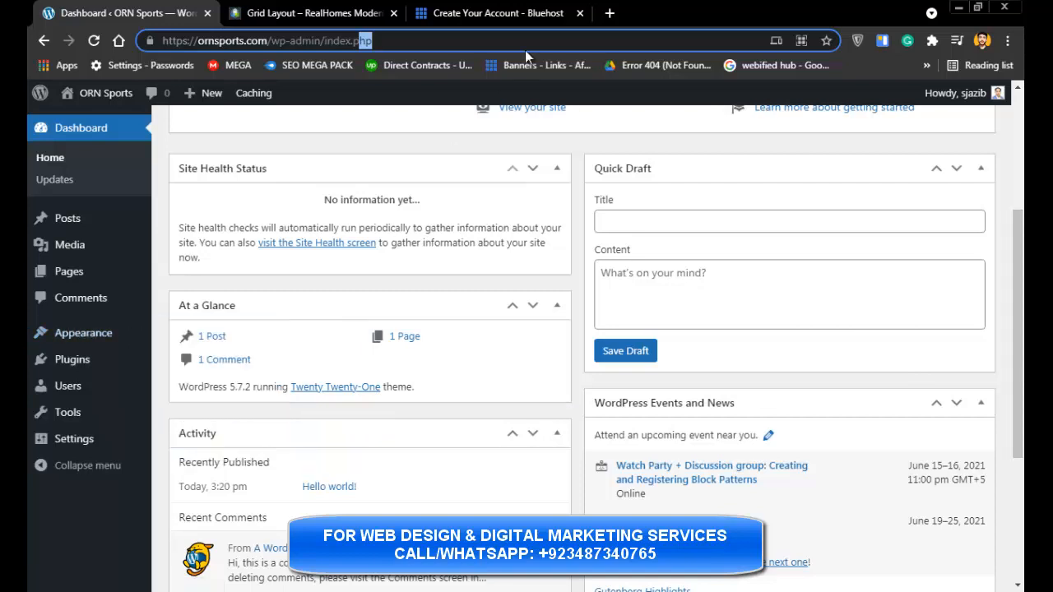
click(503, 11)
click(467, 38)
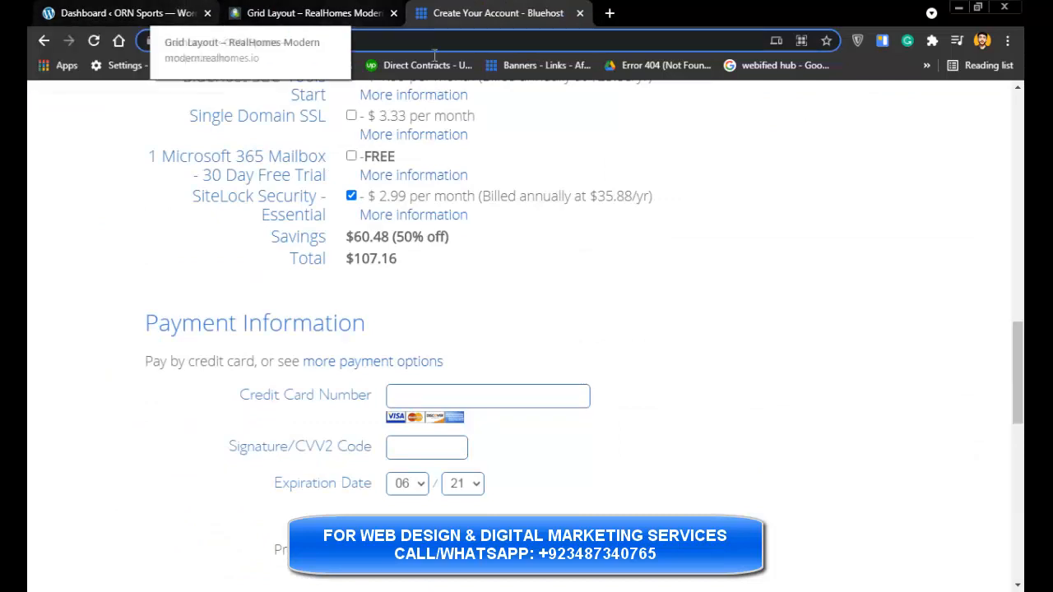
key(BackSpace)
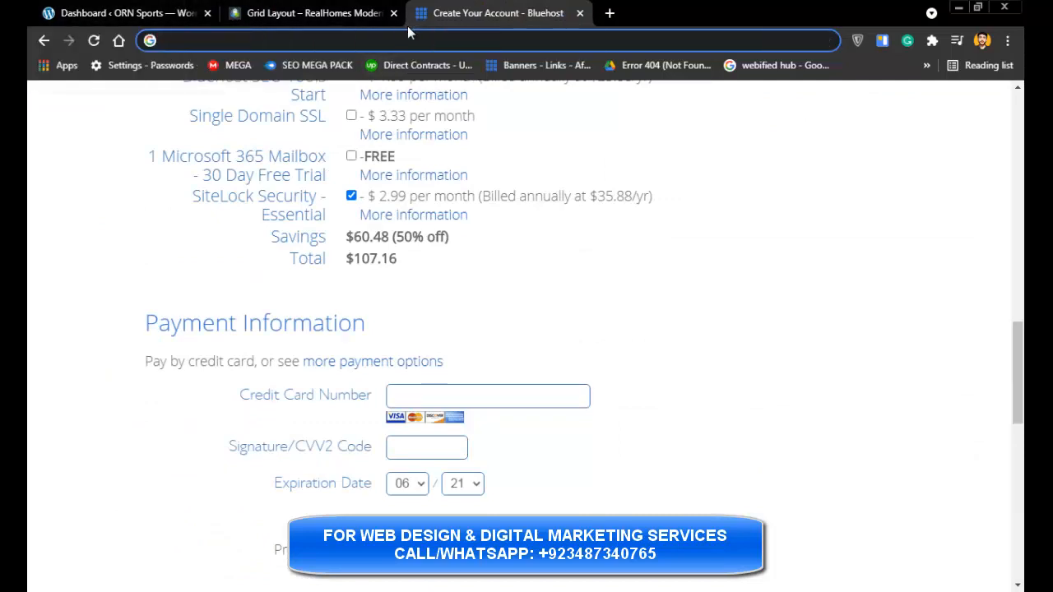
- Open the installed Themes page of the ORN Sports WordPress site
click(31, 10)
mouse_move(105, 335)
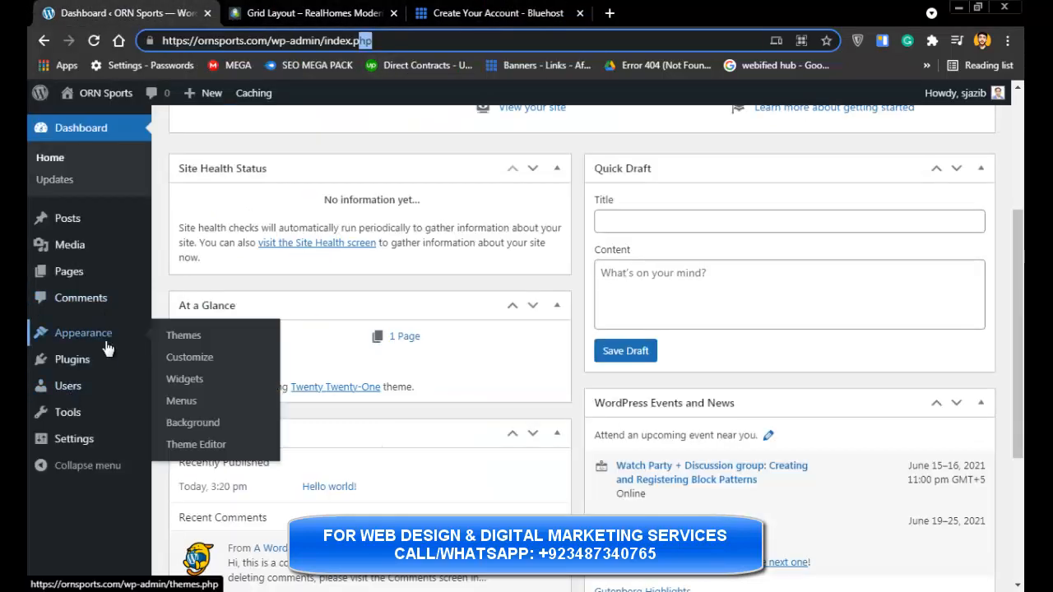
click(210, 334)
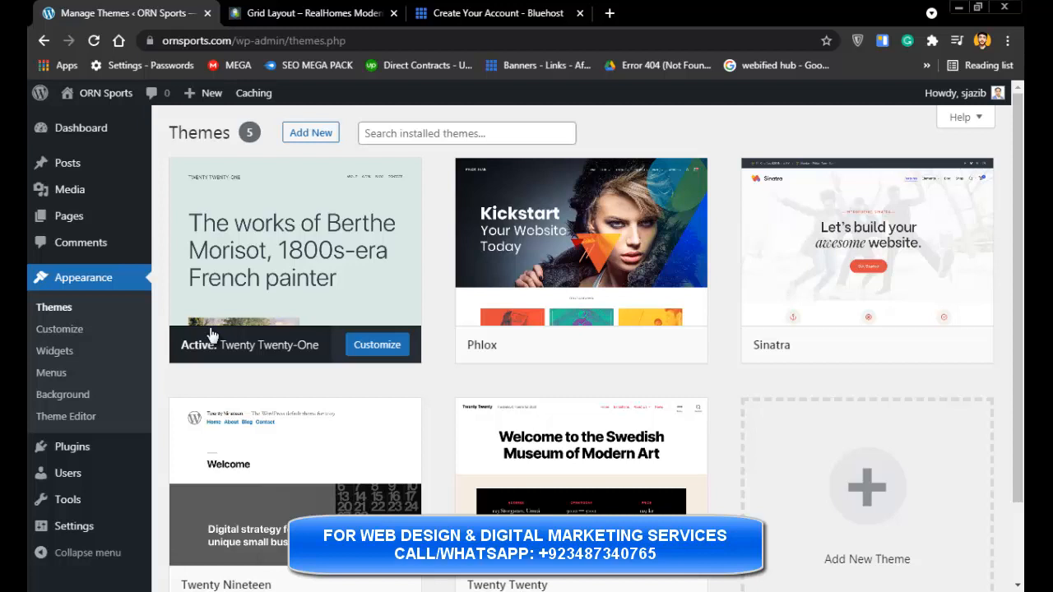
- Replace the Bluehost signup page with the RealHomes theme page by loading webifiedhub.com/realhomes
click(465, 10)
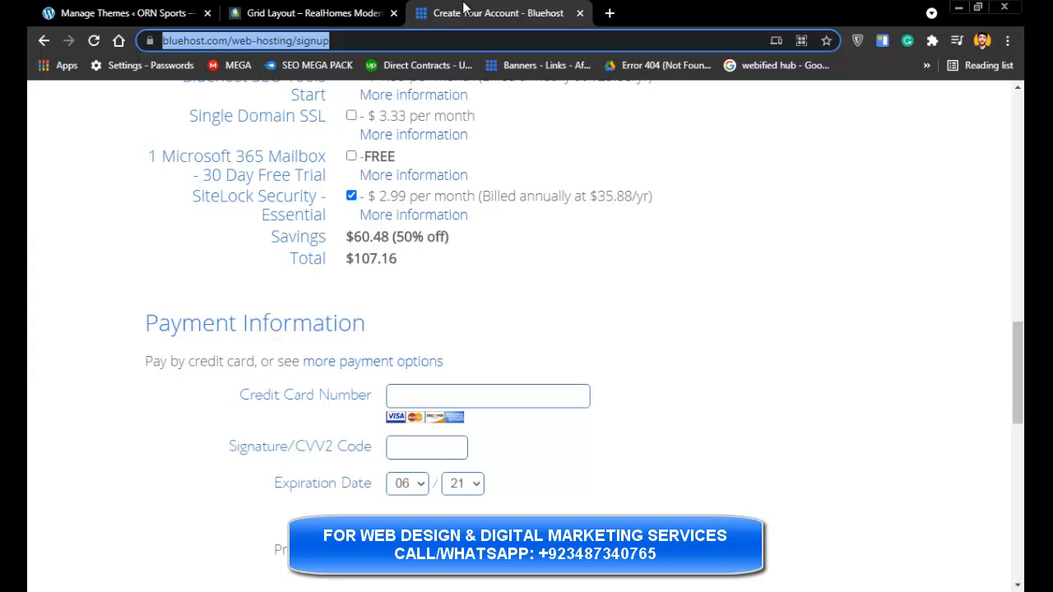
text(webifie)
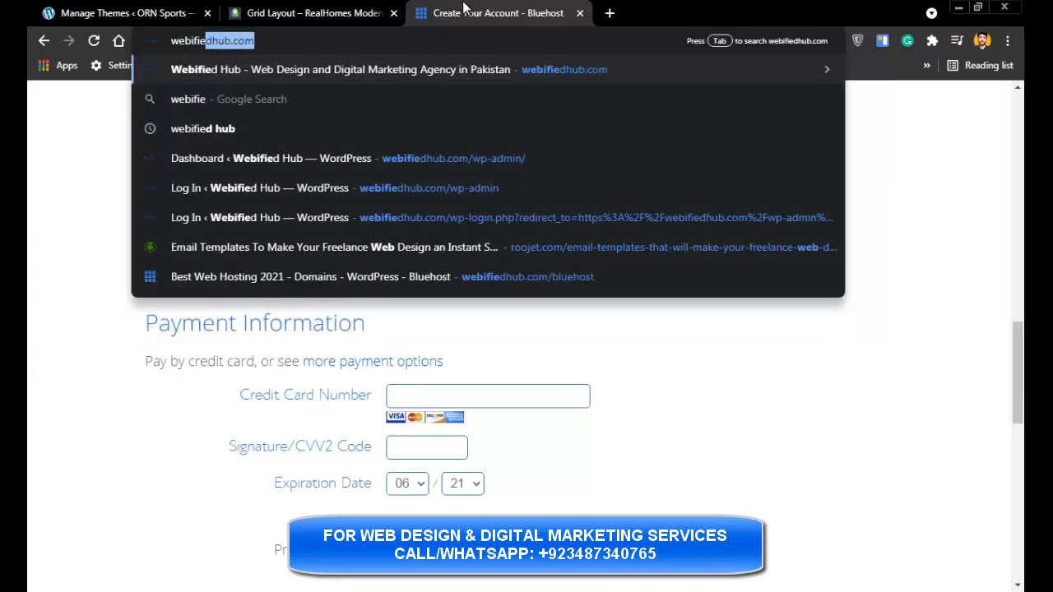
key(BackSpace)
text(d)
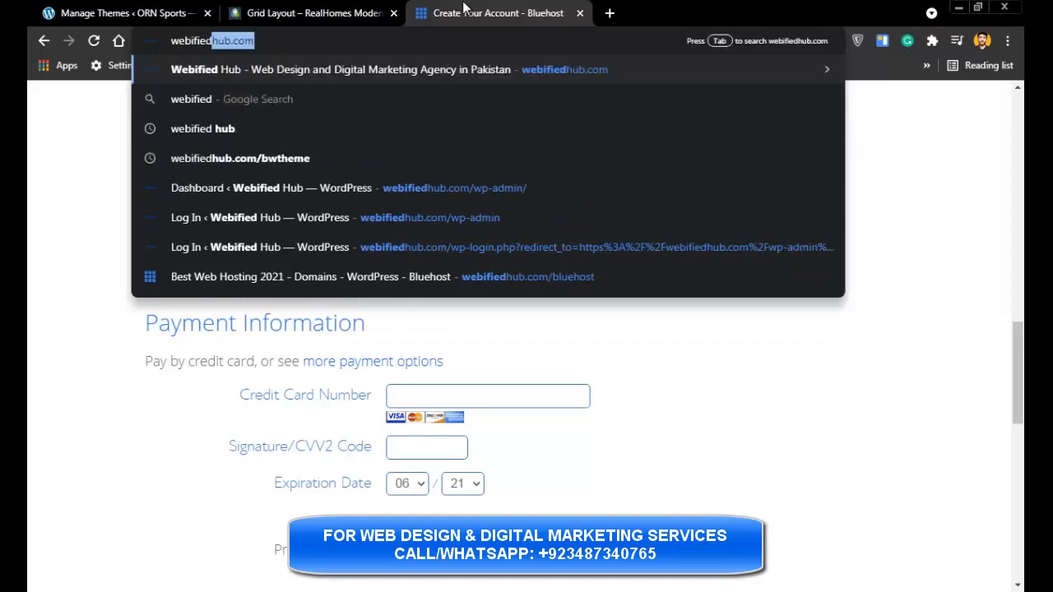
text(hub.com/realhomes)
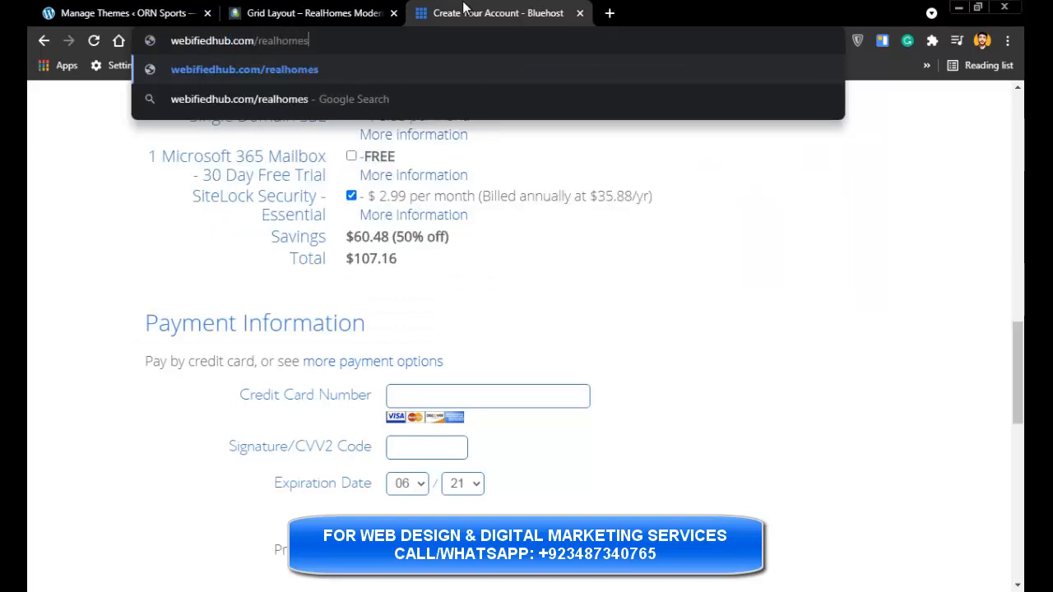
key(Return)
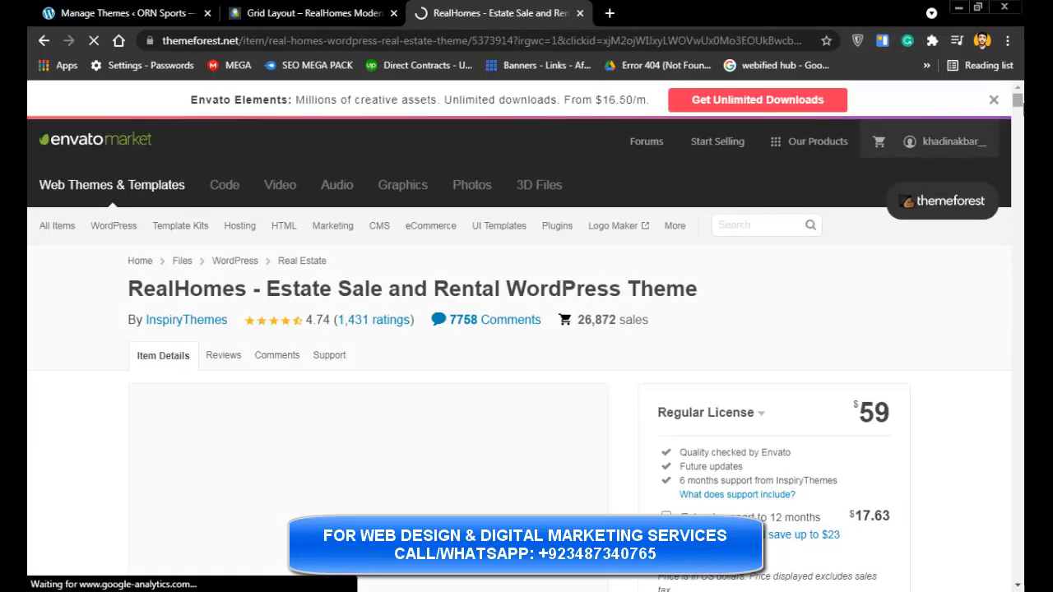
- Review the RealHomes purchase options on ThemeForest and highlight the Regular License price
drag(1021, 102, 1021, 104)
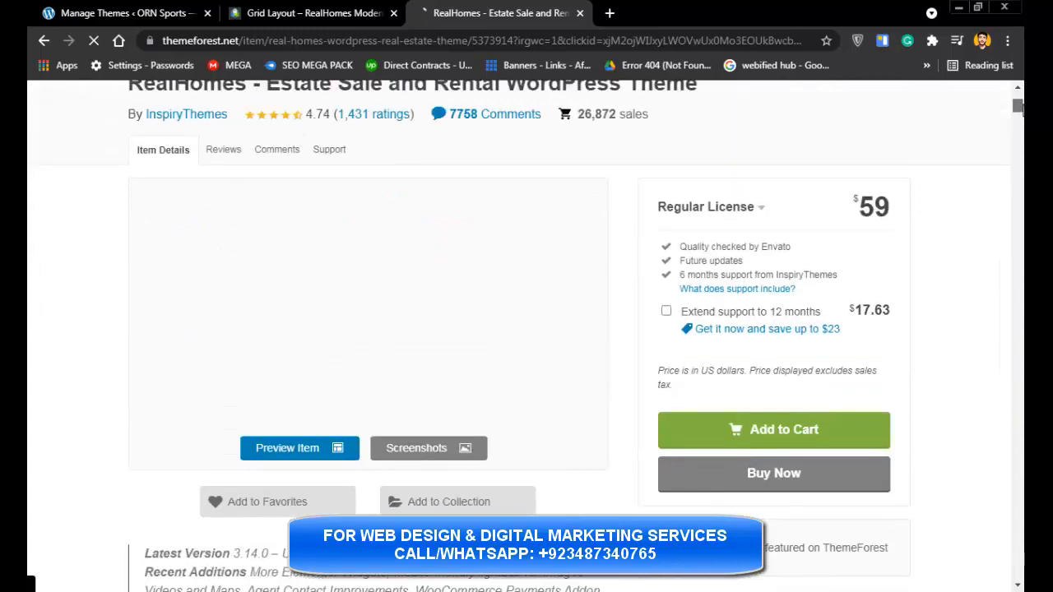
double_click(880, 199)
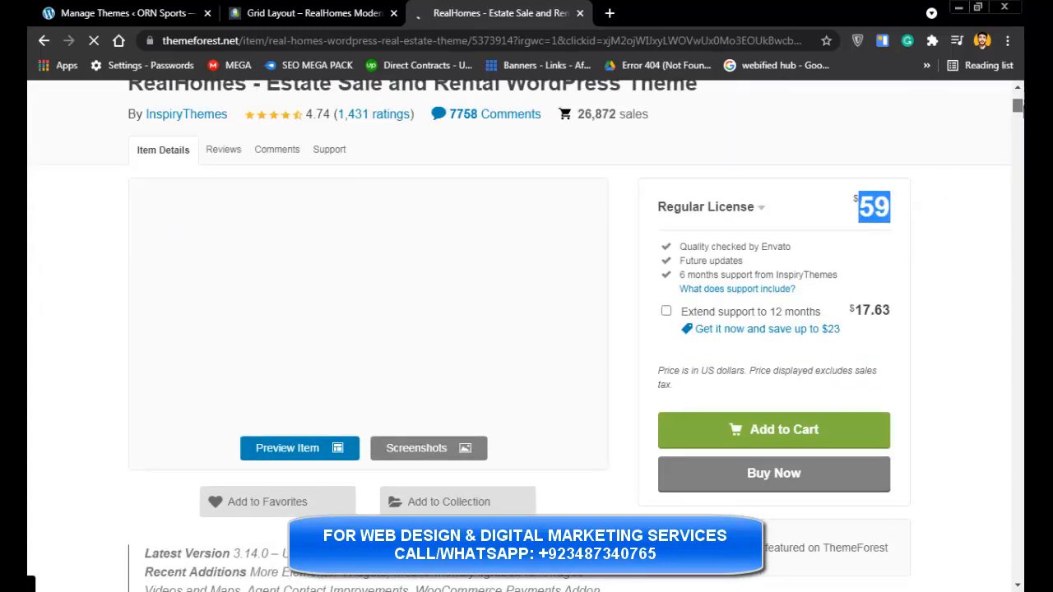
drag(1021, 106, 1021, 108)
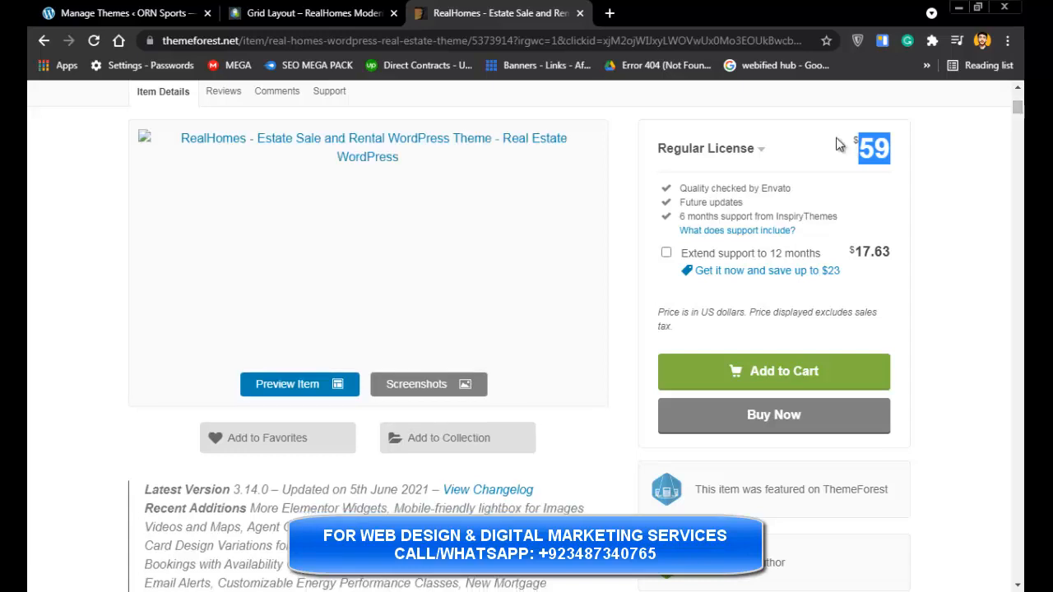
- Search WordPress's Add Themes catalogue for "real estate" and browse the free themes offered
click(74, 12)
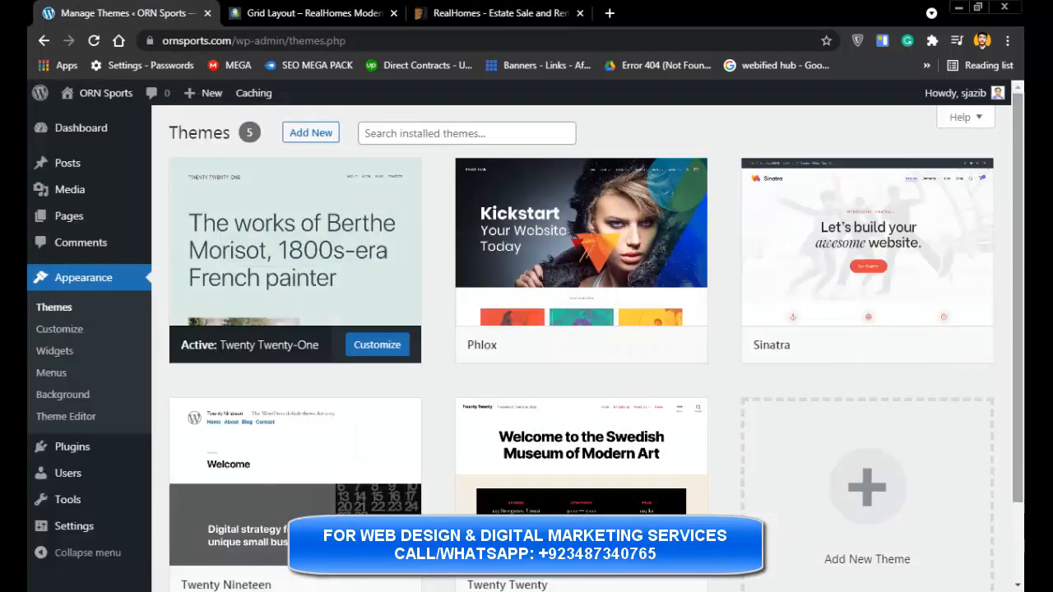
mouse_move(1019, 250)
mouse_down()
mouse_move(1020, 329)
mouse_move(1021, 239)
mouse_up()
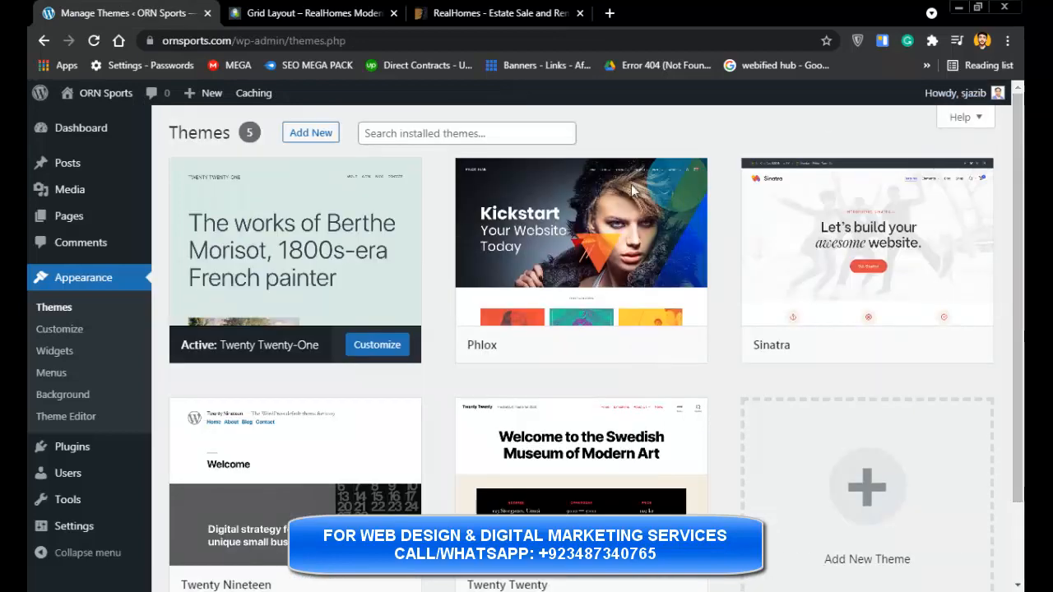
click(306, 134)
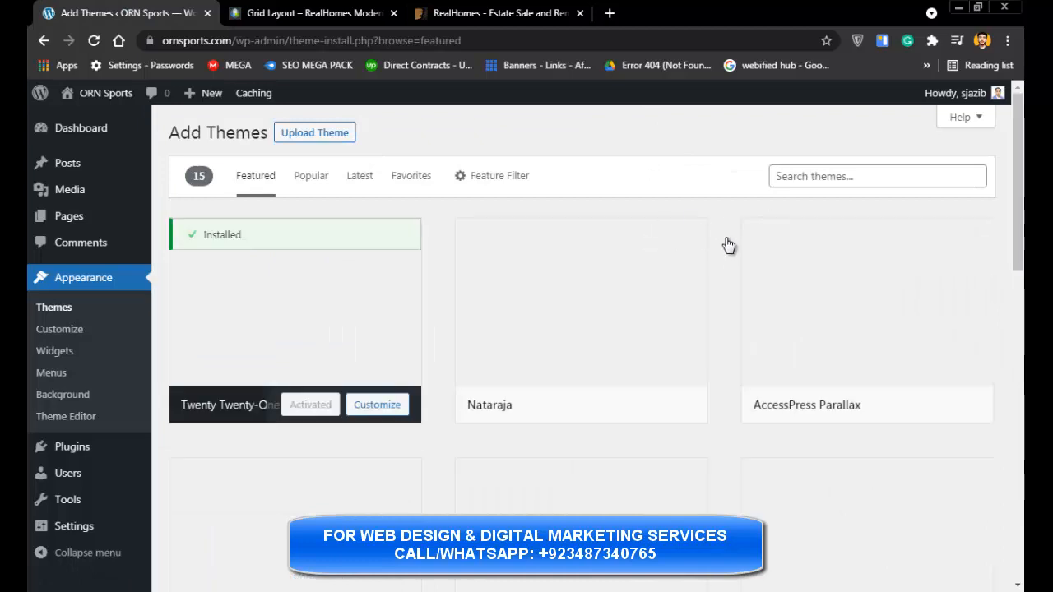
click(855, 174)
text(real)
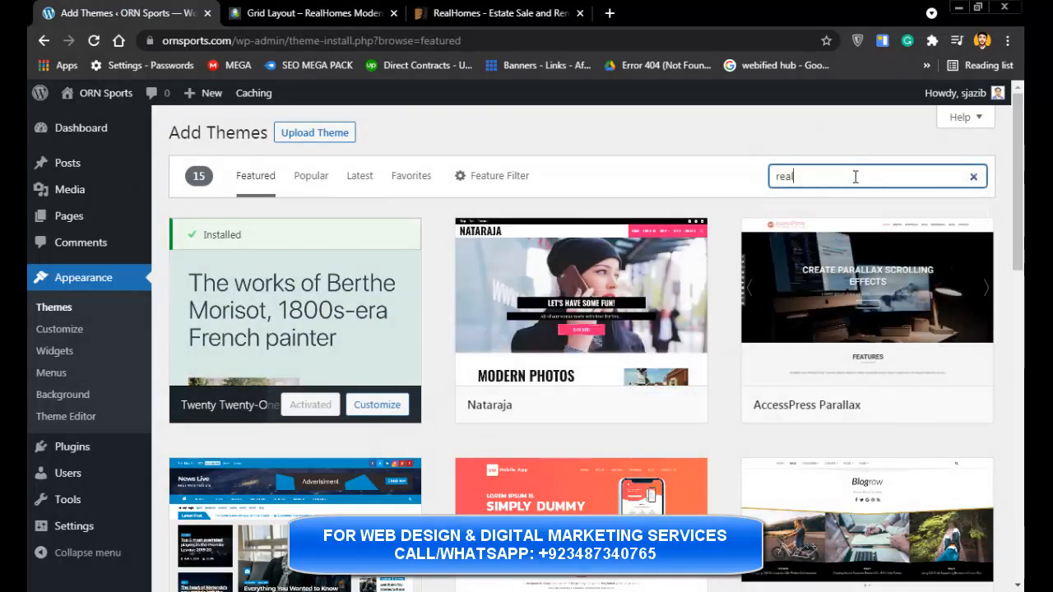
text( estate)
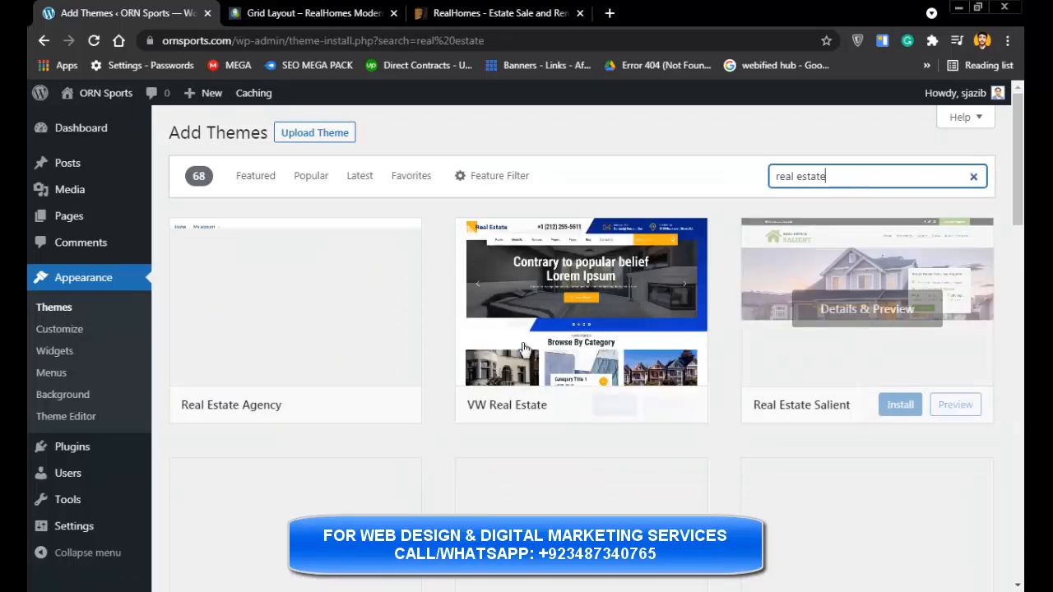
mouse_move(546, 344)
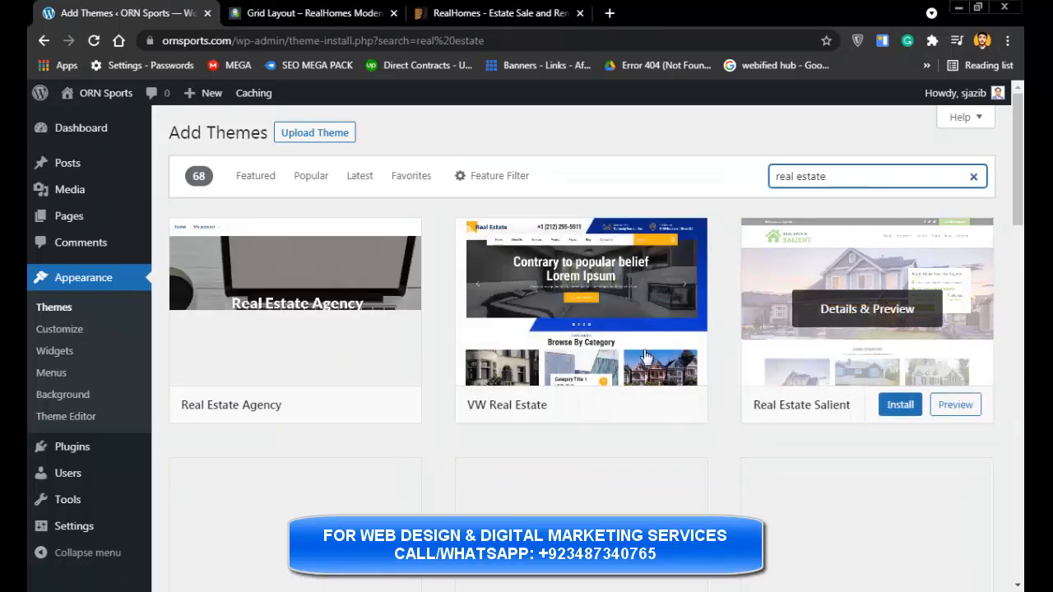
drag(1020, 147, 1022, 253)
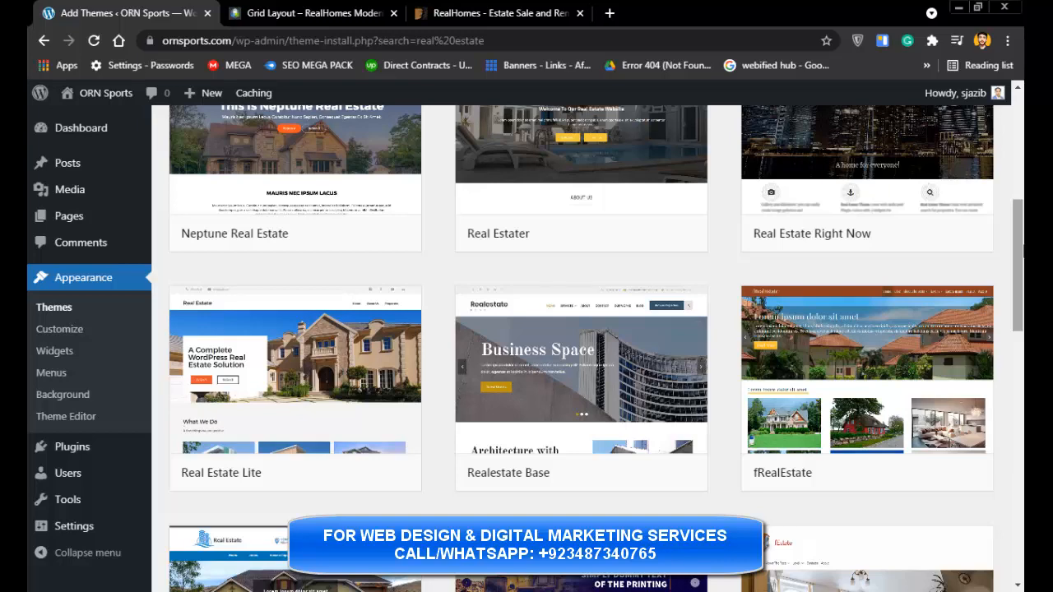
scroll(810, 216, down, 3)
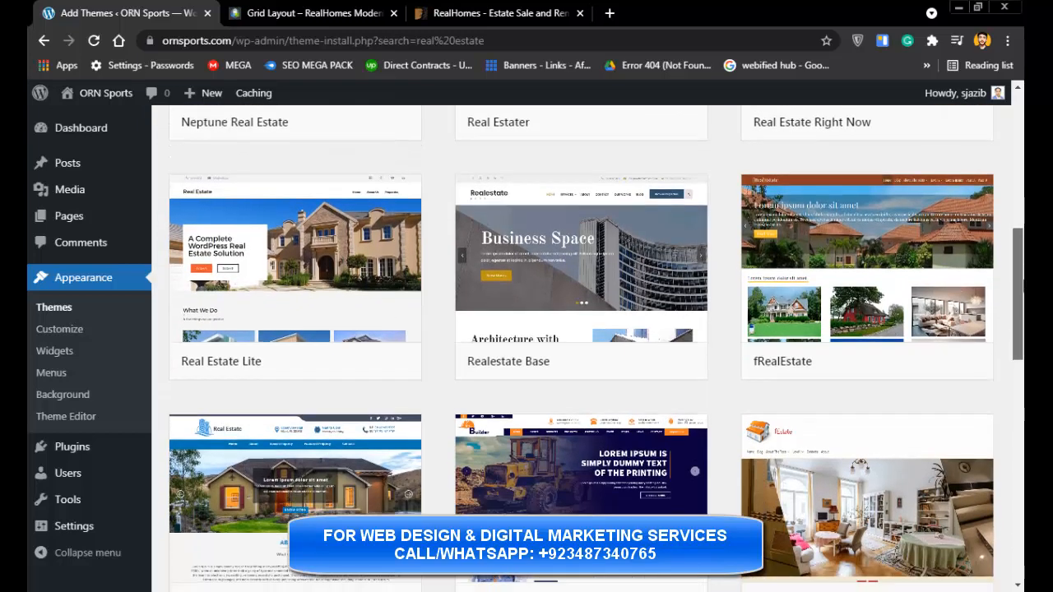
- Return to the RealHomes theme page on ThemeForest and switch briefly to its demo site for comparison
click(431, 8)
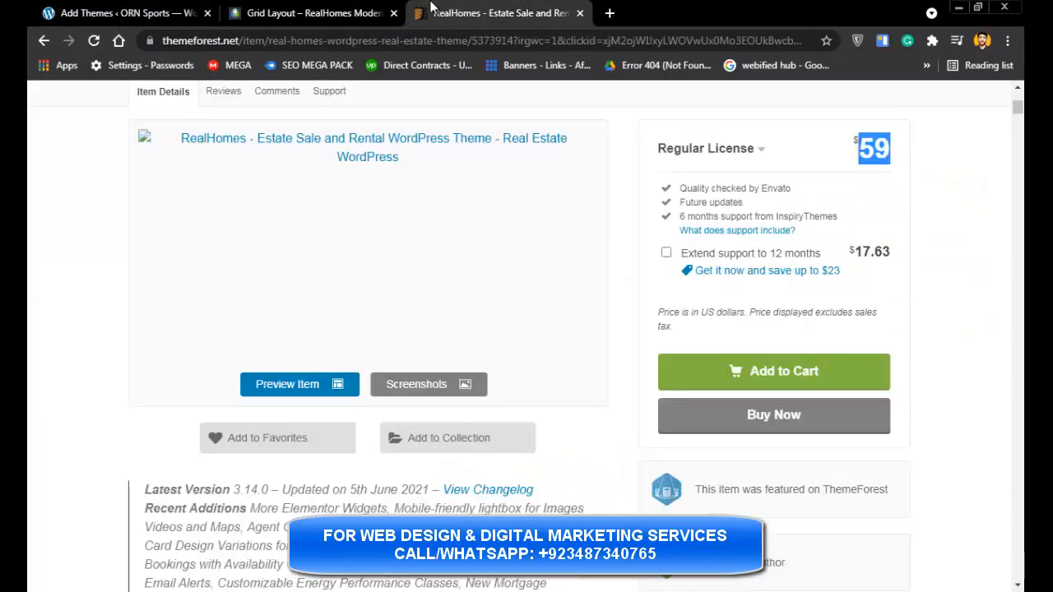
click(358, 10)
click(518, 13)
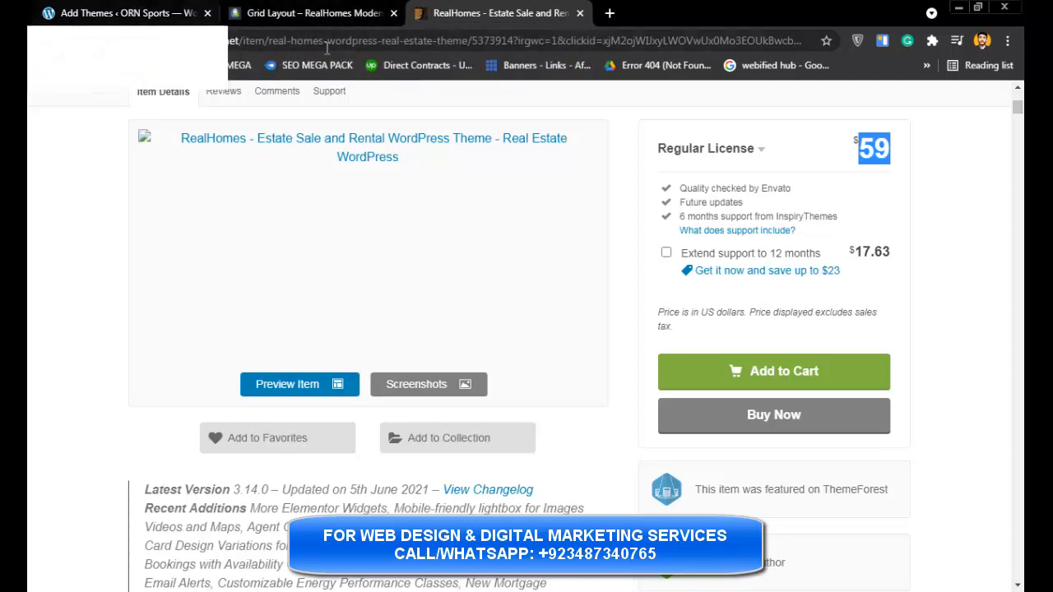
- Compare WordPress's free real estate themes with the RealHomes Regular License offer on ThemeForest
mouse_move(519, 234)
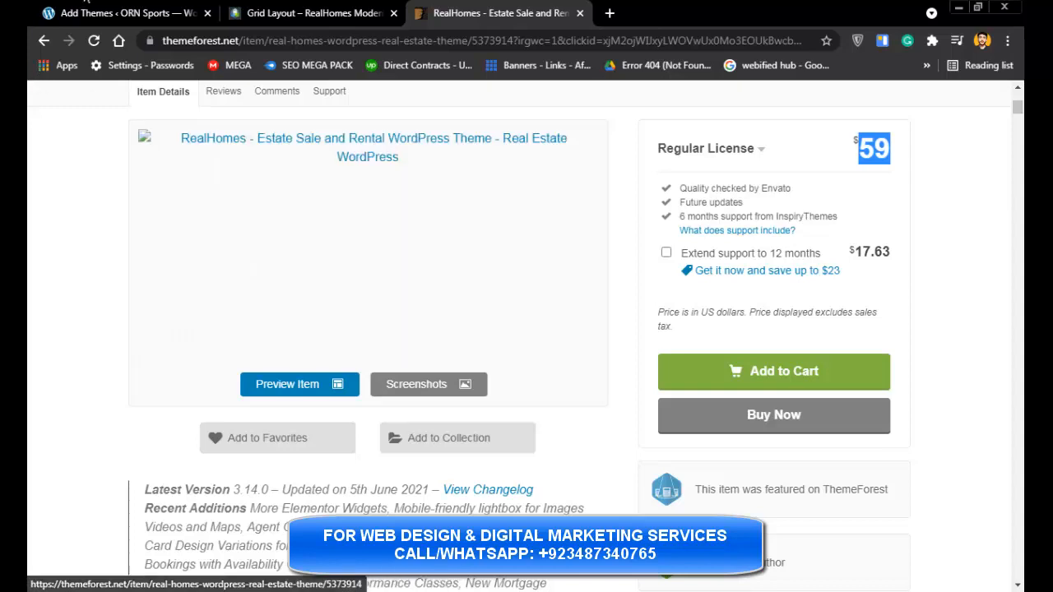
click(123, 13)
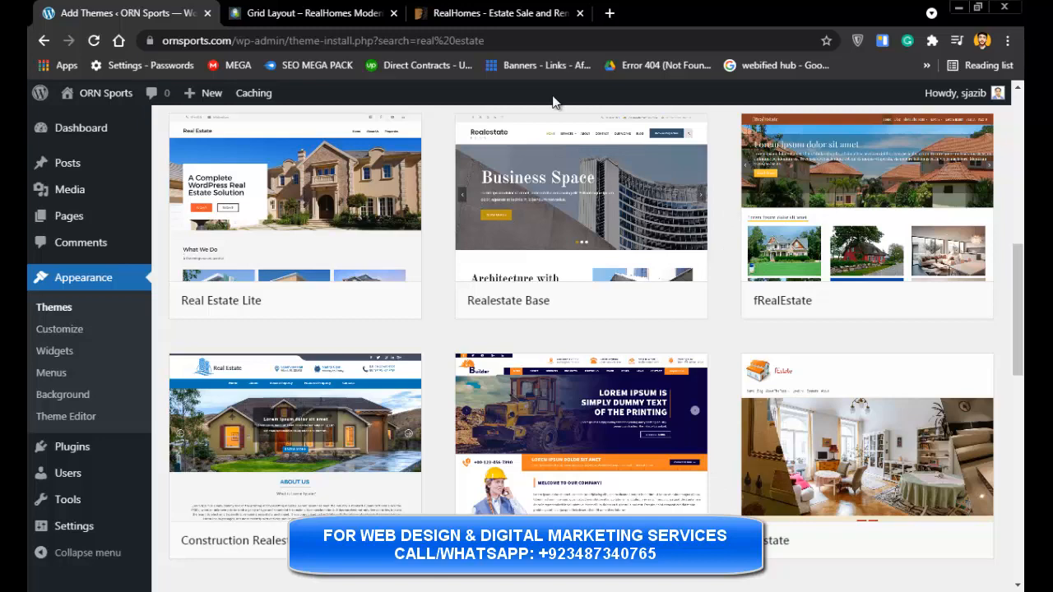
click(486, 15)
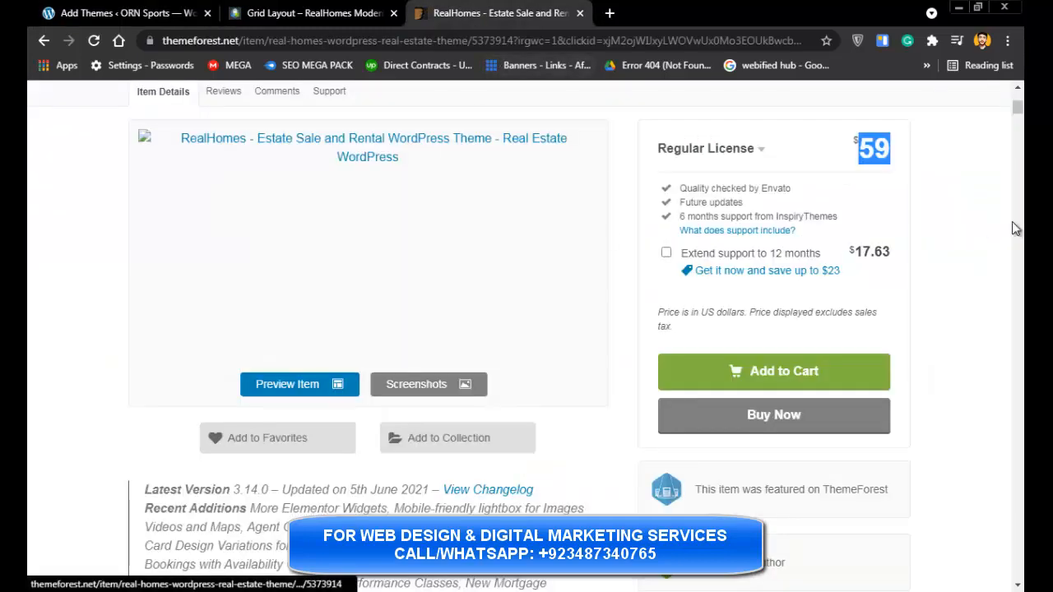
scroll(1018, 107, up, 3)
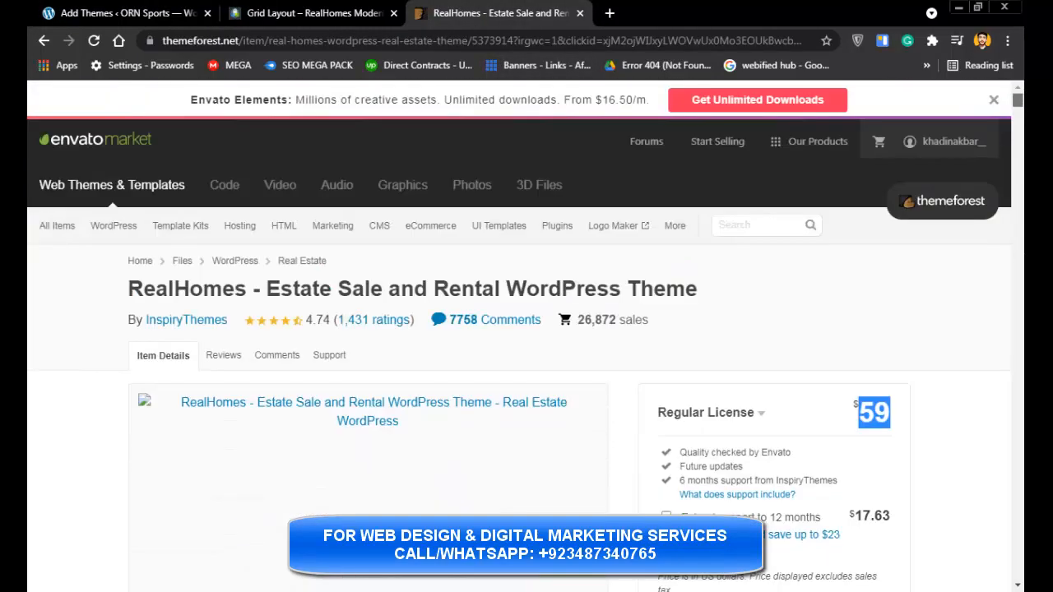
mouse_move(1020, 100)
mouse_down()
mouse_move(1020, 114)
mouse_move(1021, 104)
mouse_up()
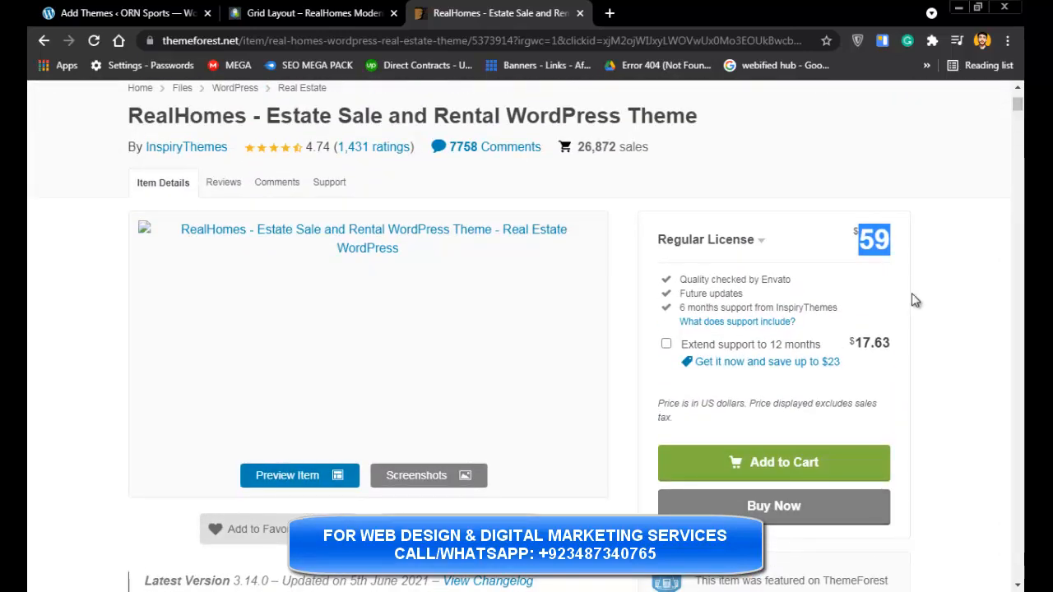
- Start the RealHomes purchase to review its secure checkout page, and view the ThemeForest account's Downloads page
click(765, 527)
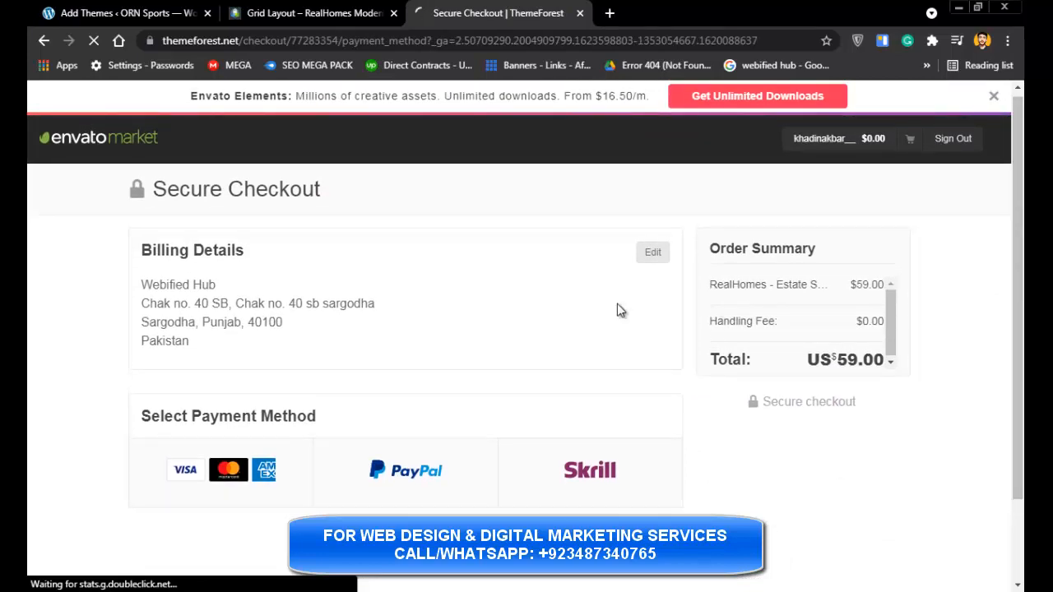
scroll(737, 372, down, 1)
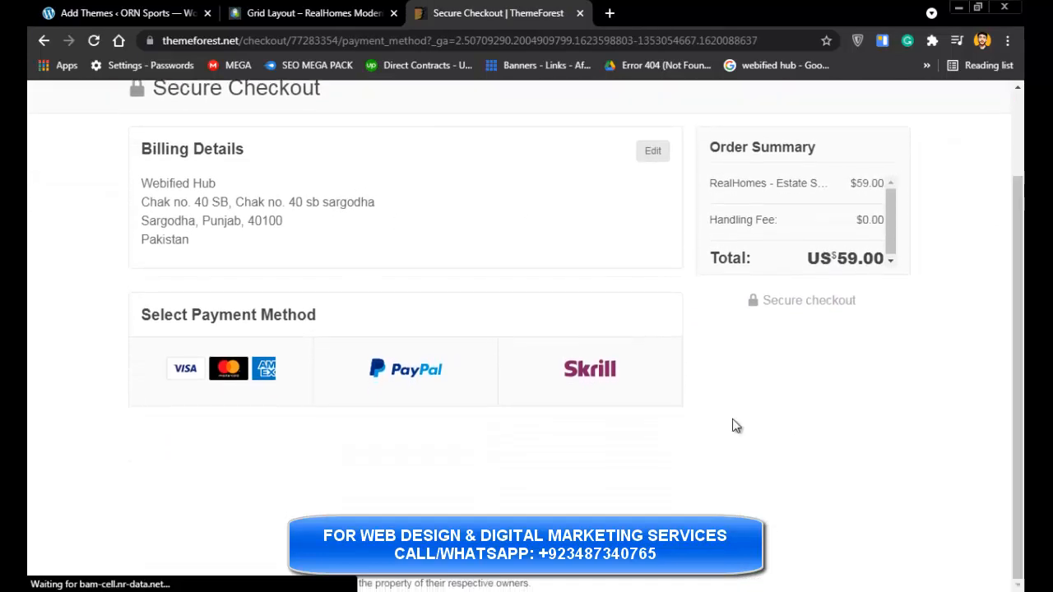
scroll(1018, 329, up, 1)
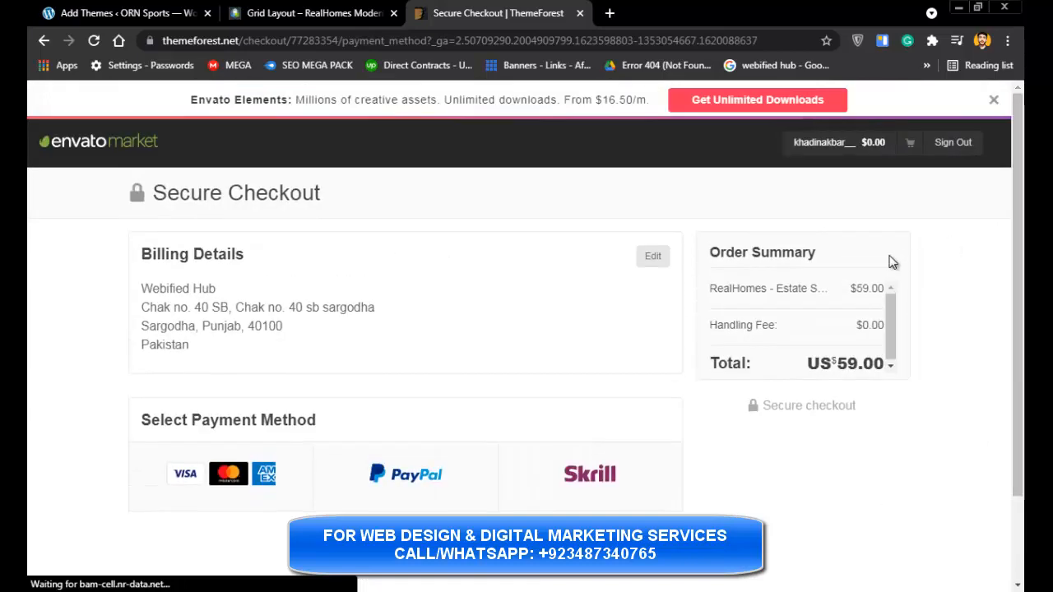
mouse_move(869, 153)
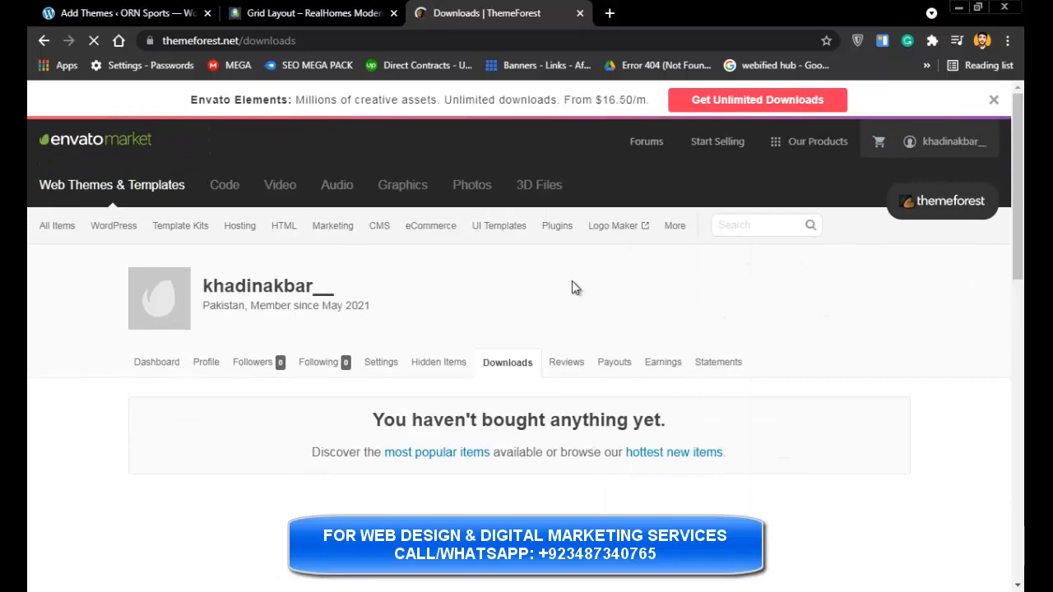
- Return to the WordPress admin and look through the installed themes
click(123, 13)
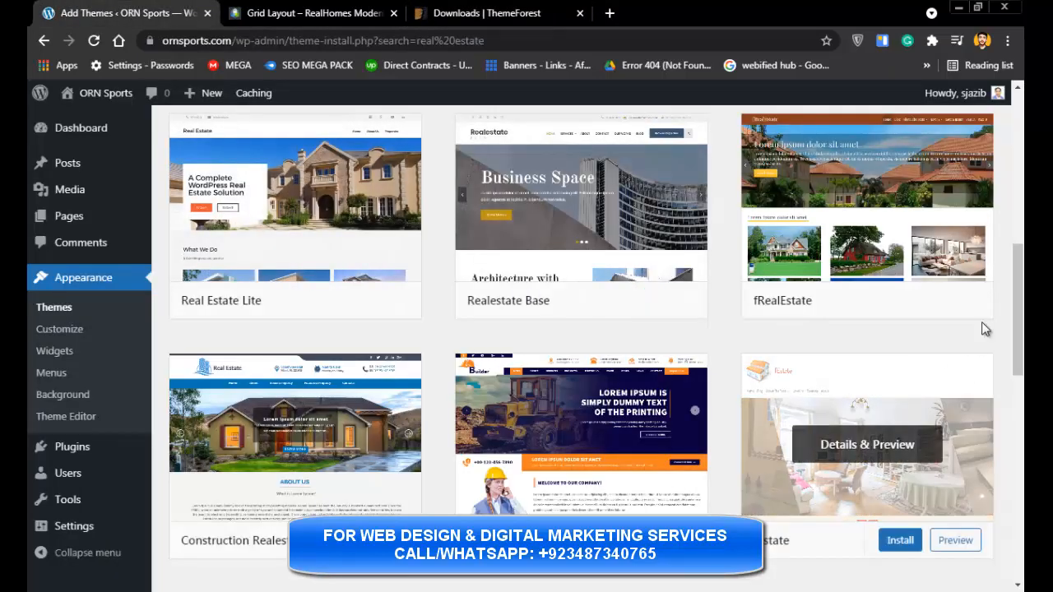
drag(1018, 323, 1018, 188)
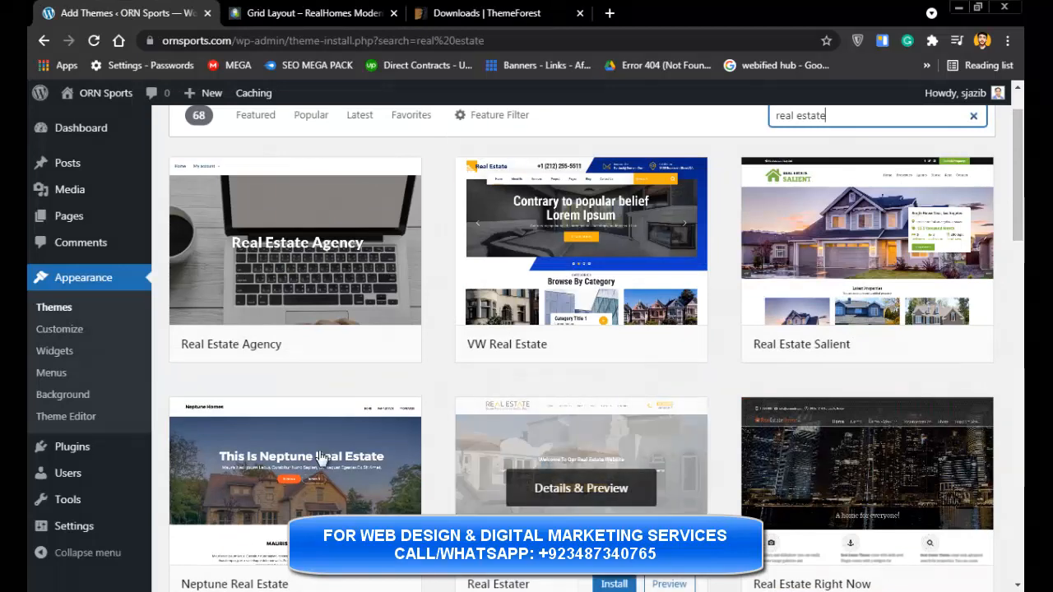
click(80, 307)
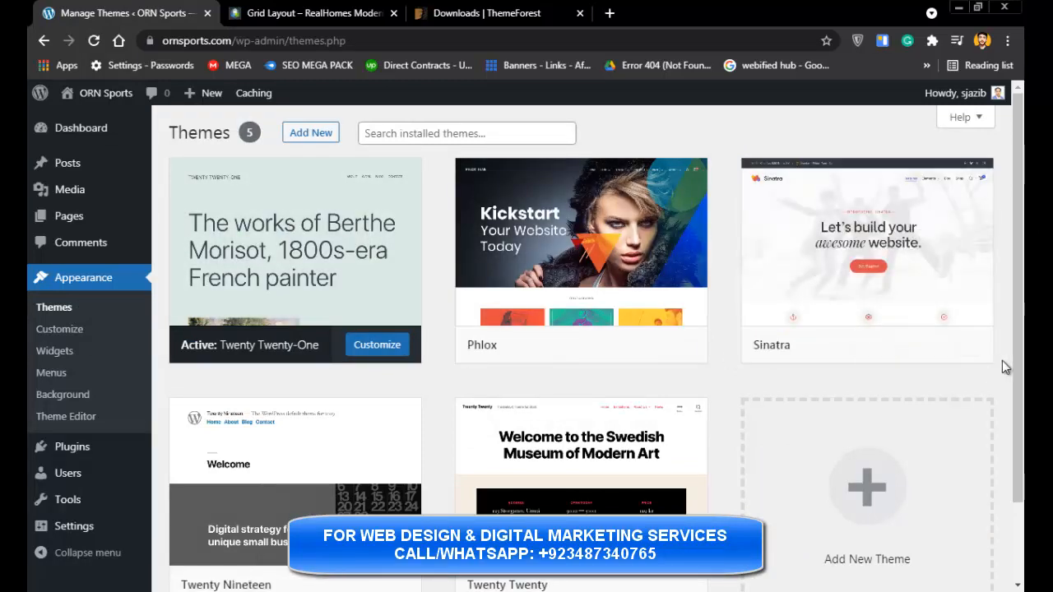
scroll(1002, 360, down, 2)
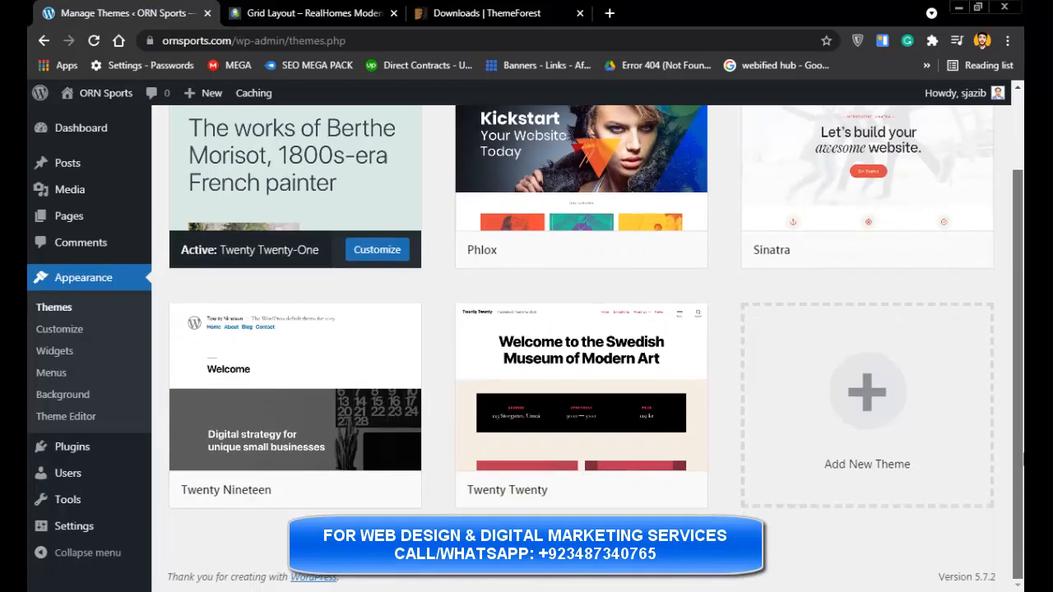
- Switch to the Windows desktop and move the realhomes_v3.14.0 archive clear of the other icons
click(959, 8)
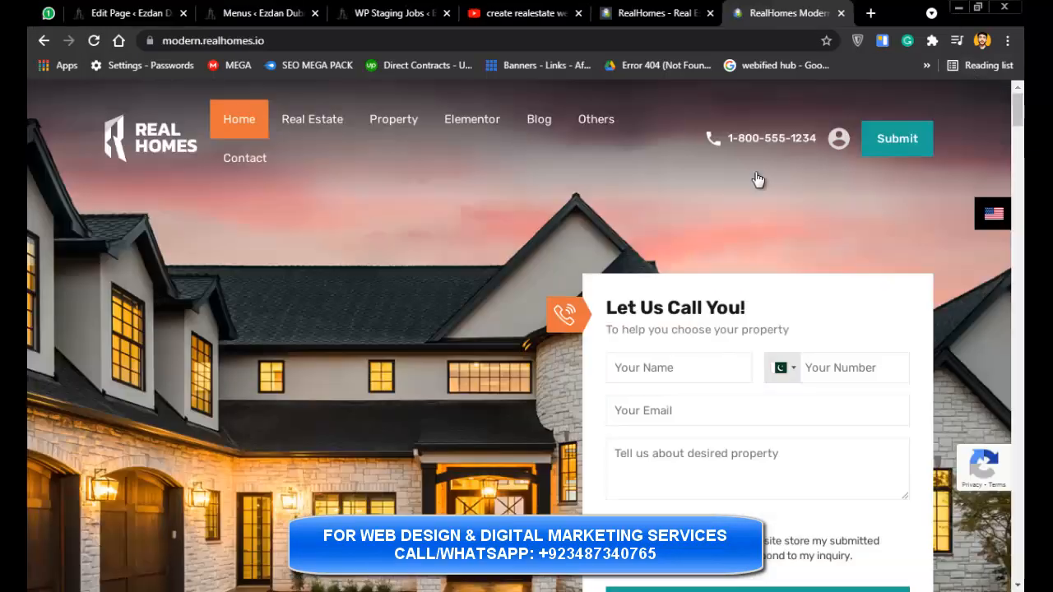
click(1002, 8)
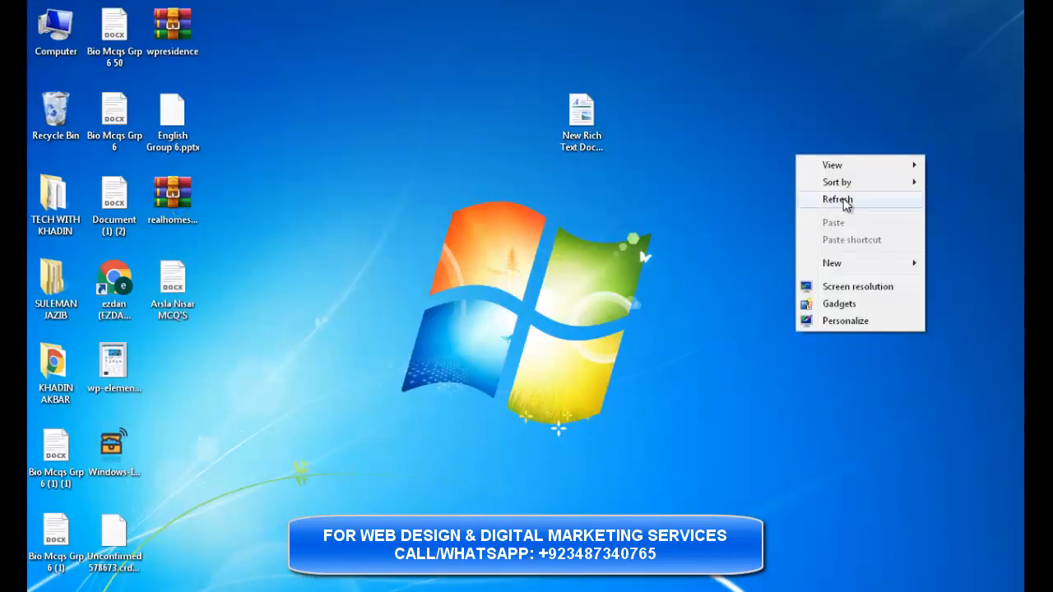
click(819, 201)
click(179, 212)
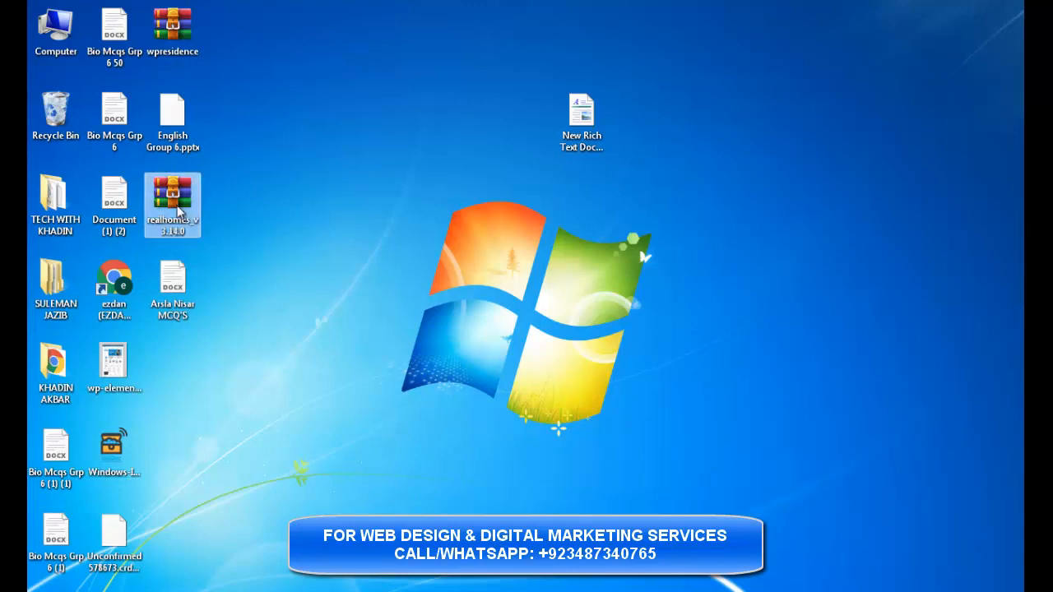
drag(179, 212, 426, 370)
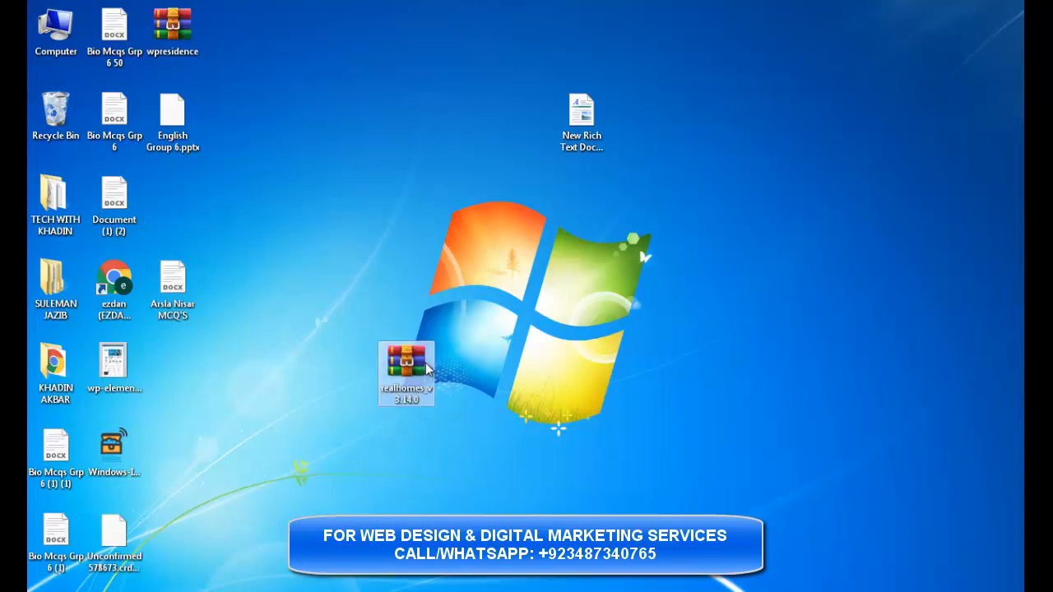
- Extract the realhomes_v3.14.0 archive to a realhomes_v3.14.0 folder on the desktop and open that folder
right_click(426, 370)
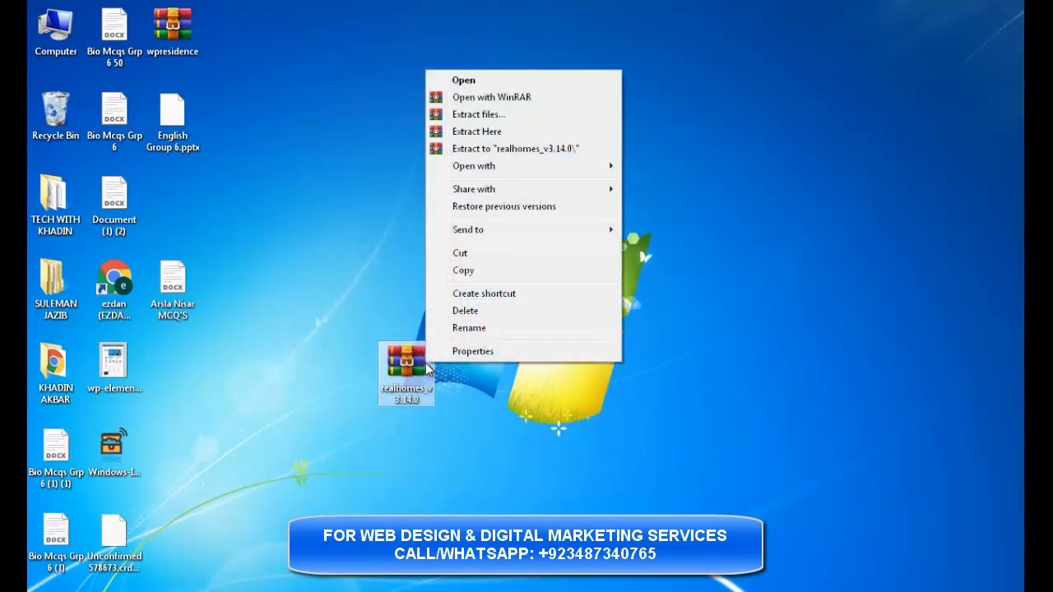
click(538, 114)
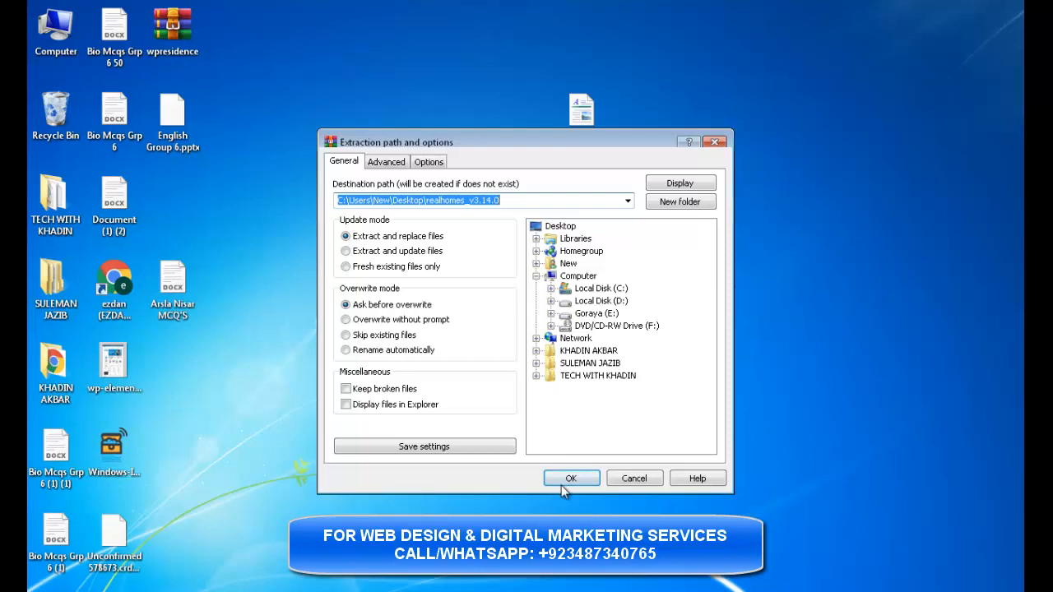
click(567, 479)
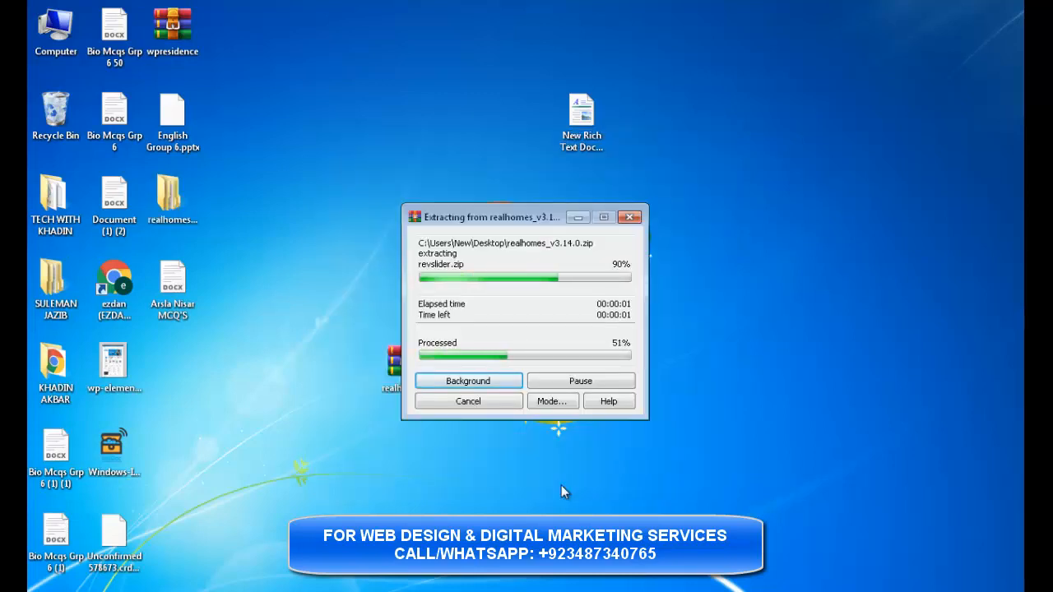
click(169, 202)
double_click(169, 205)
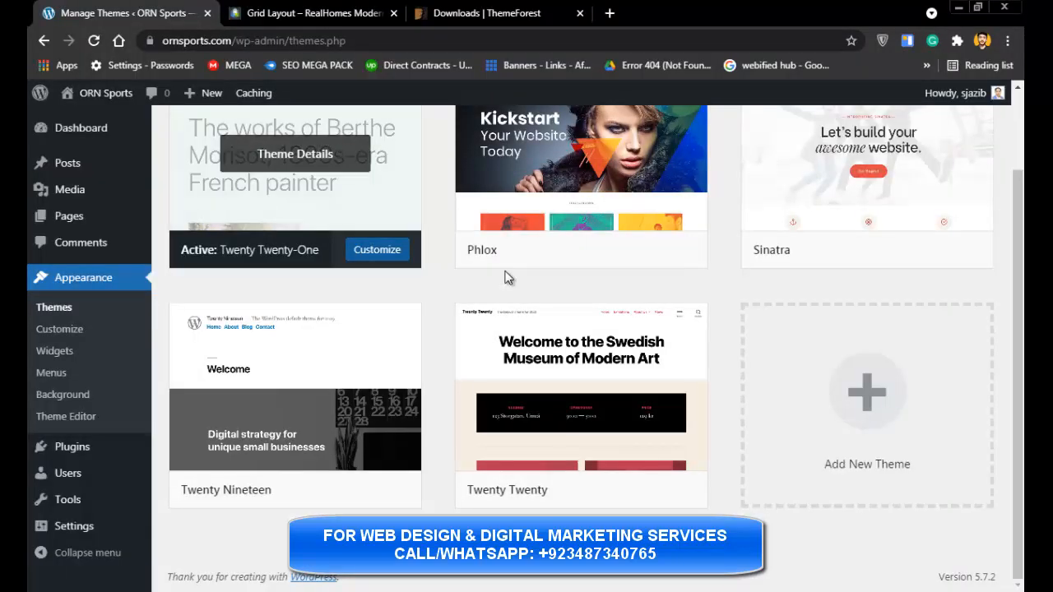
- Upload and install realhomes.zip from the extracted realhomes_v3.14.0 folder as a new theme in WordPress
scroll(576, 247, up, 1)
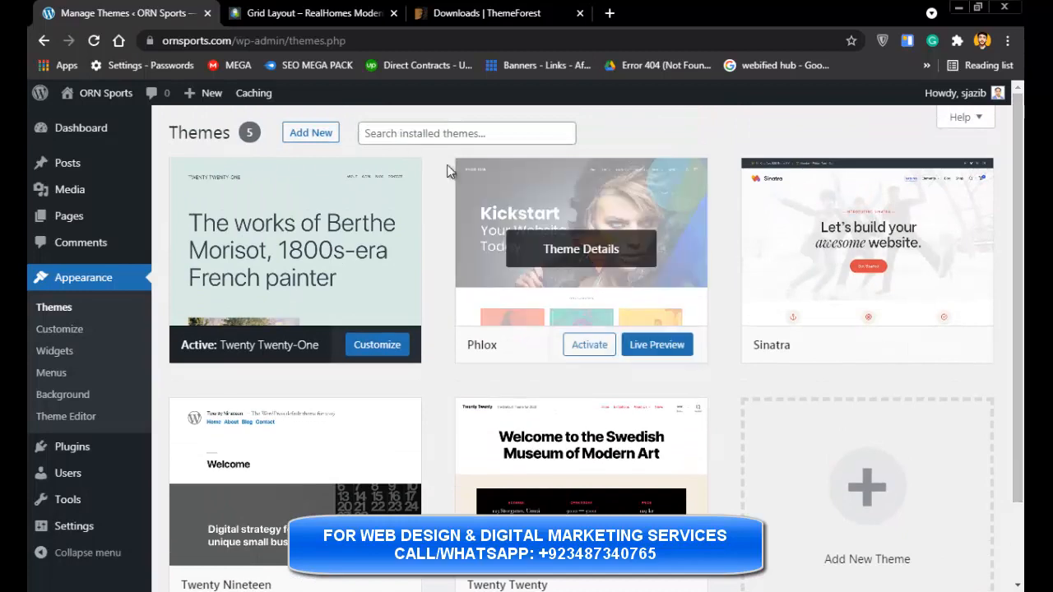
click(311, 130)
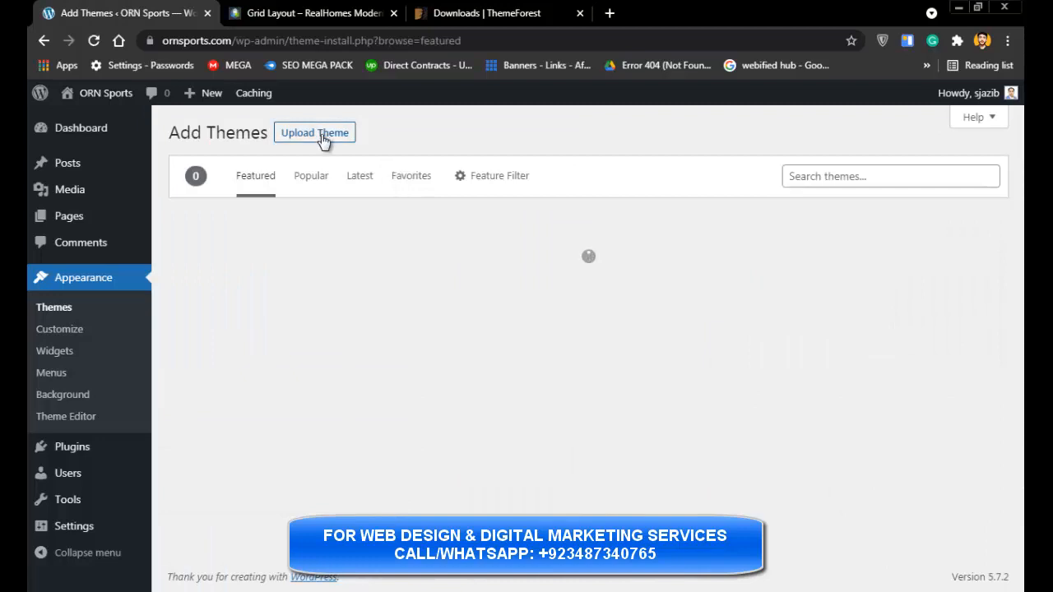
click(321, 135)
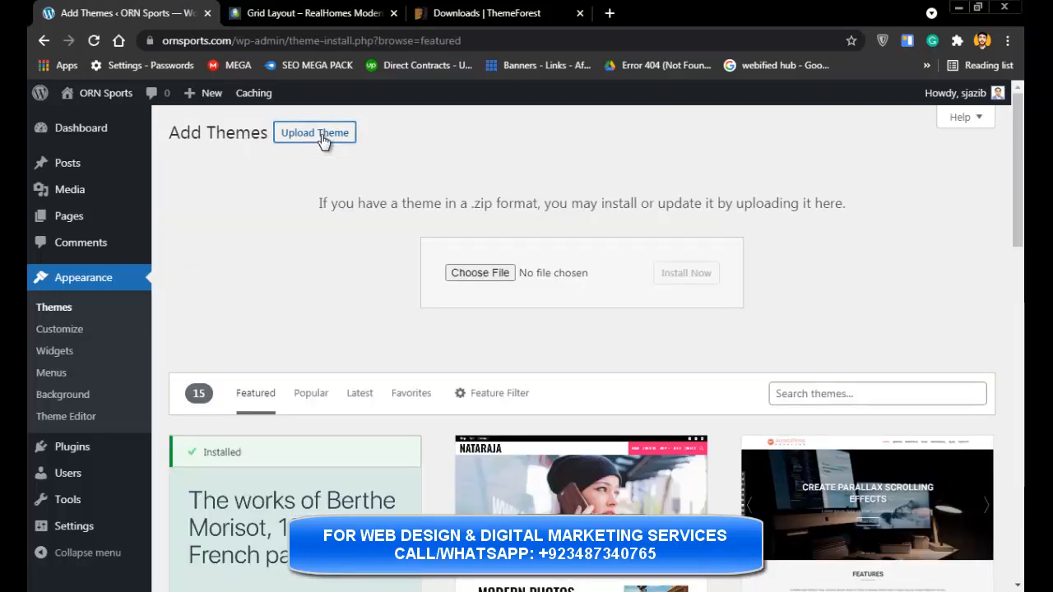
click(481, 275)
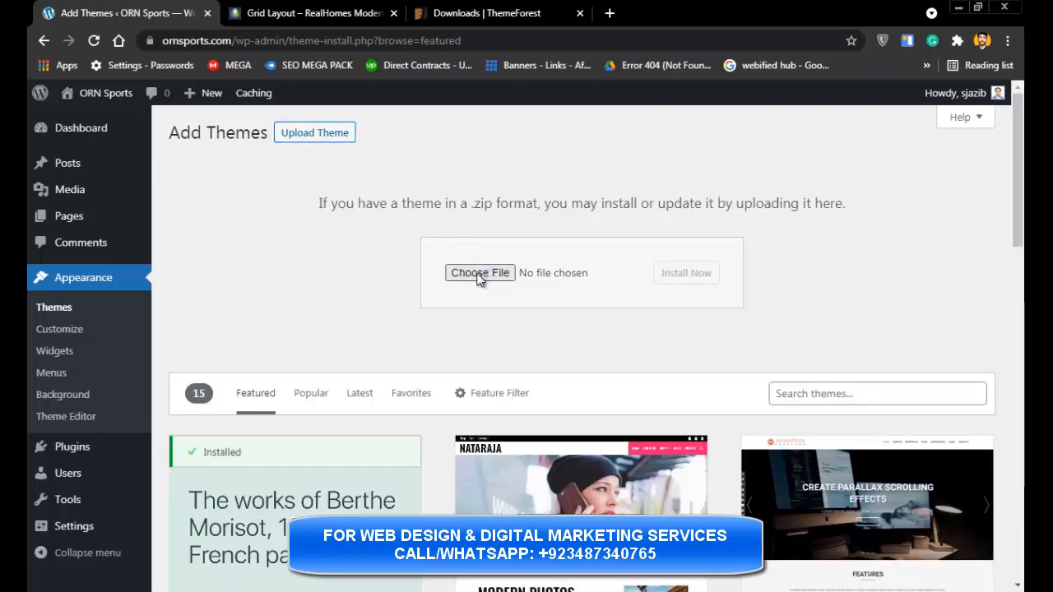
drag(500, 142, 501, 251)
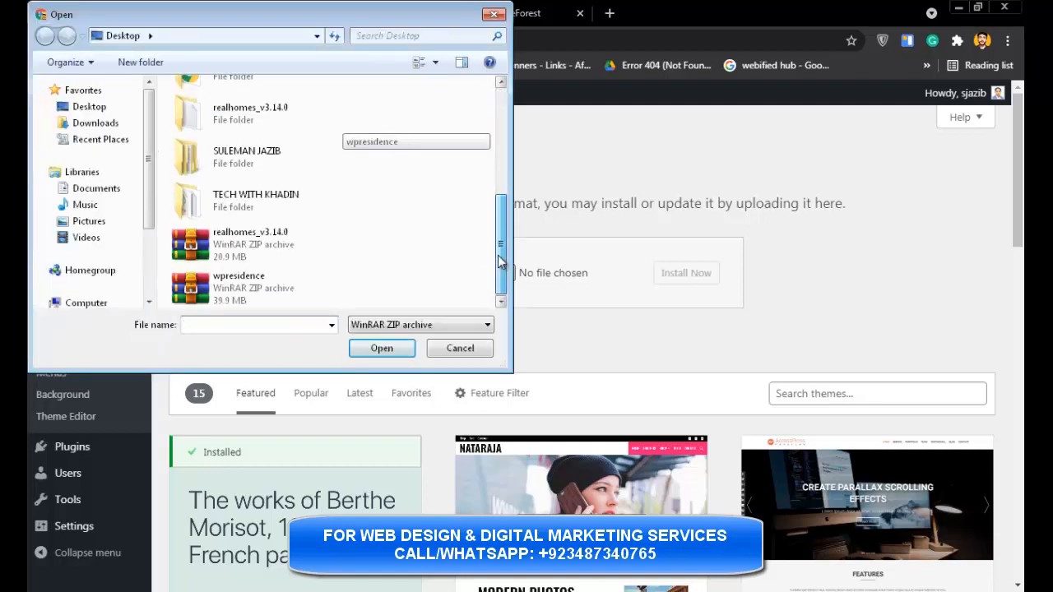
double_click(304, 119)
click(264, 178)
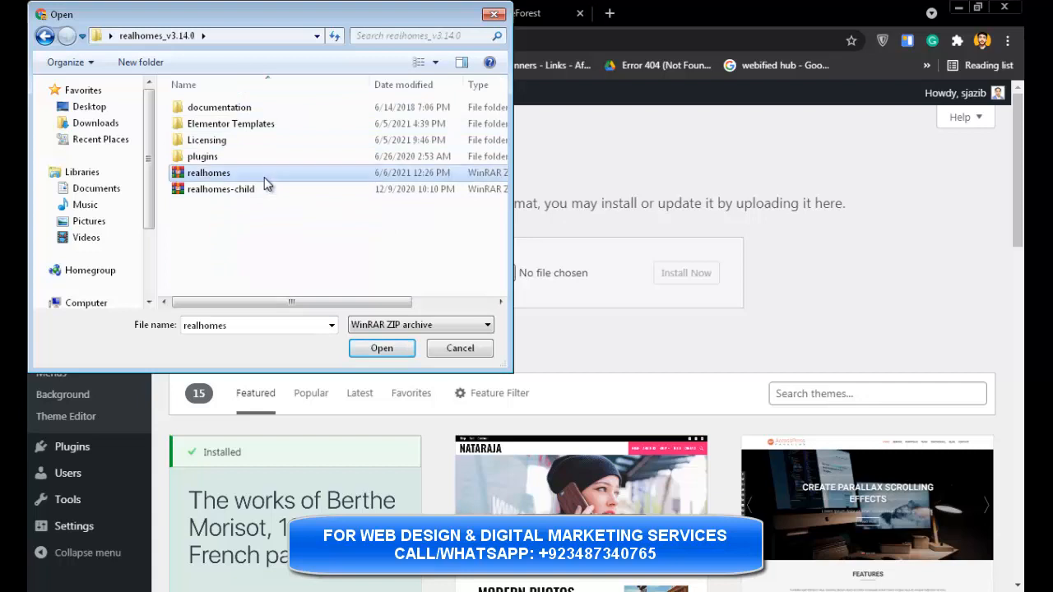
double_click(264, 177)
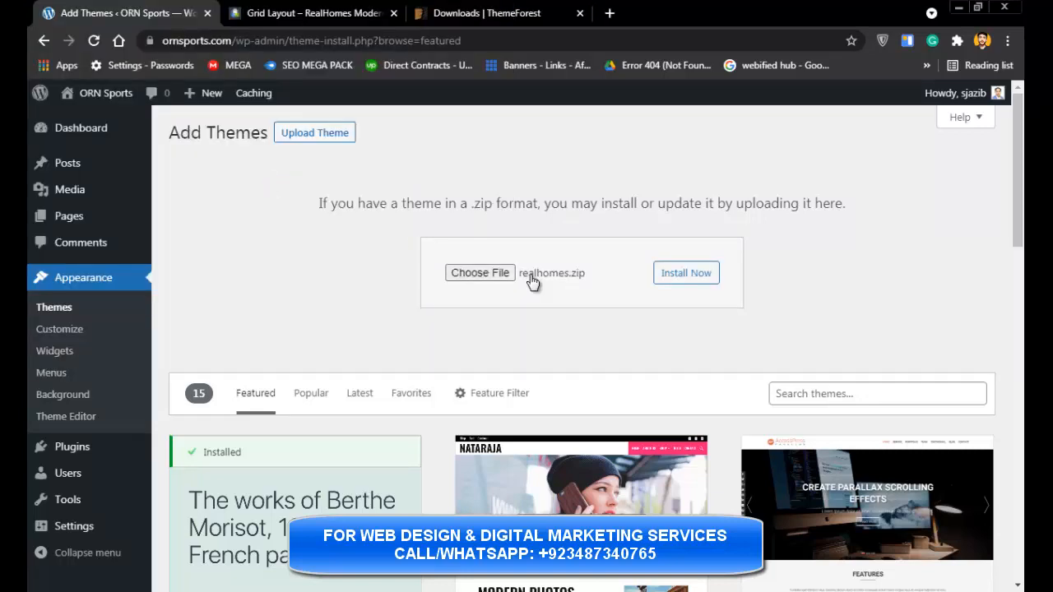
click(717, 272)
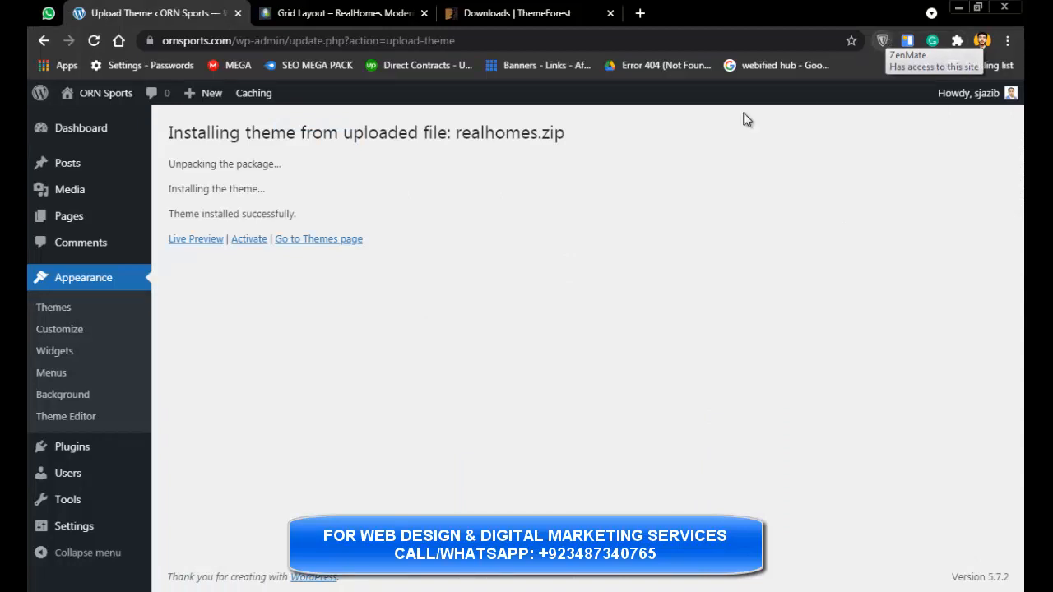
- Activate the RealHomes theme and review its Classic and Modern design variations
click(248, 239)
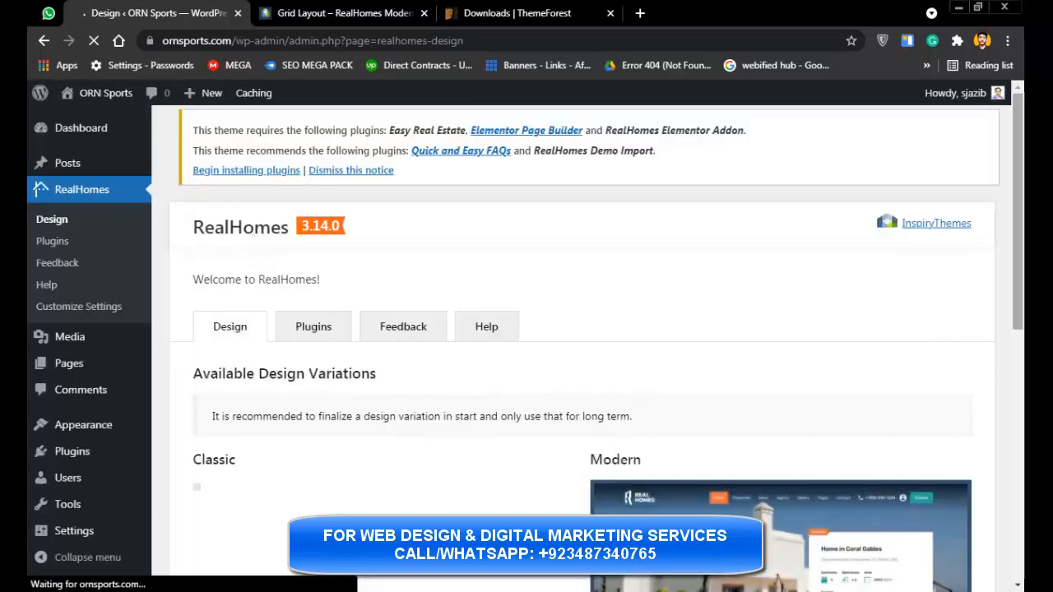
drag(1019, 271, 1022, 408)
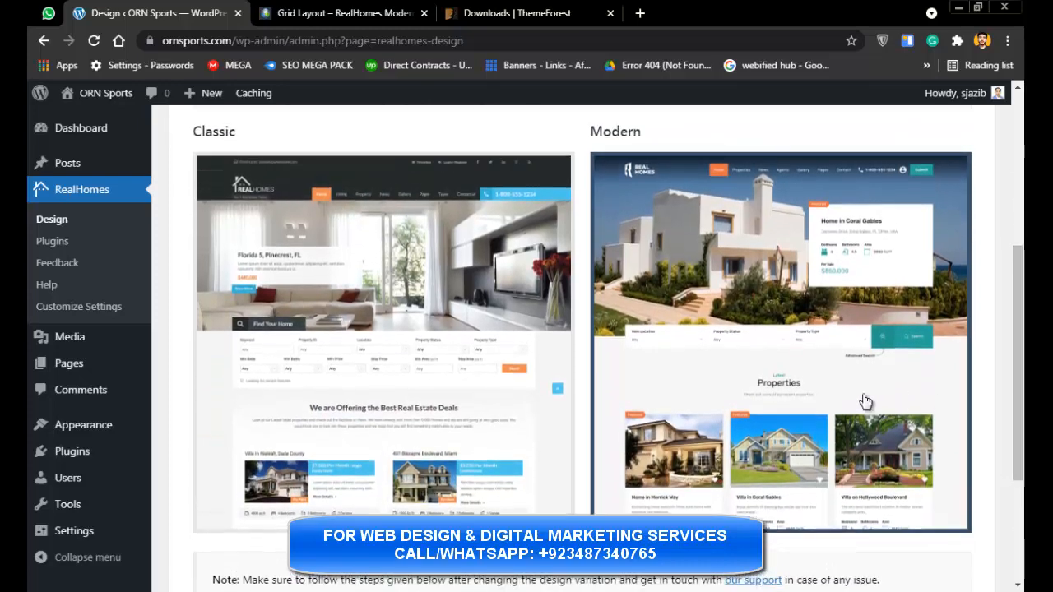
mouse_move(1021, 372)
mouse_down()
mouse_move(1021, 316)
mouse_move(1023, 454)
mouse_move(1022, 384)
mouse_up()
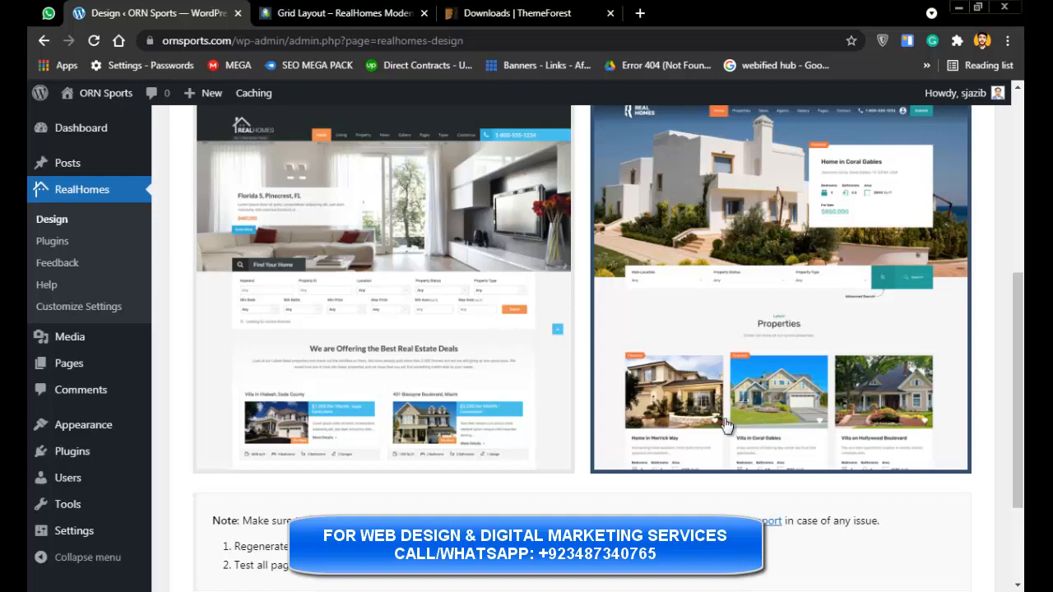
drag(1022, 398, 1022, 372)
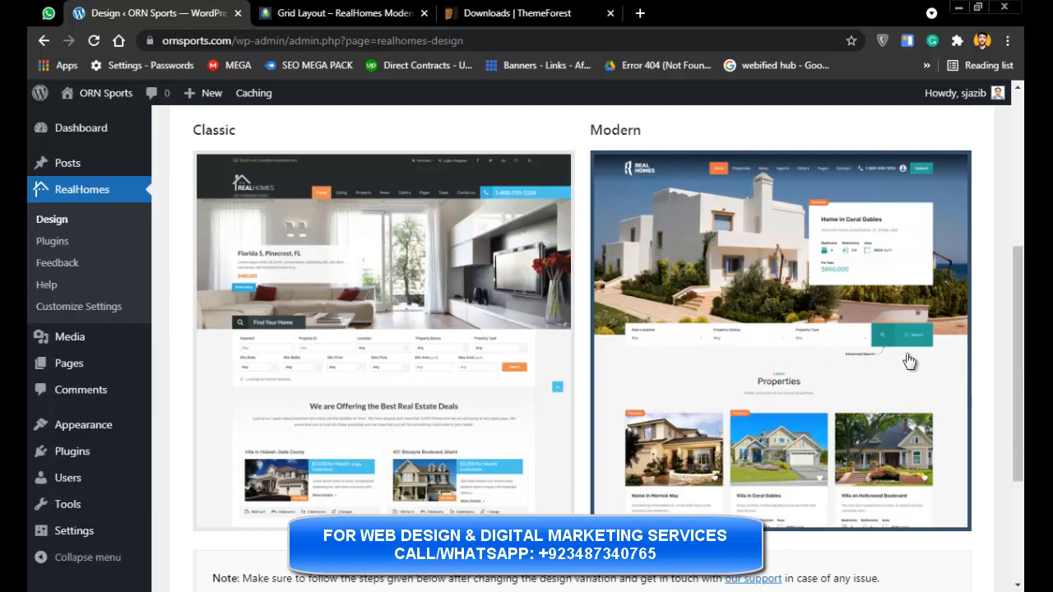
drag(1020, 421, 999, 363)
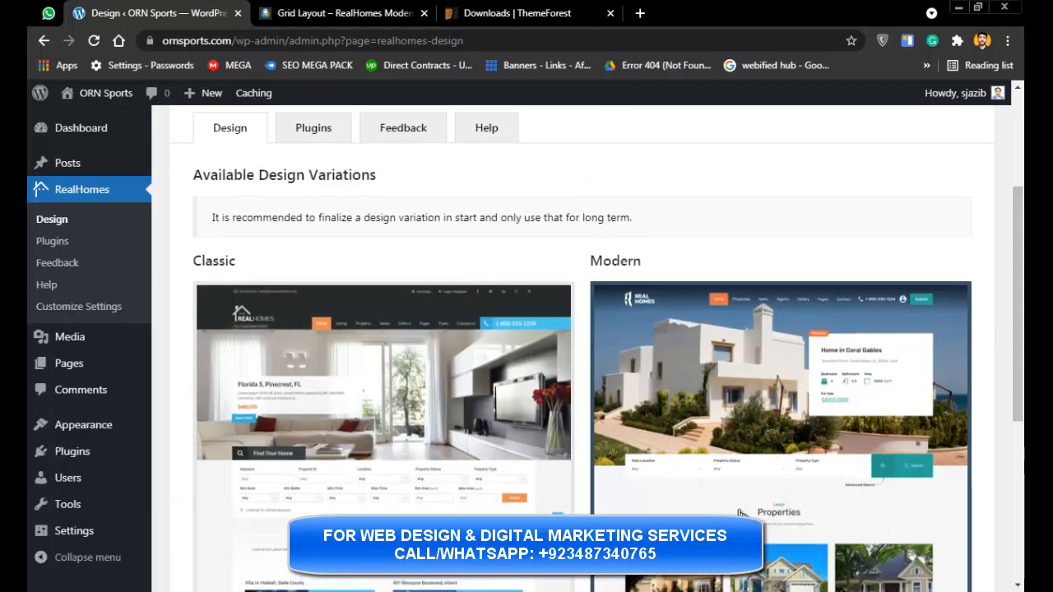
scroll(741, 494, down, 4)
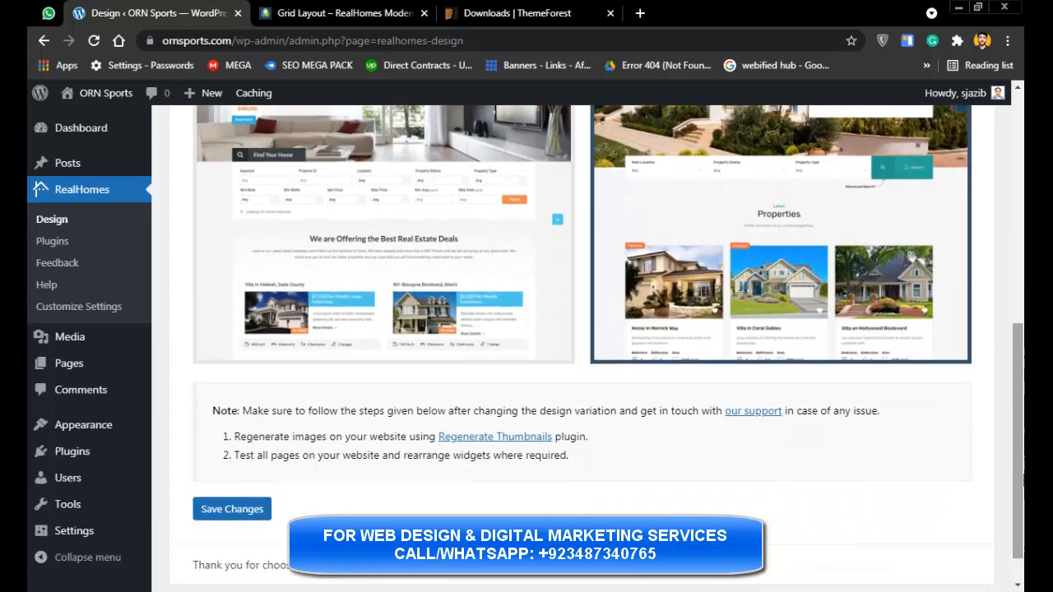
- Save the Modern design variation and bulk-install all the plugins the RealHomes theme requires and recommends
click(241, 519)
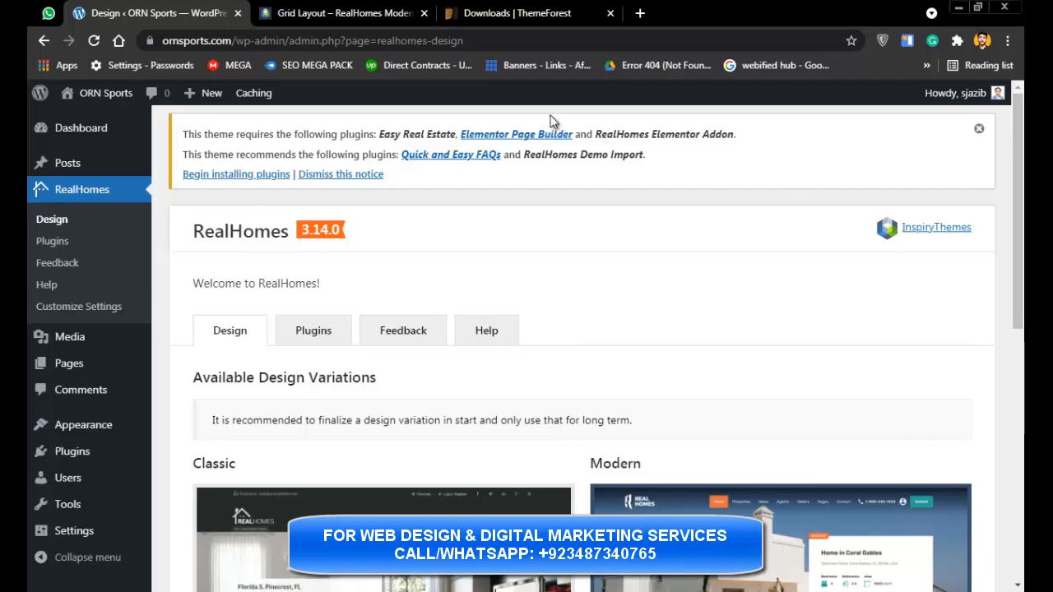
click(236, 175)
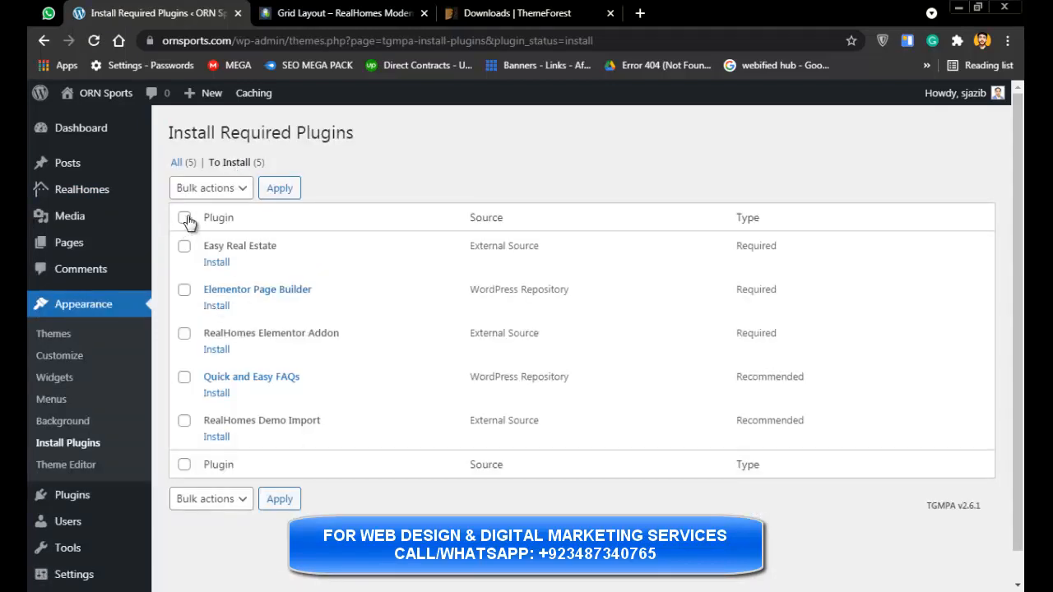
click(184, 219)
click(222, 195)
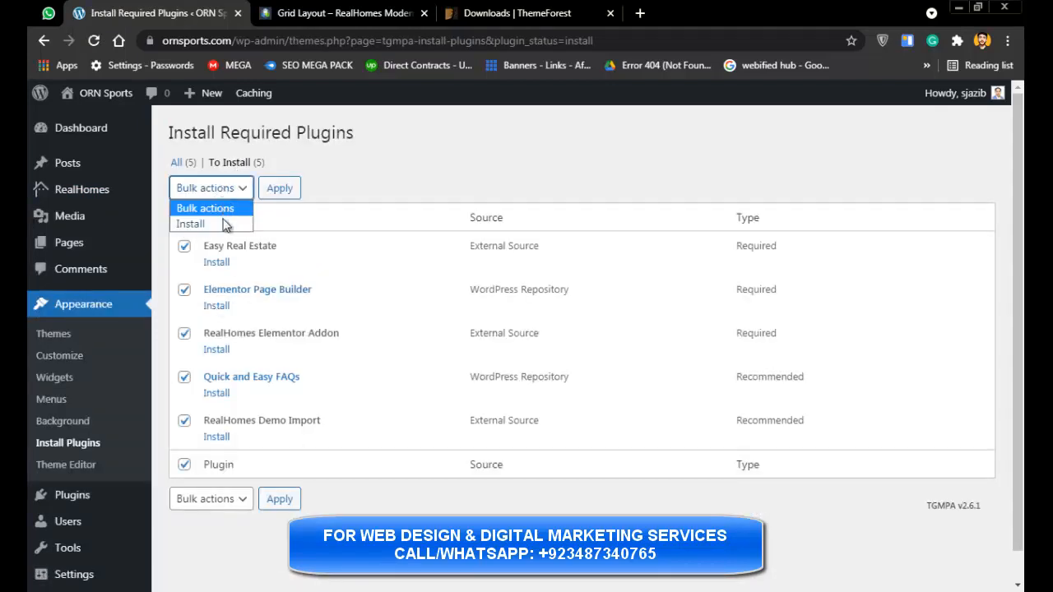
click(224, 228)
click(282, 190)
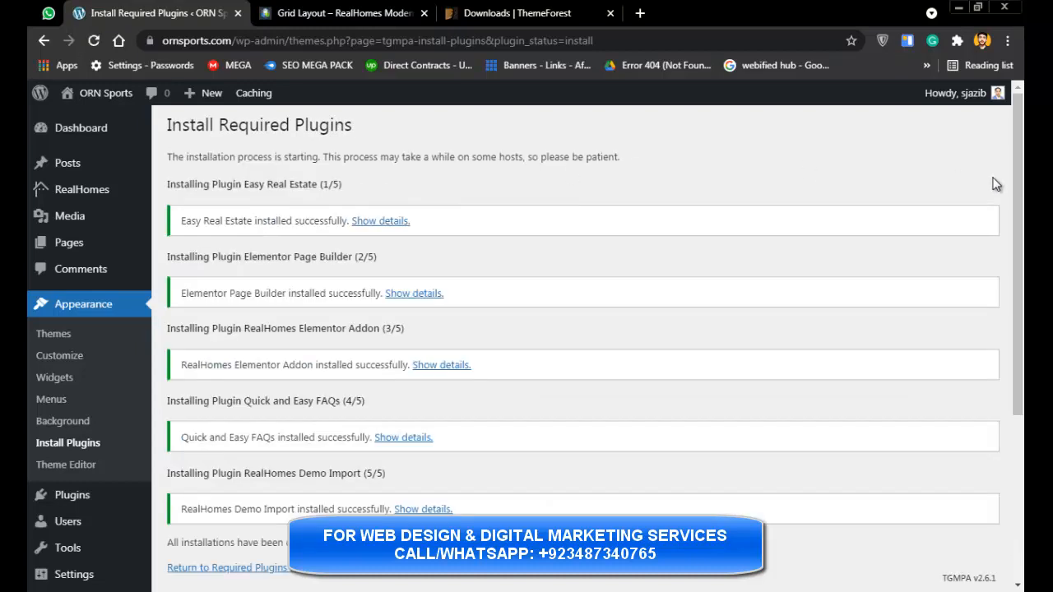
- Return to the required plugins installer and bulk-activate all five installed RealHomes plugins
scroll(995, 189, down, 2)
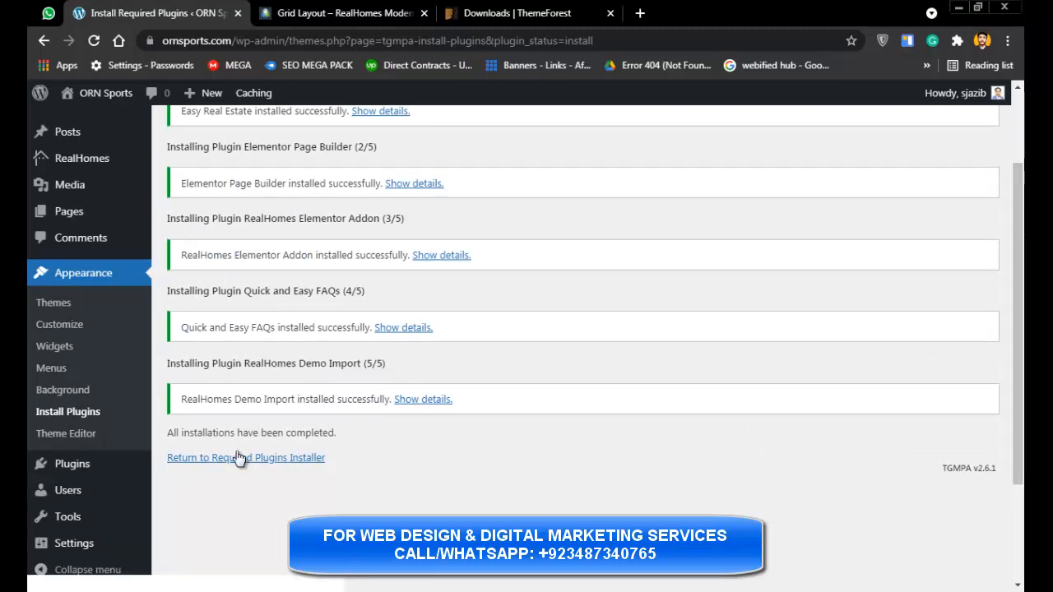
click(238, 458)
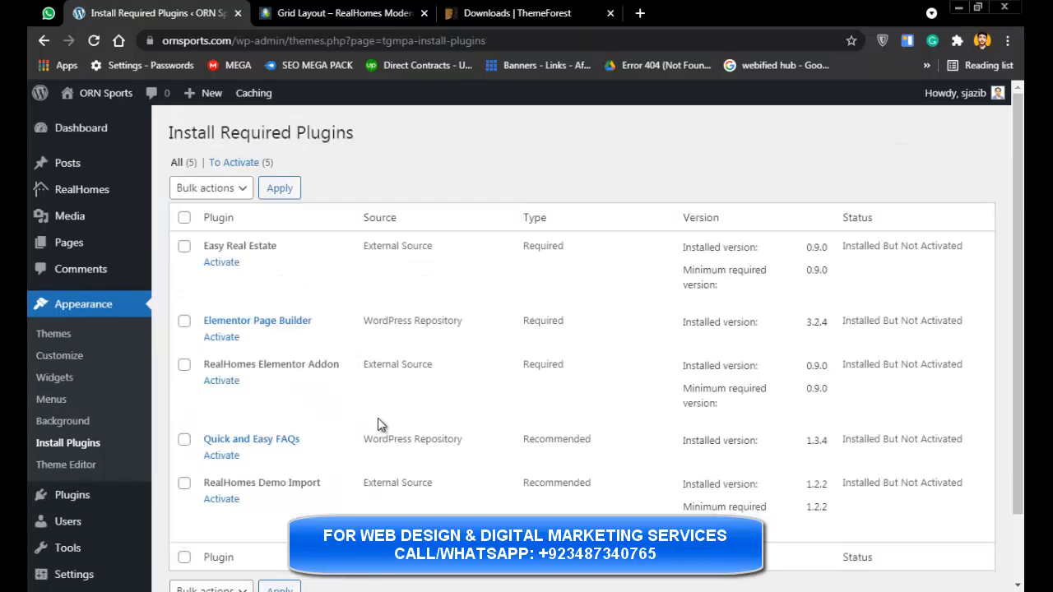
click(184, 219)
click(201, 195)
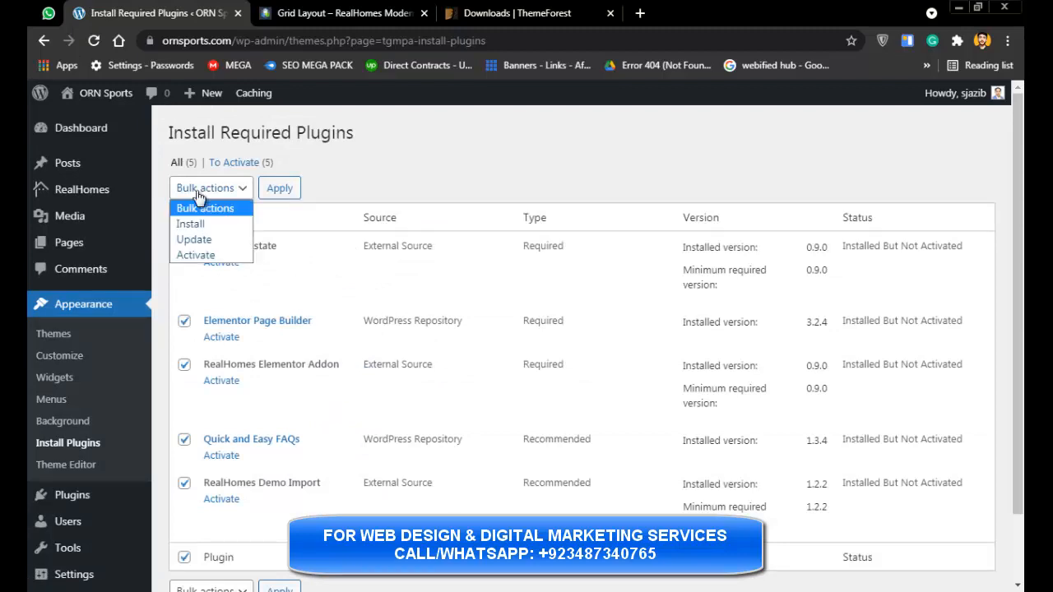
click(206, 255)
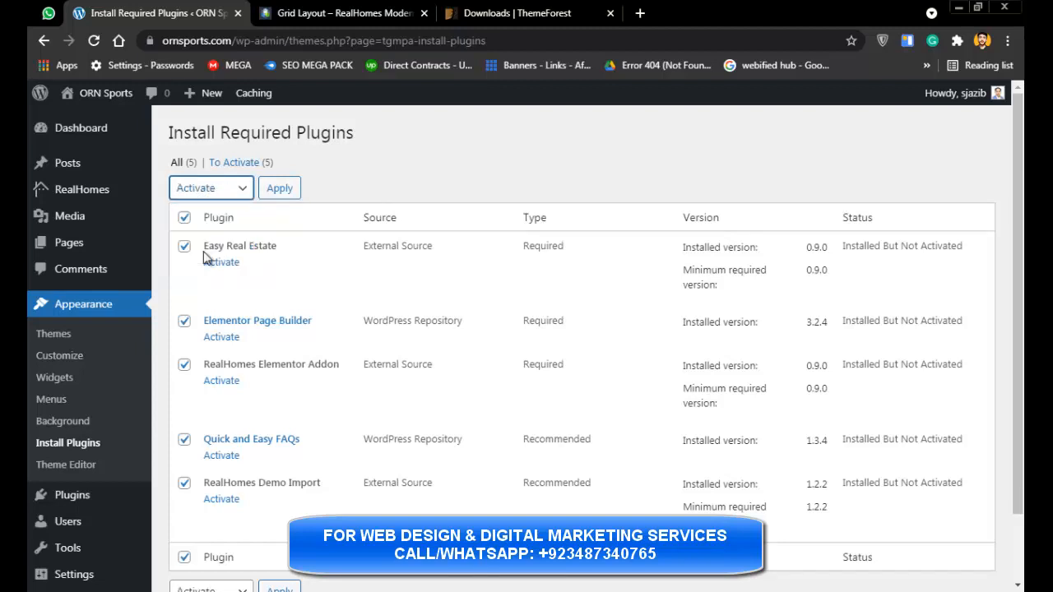
click(282, 189)
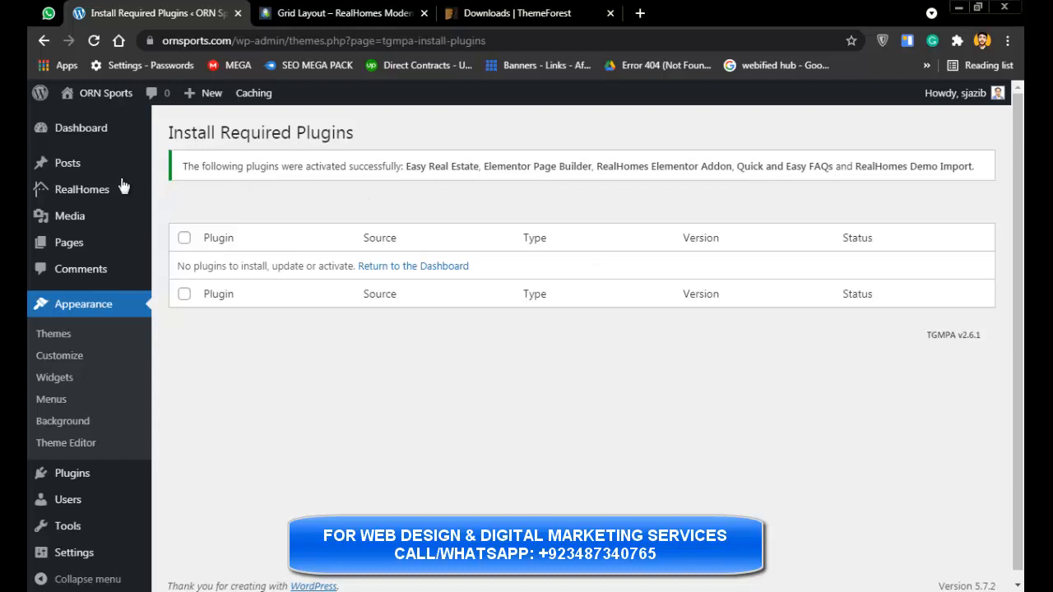
- Open the RealHomes design page and look through its design variations and notes
mouse_move(103, 194)
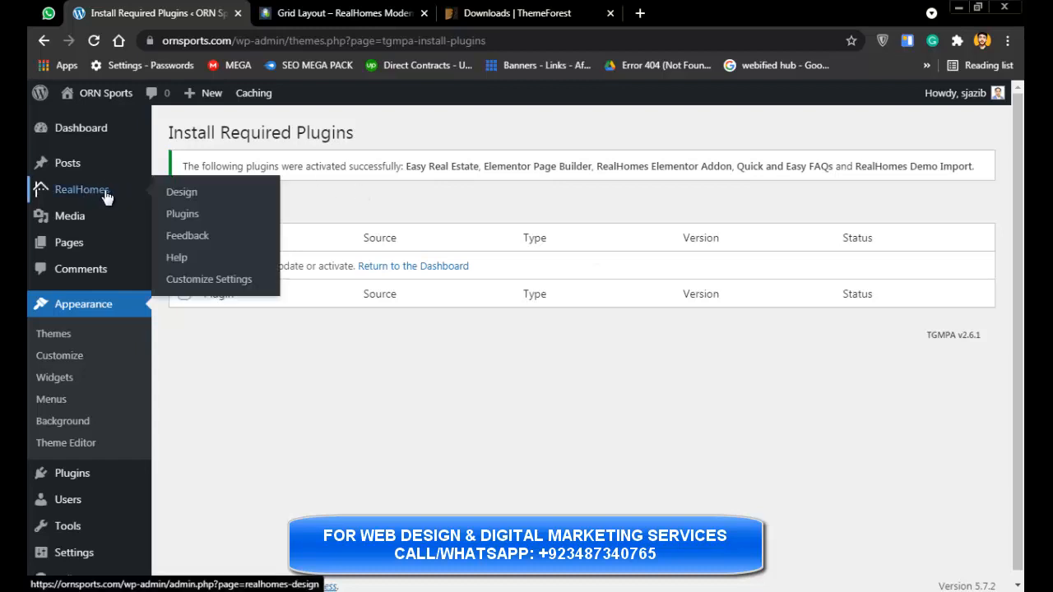
scroll(822, 271, down, 1)
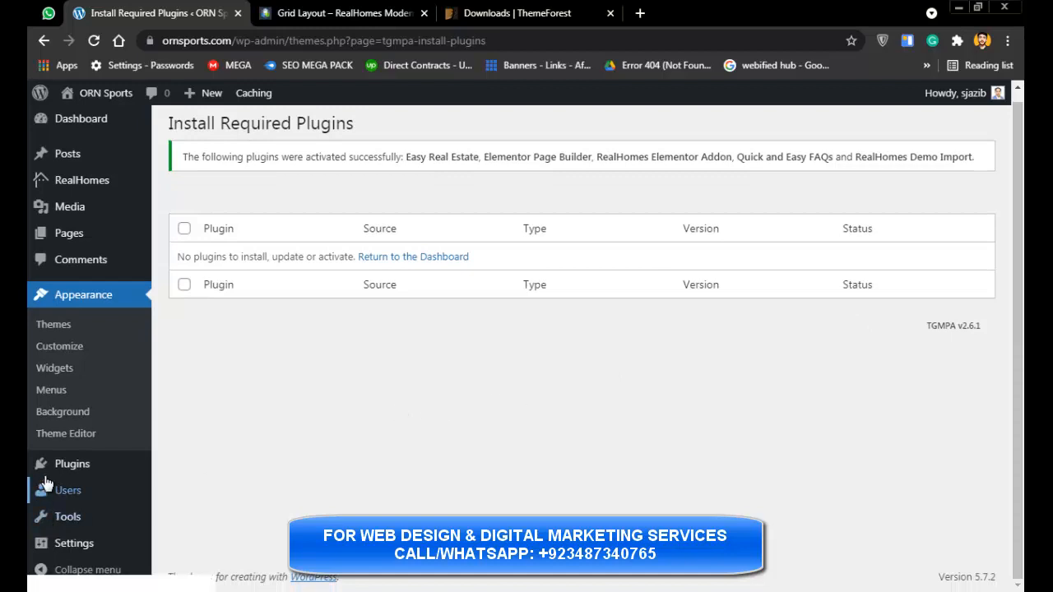
mouse_move(66, 527)
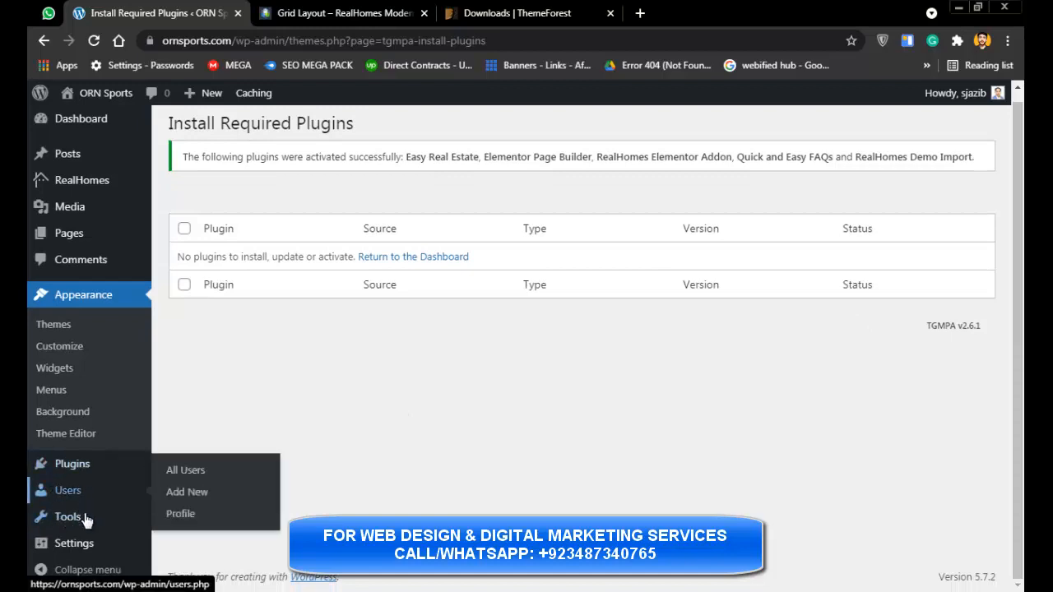
mouse_move(74, 545)
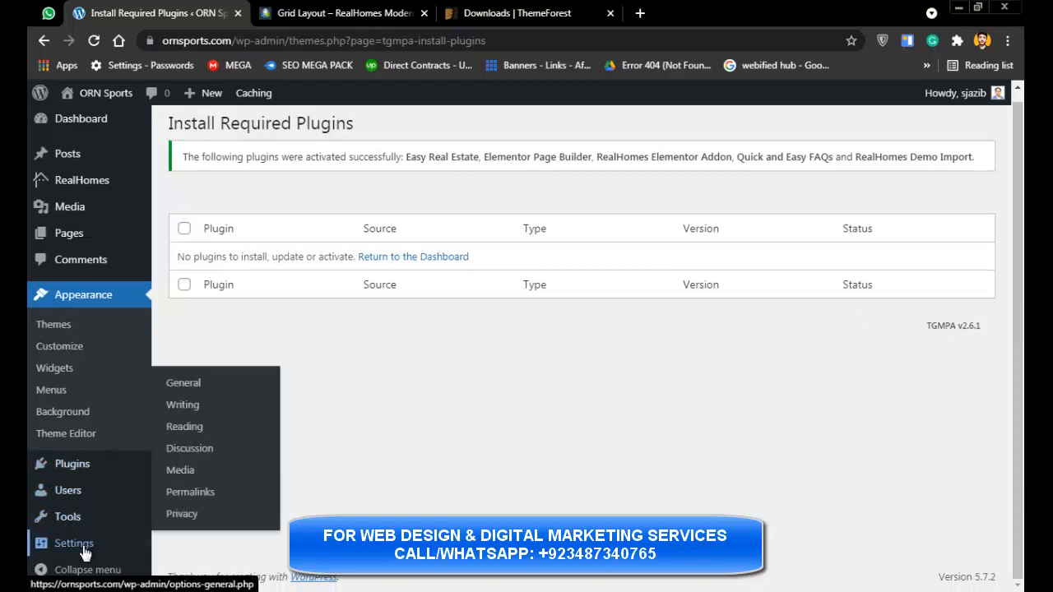
click(130, 196)
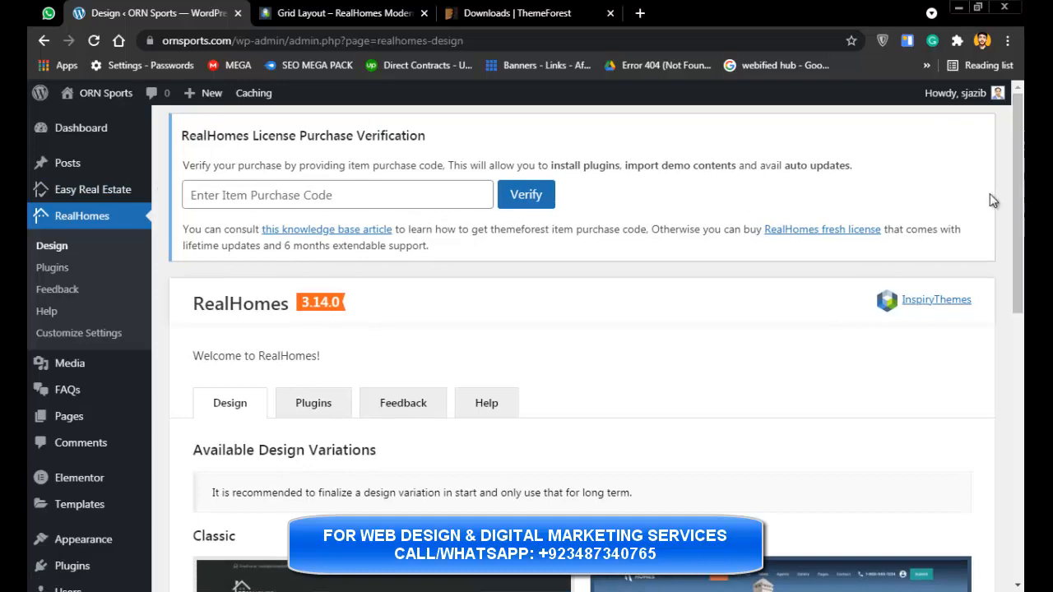
drag(1018, 206, 1023, 497)
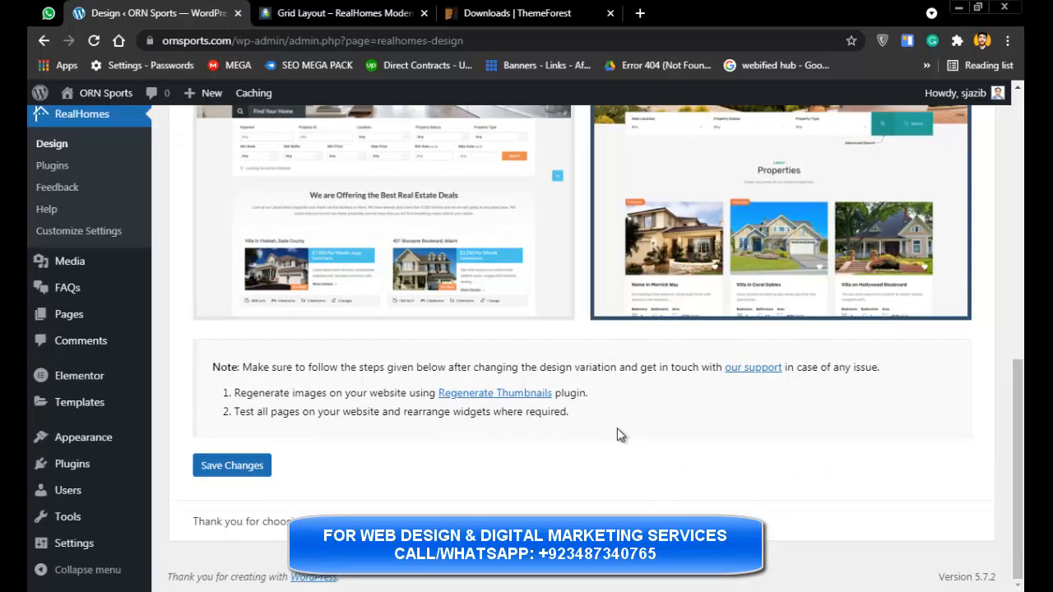
scroll(617, 429, up, 6)
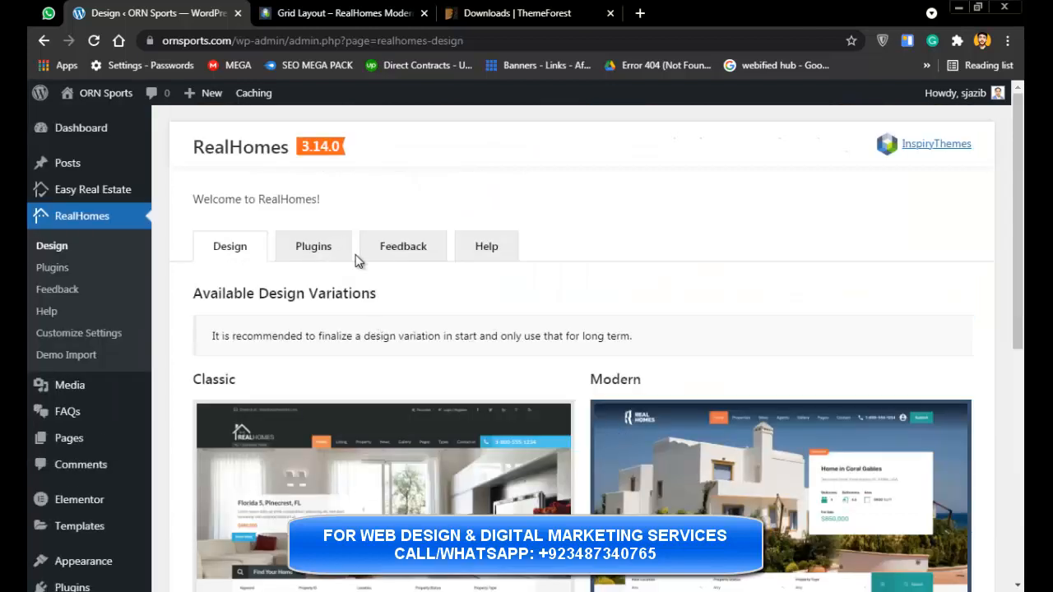
- Open the RealHomes plugins page and look over the listed plugins, including RealHomes Vacation Rentals
click(323, 259)
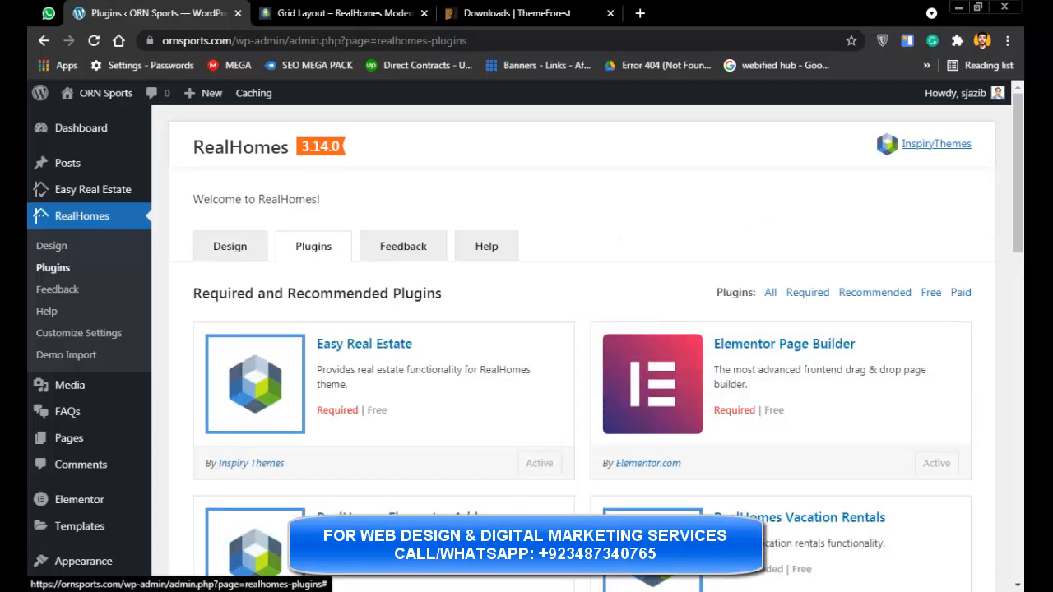
drag(1019, 133, 1020, 227)
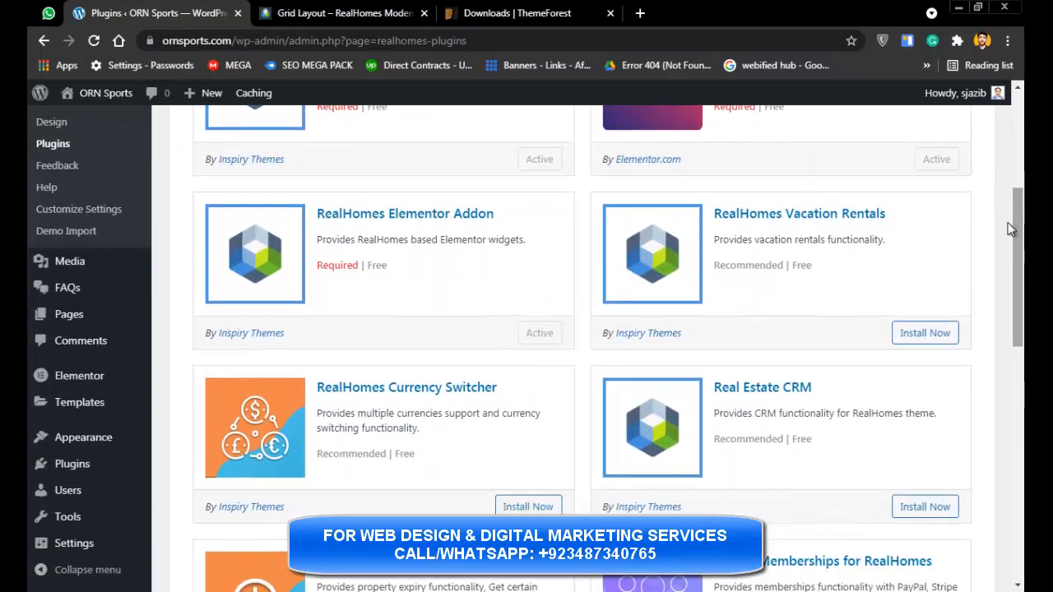
drag(757, 216, 872, 215)
click(872, 216)
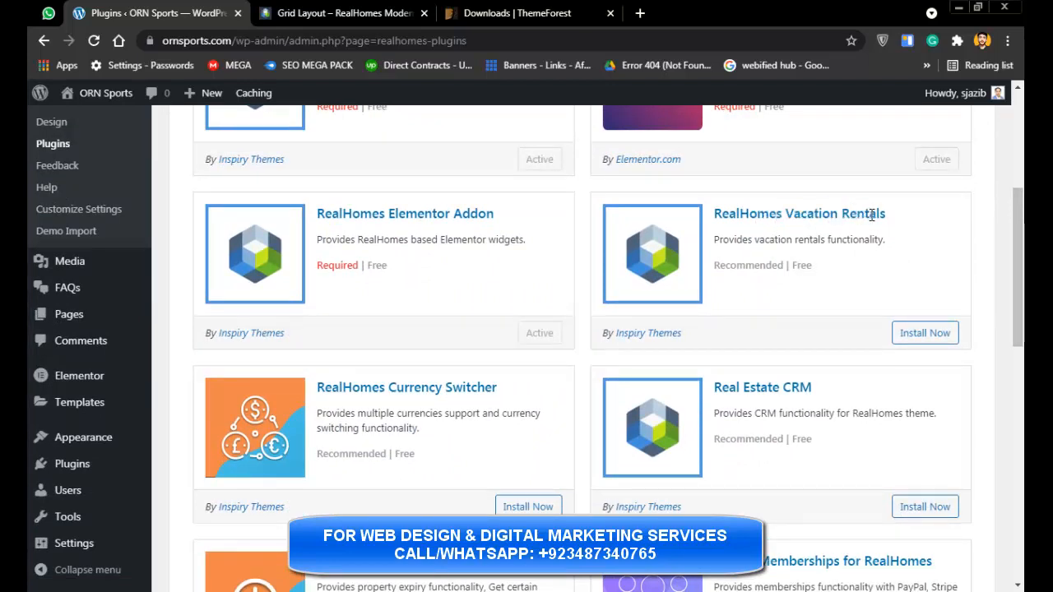
triple_click(872, 215)
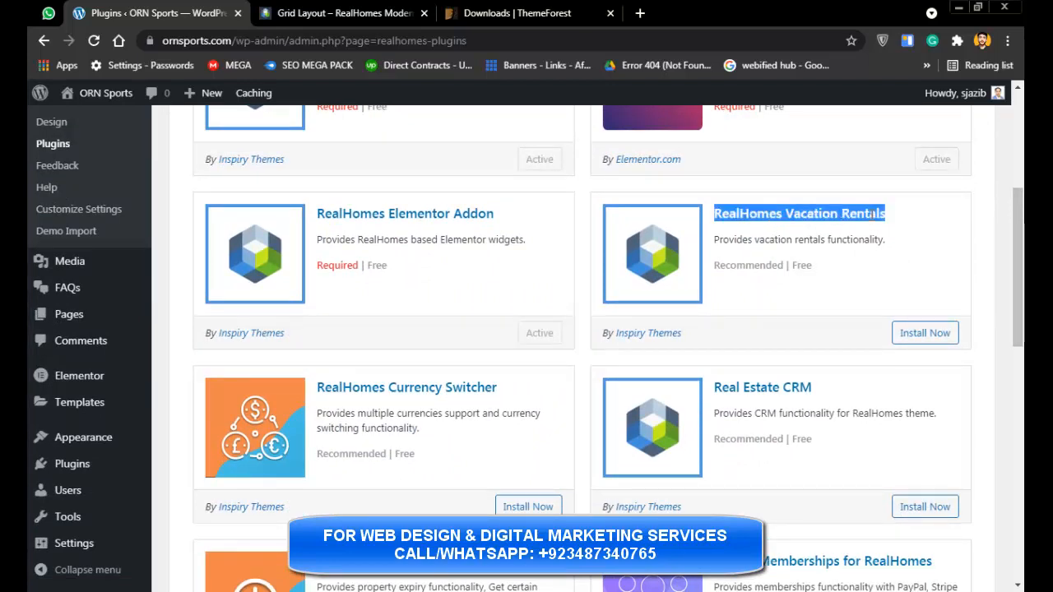
double_click(872, 216)
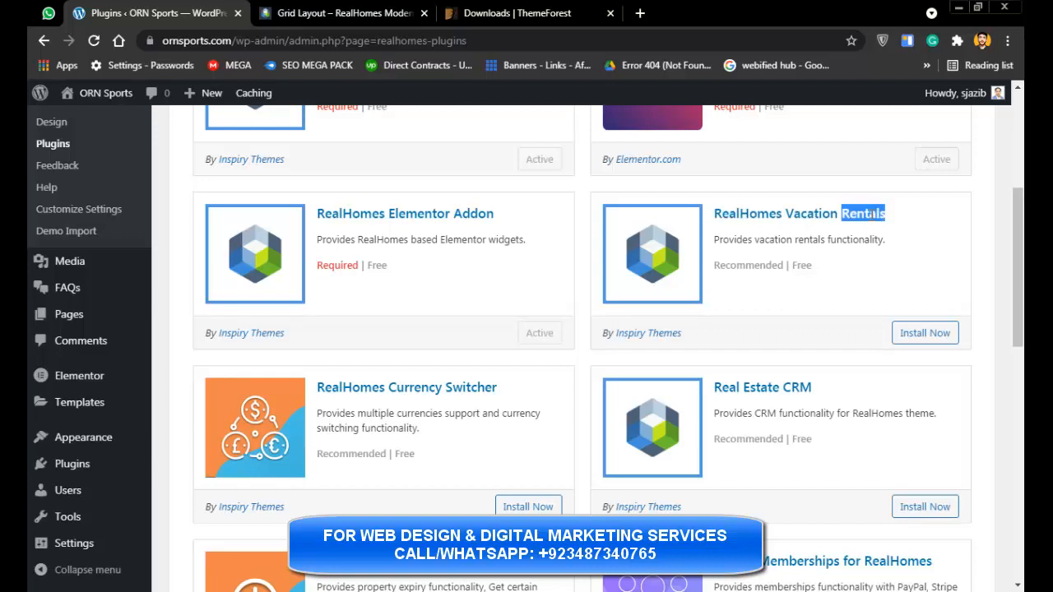
- Install the RealHomes Currency Switcher and Real Estate CRM plugins
double_click(449, 382)
triple_click(449, 382)
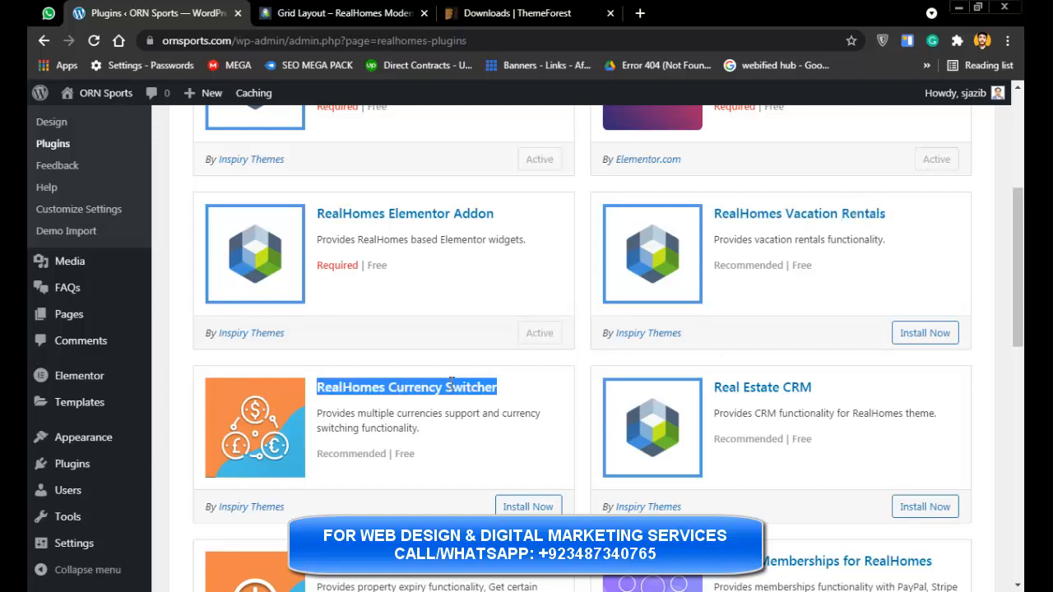
click(526, 503)
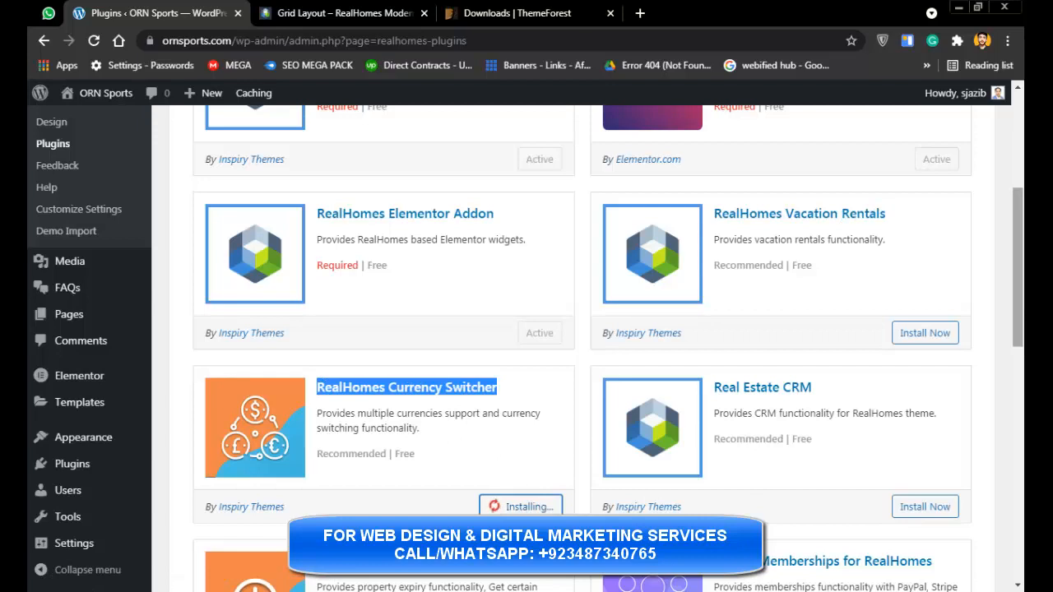
scroll(773, 245, down, 3)
click(775, 246)
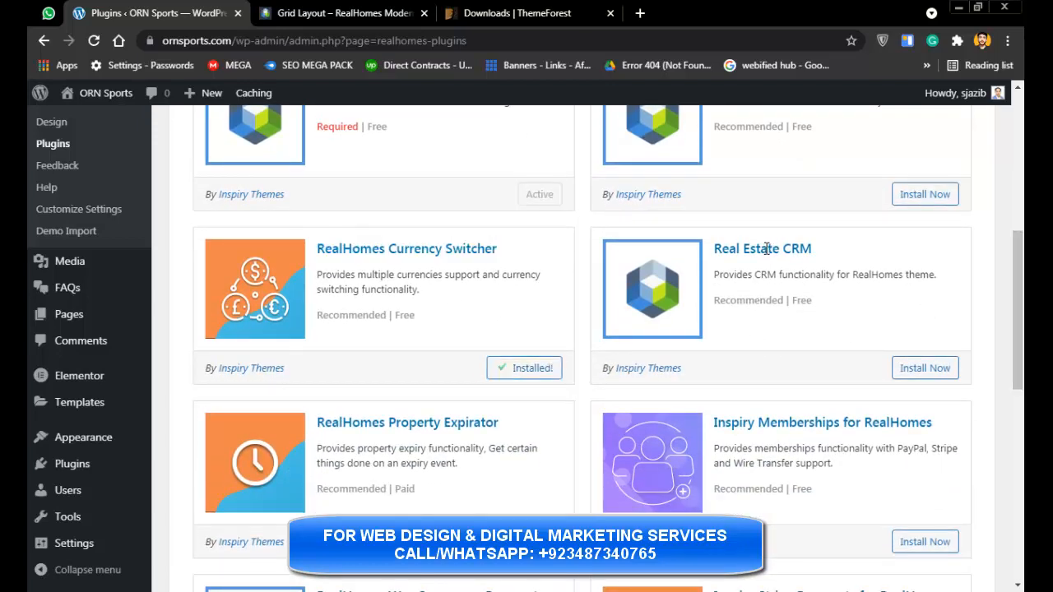
click(925, 370)
- Review the Property Expirator and Inspiry Memberships plugins and install the Slider Revolution plugin
scroll(921, 372, down, 2)
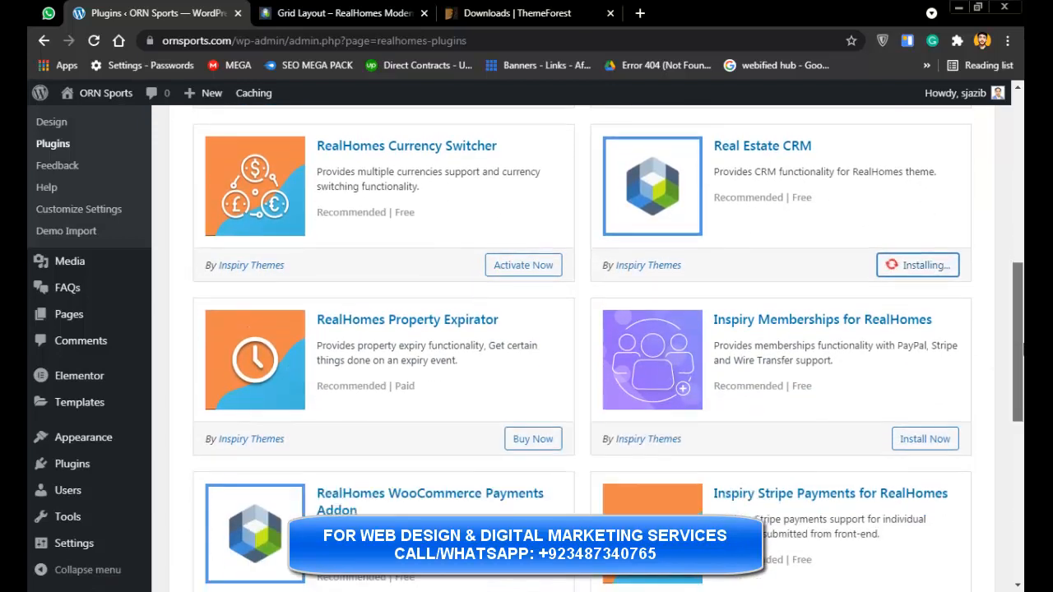
triple_click(408, 317)
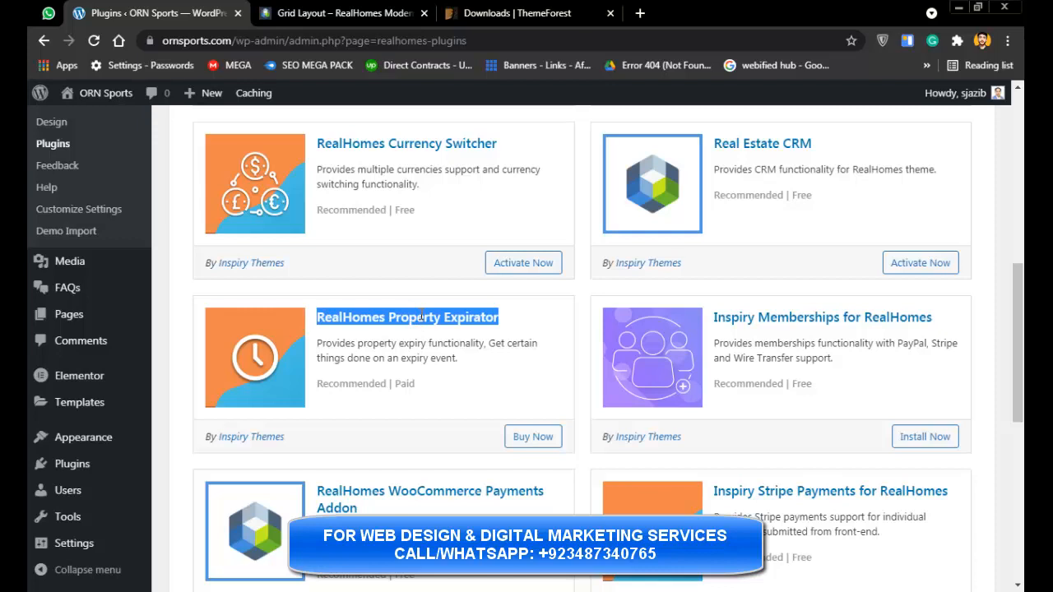
click(438, 317)
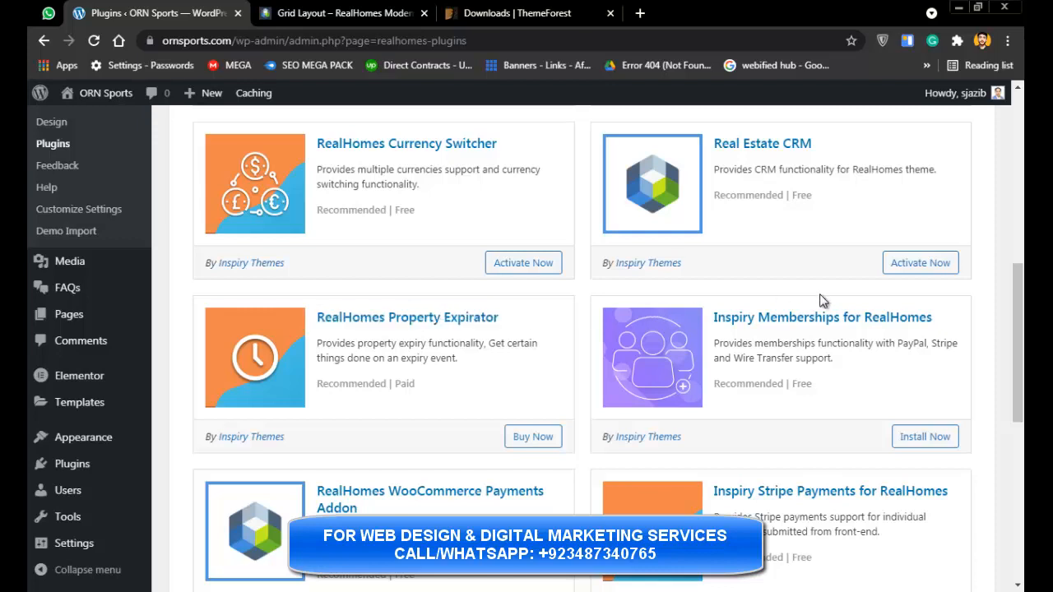
double_click(833, 317)
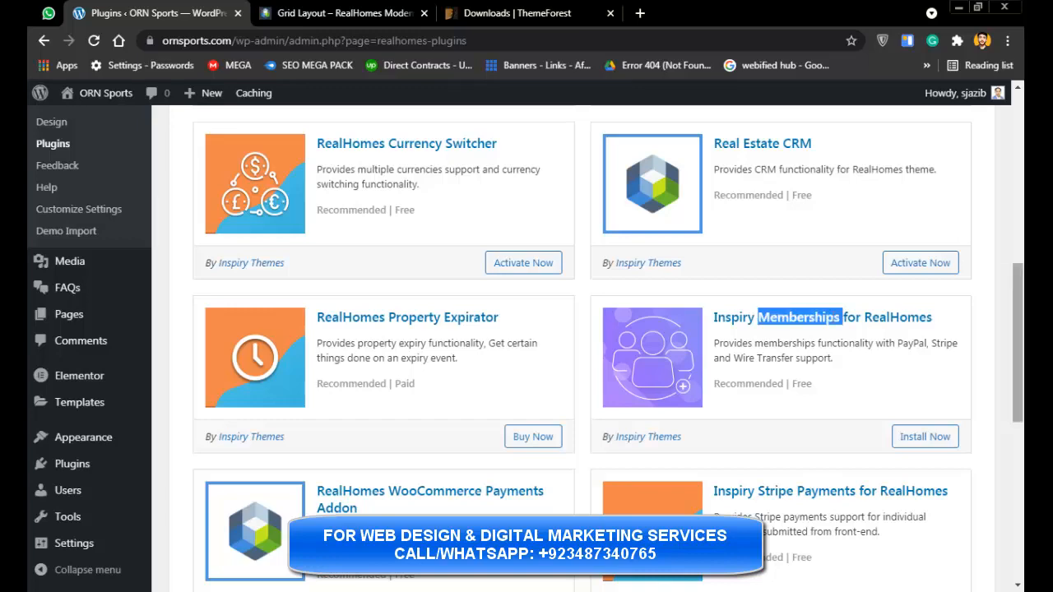
scroll(832, 317, down, 6)
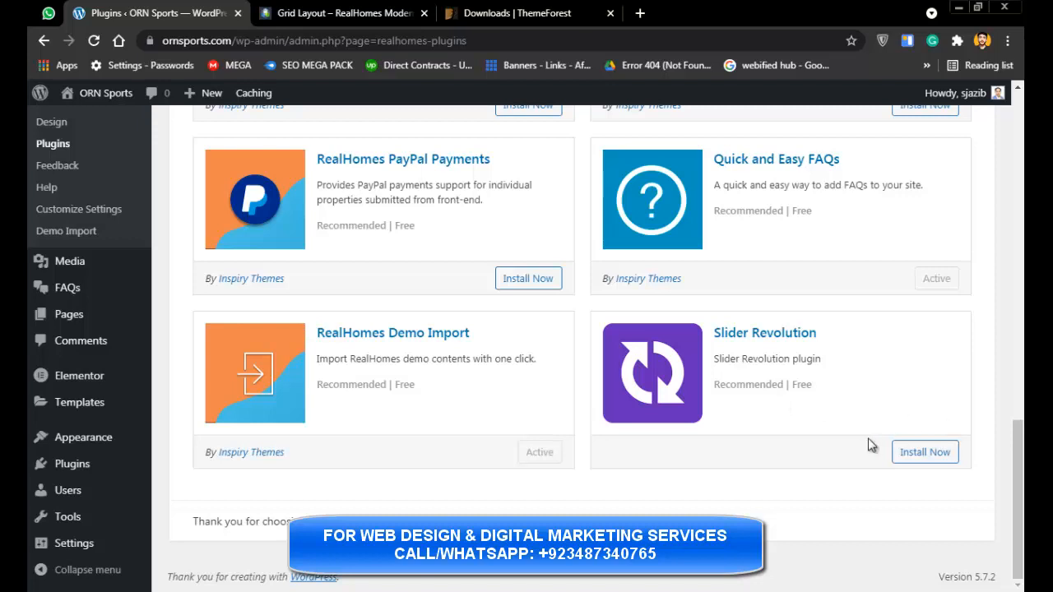
click(928, 453)
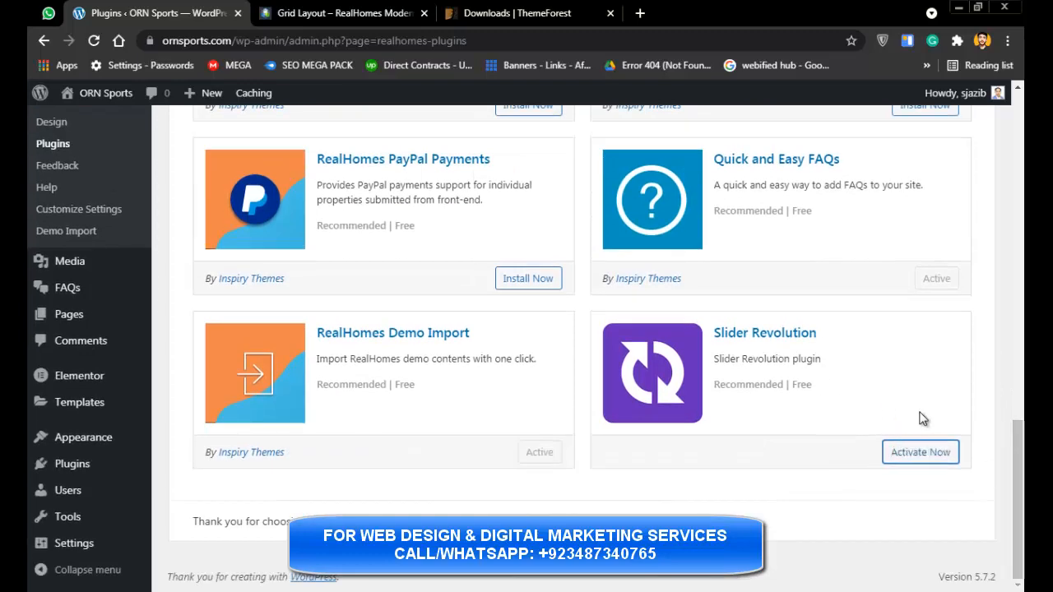
- Open the RealHomes Demo Import page
click(1021, 255)
drag(1020, 255, 1023, 107)
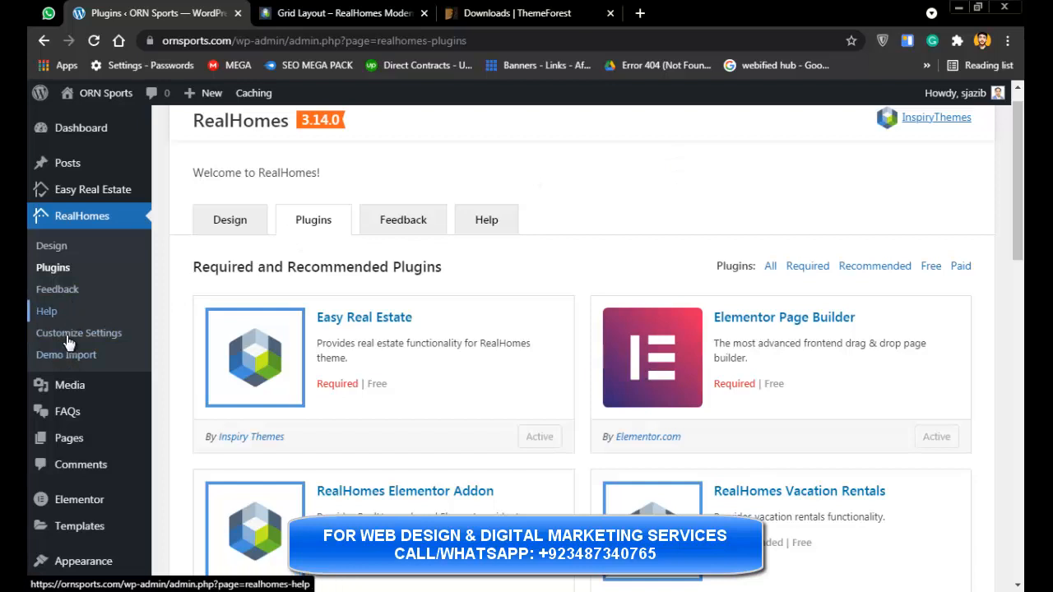
click(66, 360)
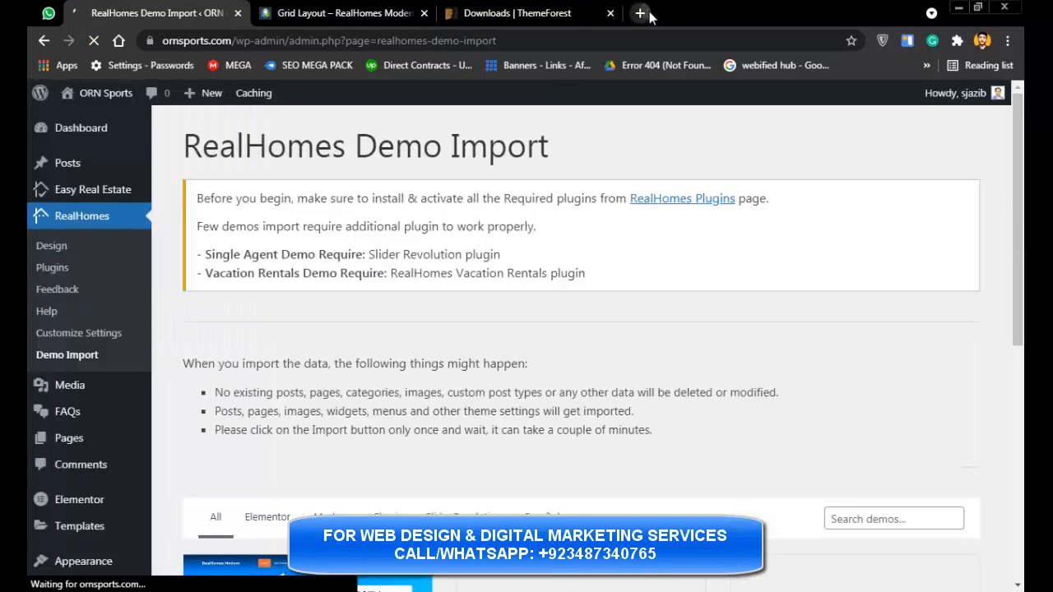
- Open ornsports.com in a new browser tab placed beside the RealHomes Demo Import page
click(640, 13)
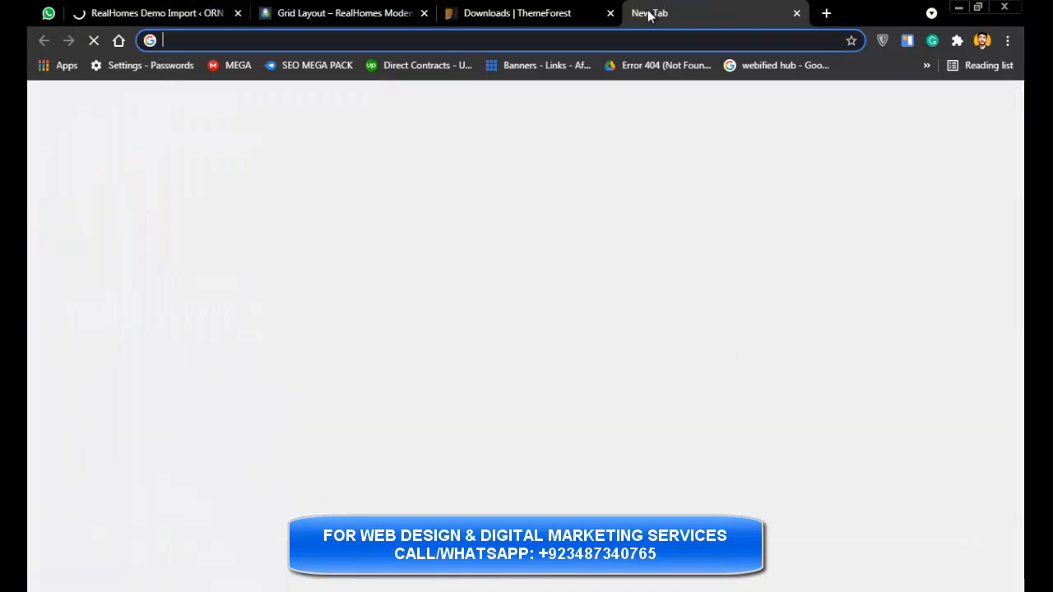
drag(510, 17, 287, 30)
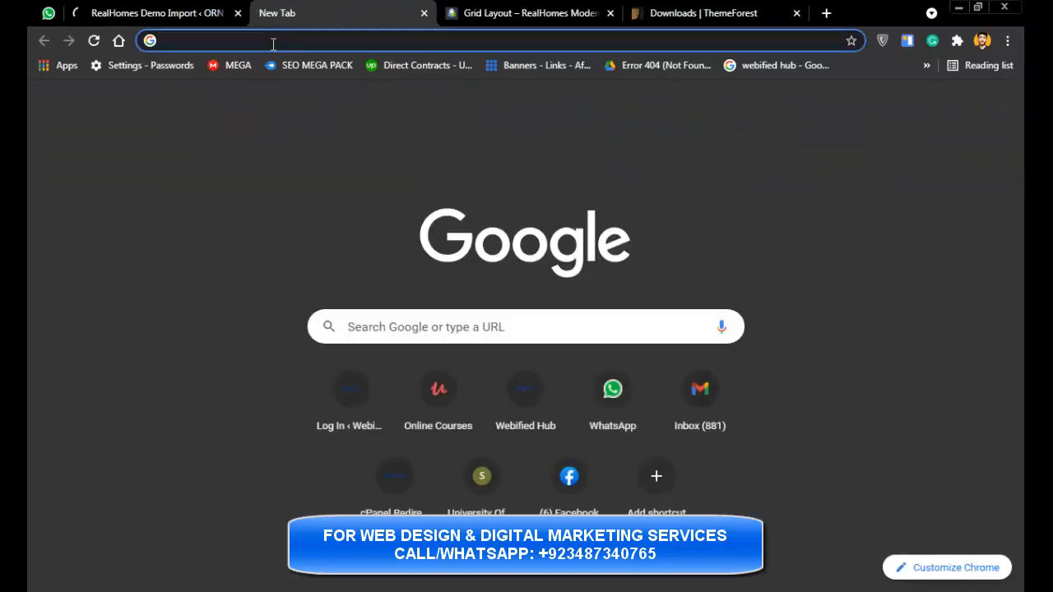
click(274, 40)
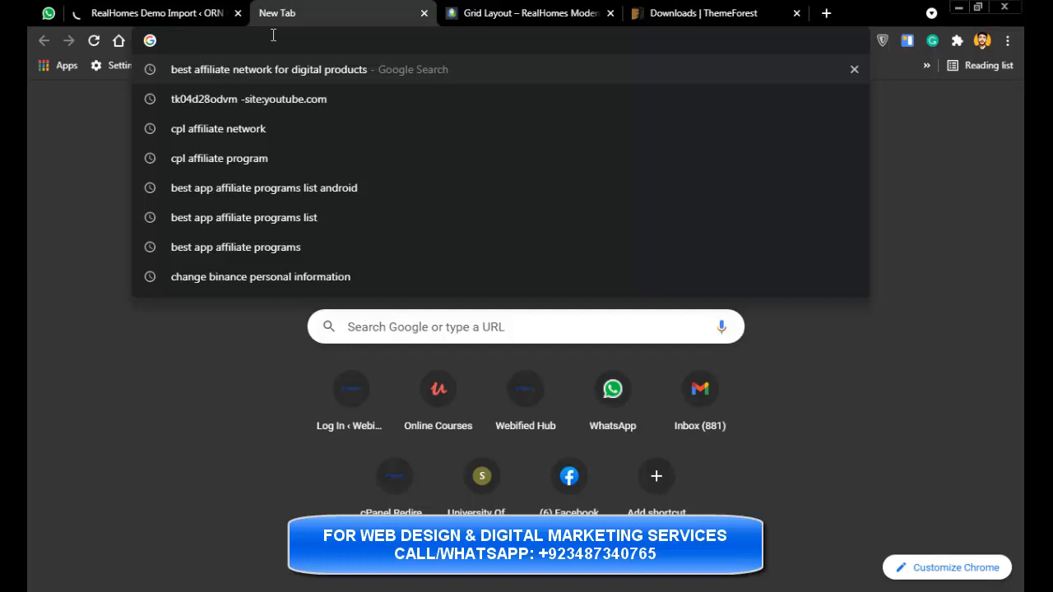
text(orn)
key(Return)
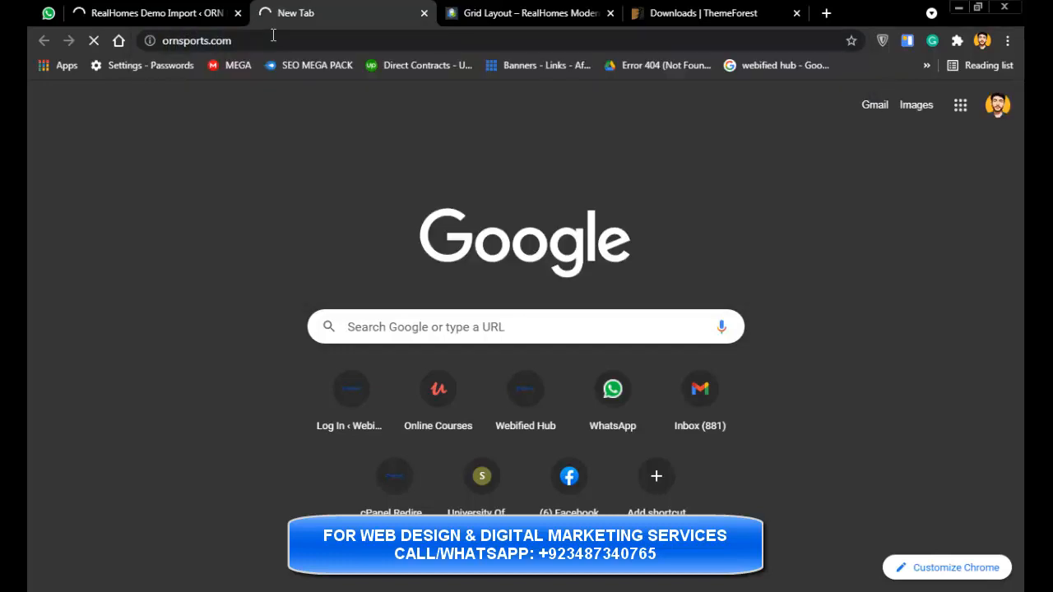
- Examine the website's front page, including its header, News section and sidebar, before importing any demo content
click(146, 10)
click(320, 8)
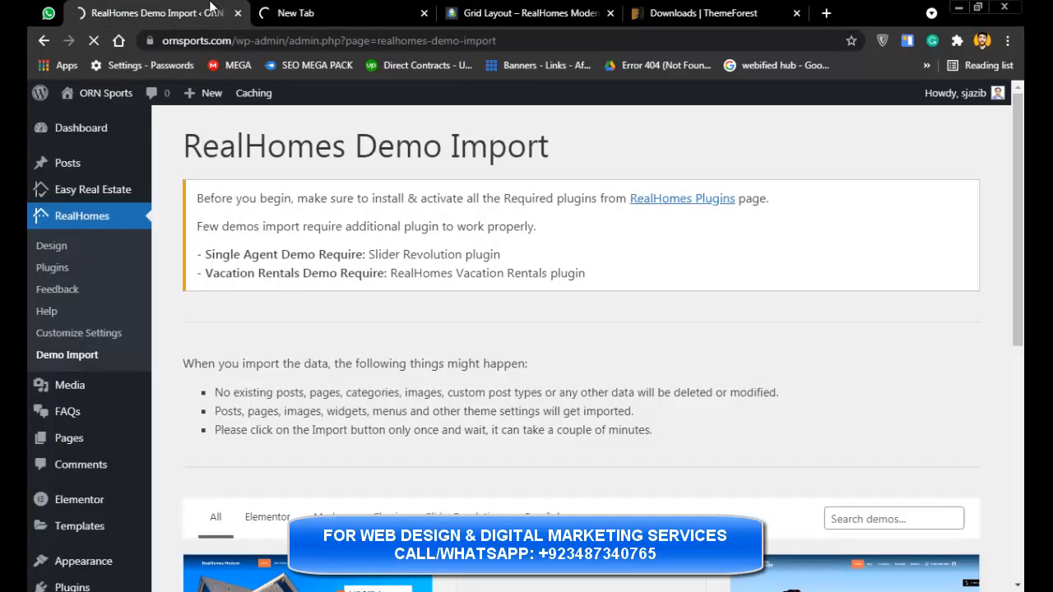
click(288, 8)
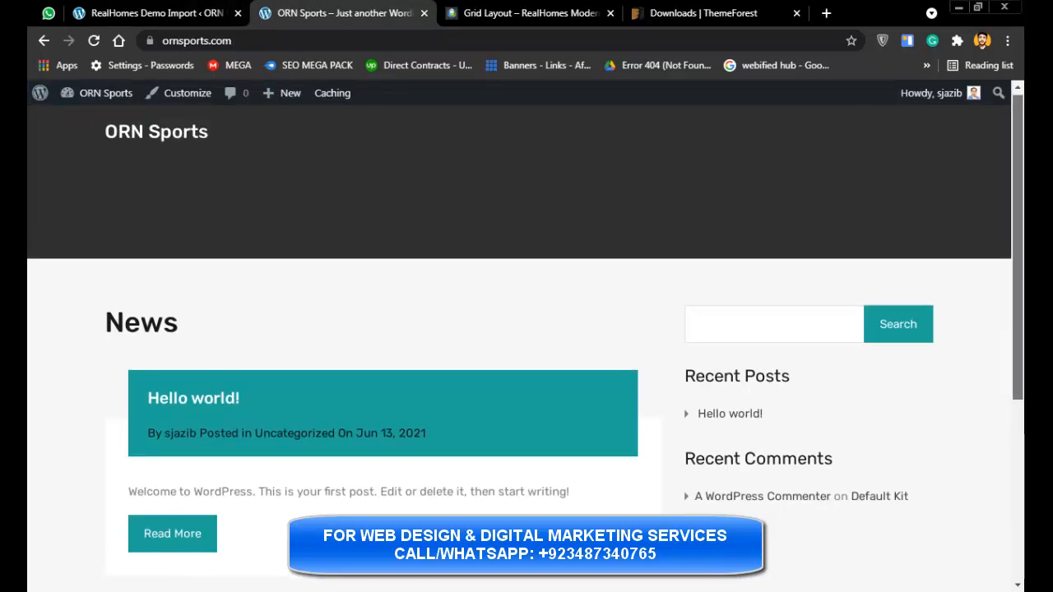
scroll(526, 329, down, 4)
scroll(1023, 383, up, 4)
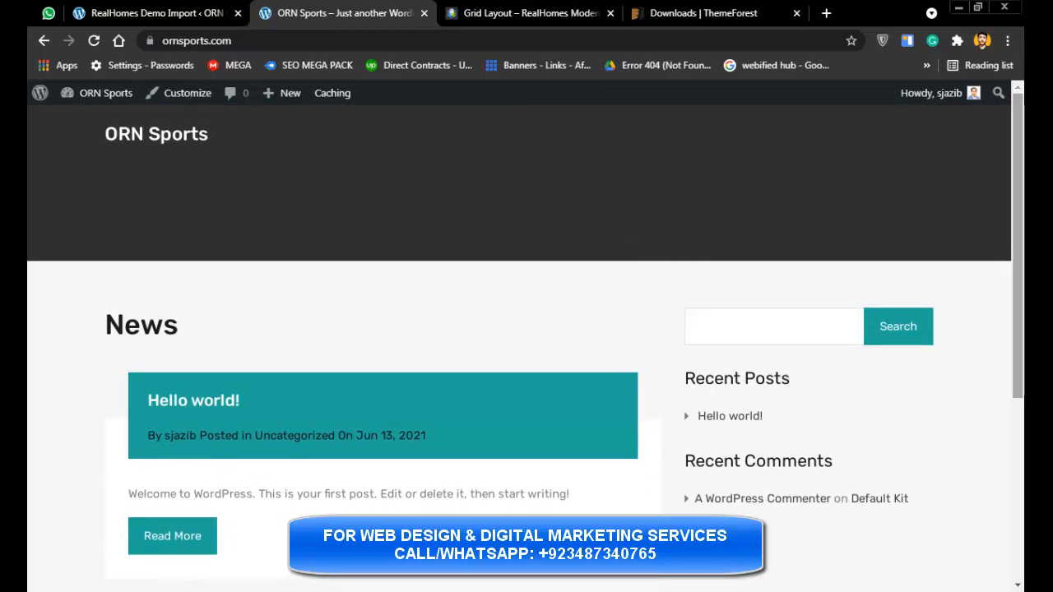
scroll(1018, 371, down, 4)
scroll(1024, 527, up, 3)
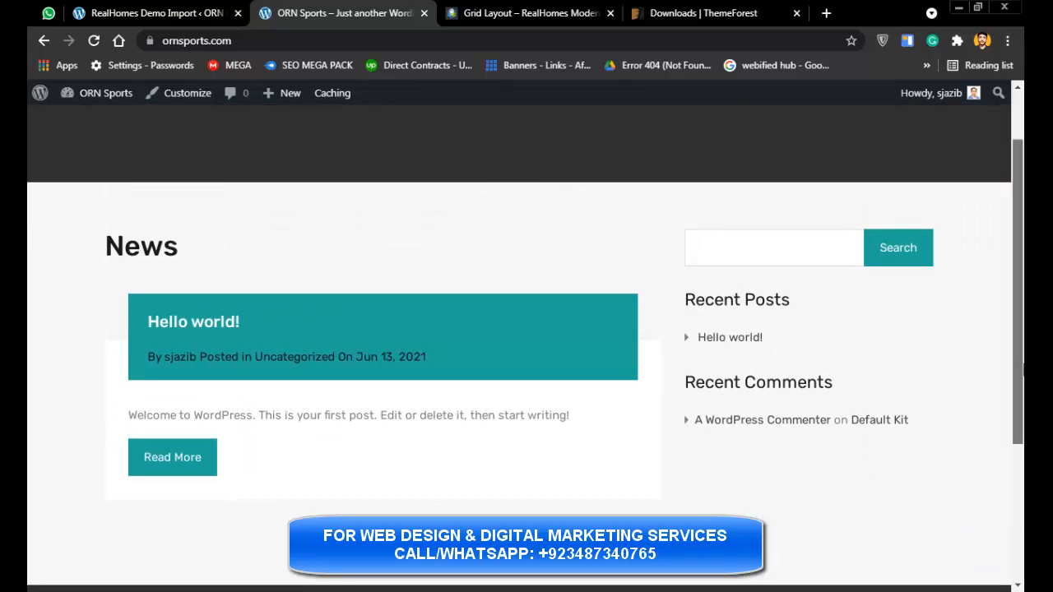
scroll(1024, 247, up, 1)
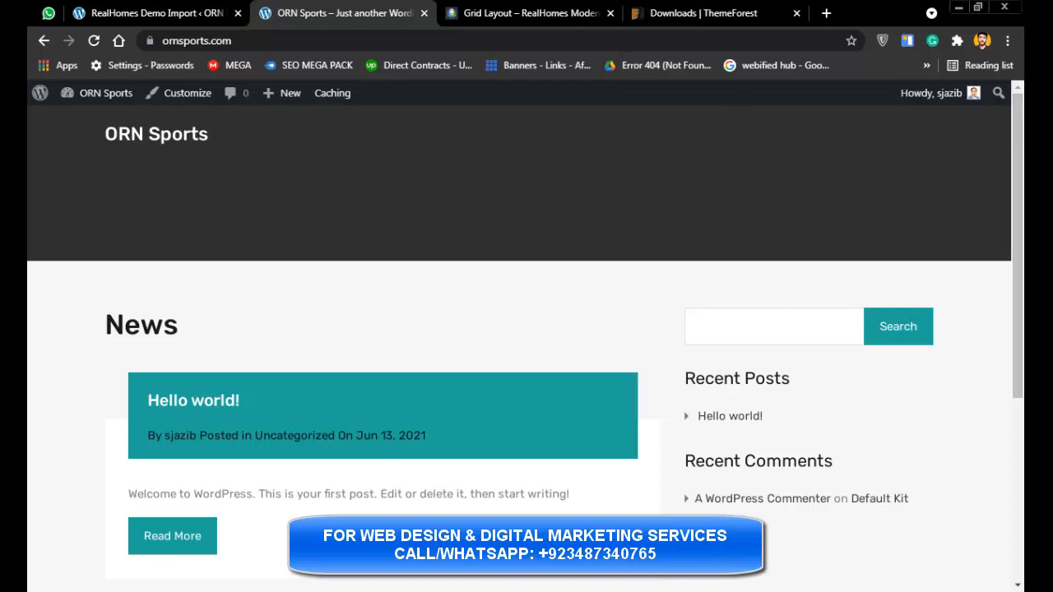
- Filter the RealHomes demos to Elementor and import the Modern - Elementor demo into the site
click(156, 13)
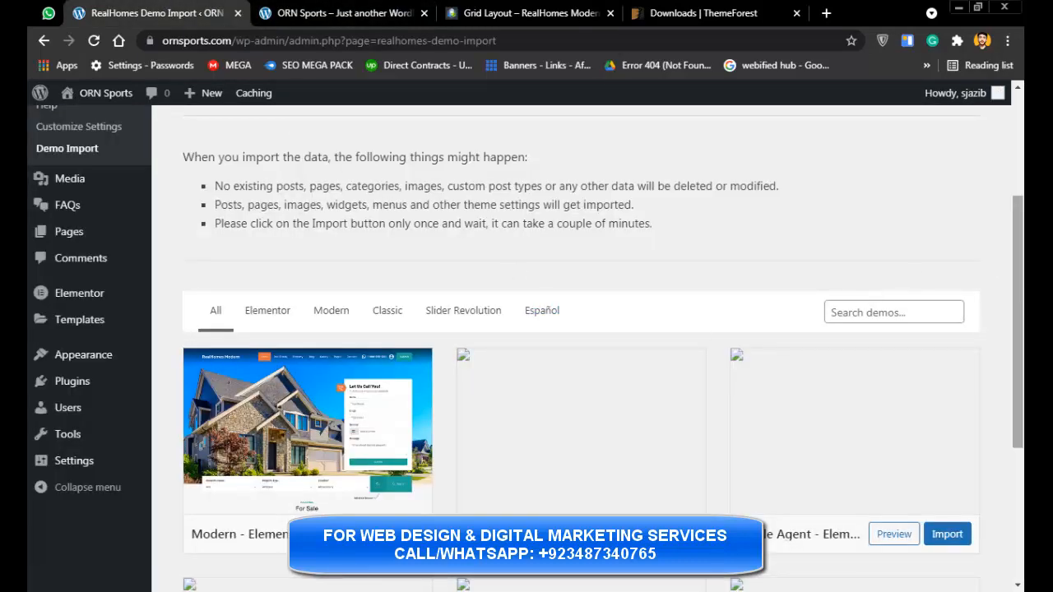
drag(1017, 306, 1018, 277)
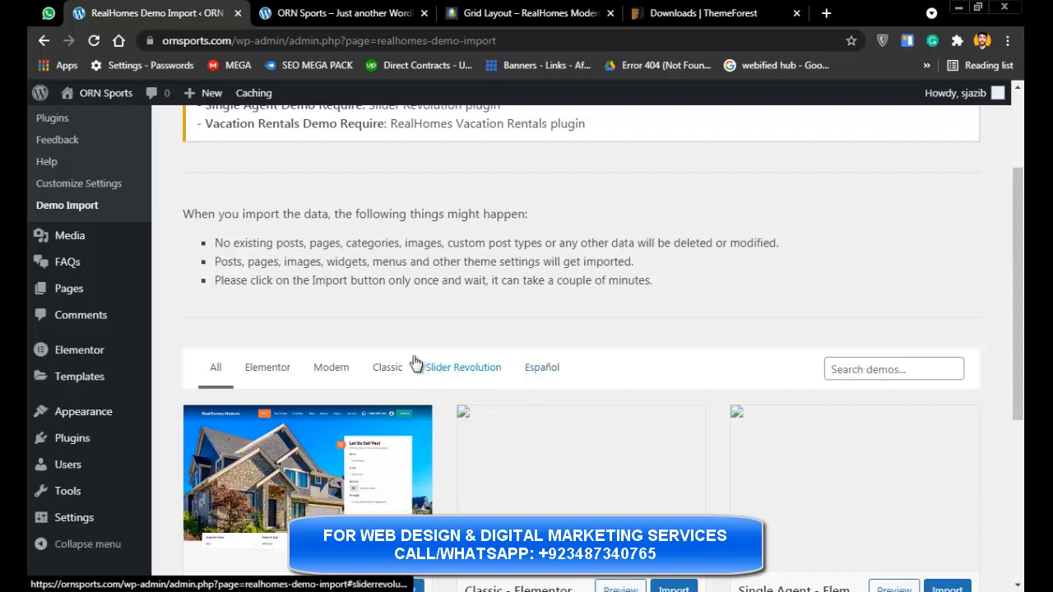
click(284, 371)
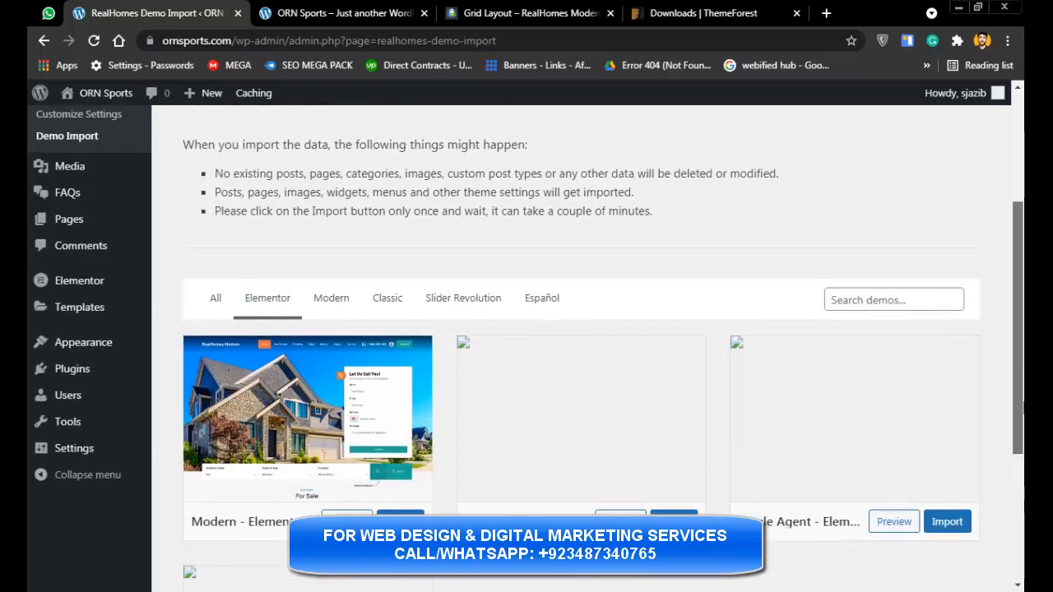
scroll(1024, 403, down, 1)
scroll(1023, 404, down, 2)
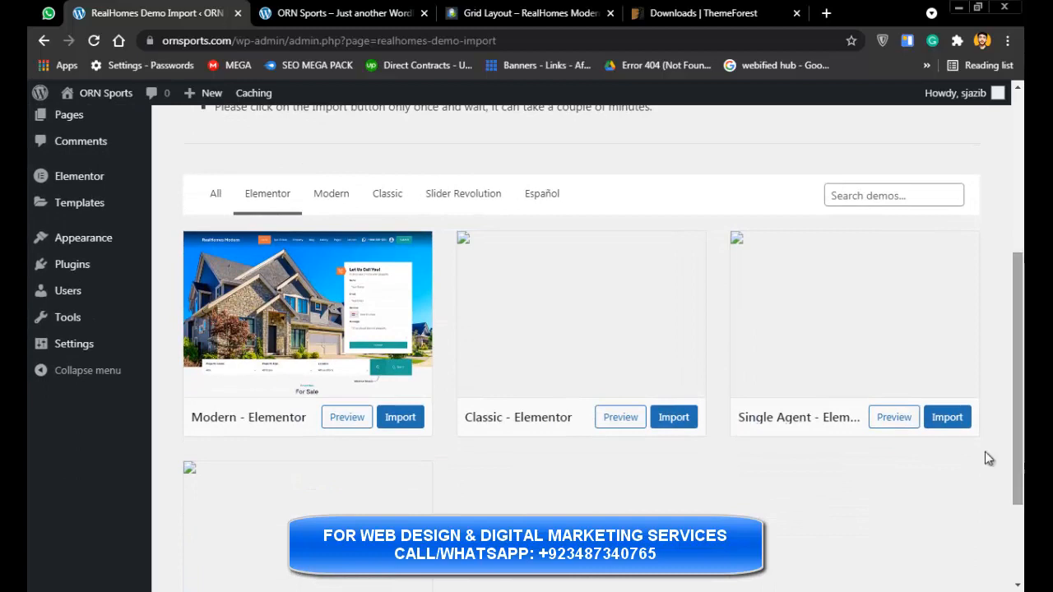
click(222, 198)
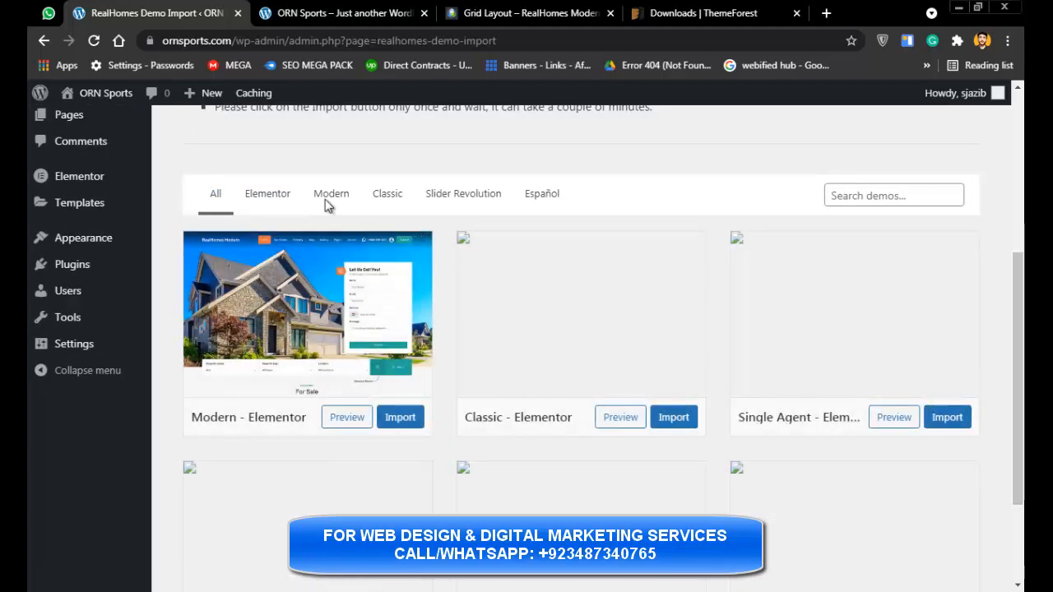
click(266, 197)
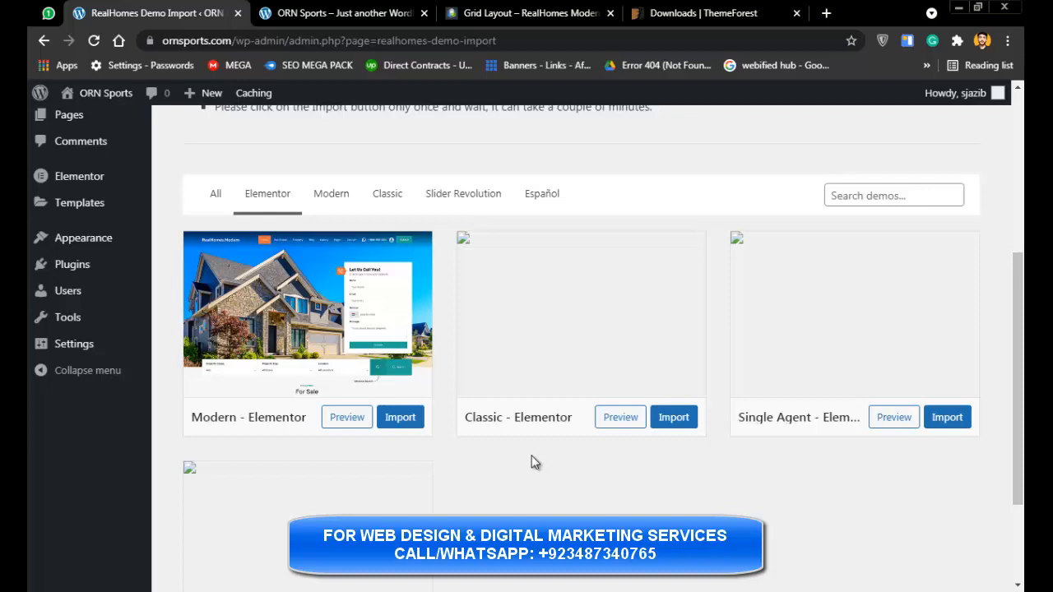
click(395, 427)
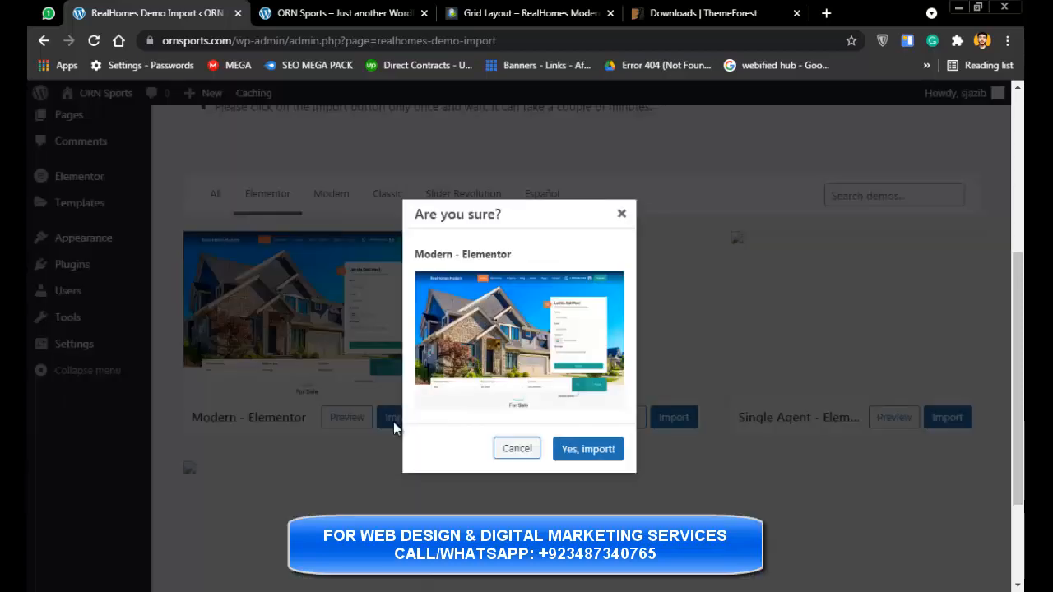
click(586, 450)
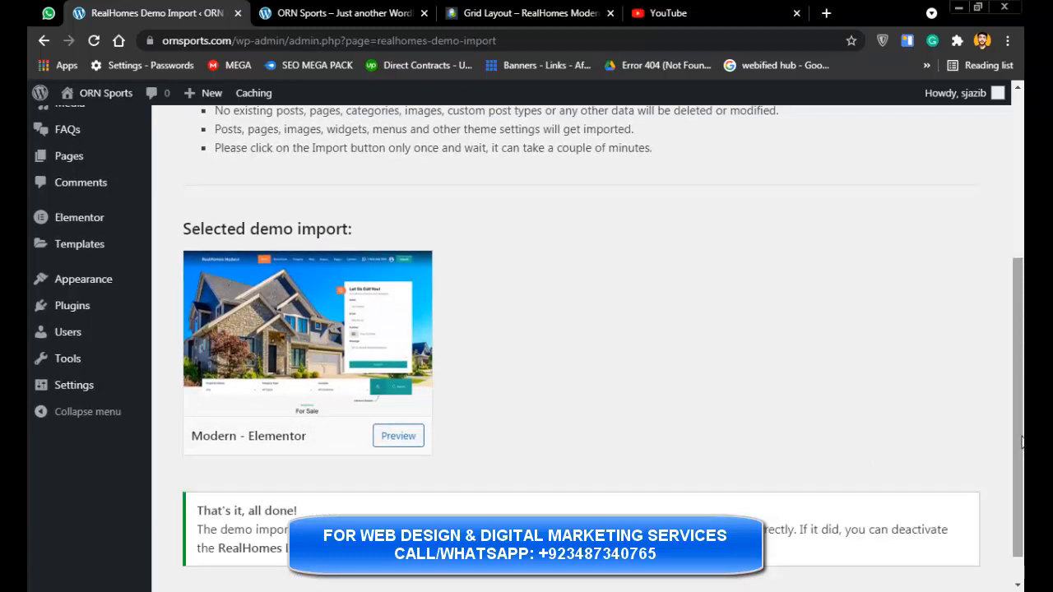
scroll(1023, 443, down, 1)
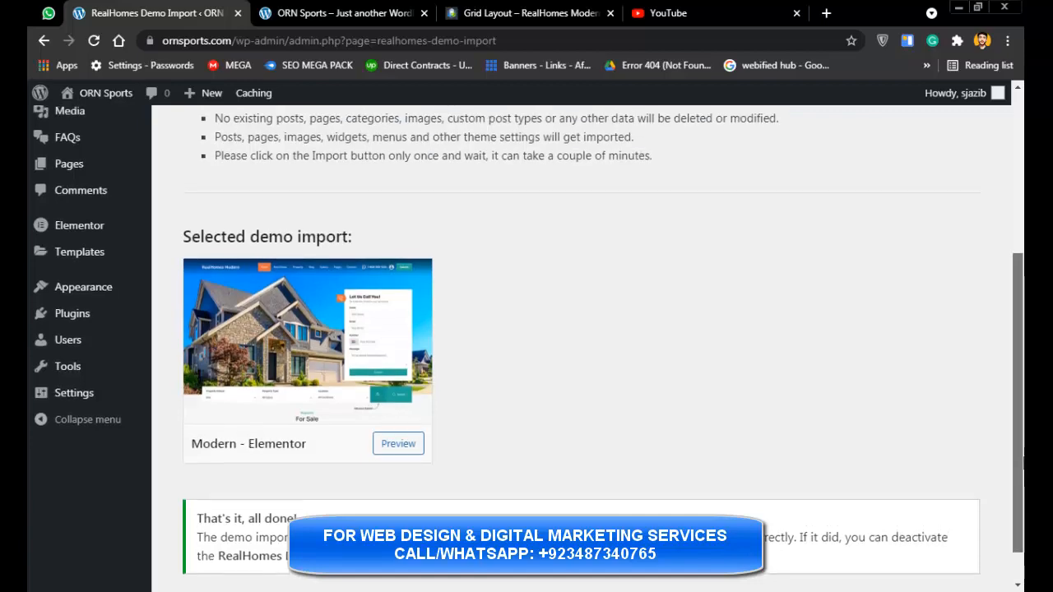
drag(1023, 494, 1022, 308)
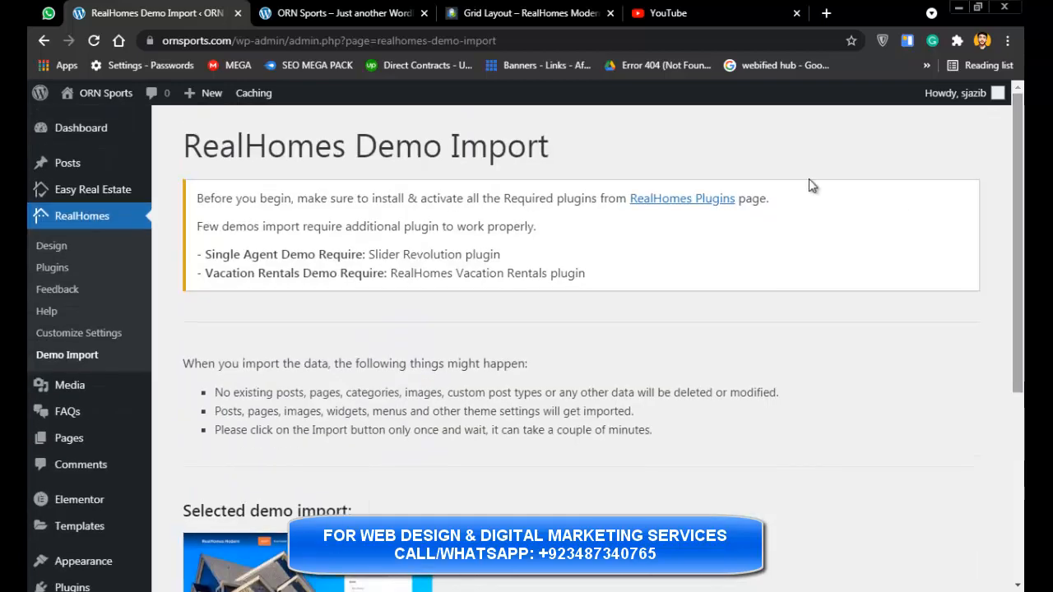
- Reload the website's front page and review the imported banner, contact form, property listings and agents sections
click(315, 13)
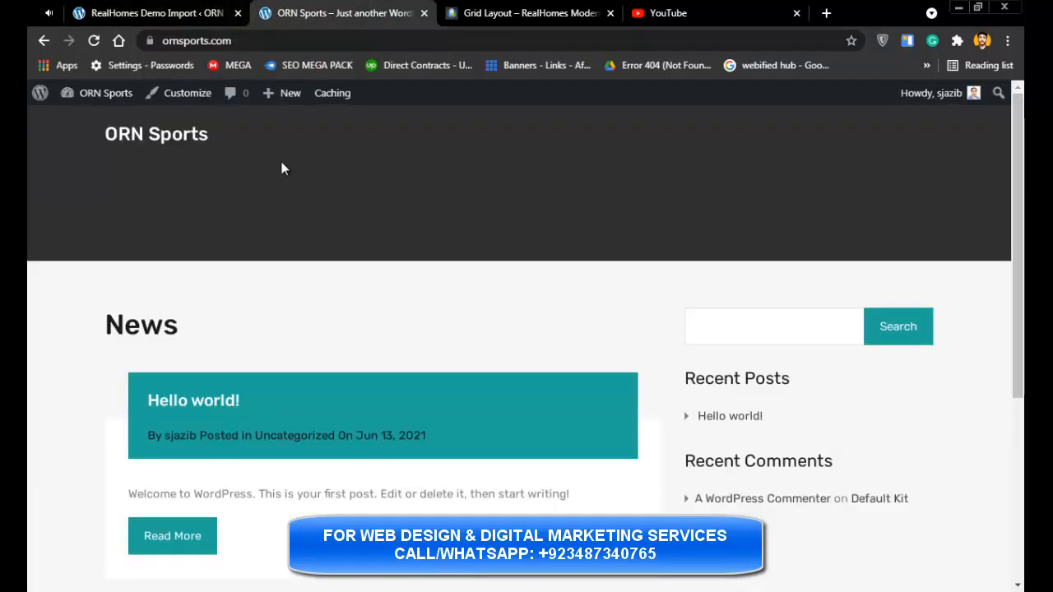
click(102, 40)
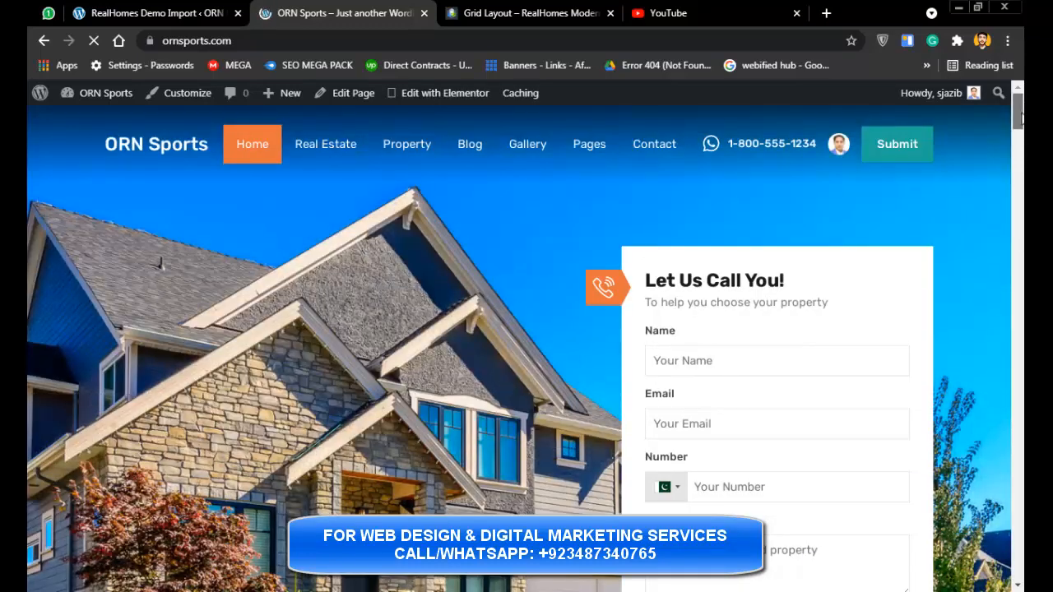
scroll(1021, 118, down, 5)
scroll(527, 346, down, 20)
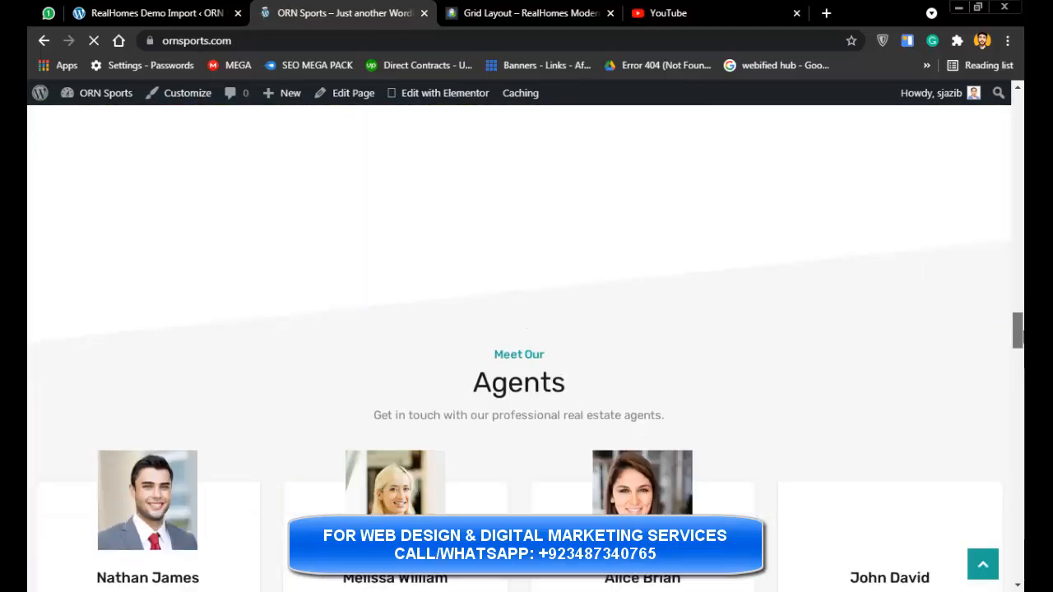
drag(1018, 432, 1018, 111)
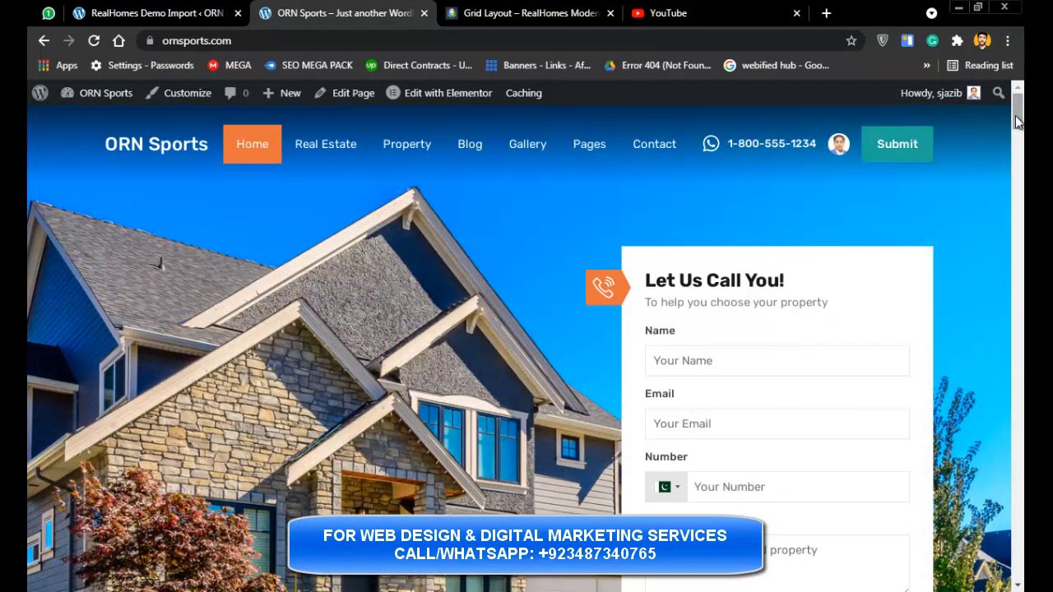
drag(1017, 111, 1018, 114)
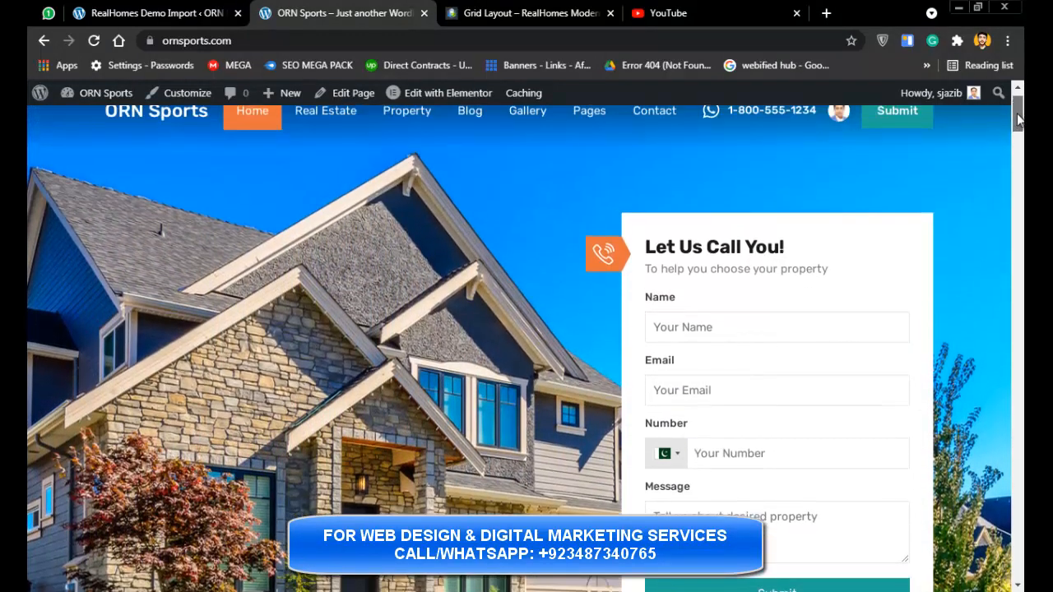
drag(1018, 121, 1018, 115)
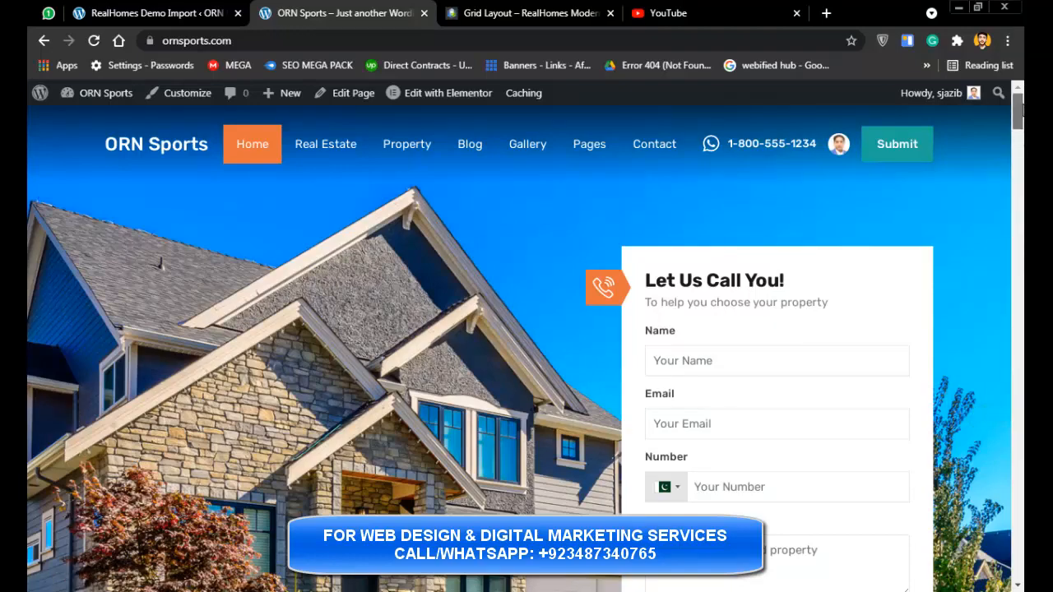
drag(1020, 109, 1019, 173)
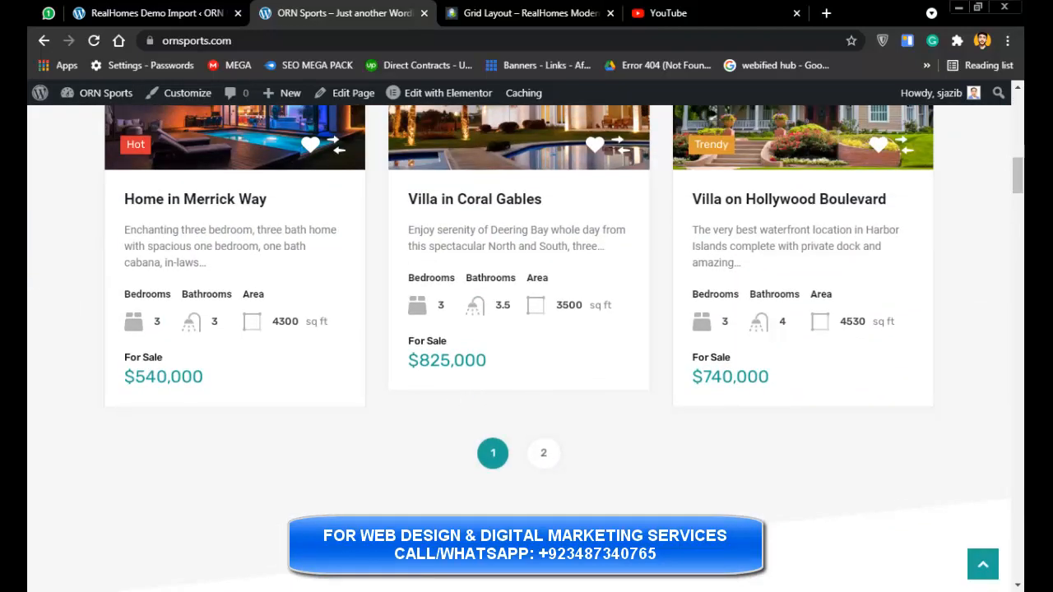
mouse_move(1017, 212)
mouse_down()
mouse_move(1018, 562)
mouse_move(1015, 164)
mouse_move(1015, 230)
mouse_move(1014, 211)
mouse_up()
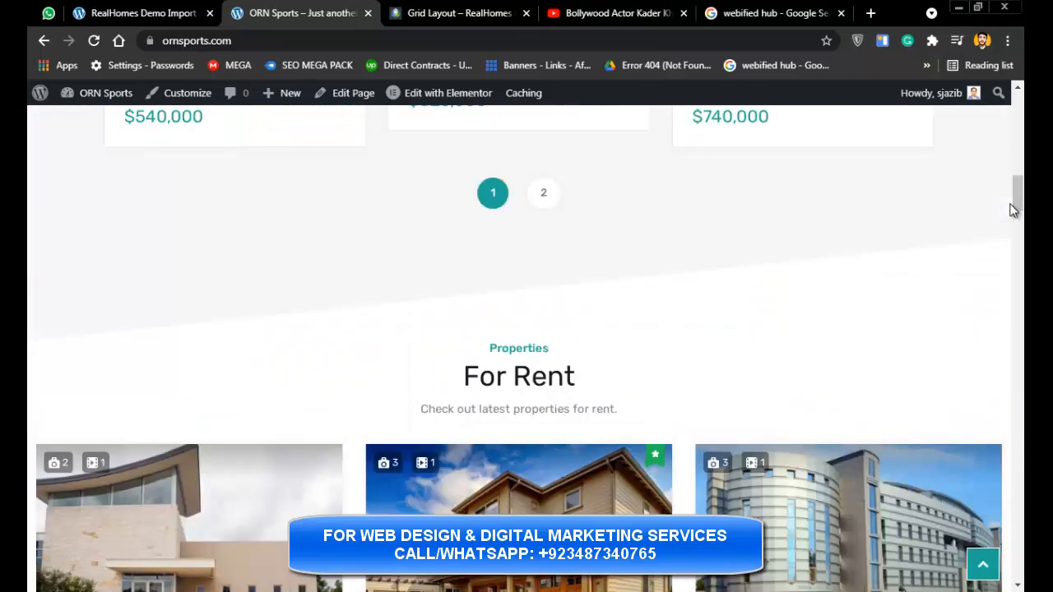
drag(1013, 211, 1014, 181)
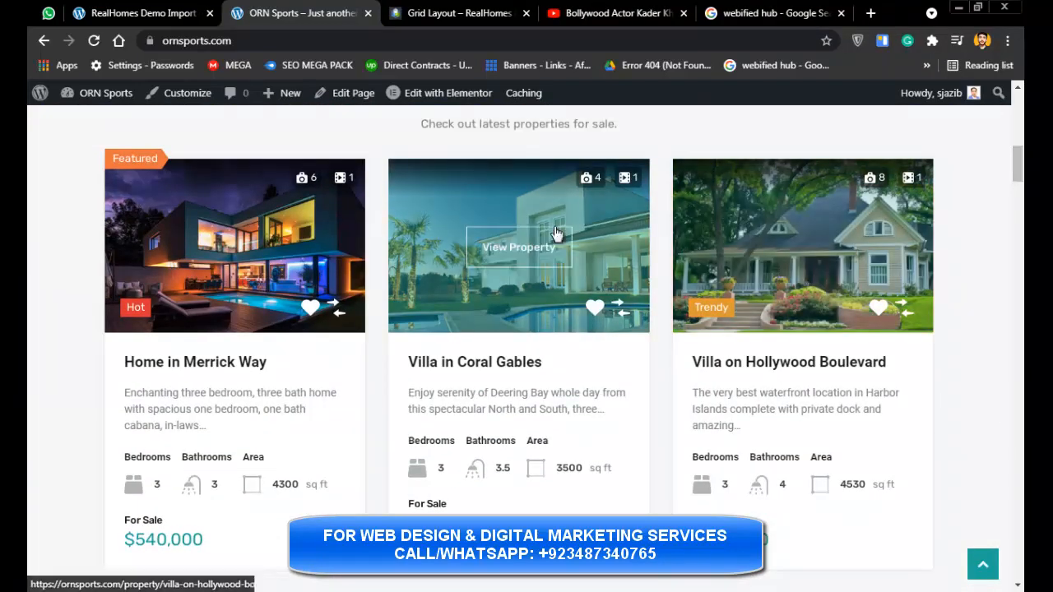
- Open the WordPress General Settings page and review the site title, tagline, addresses, and date and time format options
click(174, 10)
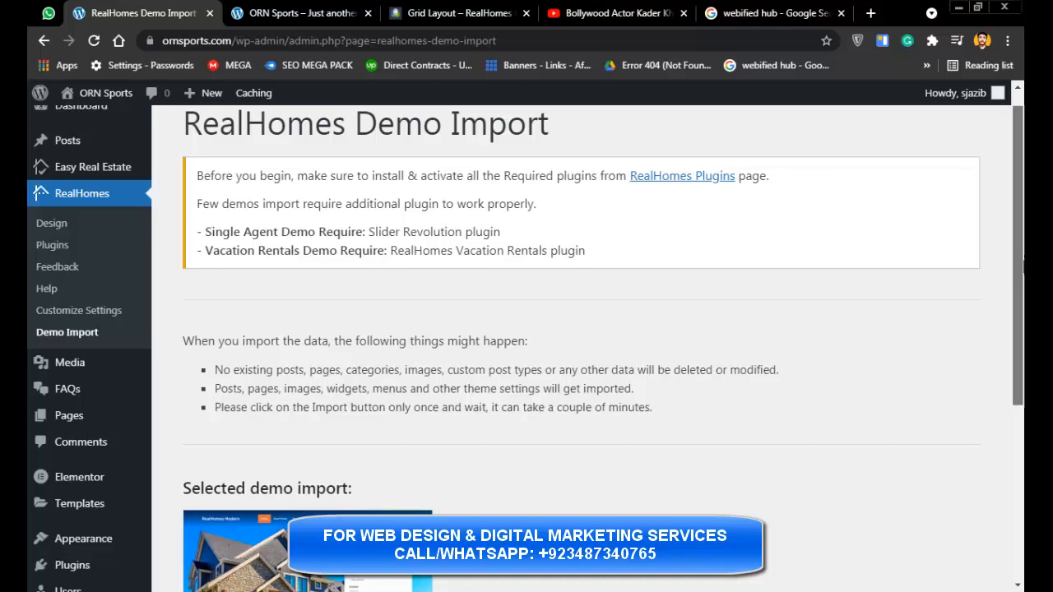
scroll(758, 468, down, 3)
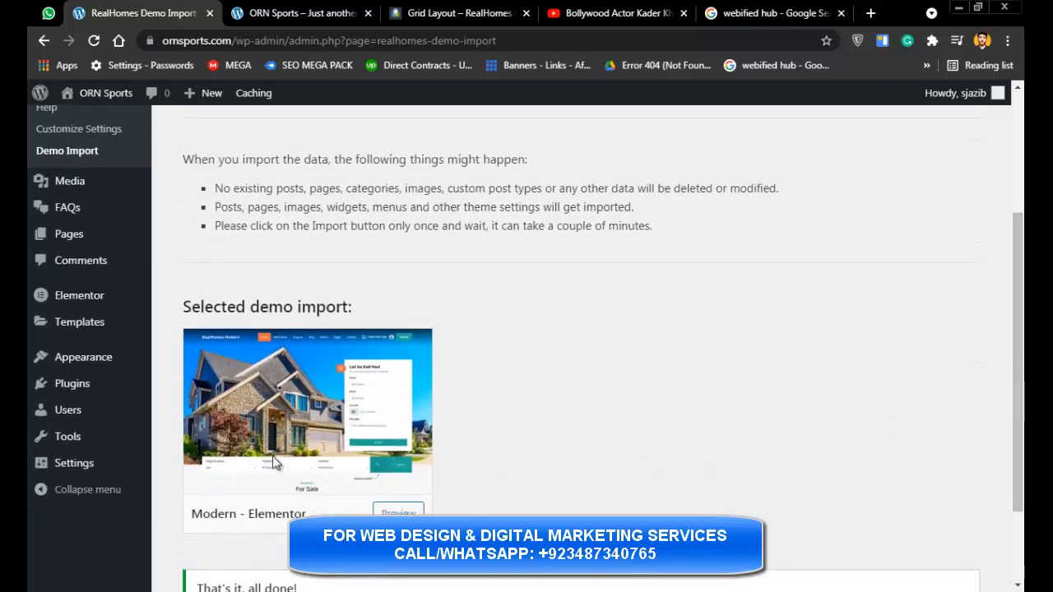
mouse_move(116, 463)
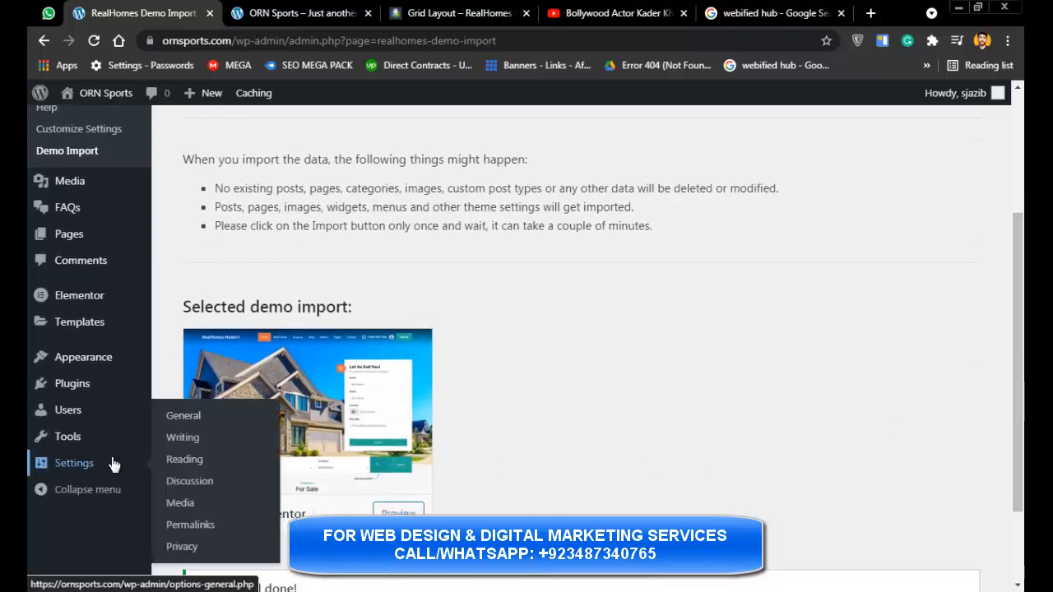
click(184, 416)
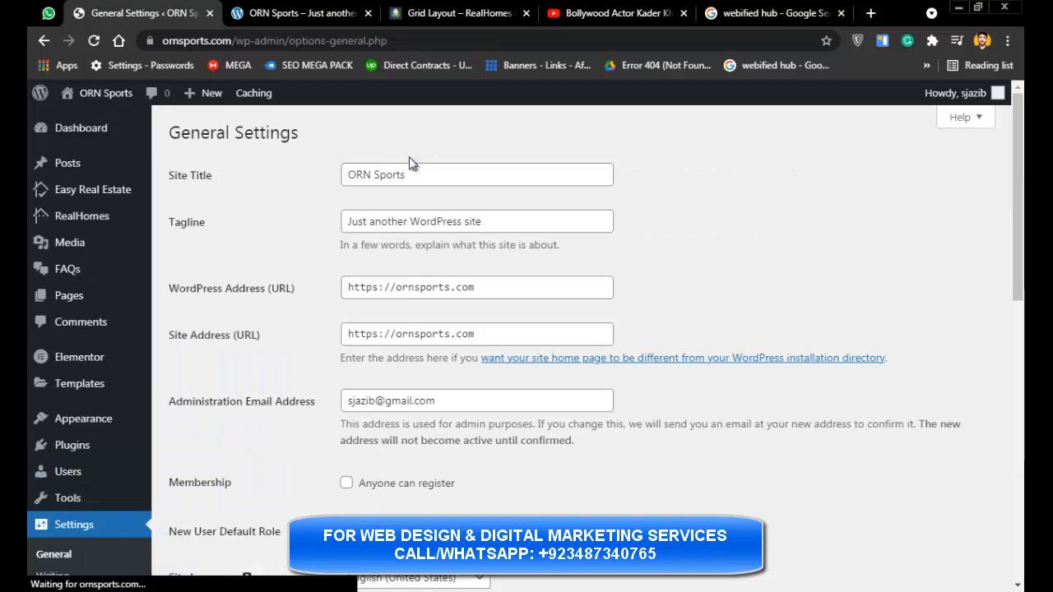
drag(409, 174, 345, 174)
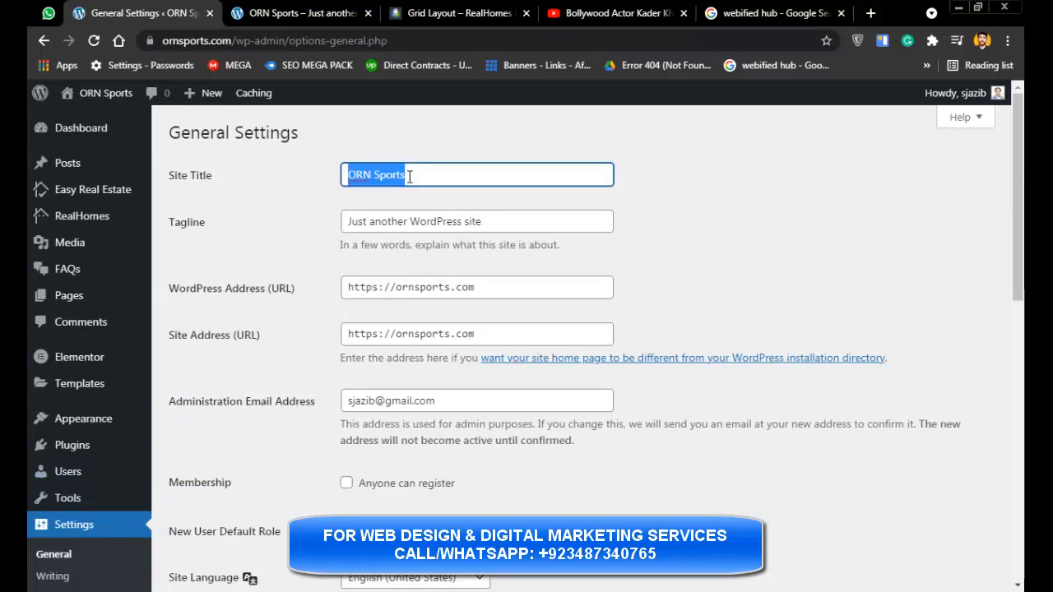
click(420, 227)
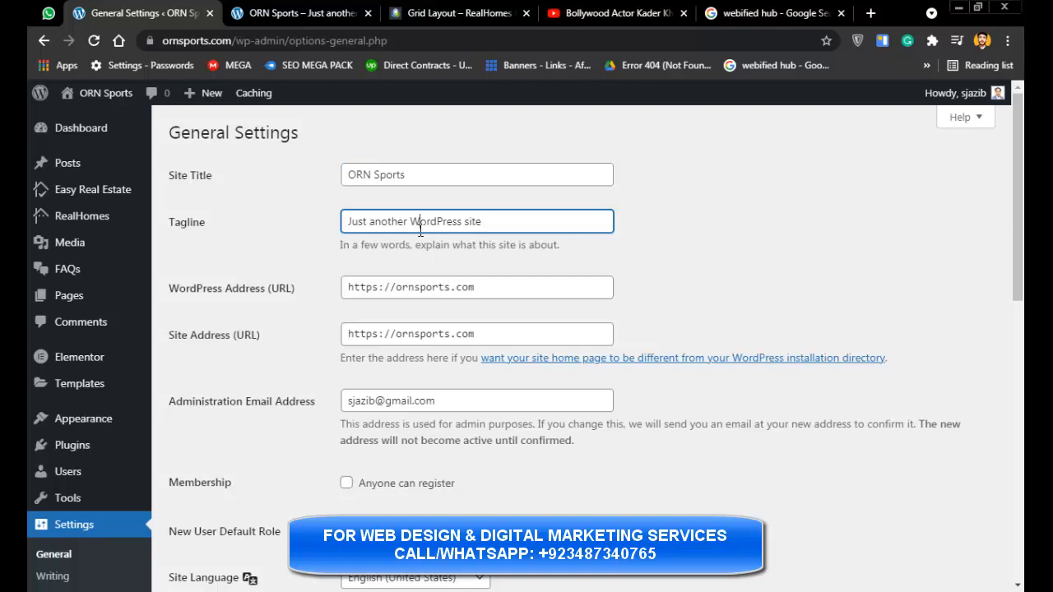
triple_click(420, 228)
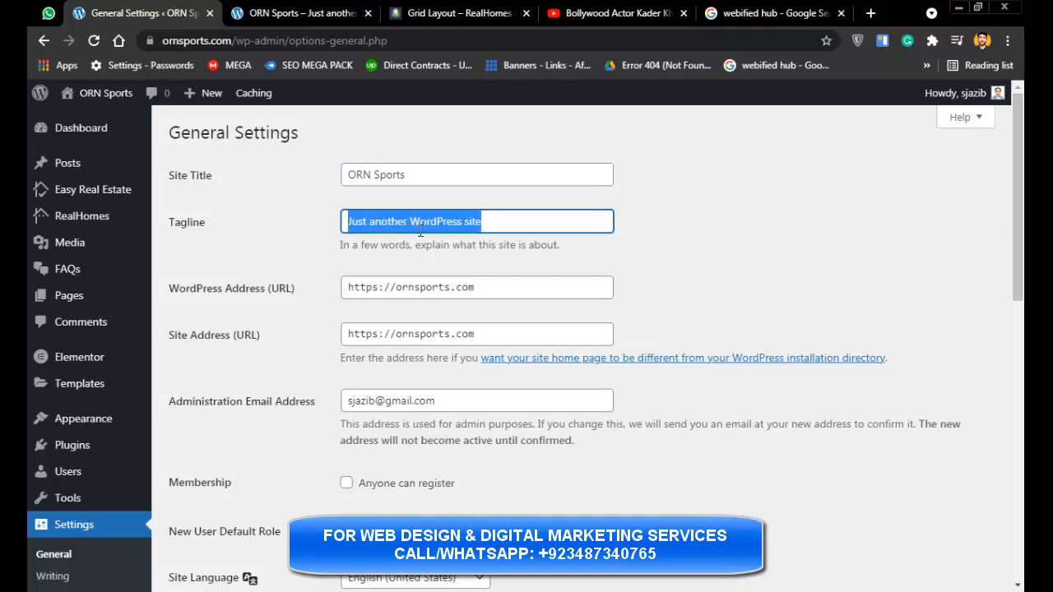
scroll(526, 345, down, 5)
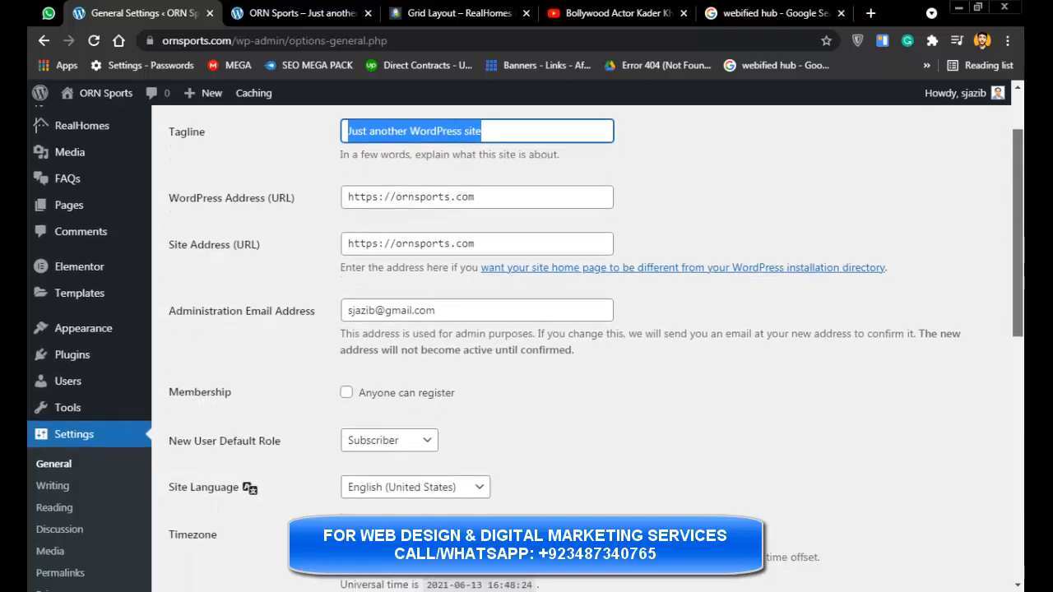
scroll(795, 498, down, 2)
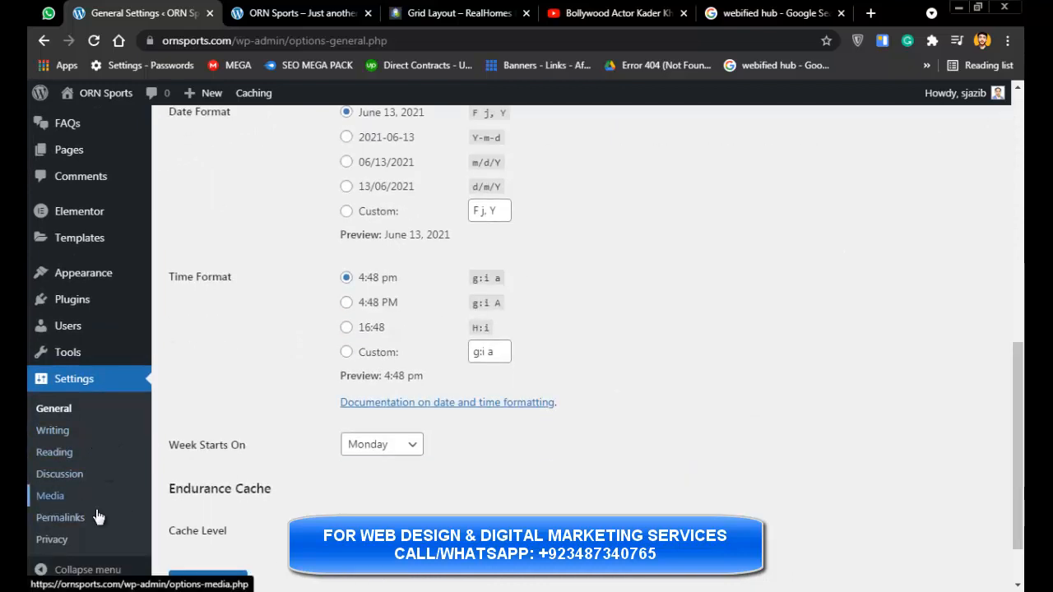
click(43, 435)
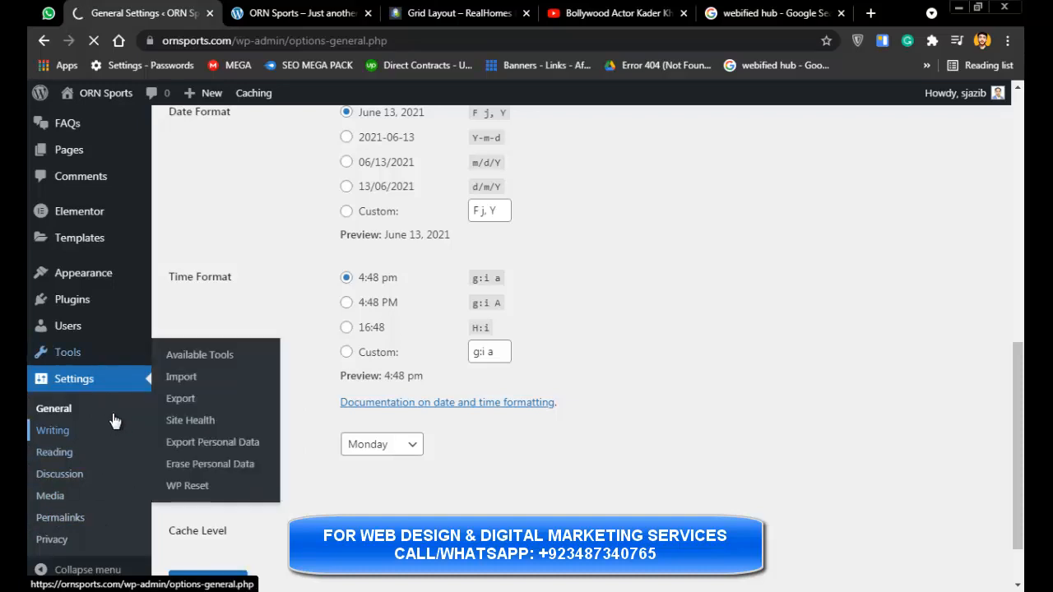
mouse_move(66, 304)
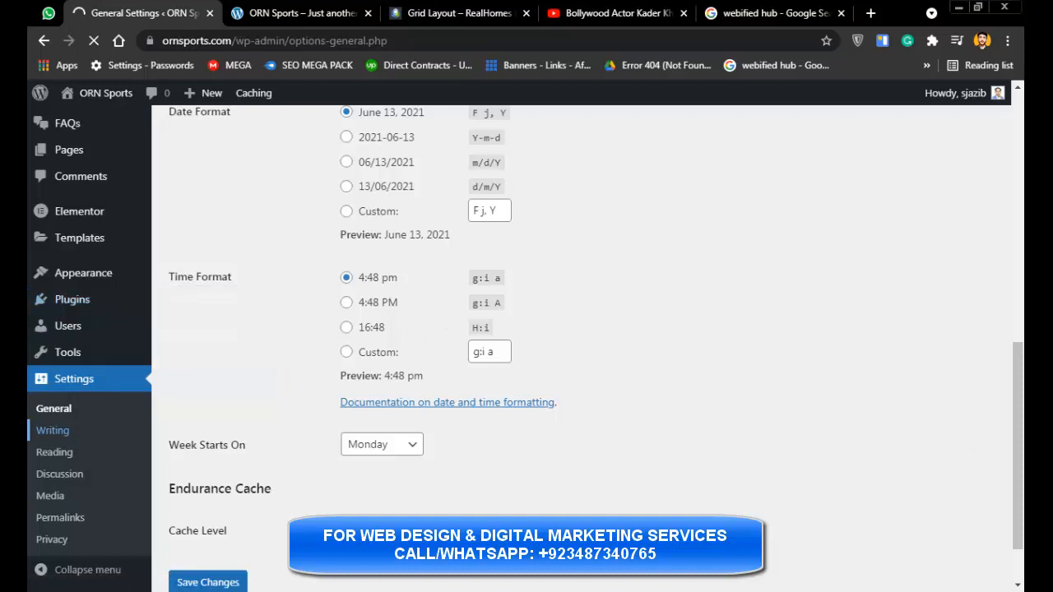
scroll(416, 329, up, 2)
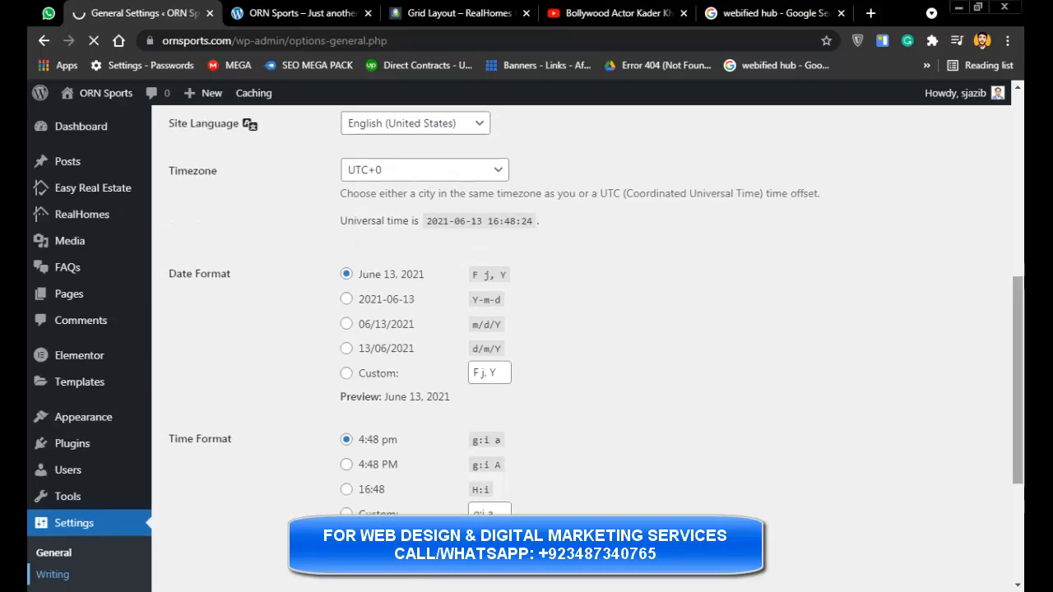
scroll(795, 253, up, 2)
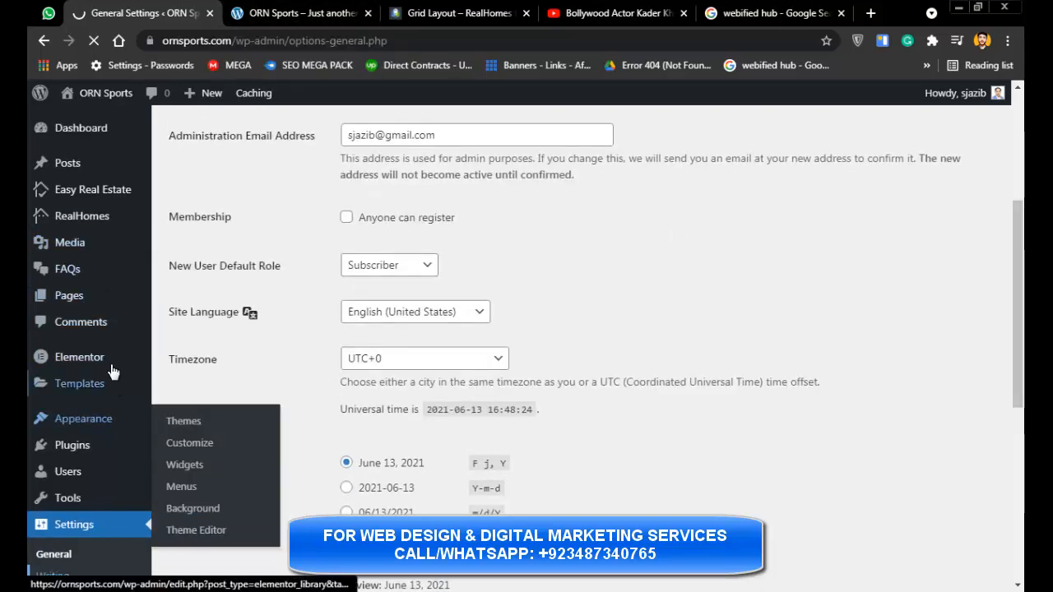
- Open the RealHomes theme customizer and set the browser zoom to 80%
mouse_move(103, 228)
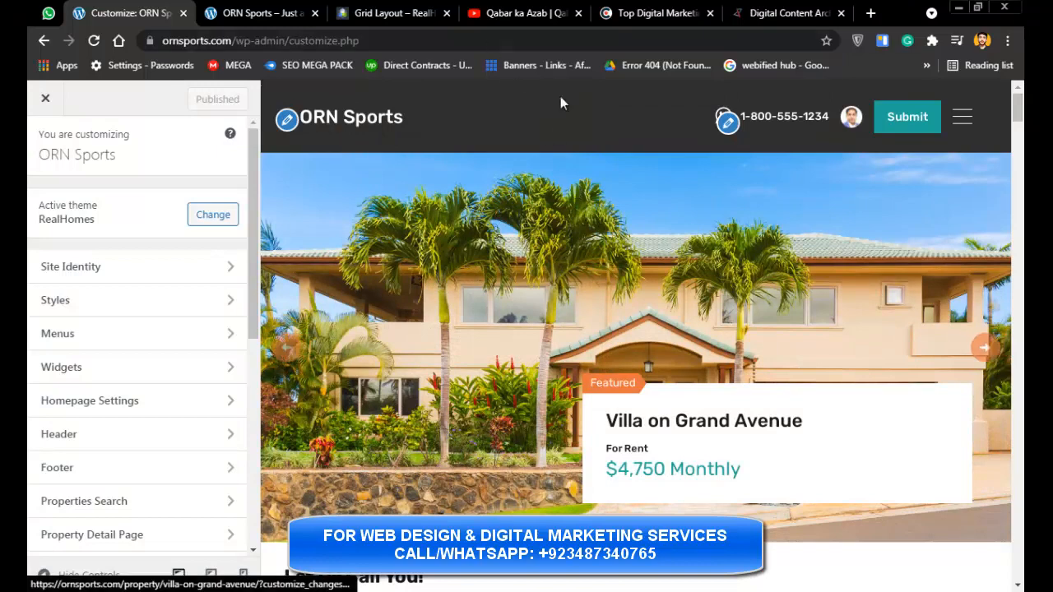
click(1007, 40)
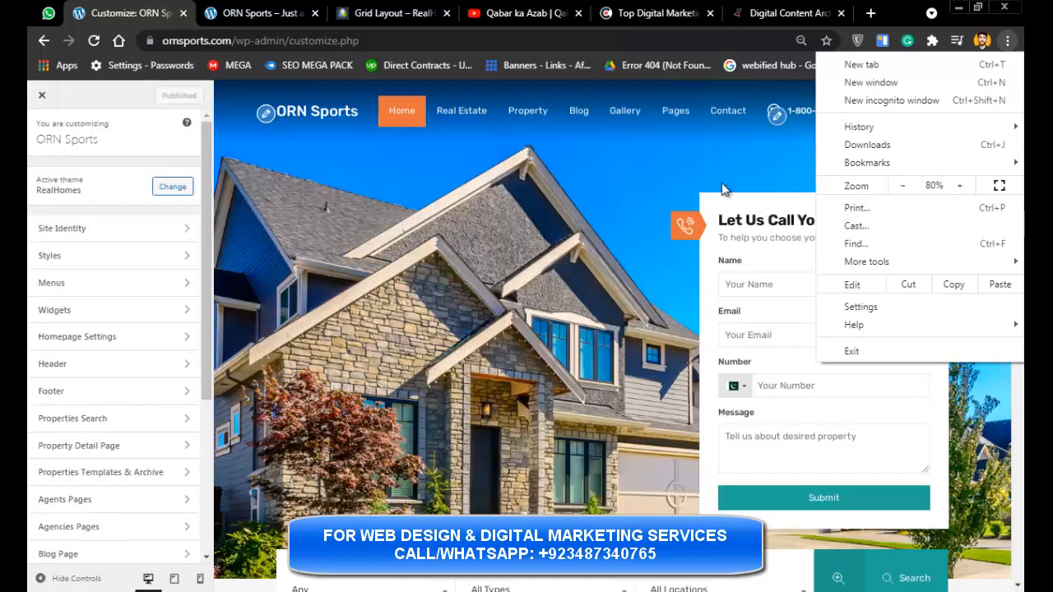
click(644, 180)
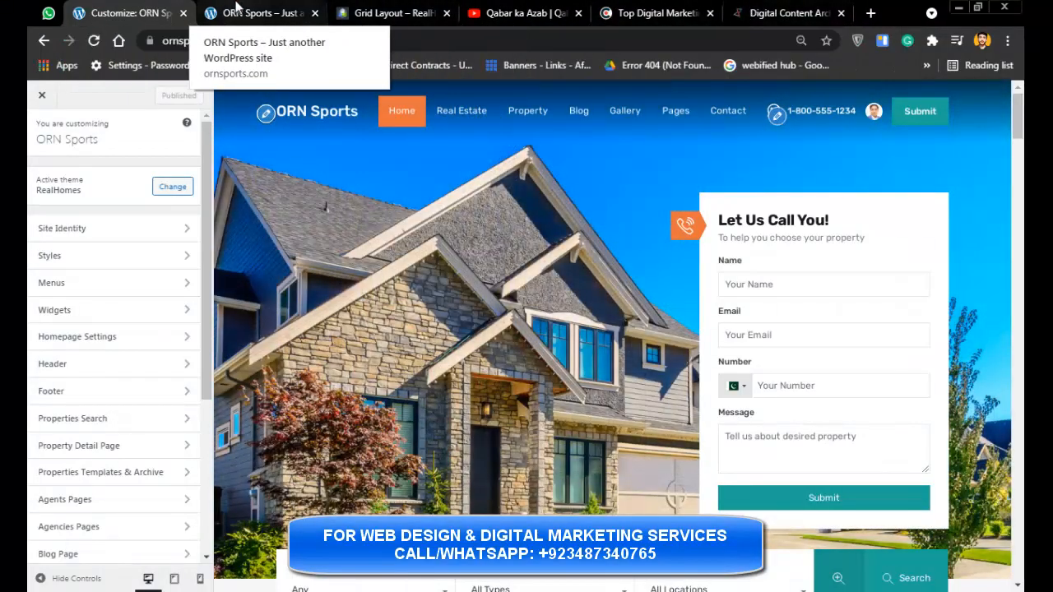
click(237, 8)
click(370, 10)
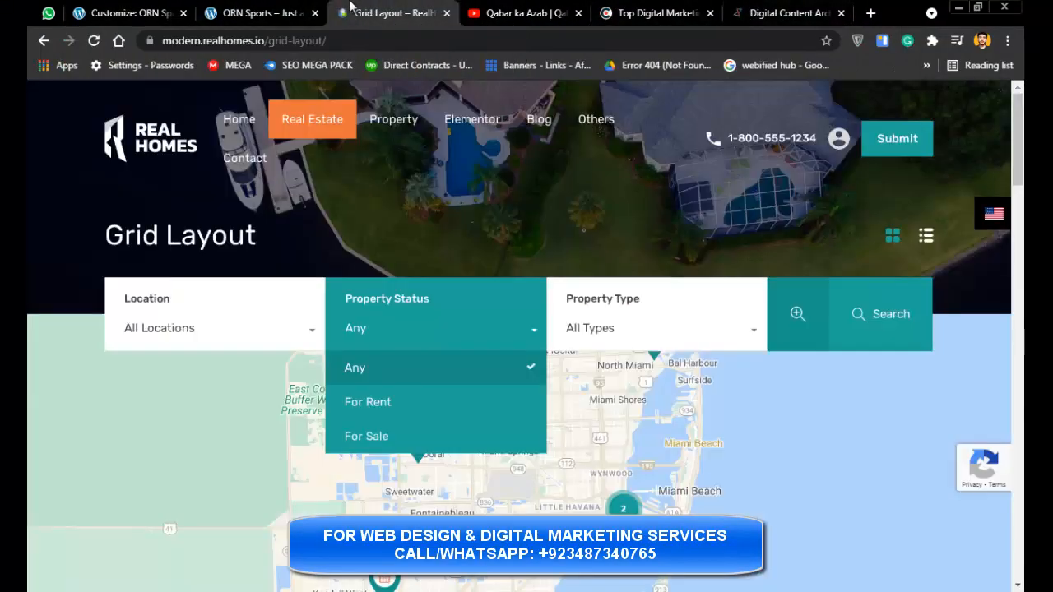
click(259, 10)
click(144, 10)
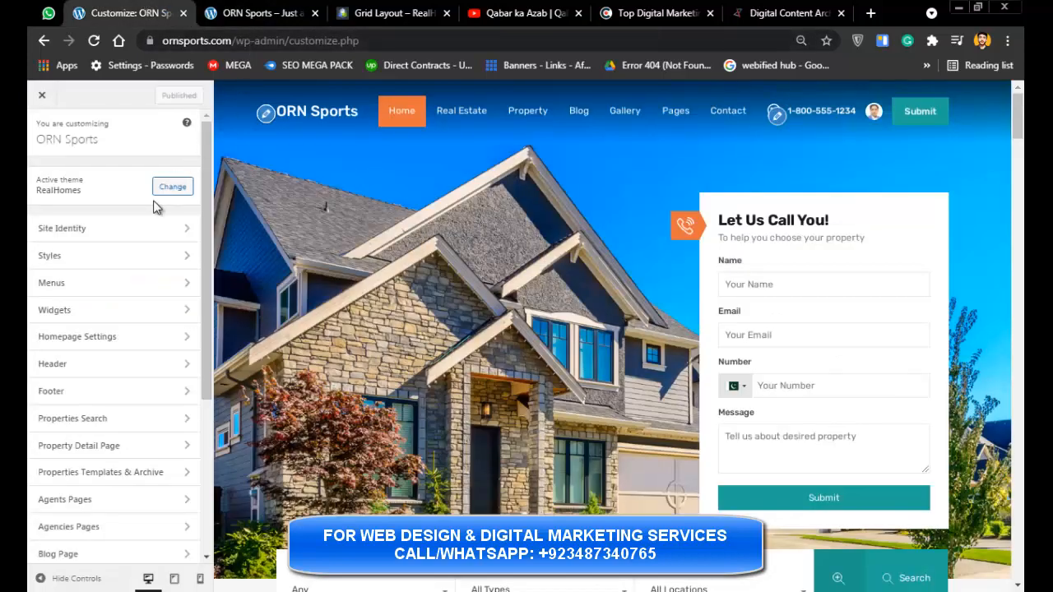
- In the customizer's Site Identity settings, set the site icon to a cropped customer-male-00.jpg from the media library and publish the change
click(134, 233)
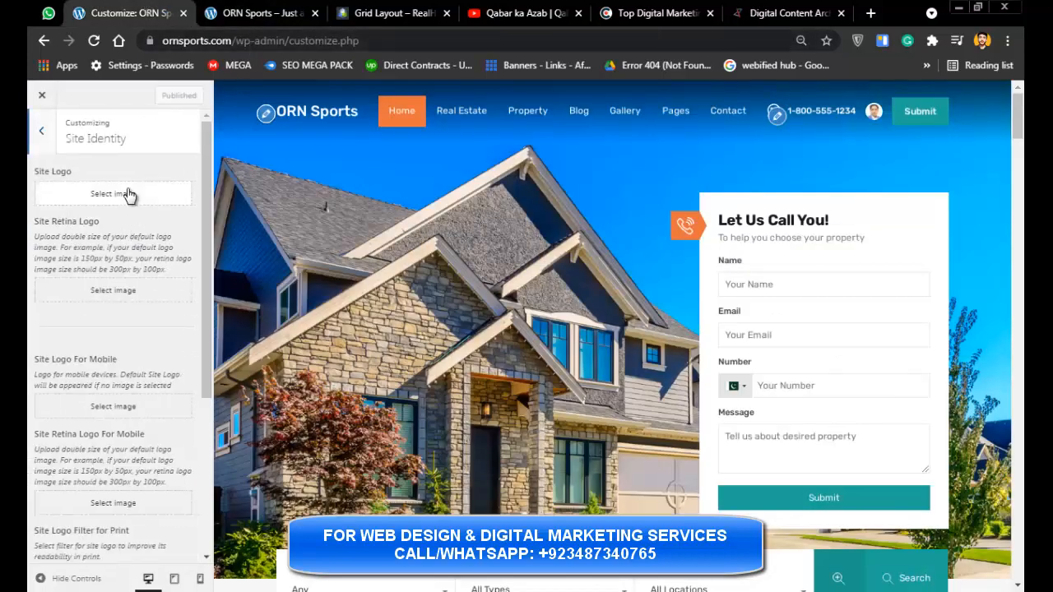
drag(209, 305, 201, 487)
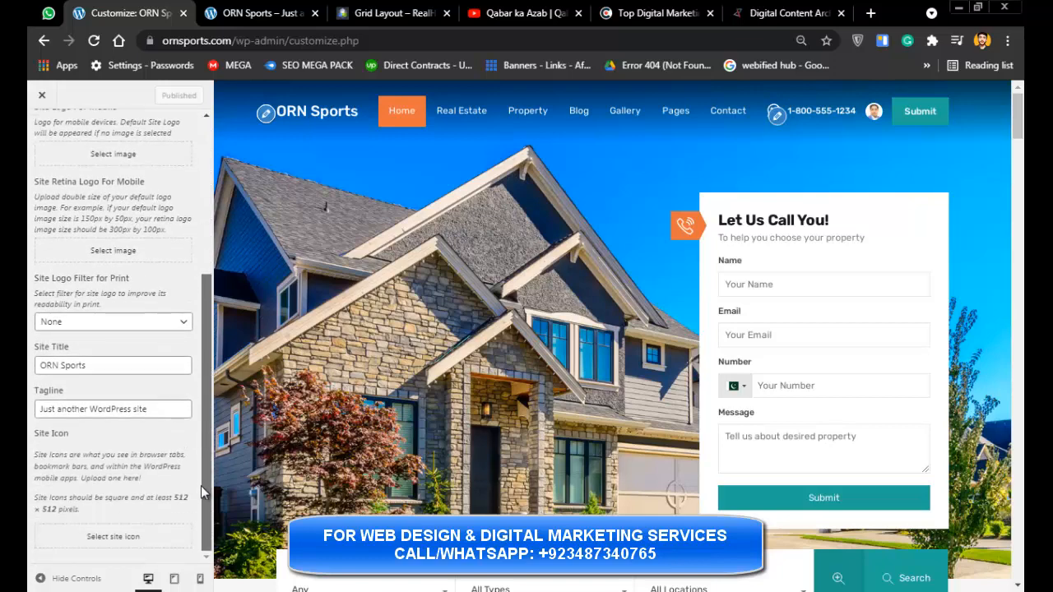
click(116, 539)
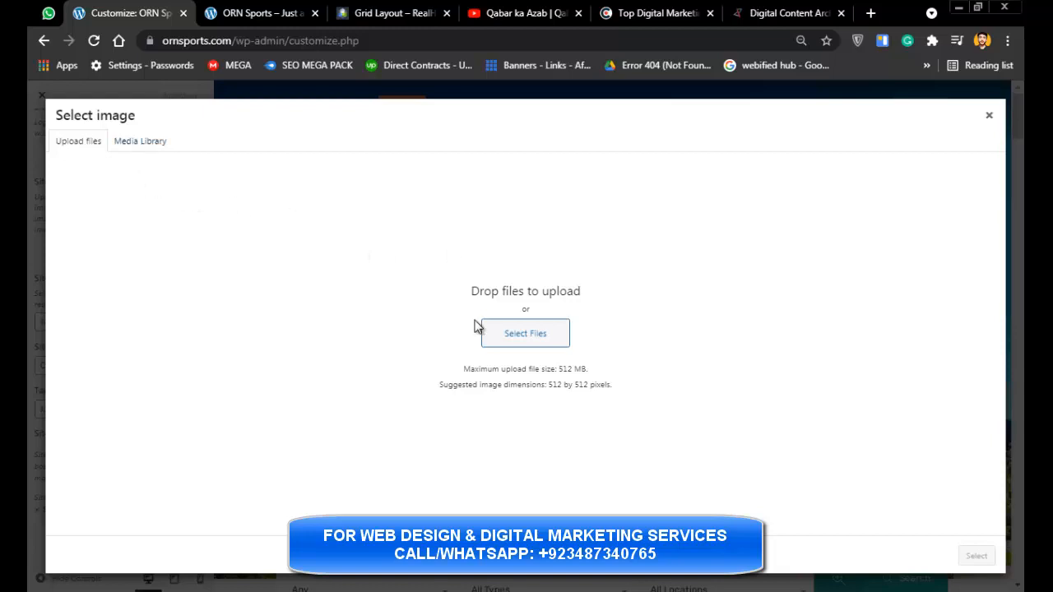
click(503, 339)
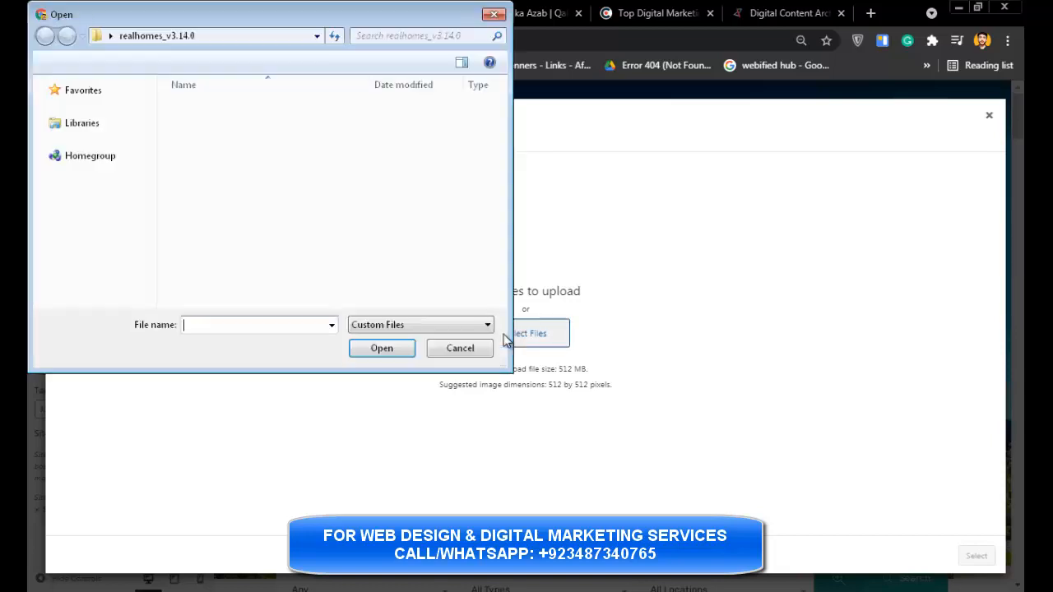
click(455, 353)
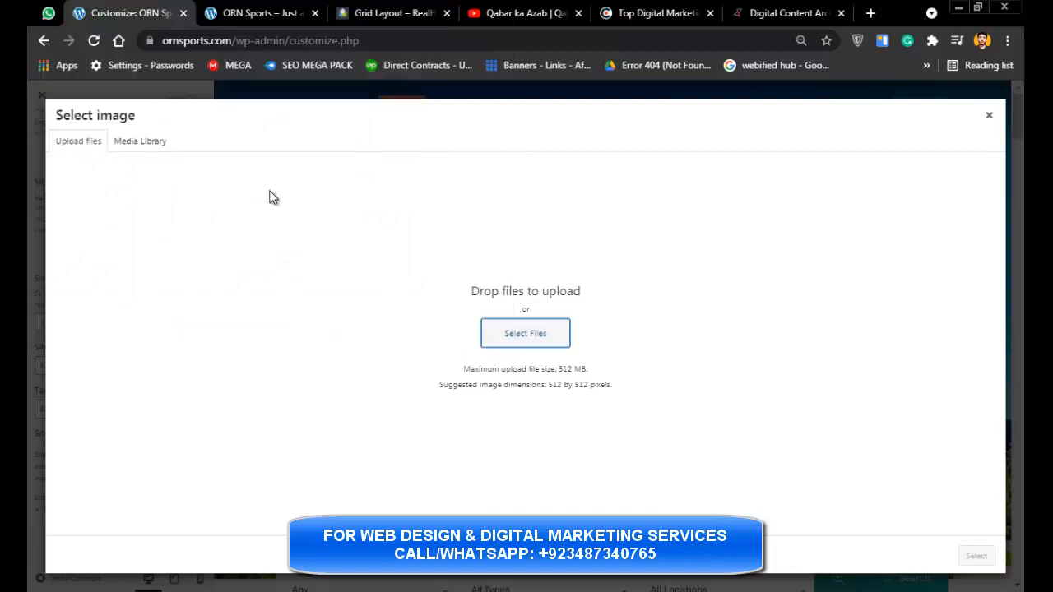
click(116, 148)
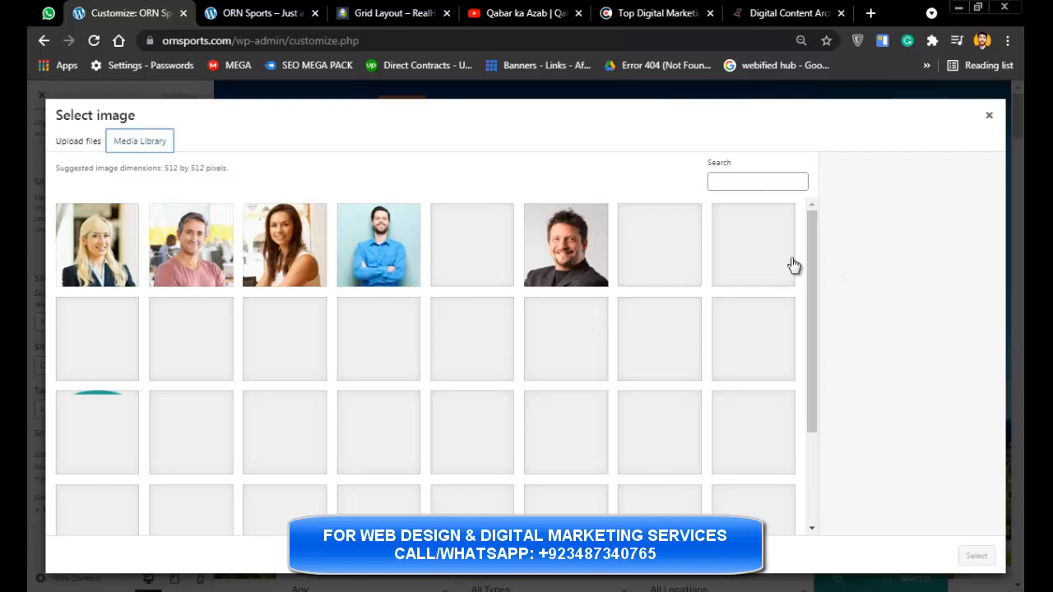
drag(811, 255, 812, 228)
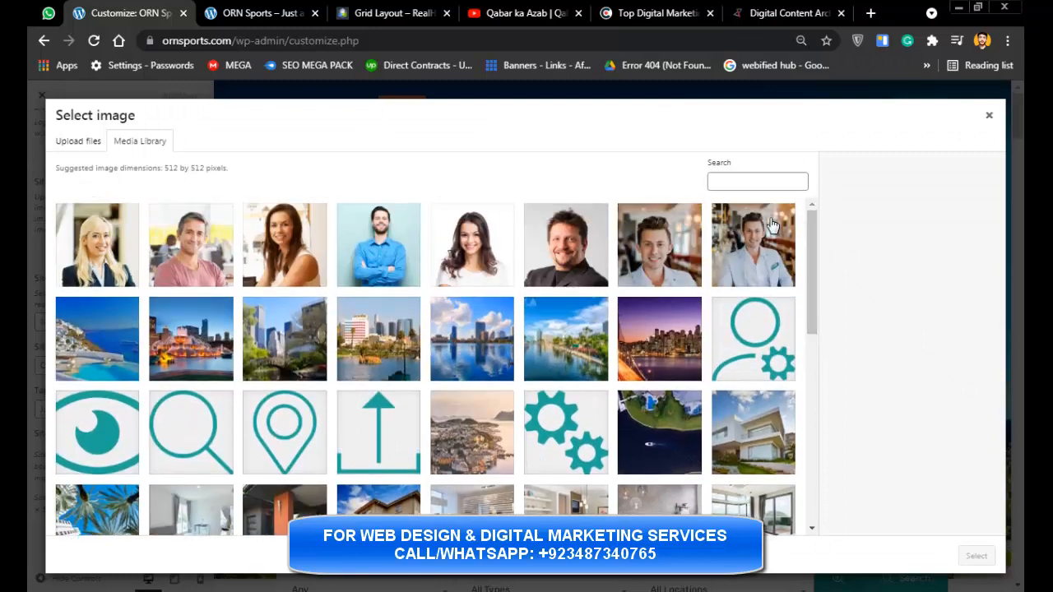
click(177, 252)
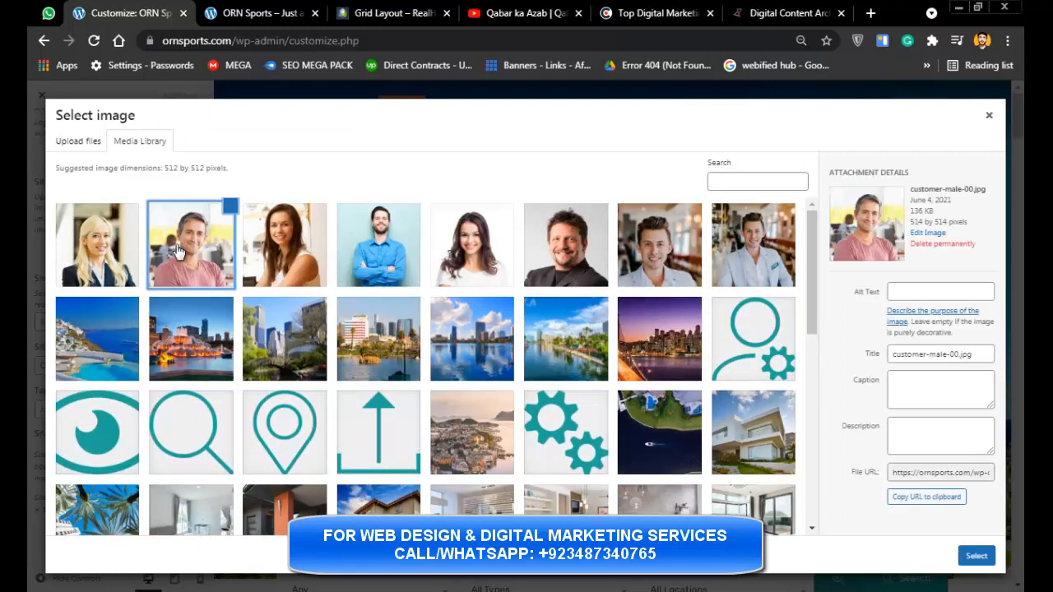
click(977, 557)
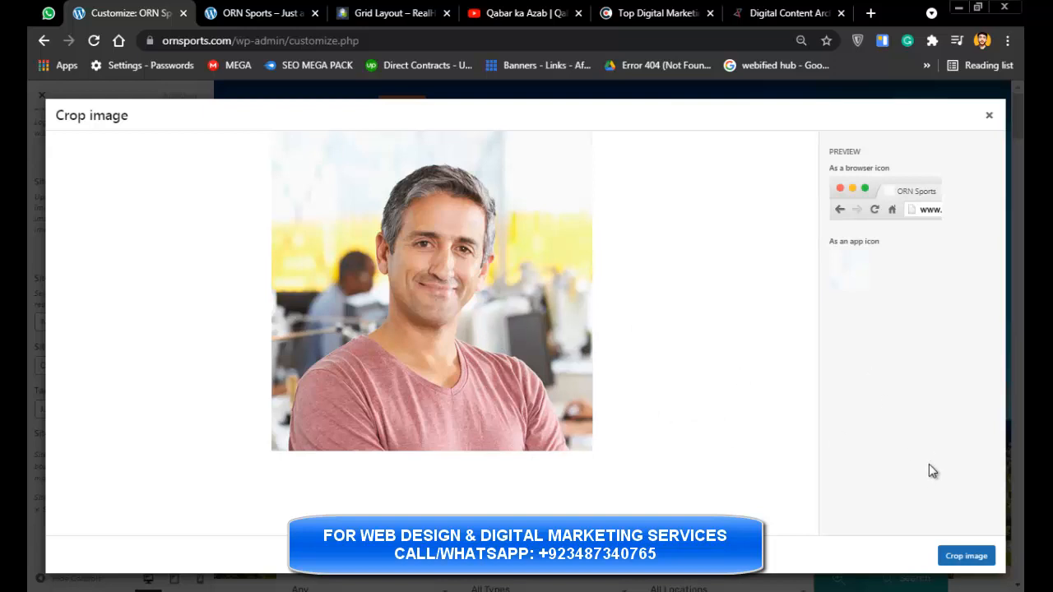
click(975, 556)
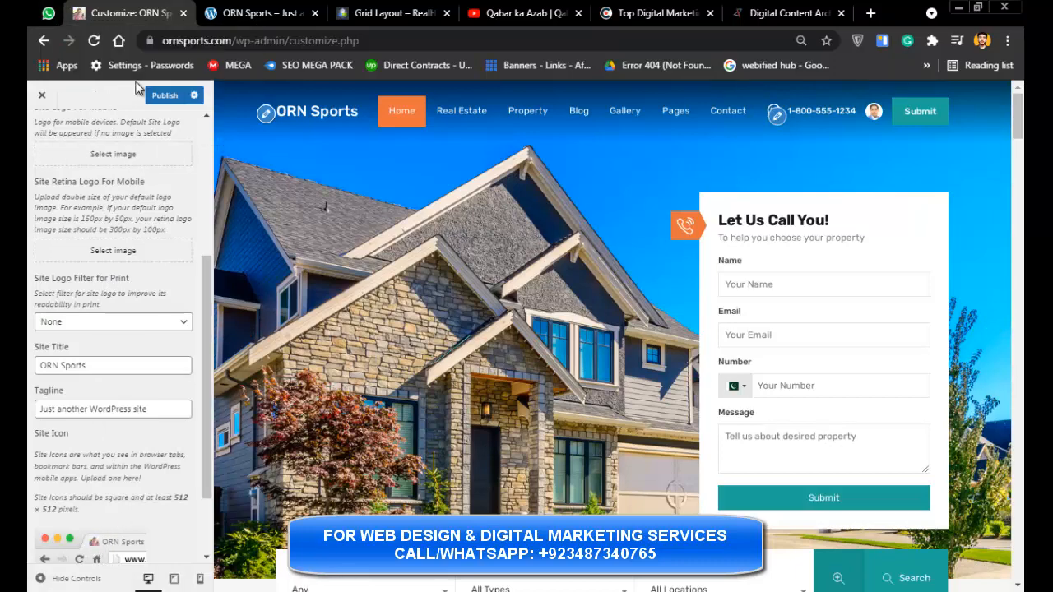
click(164, 96)
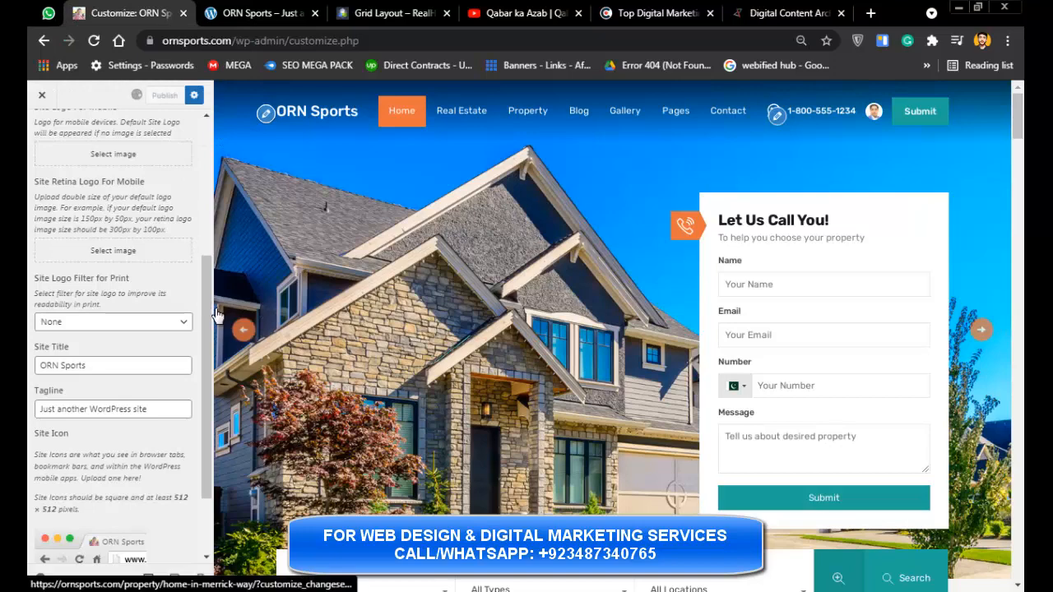
- Set the site logo to the Adobe Homes image one.png from the media library
drag(206, 305, 228, 129)
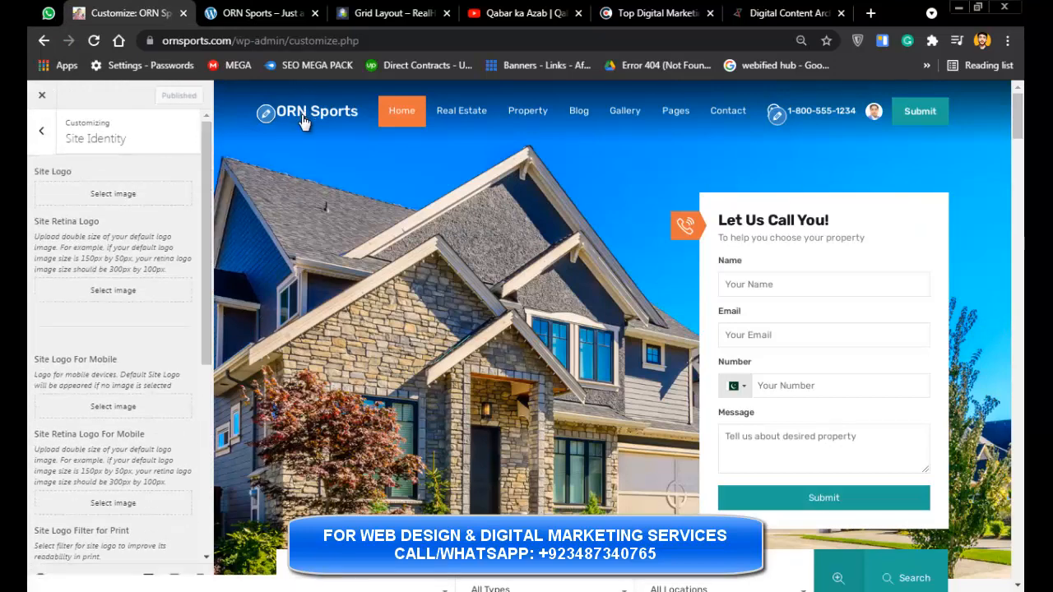
click(146, 197)
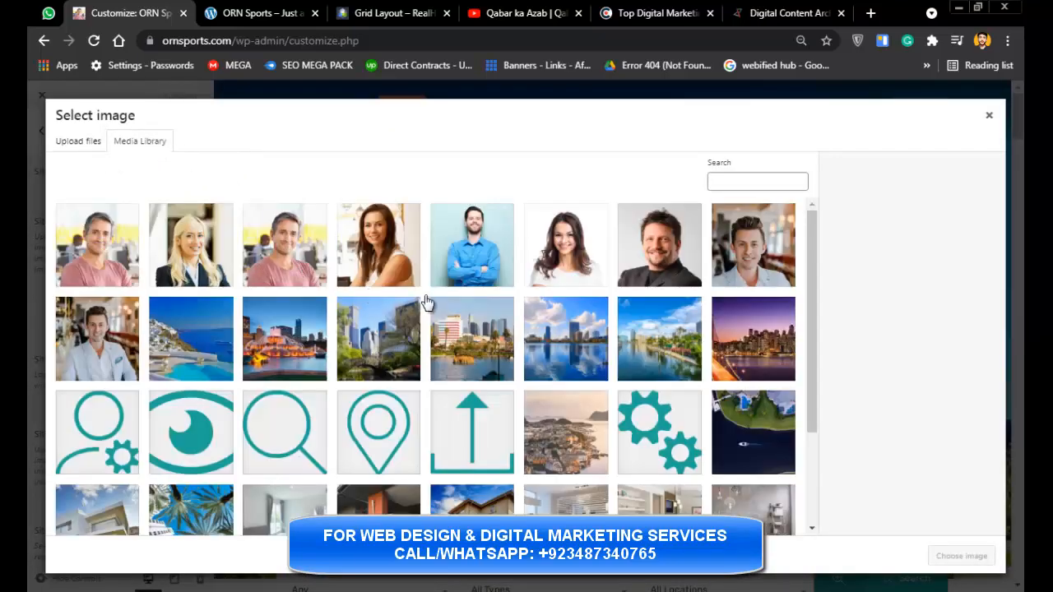
drag(814, 244, 825, 414)
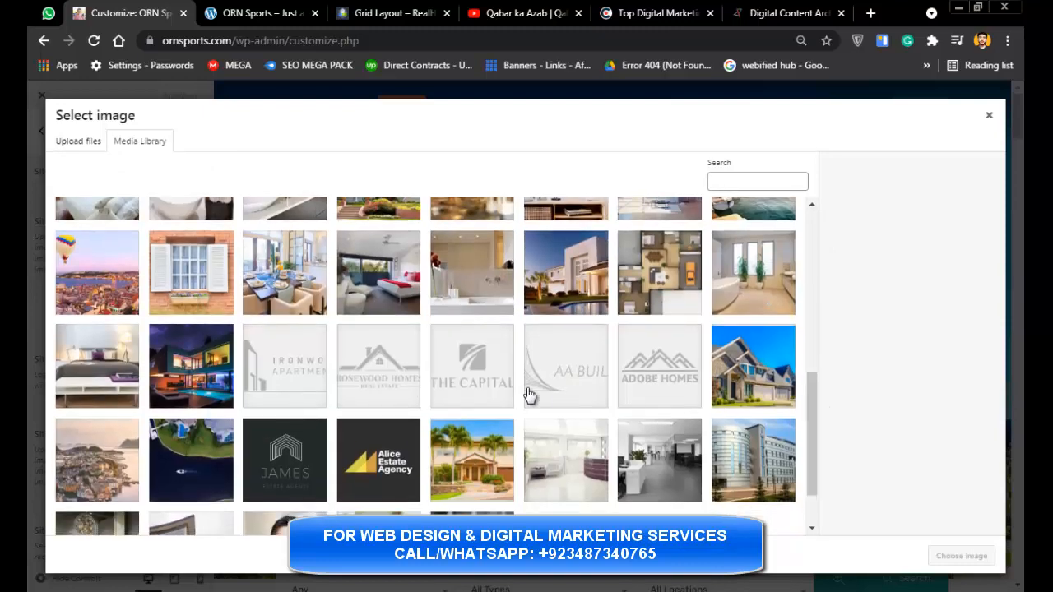
click(489, 372)
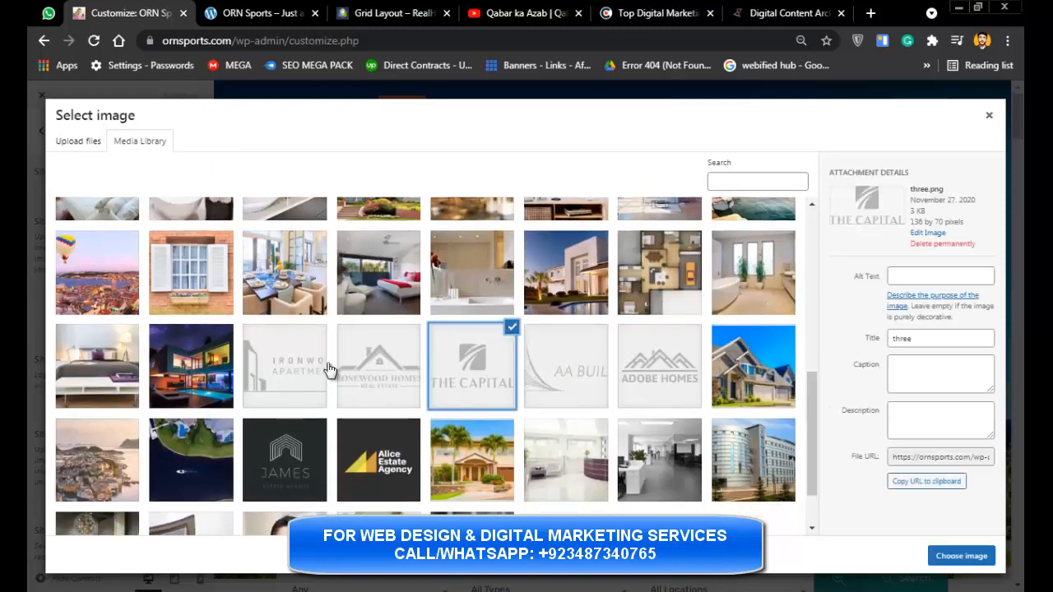
click(665, 362)
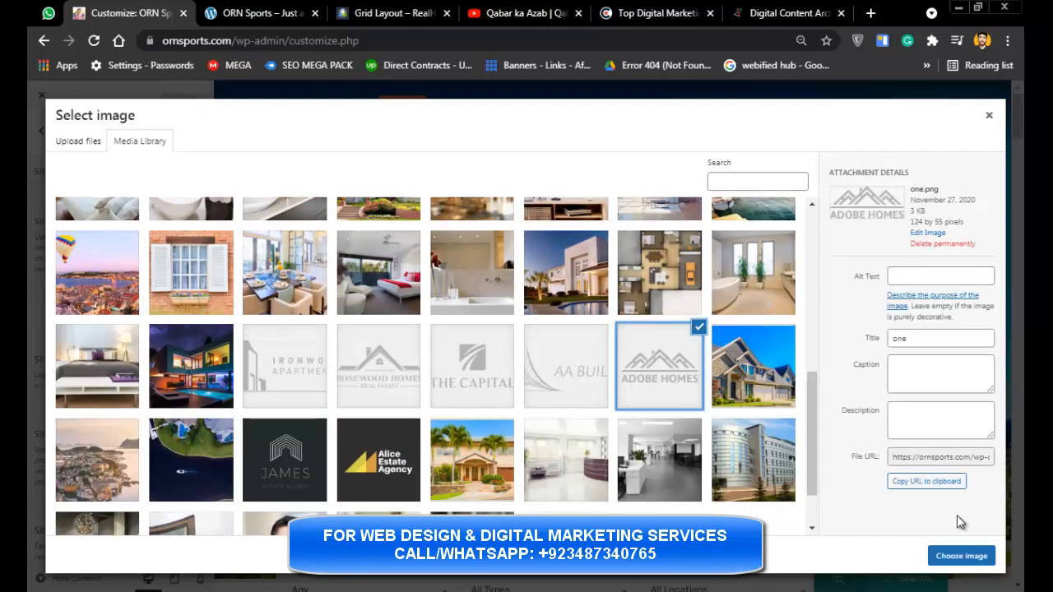
click(979, 563)
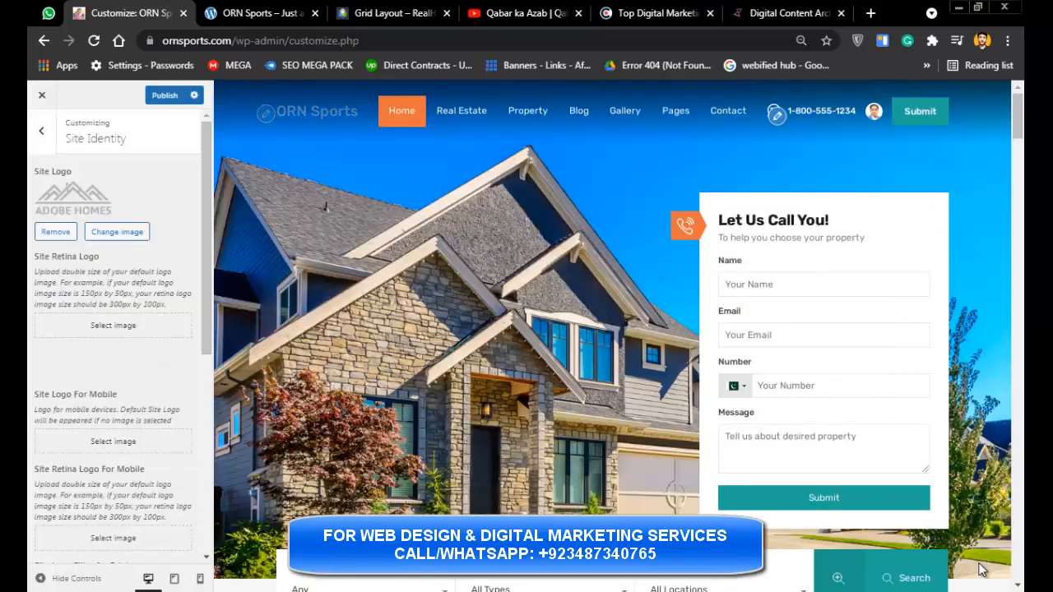
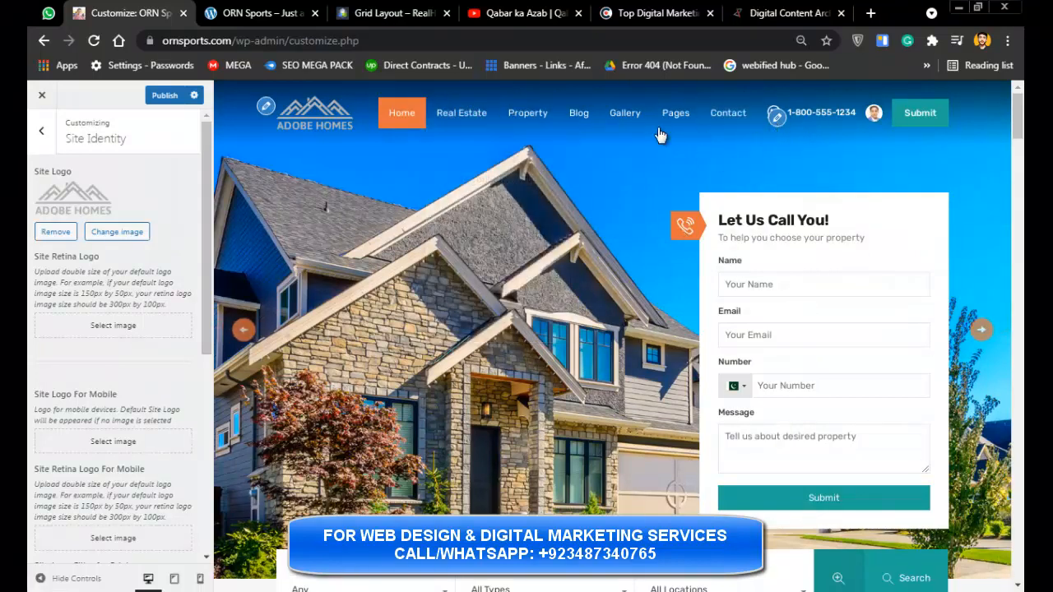
- Examine the homepage preview with its new logo and the header's contact information settings, and return to the main customizer list
scroll(837, 250, down, 1)
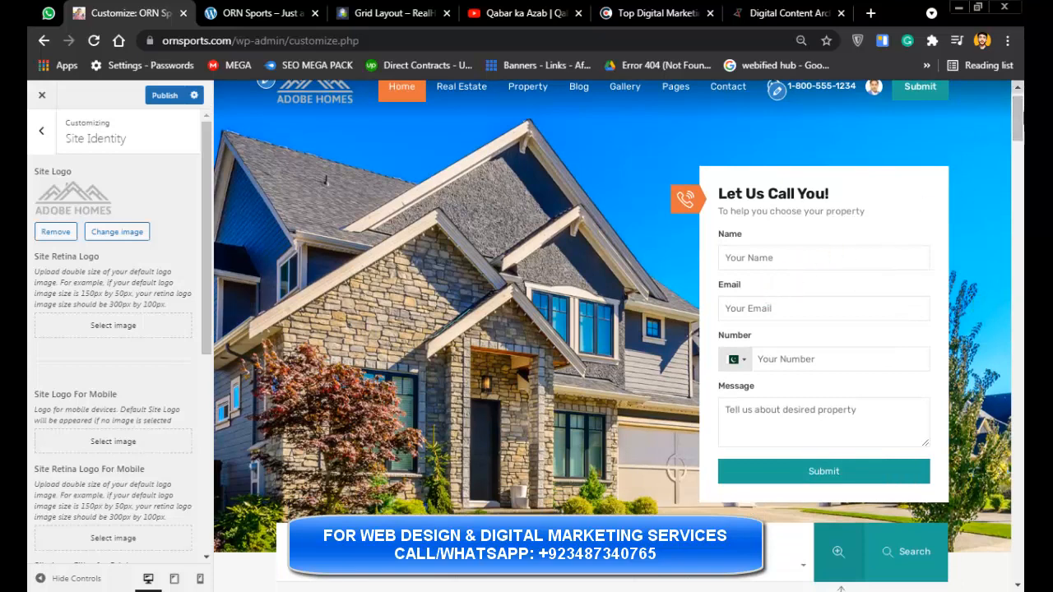
scroll(883, 274, down, 5)
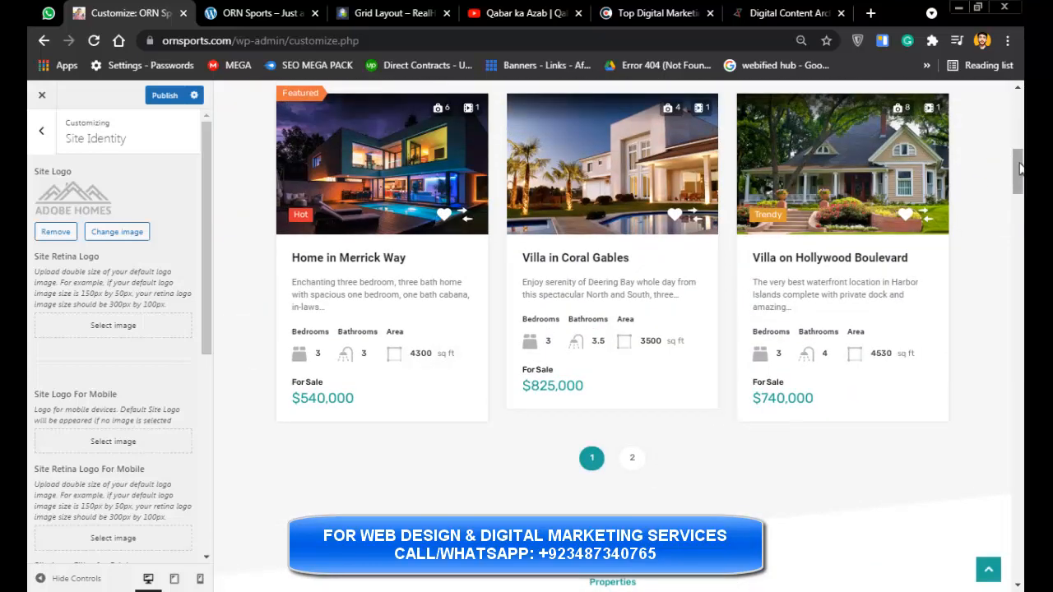
scroll(1024, 214, up, 6)
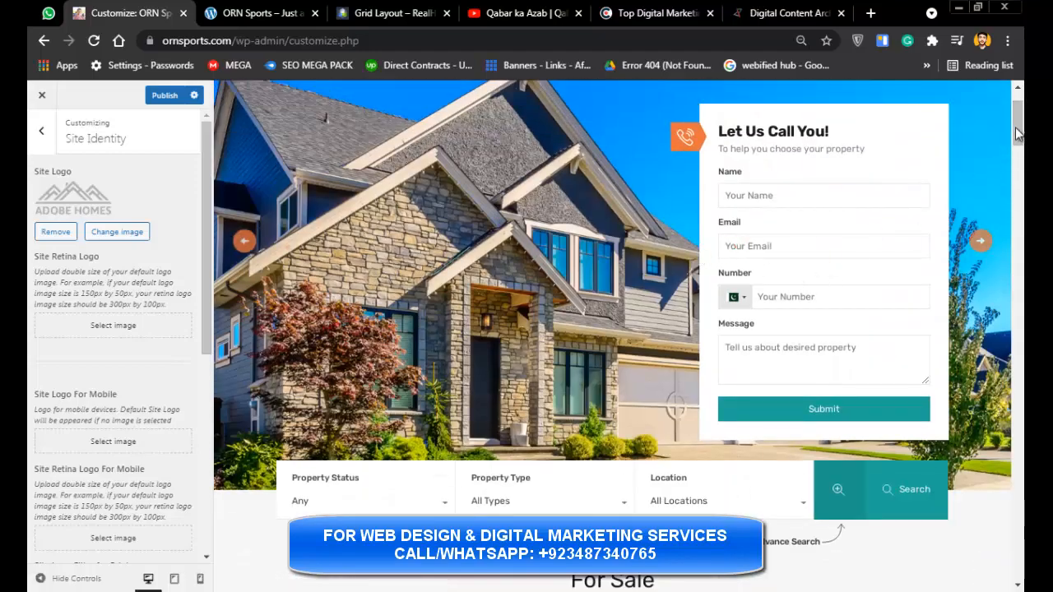
scroll(905, 205, up, 1)
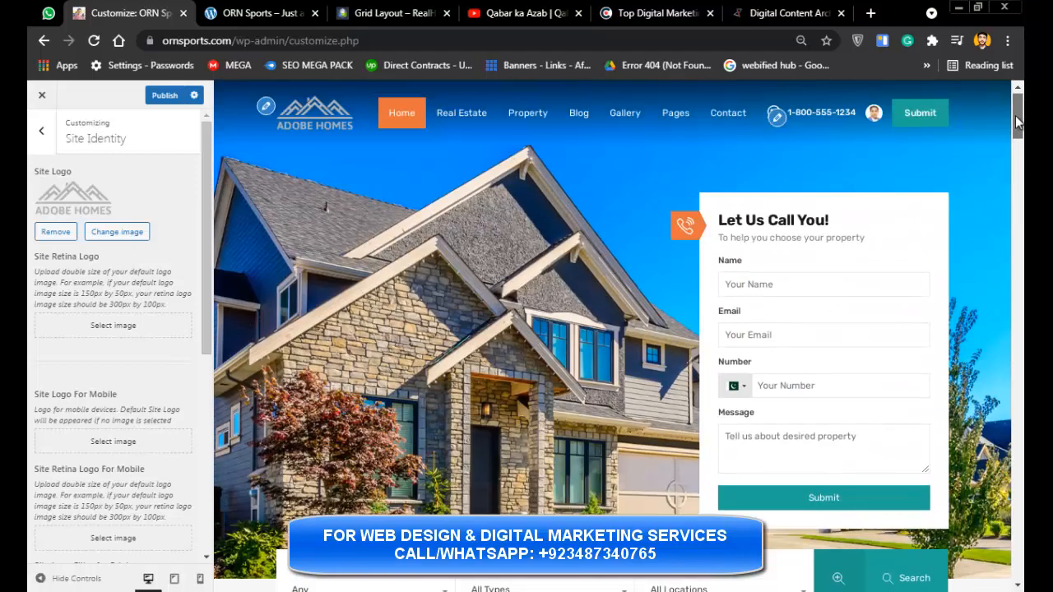
click(777, 118)
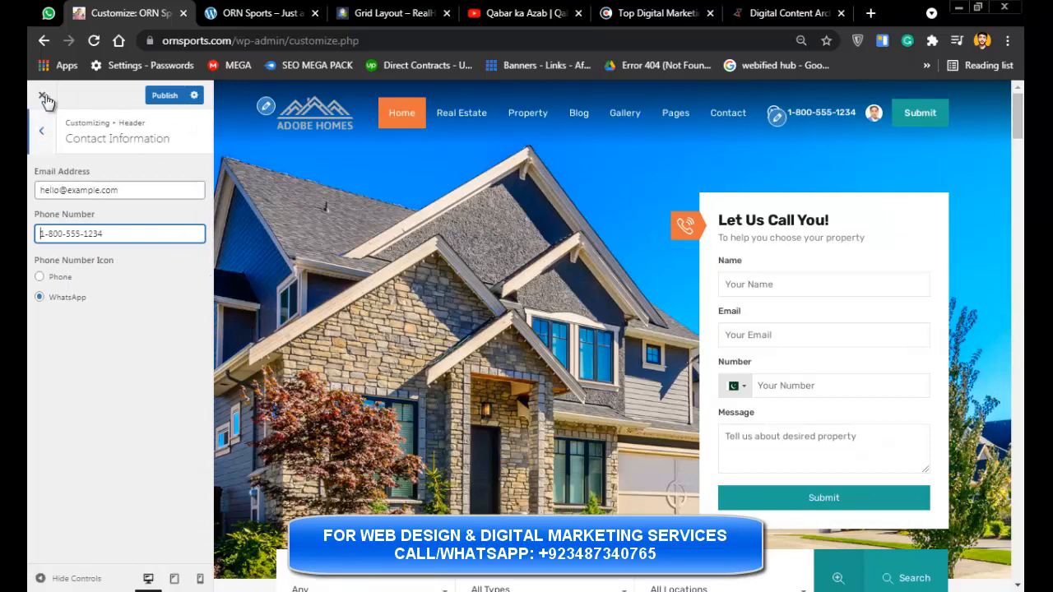
click(45, 133)
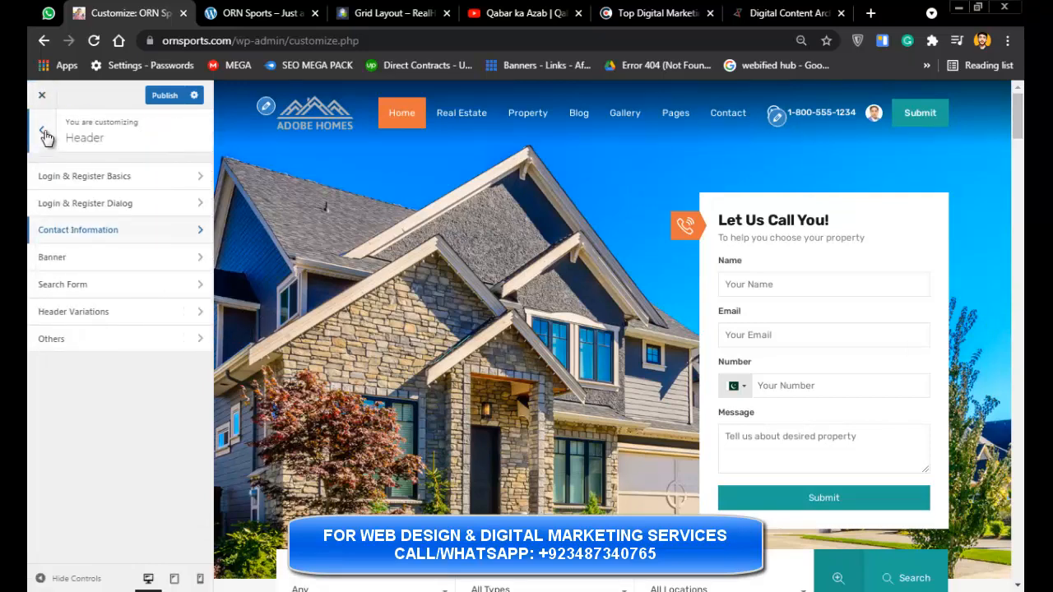
click(45, 134)
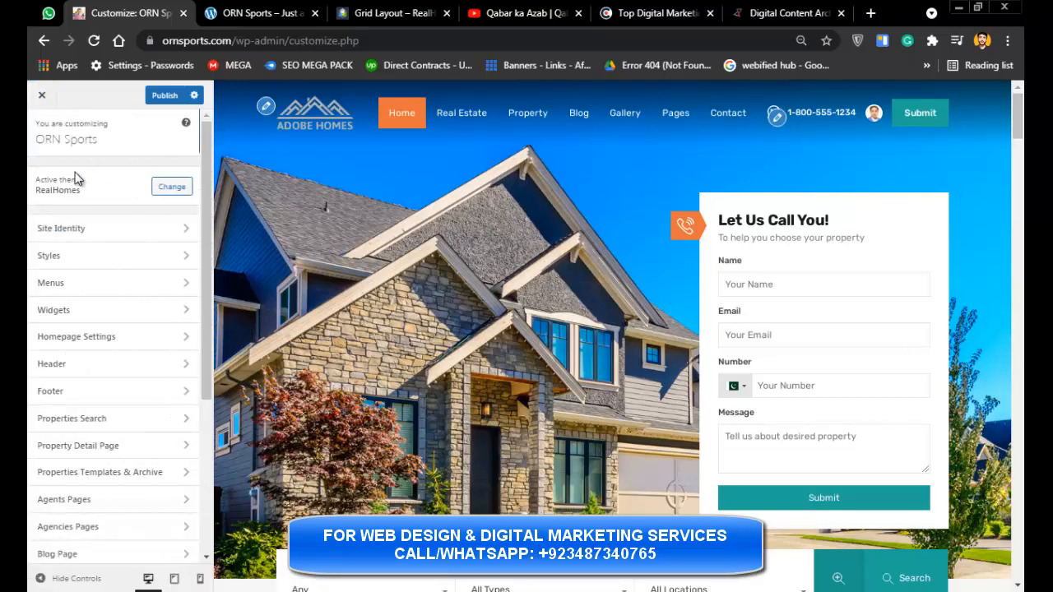
- Reopen the Site Identity settings and preview the homepage at mobile and tablet sizes
click(90, 233)
drag(205, 232, 205, 305)
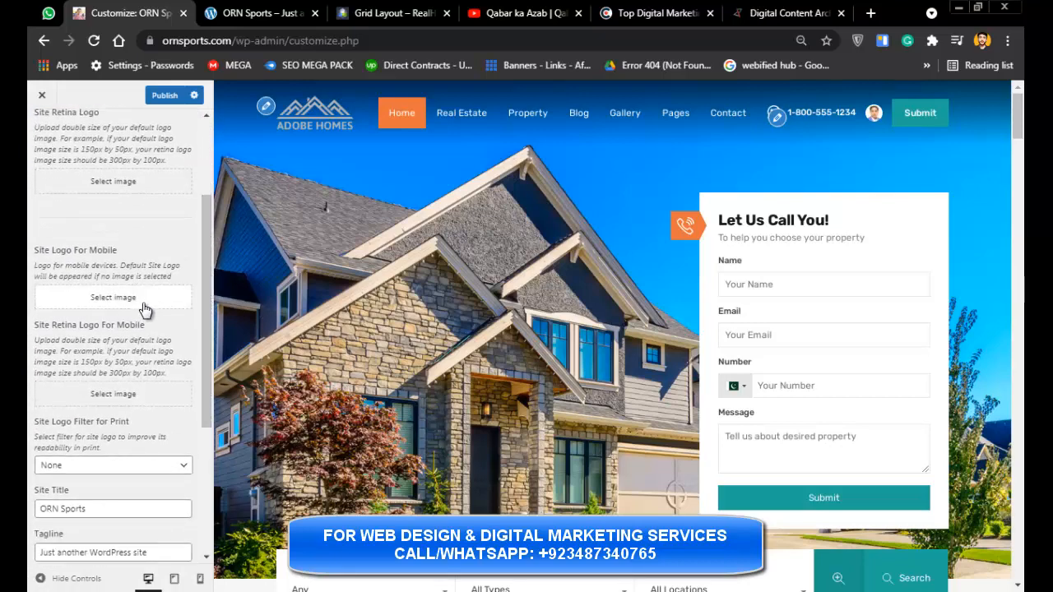
click(204, 581)
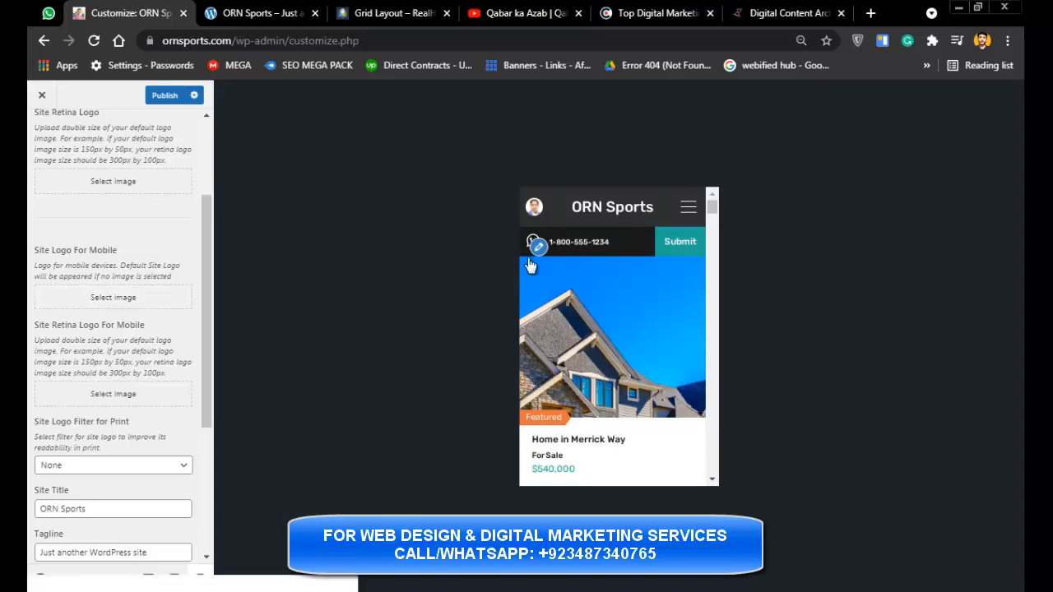
scroll(718, 213, down, 1)
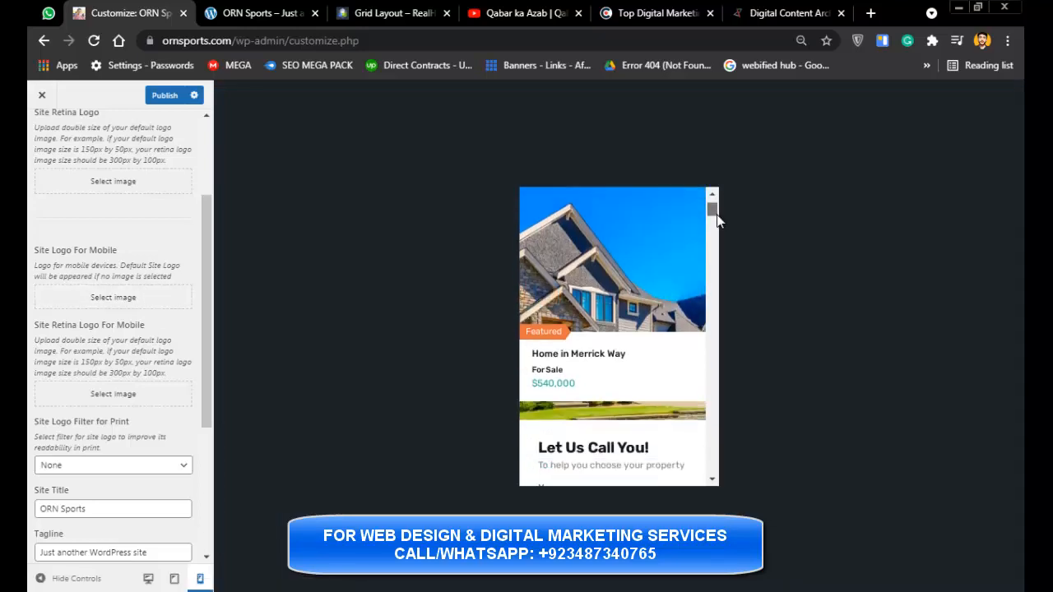
scroll(717, 212, up, 1)
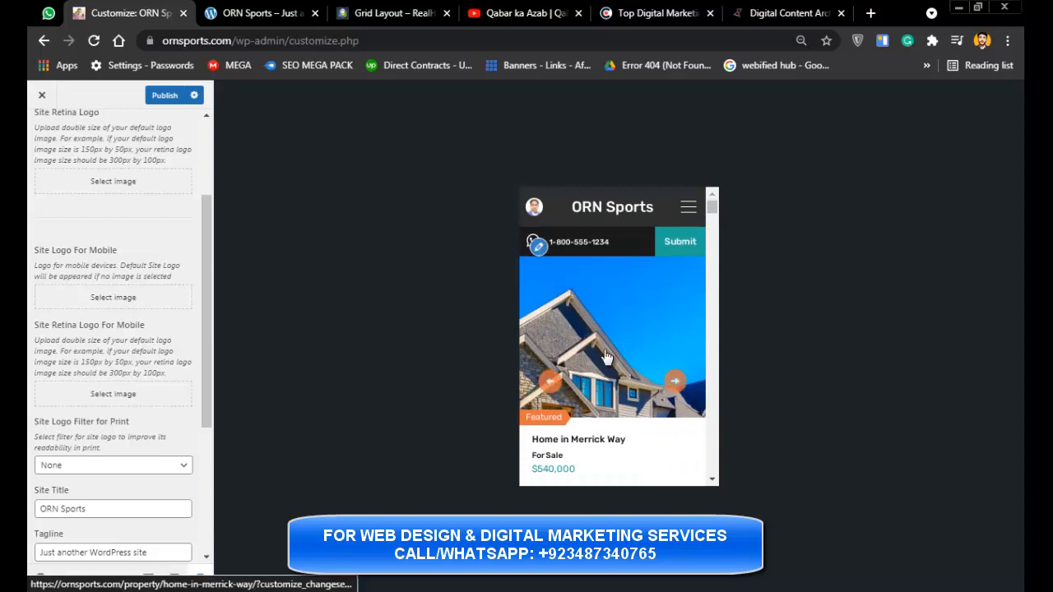
click(173, 580)
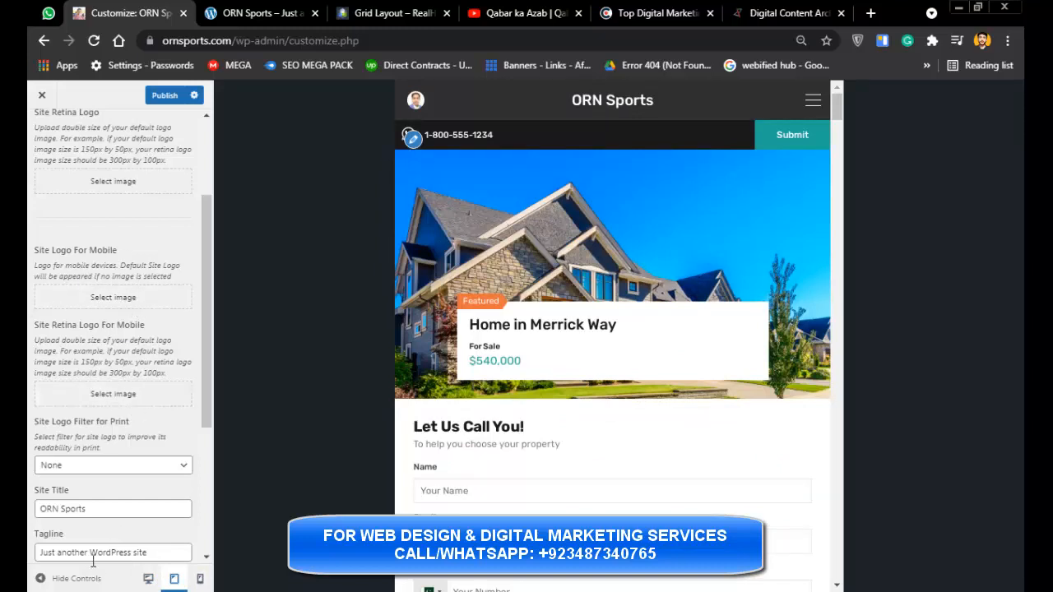
- Review the print logo filter, site title and tagline fields in Site Identity, and switch the preview back to desktop size
scroll(202, 393, down, 1)
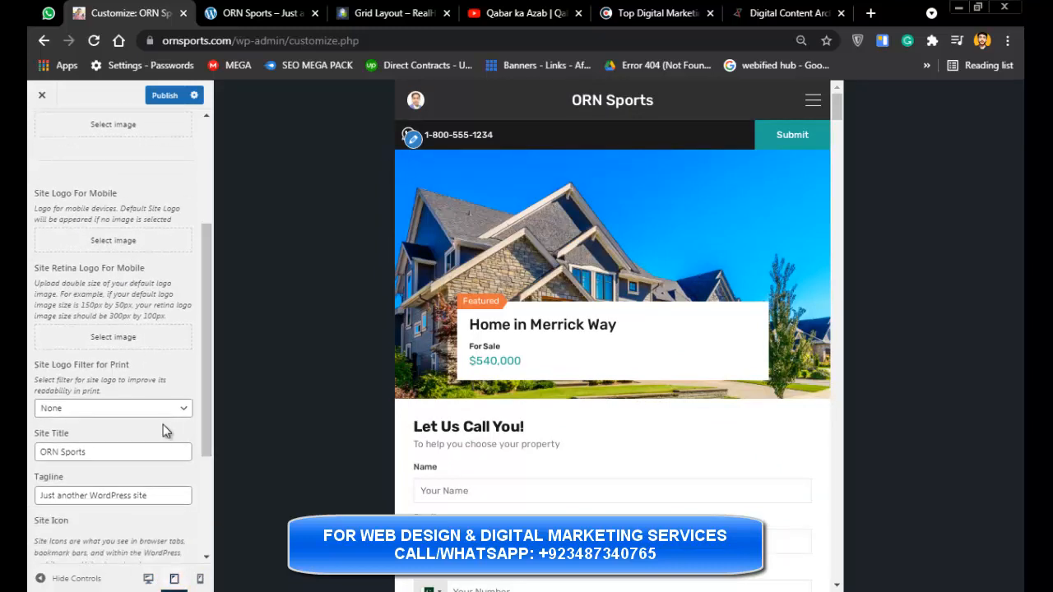
click(142, 409)
click(141, 410)
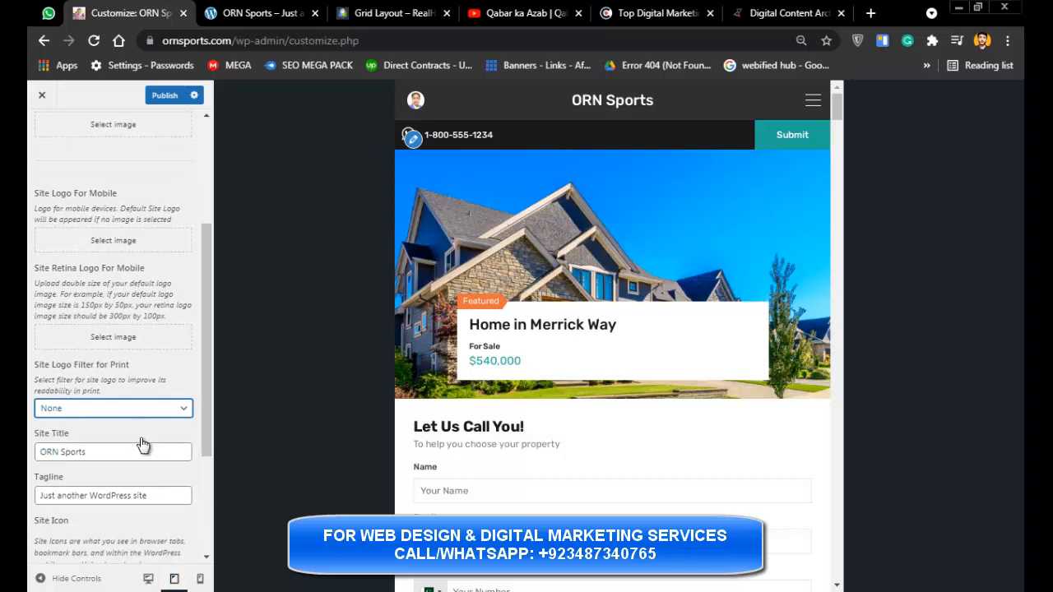
click(142, 447)
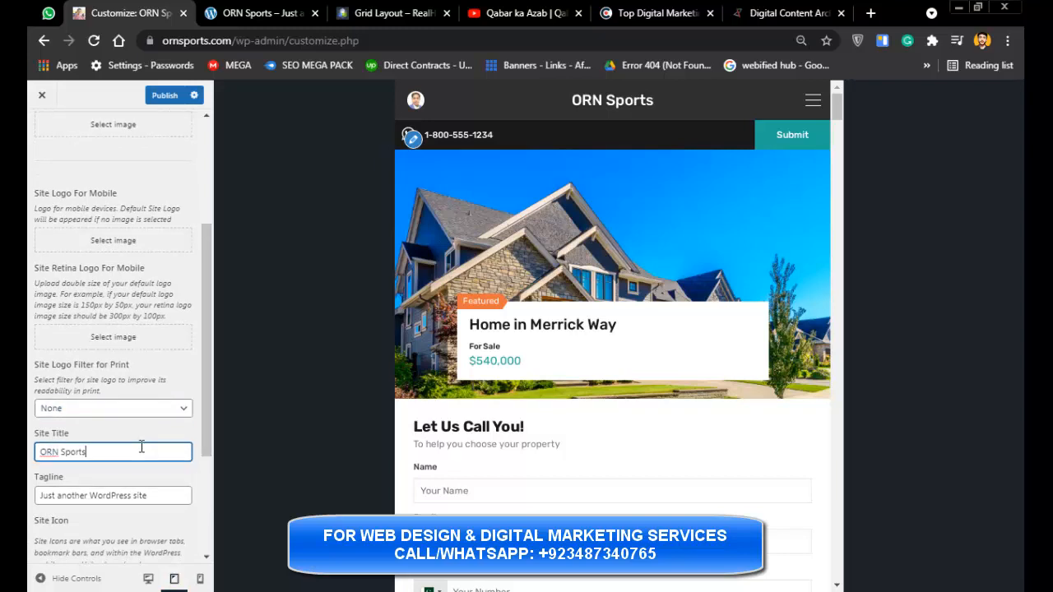
click(132, 495)
triple_click(132, 494)
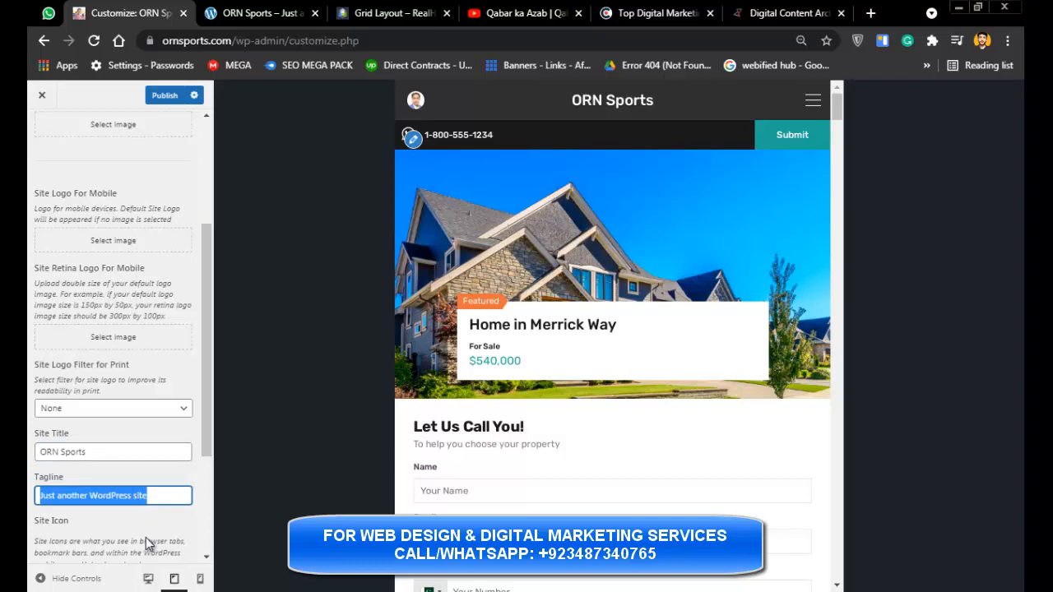
click(150, 578)
click(151, 579)
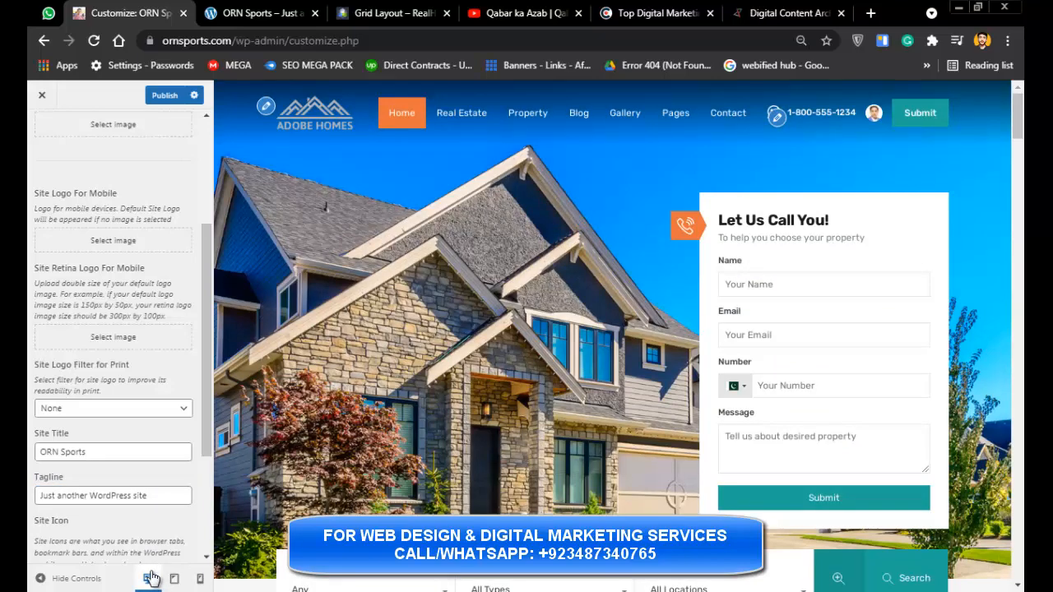
scroll(87, 154, up, 3)
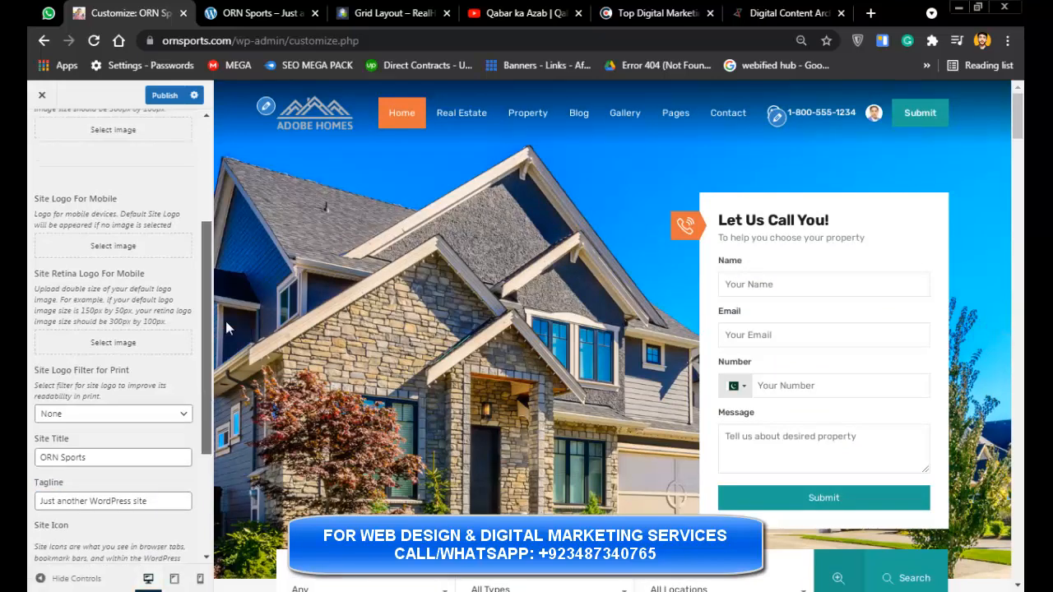
- Open the Styles settings and review their Background Image, Header and Footer sections
click(40, 131)
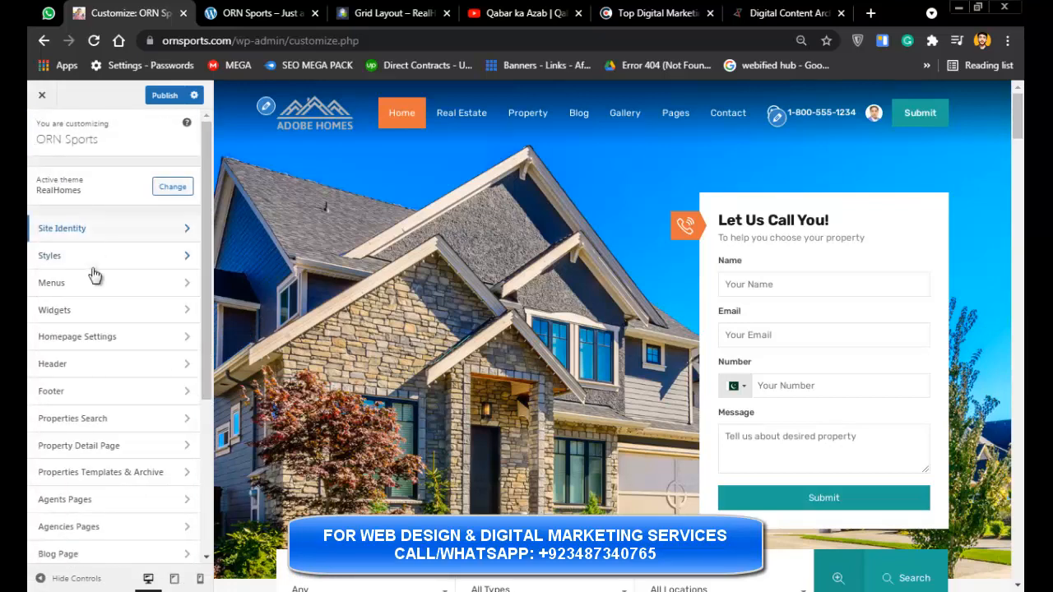
click(86, 257)
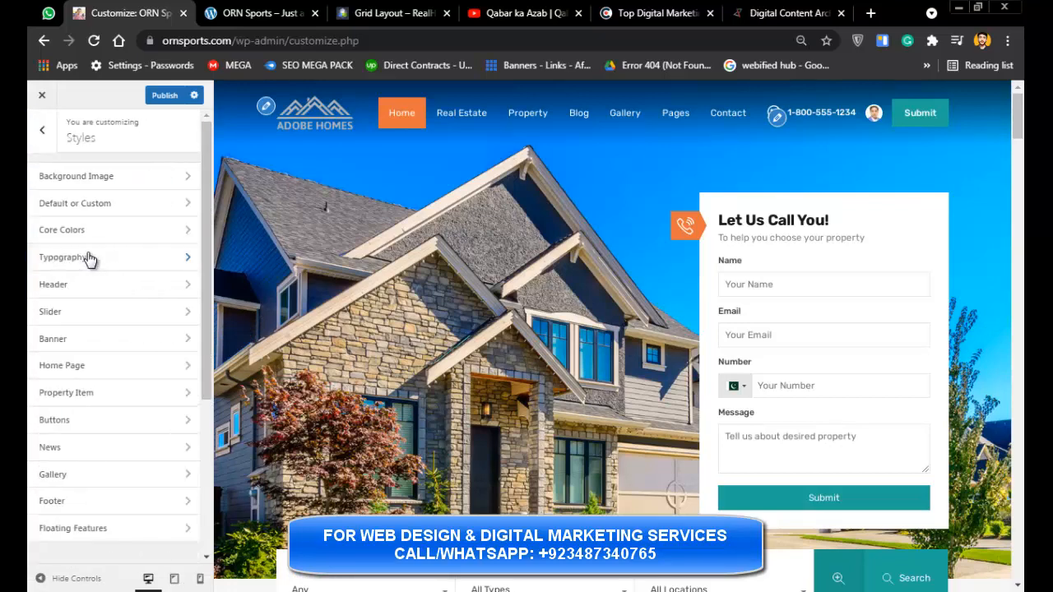
click(101, 186)
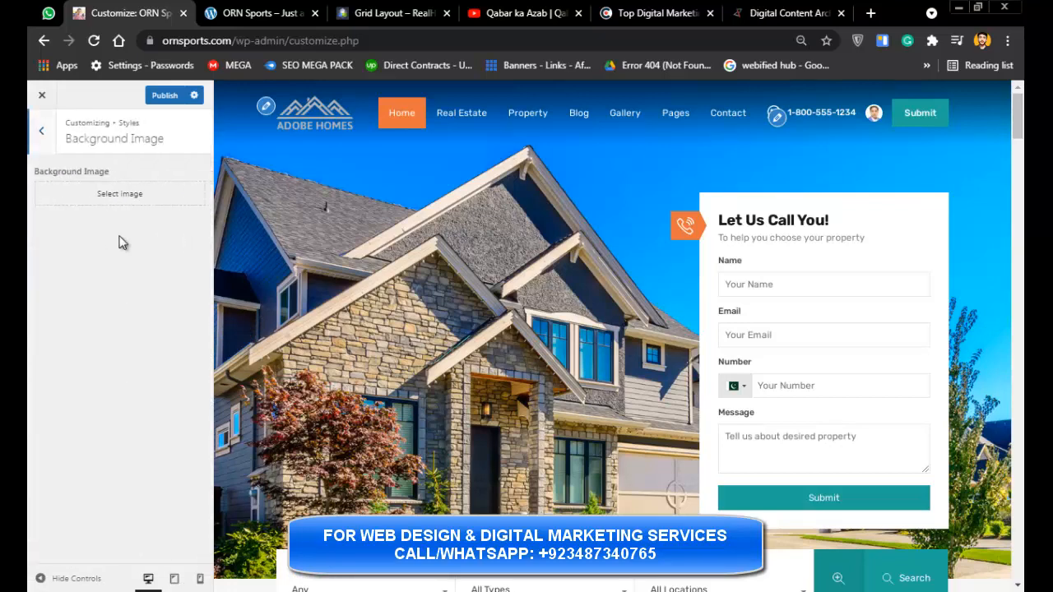
click(37, 132)
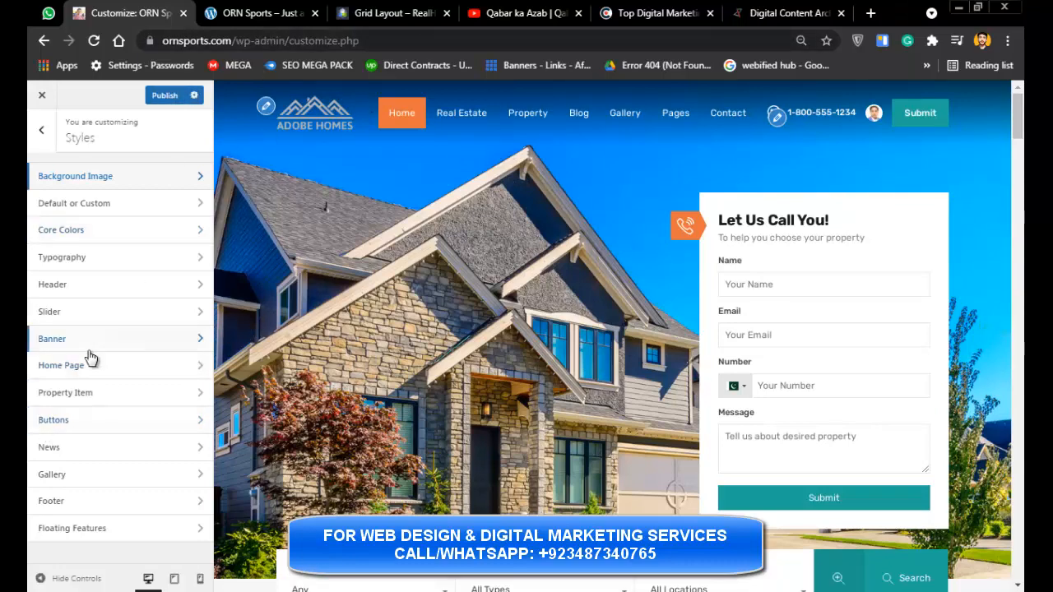
click(114, 282)
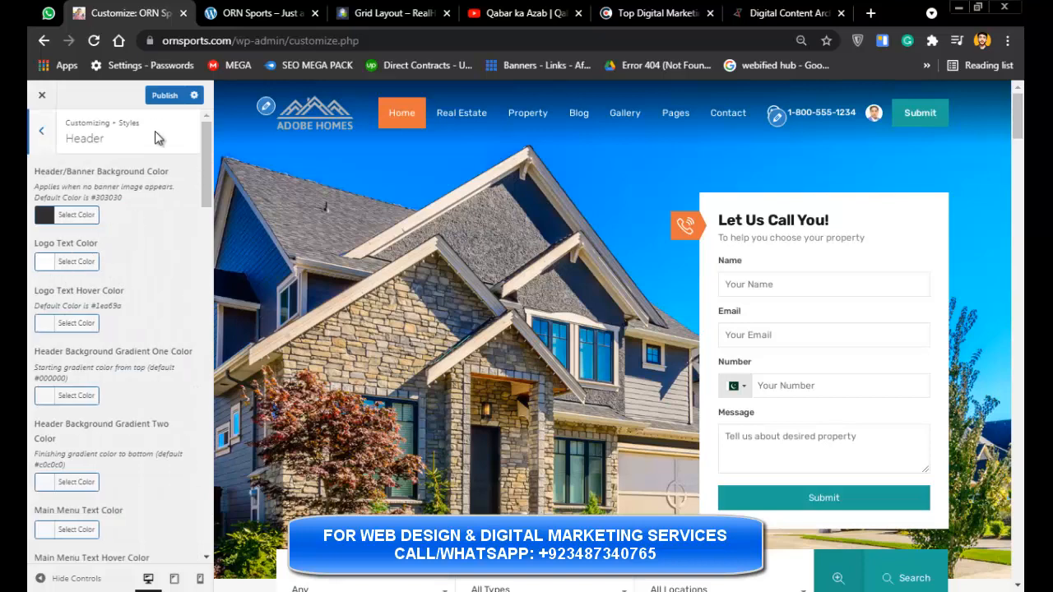
click(41, 136)
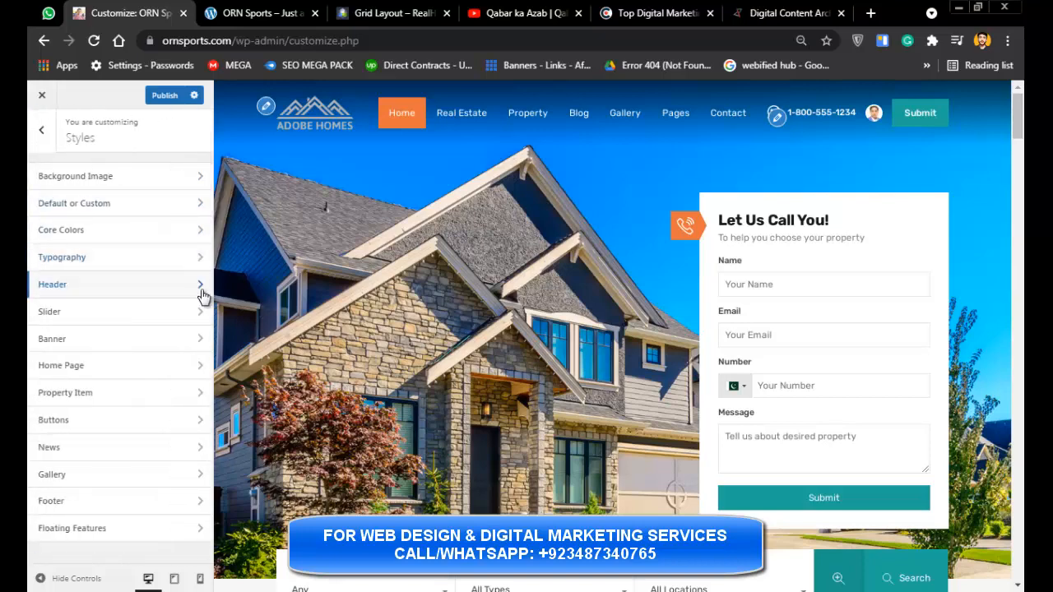
click(98, 503)
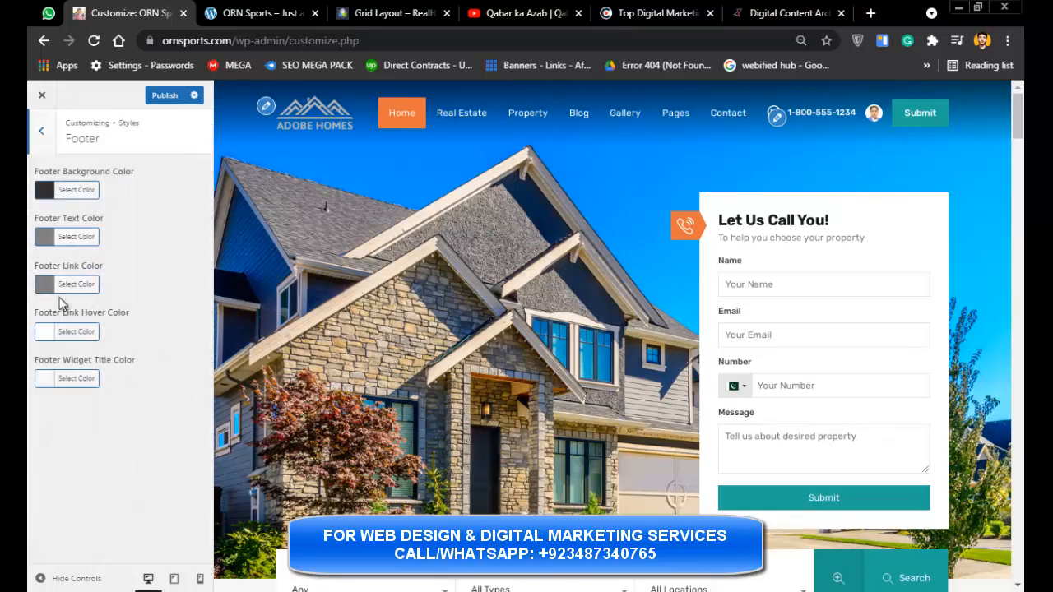
click(53, 143)
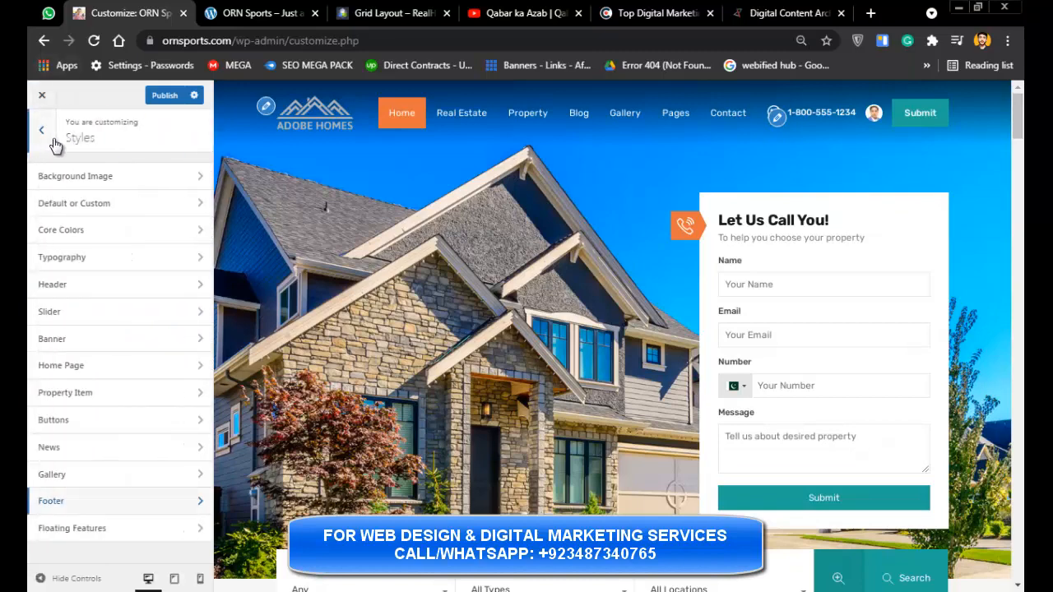
- Review the Typography font options and the Slider color options in the Styles settings
click(83, 258)
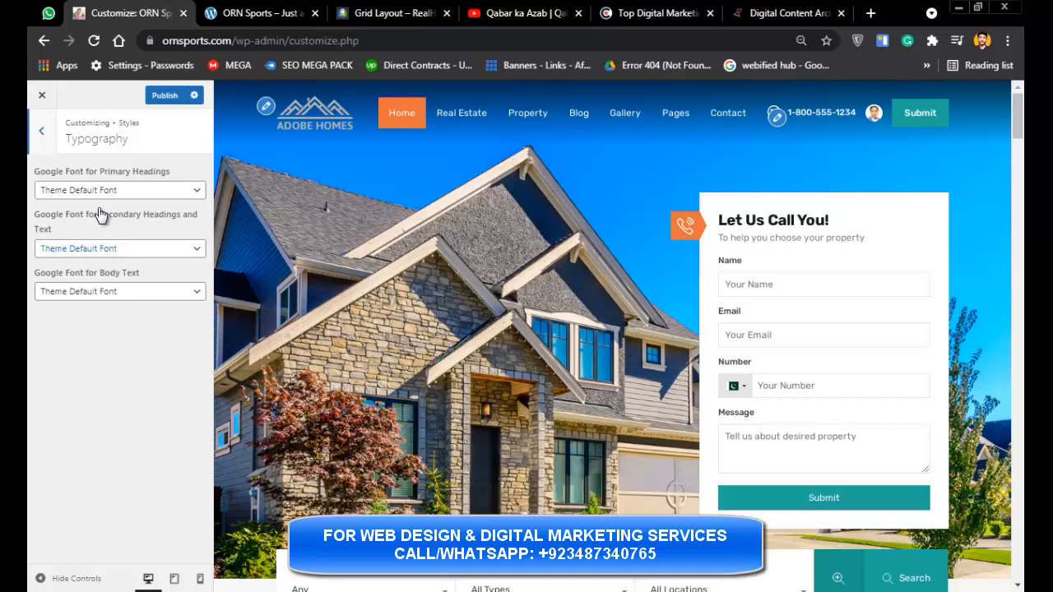
click(43, 140)
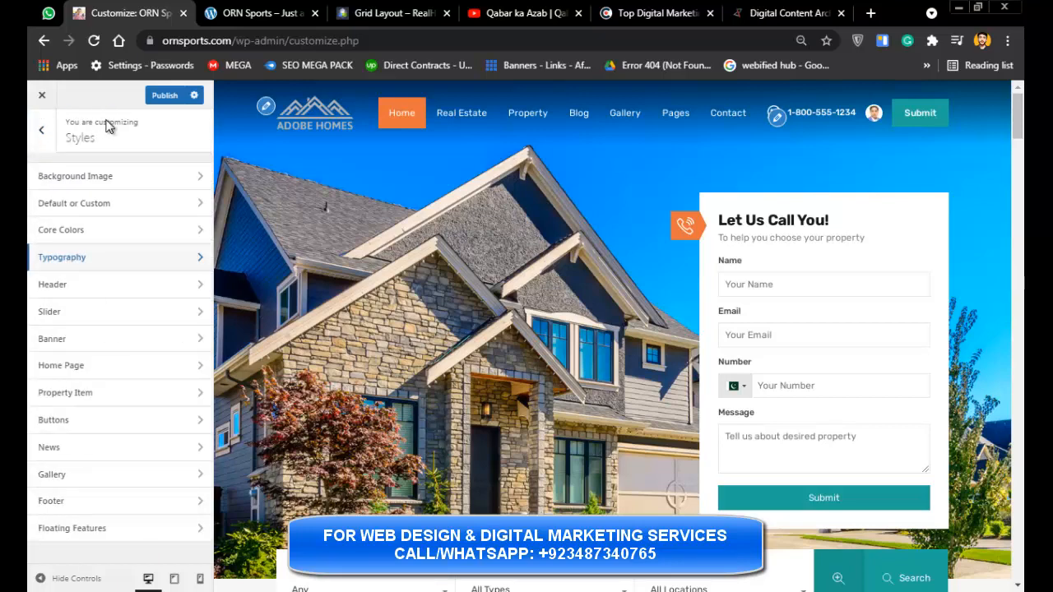
click(62, 317)
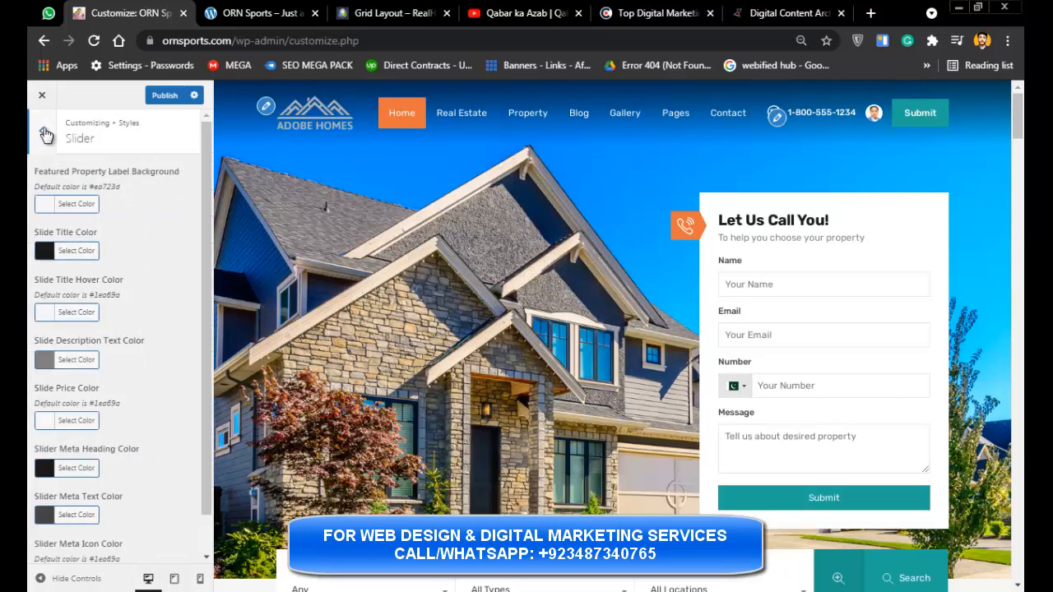
click(45, 134)
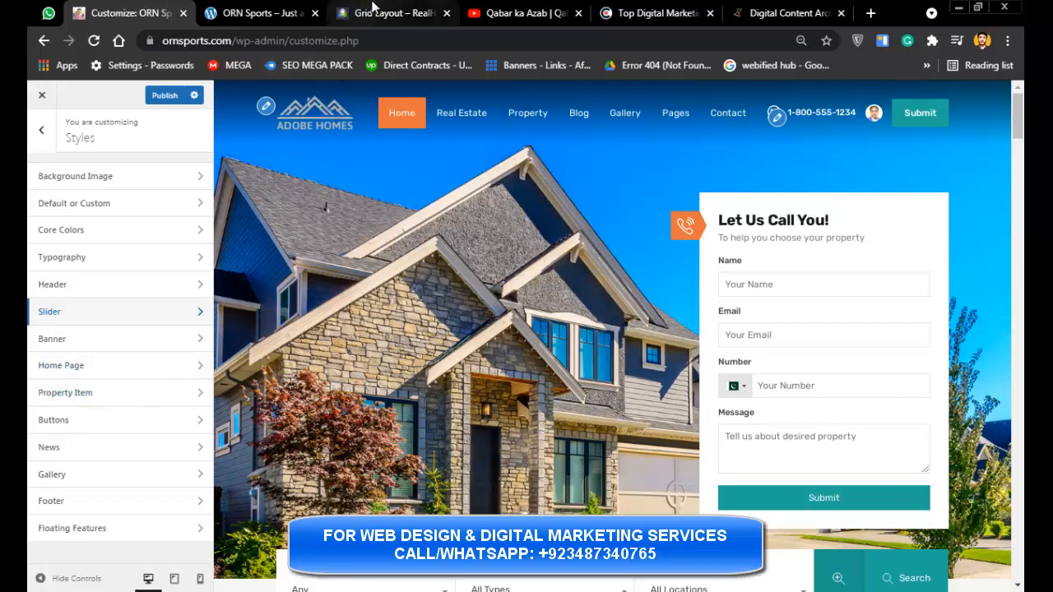
- Publish the customizer changes and switch to the browser tab showing the live ORN Sports site
click(247, 12)
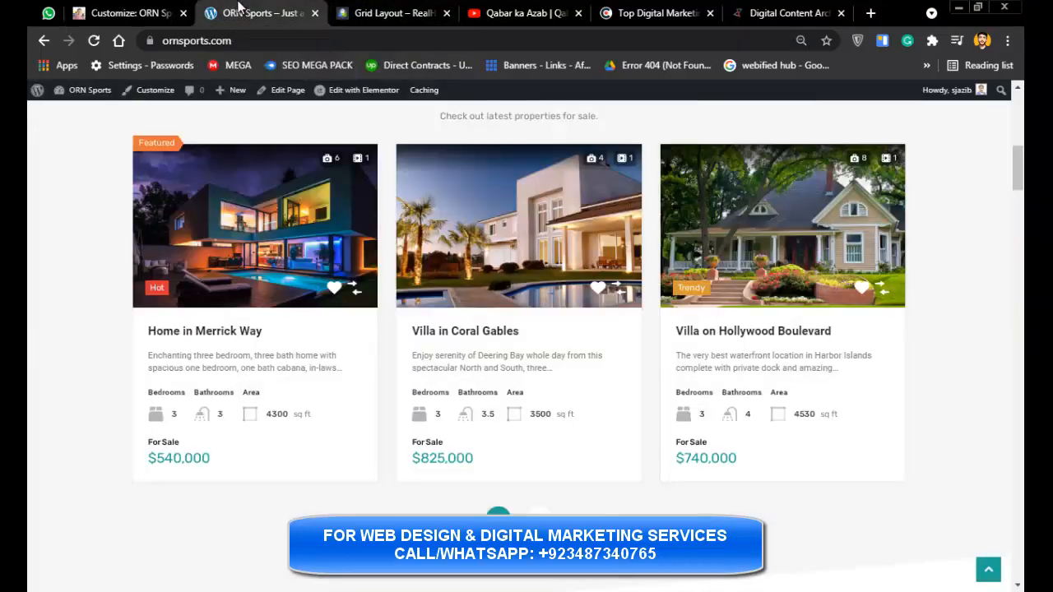
click(356, 13)
click(262, 12)
click(131, 12)
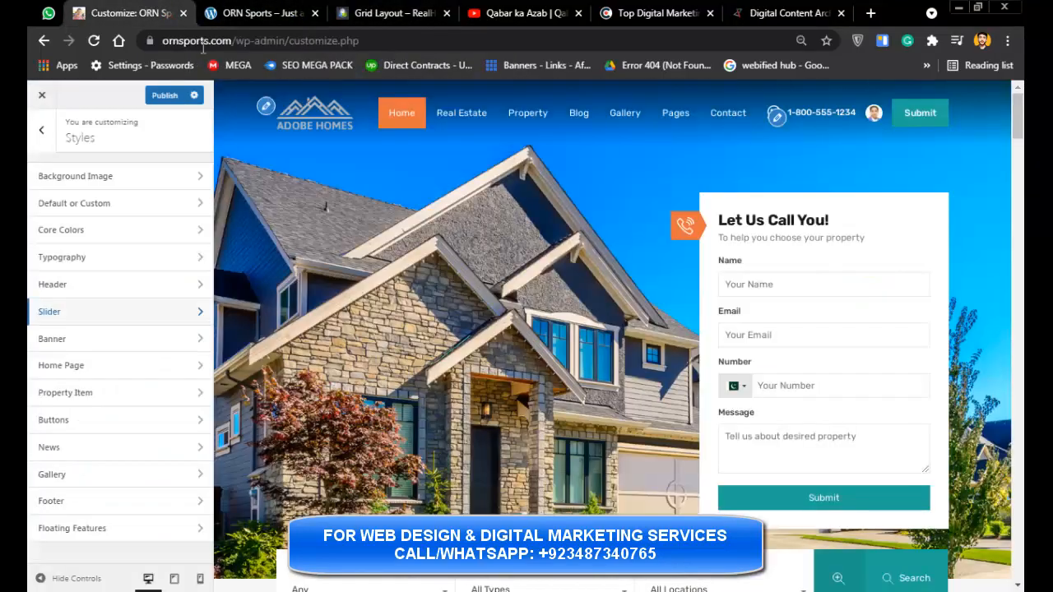
click(165, 95)
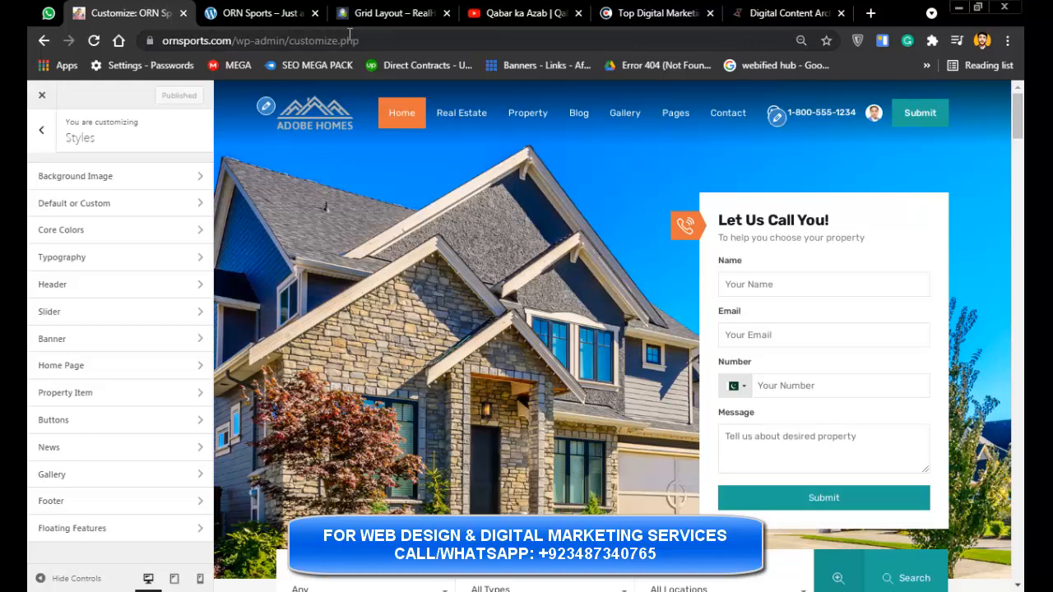
click(262, 12)
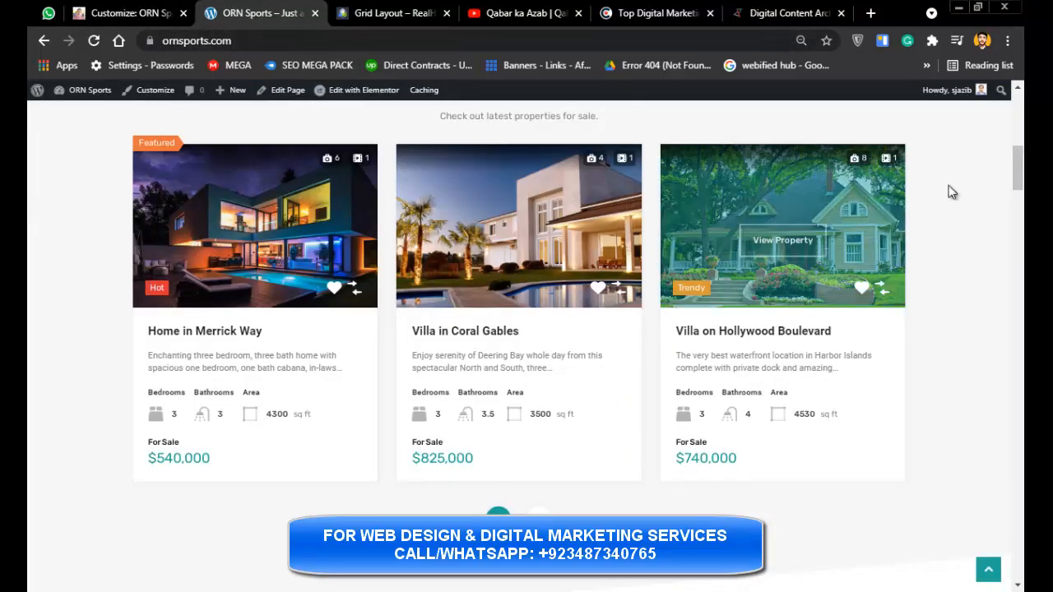
- Leave the customizer by loading the WordPress admin dashboard at ornsports.com/wp-admin/ in its browser tab
drag(1018, 172, 1018, 103)
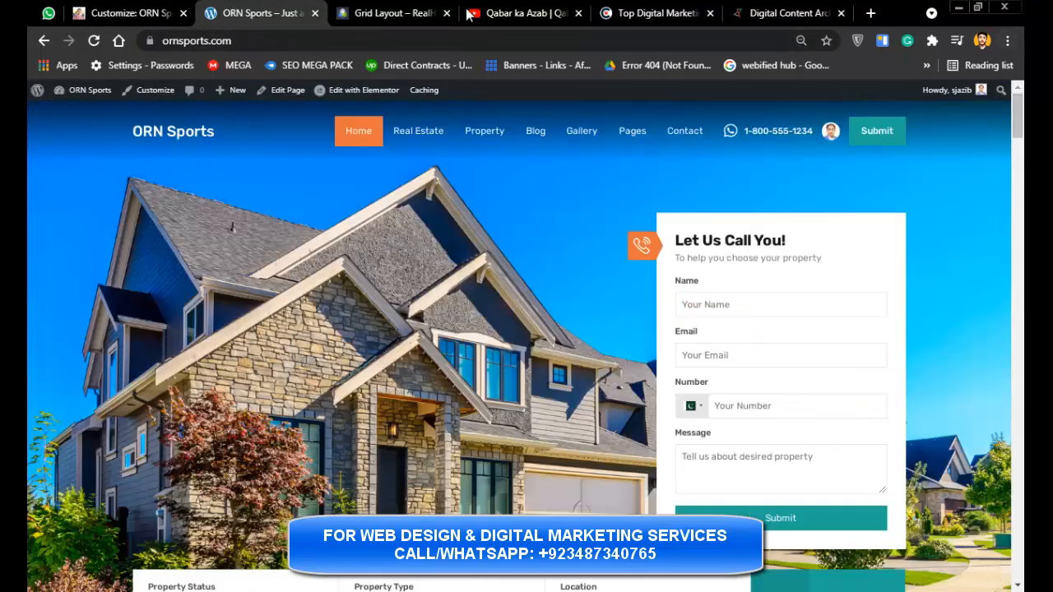
click(128, 12)
drag(360, 41, 289, 40)
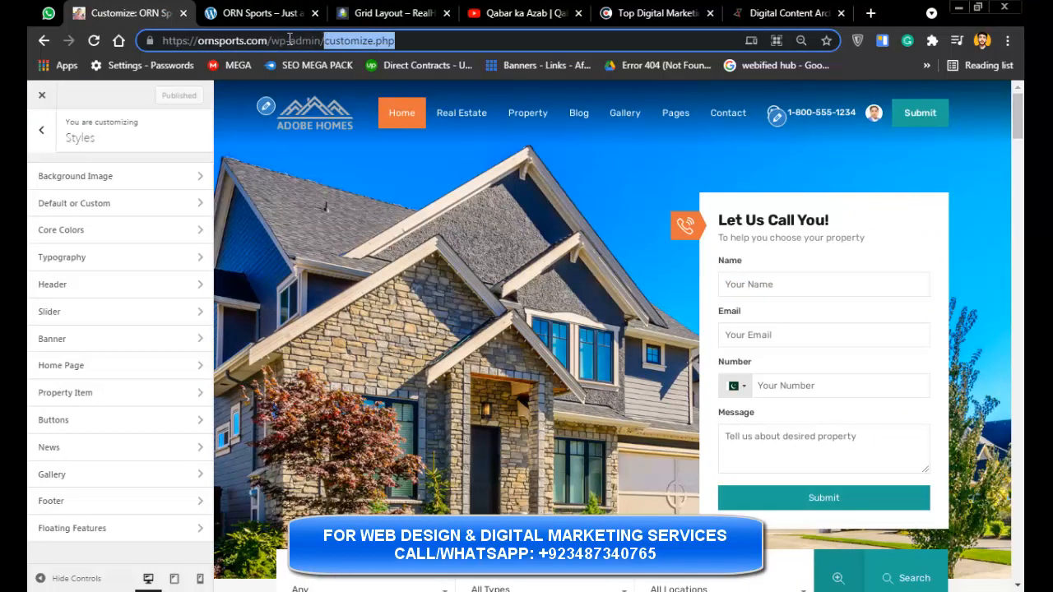
key(BackSpace)
key(Return)
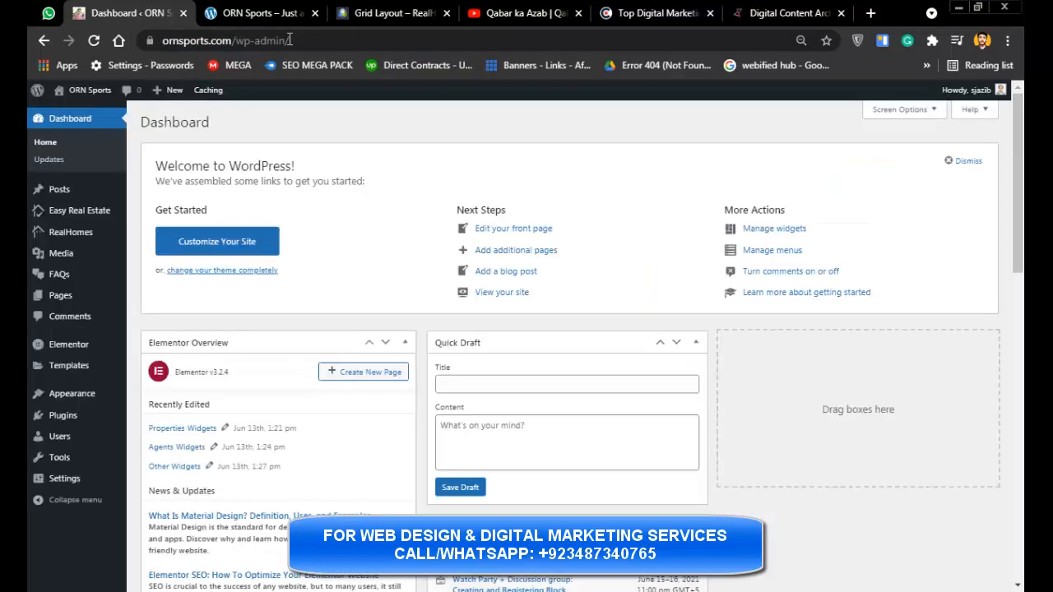
- Return to the live ORN Sports site and review the header navigation's submenus from Real Estate through Pages
click(253, 10)
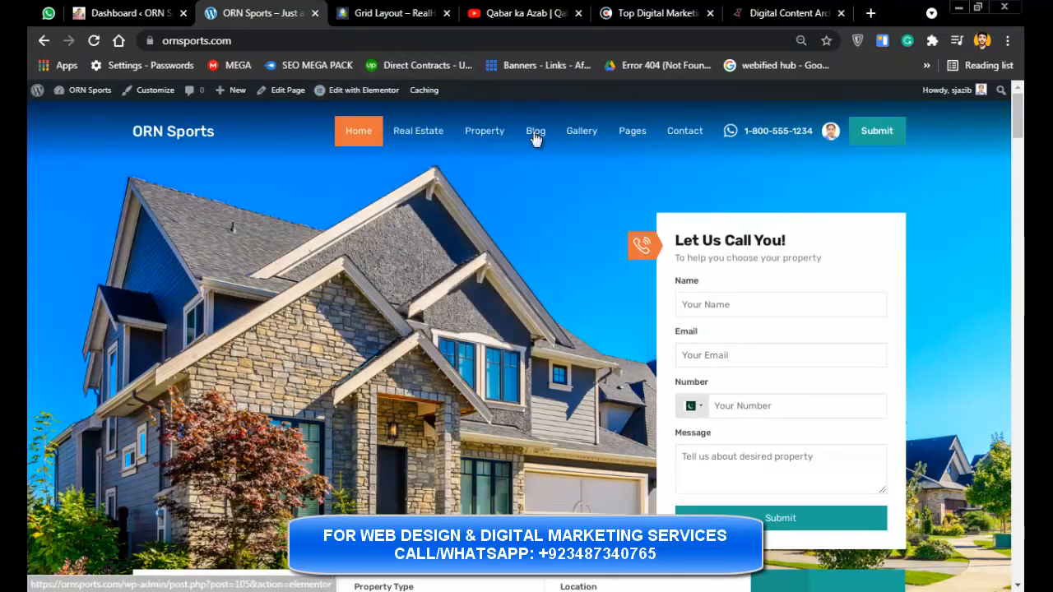
mouse_move(433, 137)
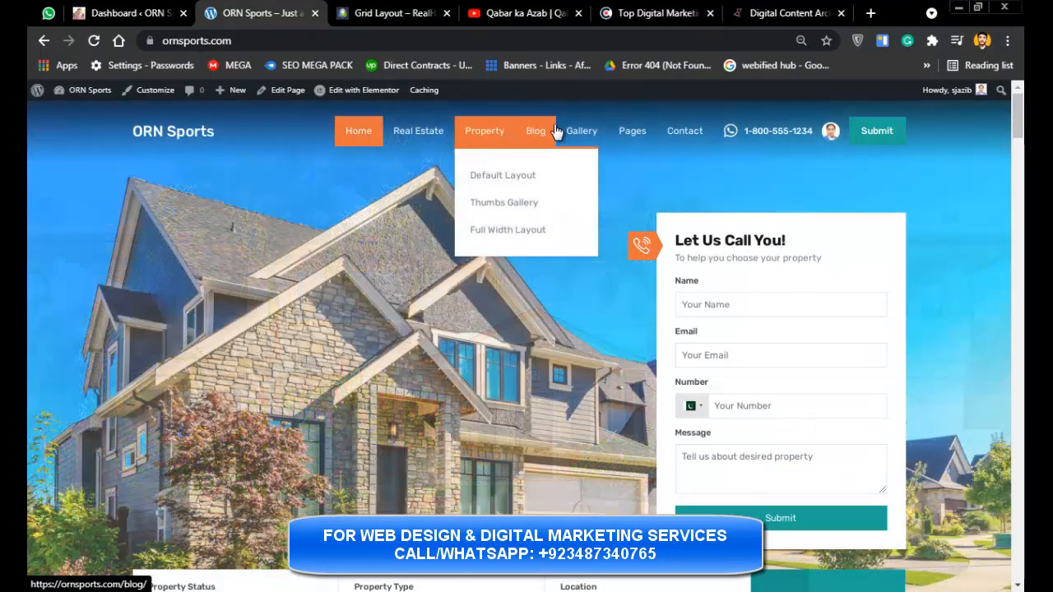
mouse_move(582, 130)
mouse_move(632, 133)
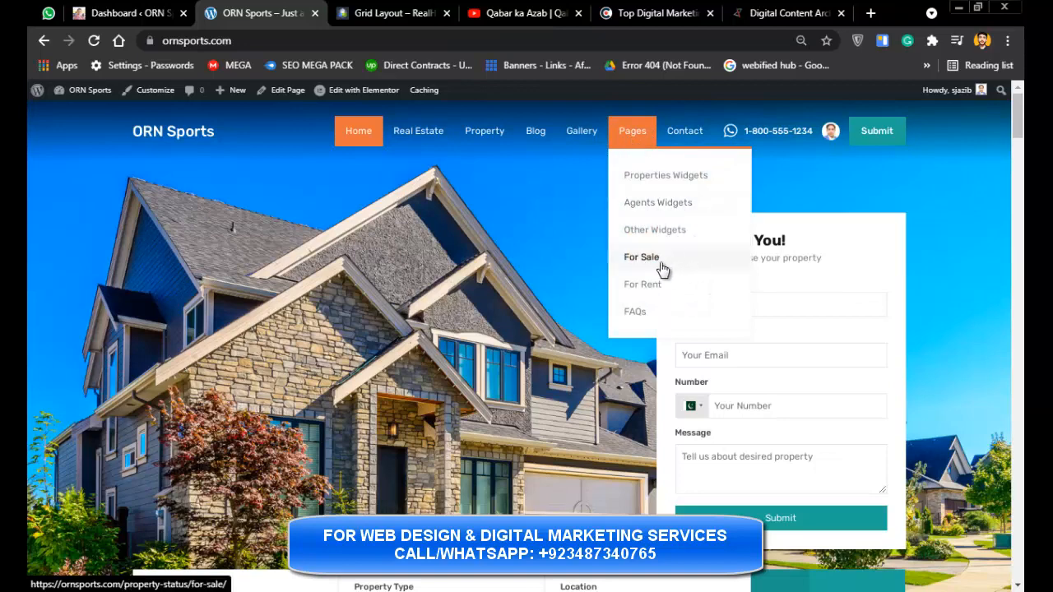
- Open the Menus editor under Appearance in the site's WordPress admin
click(138, 10)
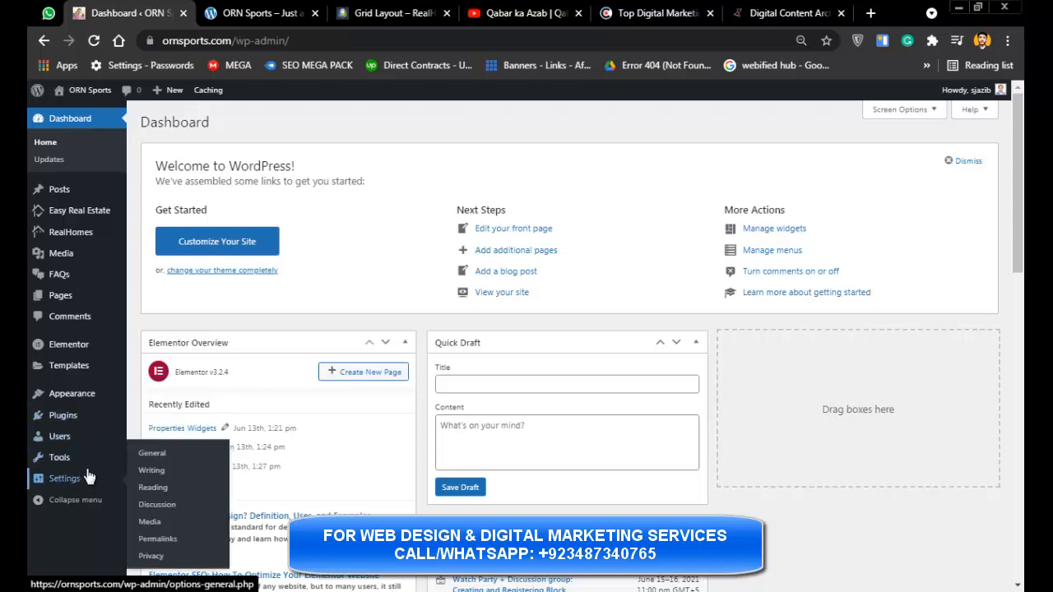
mouse_move(86, 394)
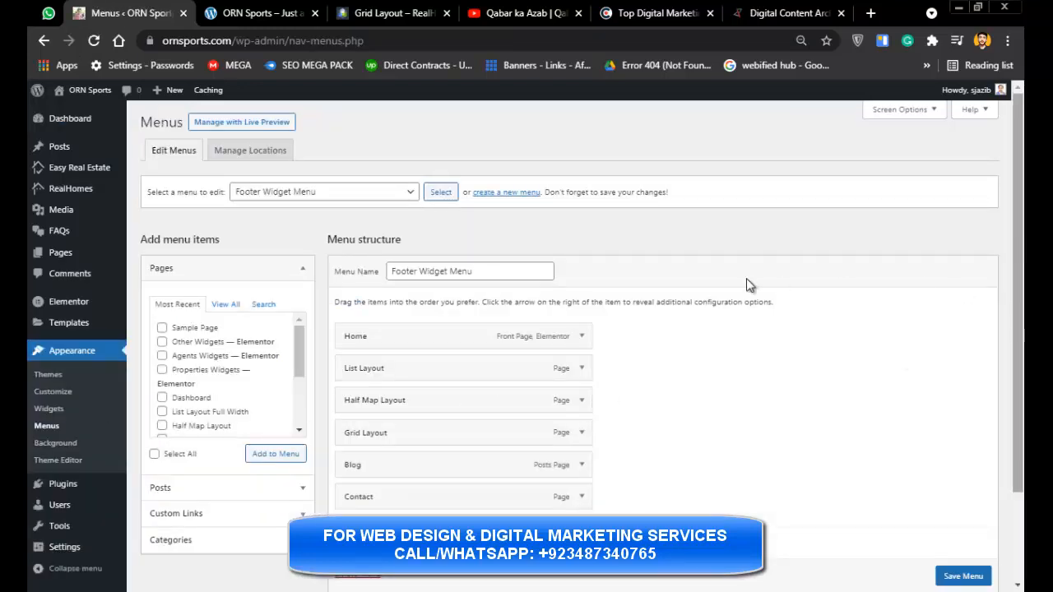
click(336, 18)
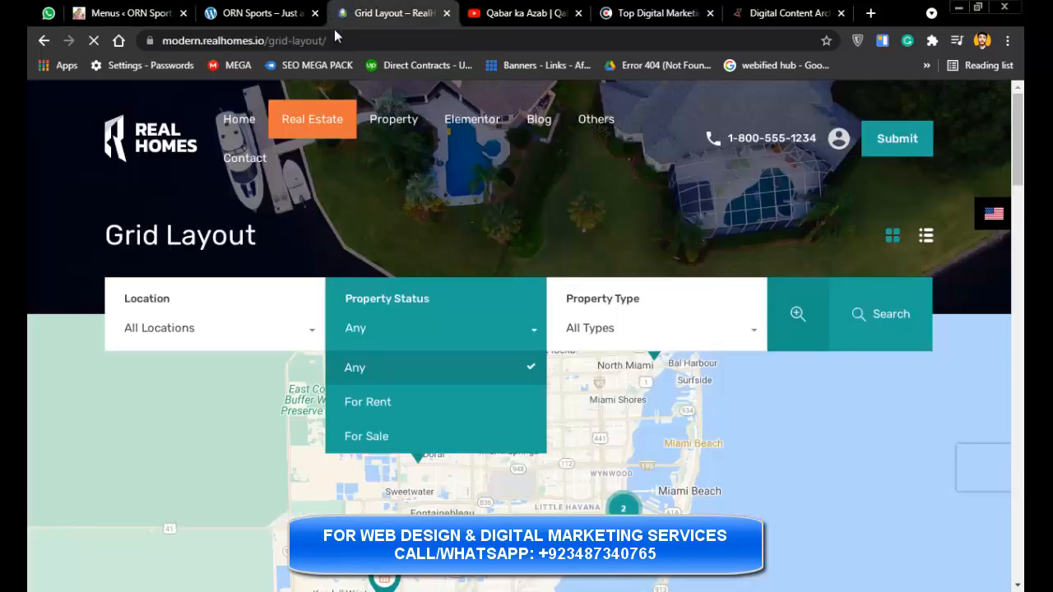
click(257, 13)
click(140, 13)
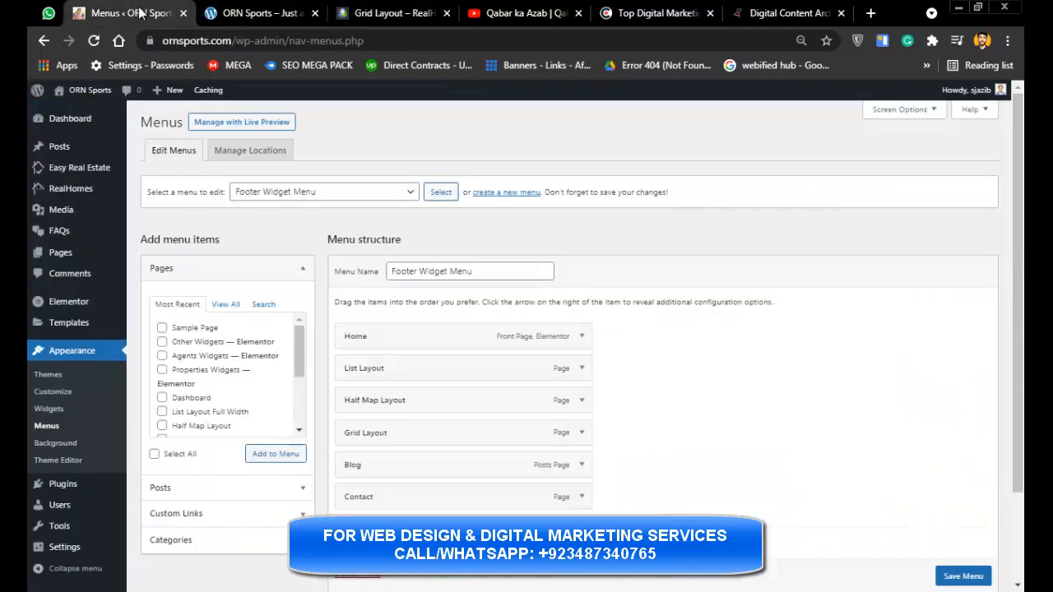
- Load Main Menu (Main Menu, Responsive Menu) for editing in place of the footer widget menu
click(372, 193)
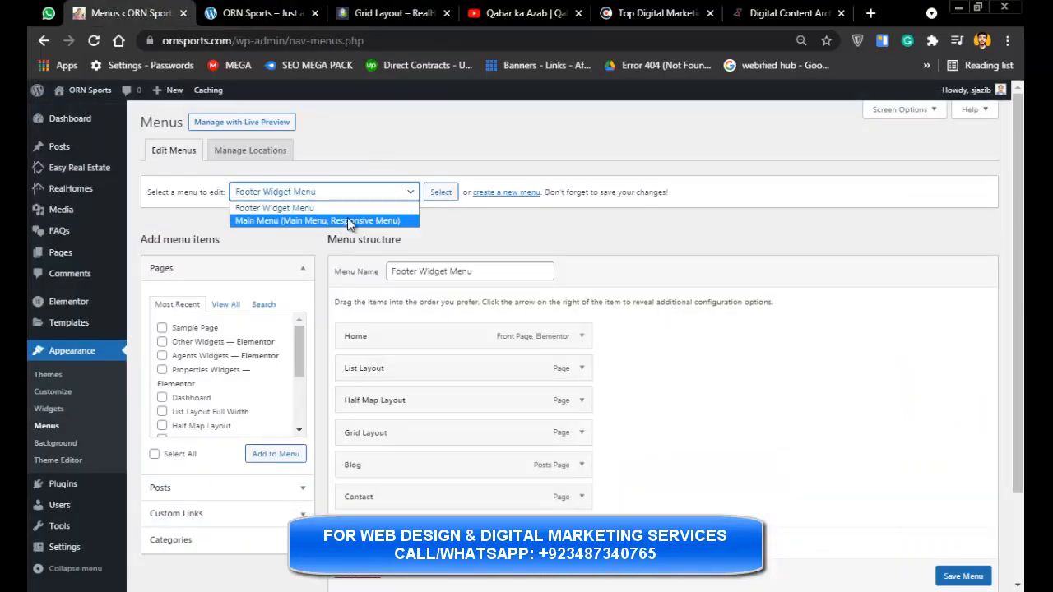
click(349, 212)
click(337, 199)
click(330, 222)
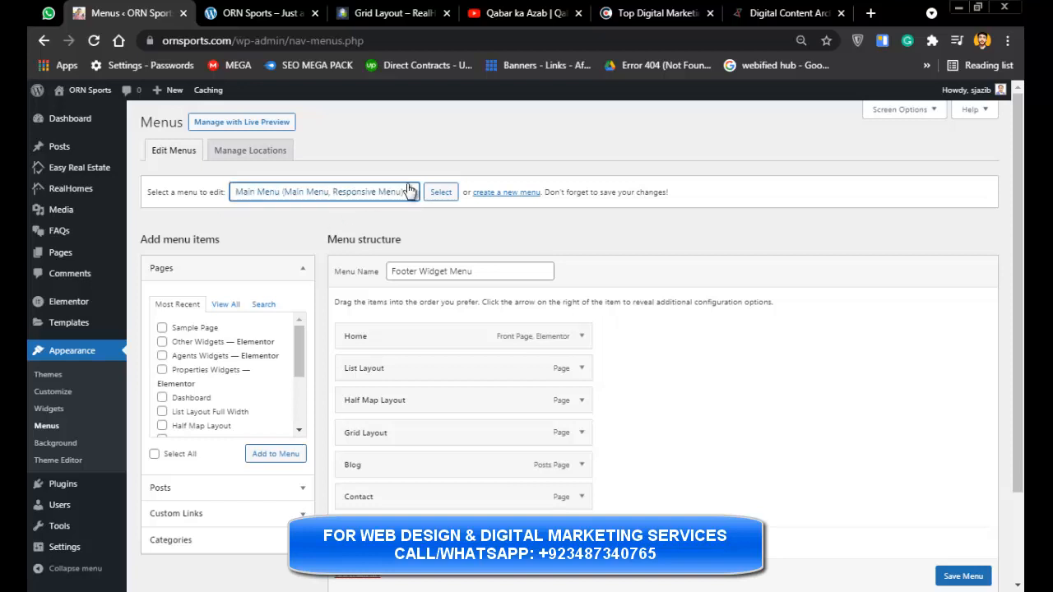
click(431, 207)
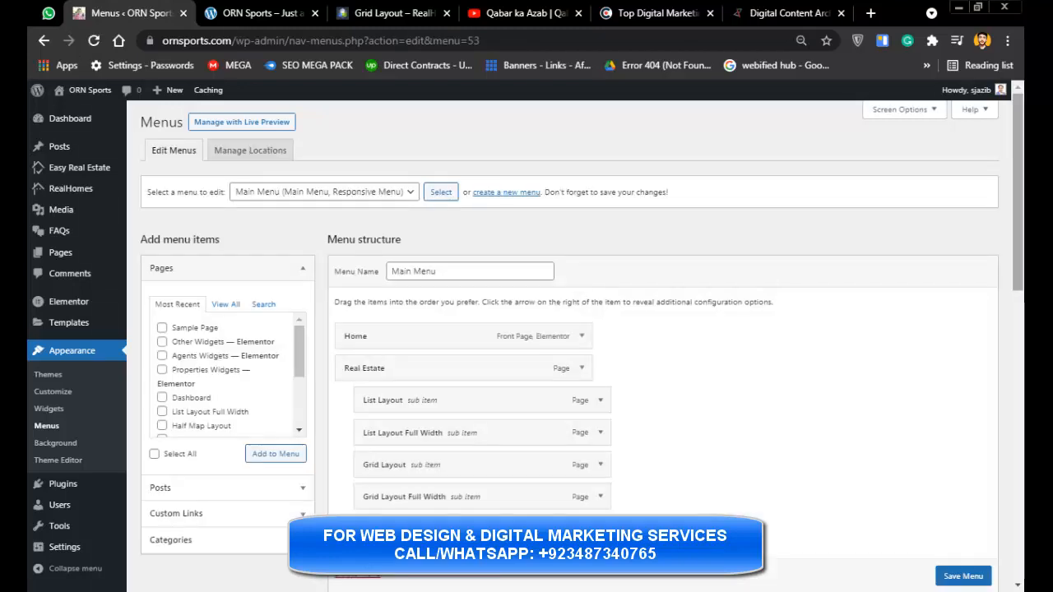
- Examine the main menu's structure and the page that Real Estate opens on the live site
drag(1021, 184, 1023, 240)
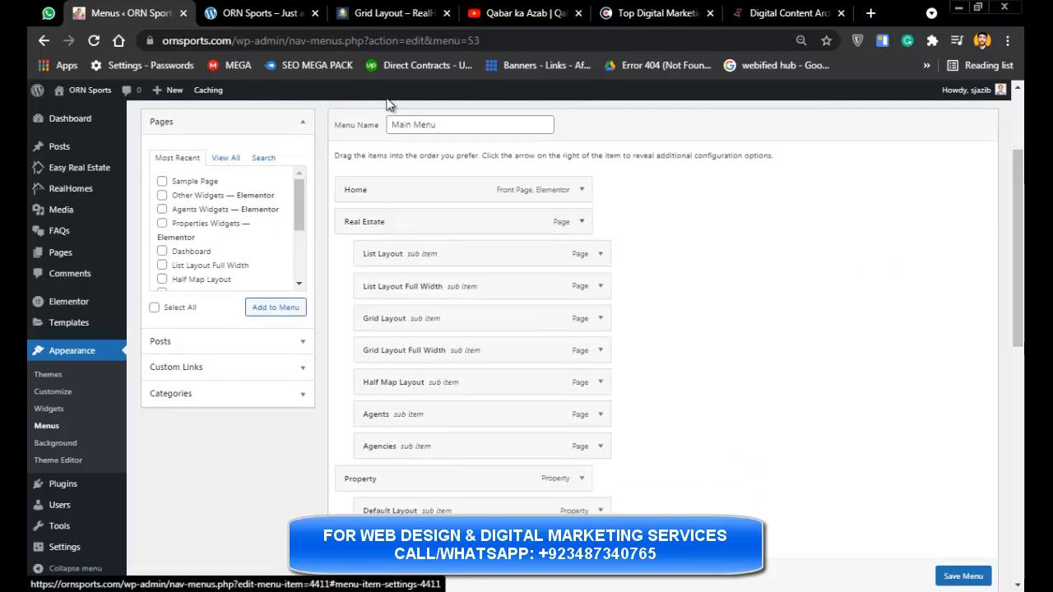
click(263, 12)
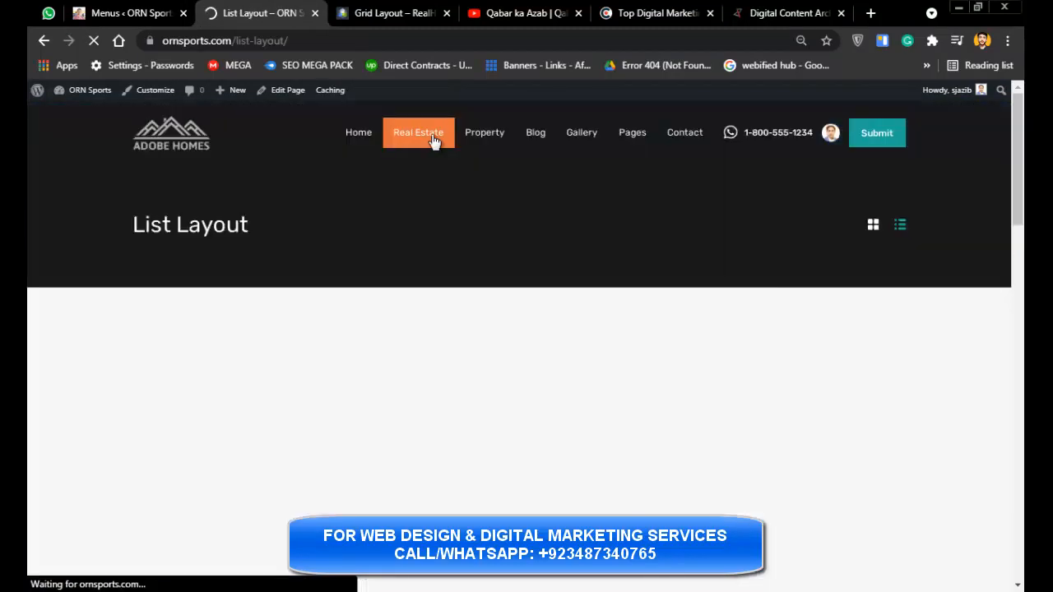
scroll(527, 329, down, 10)
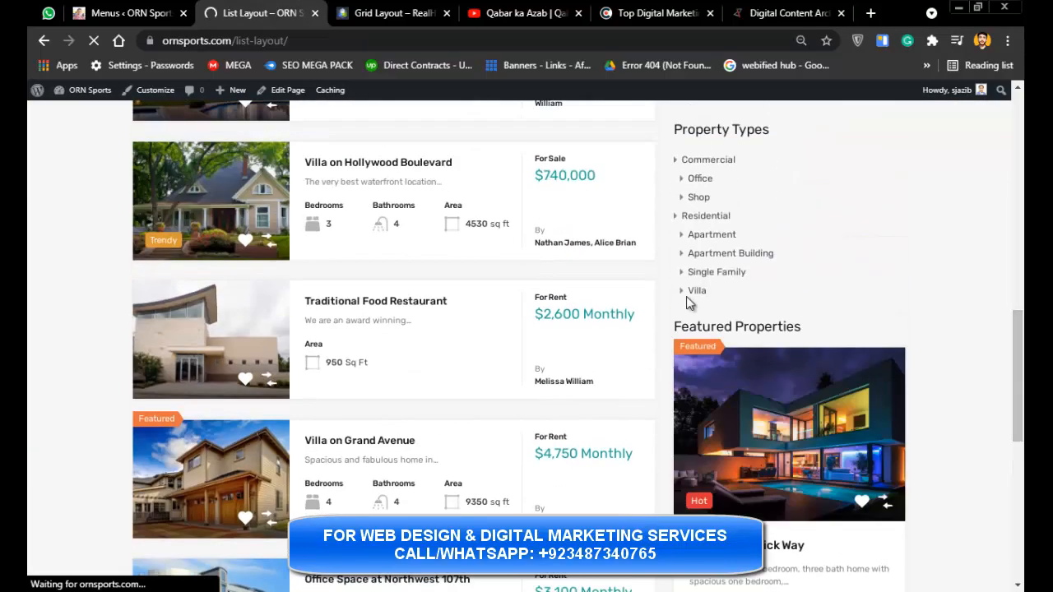
- Change the navigation label of the Real Estate menu item to "Properties"
click(100, 9)
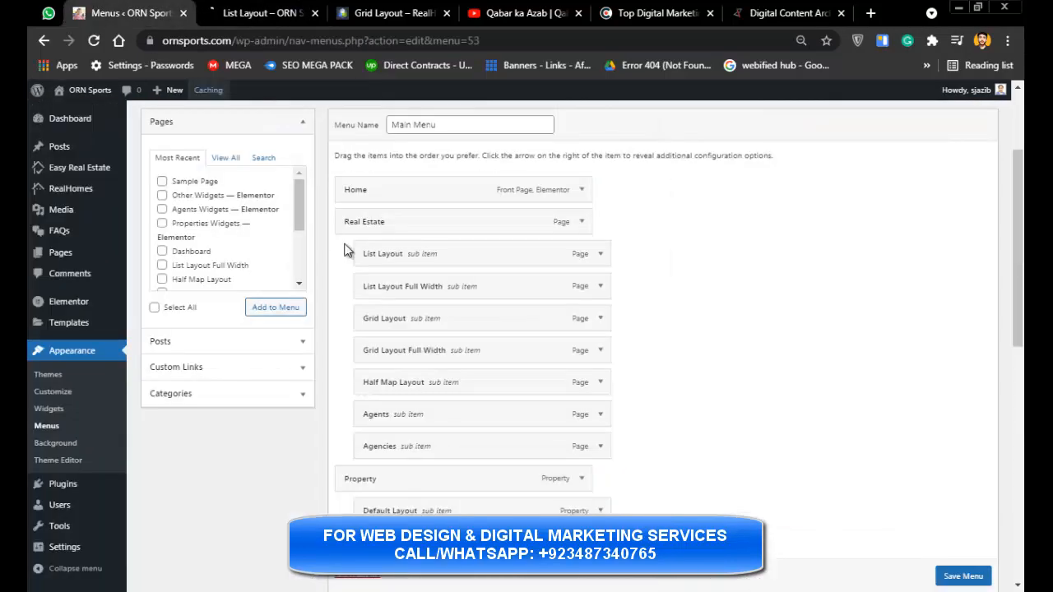
click(582, 221)
double_click(451, 261)
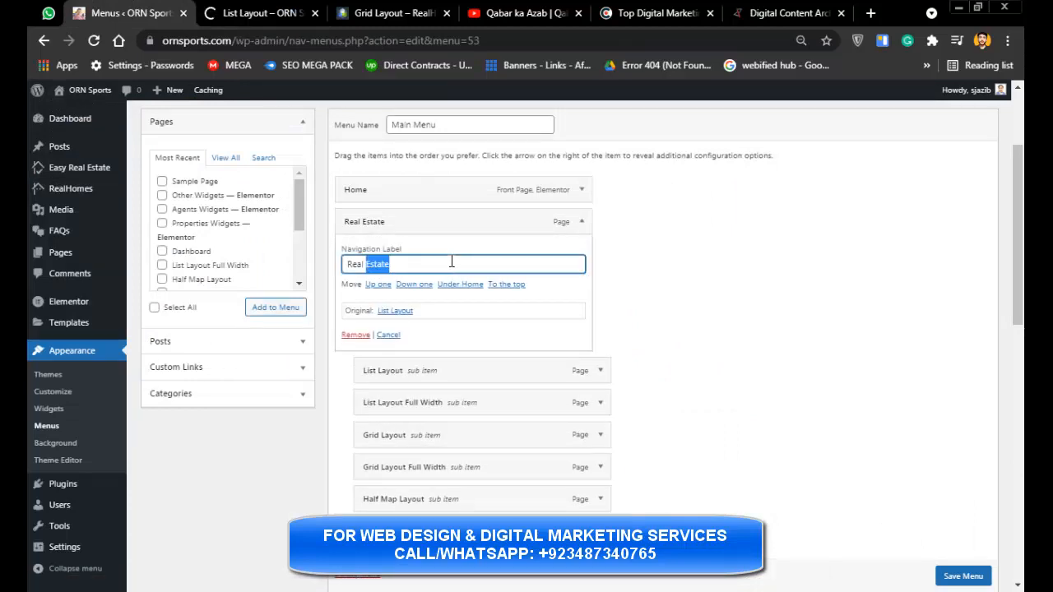
text(Properti)
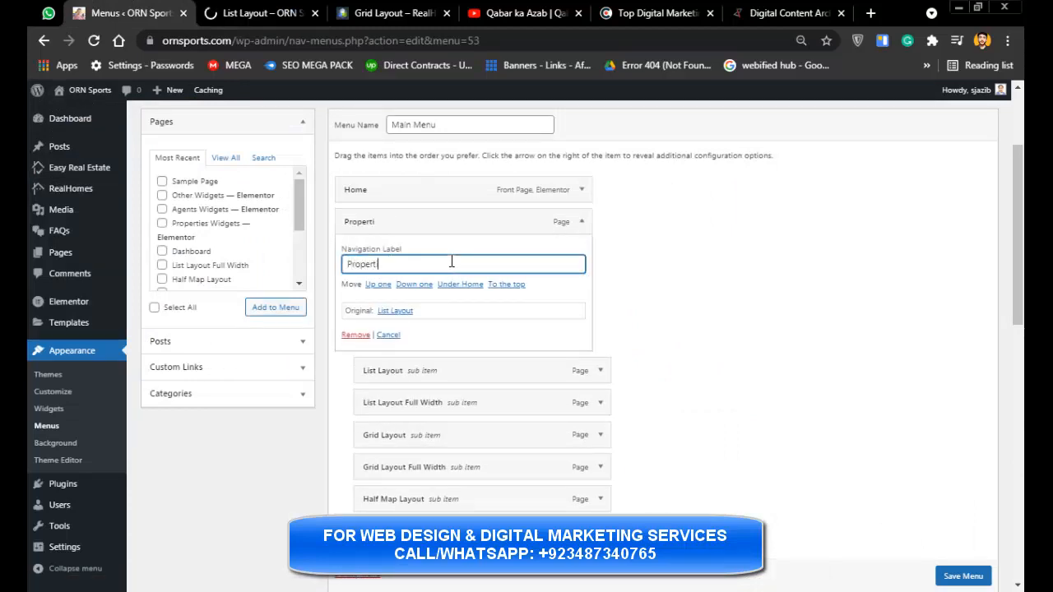
text(es)
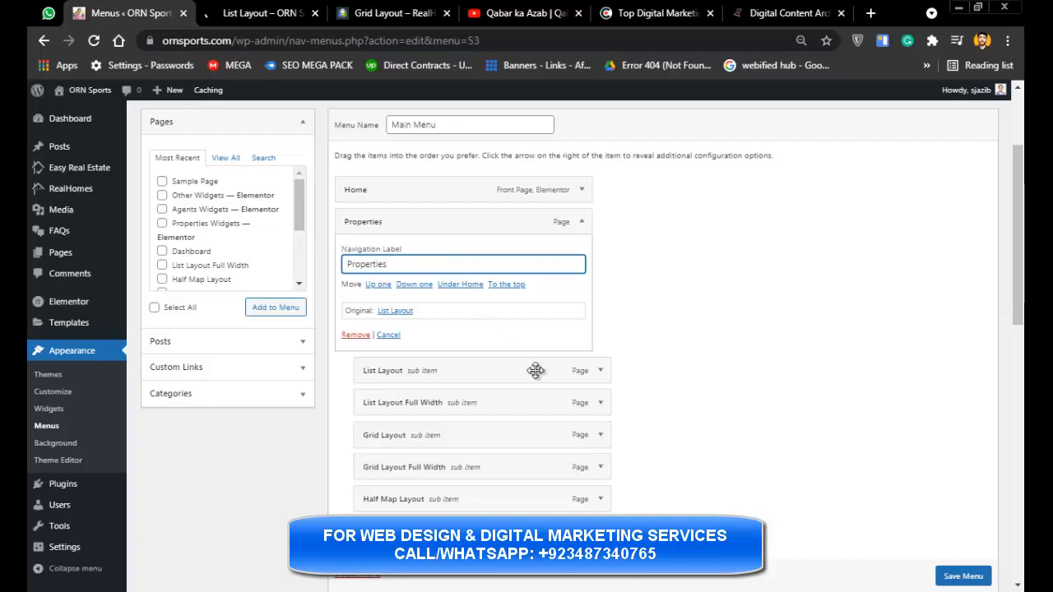
- Remove the List Layout sub-item from under Properties and look through the rest of the main menu structure
click(603, 370)
click(374, 487)
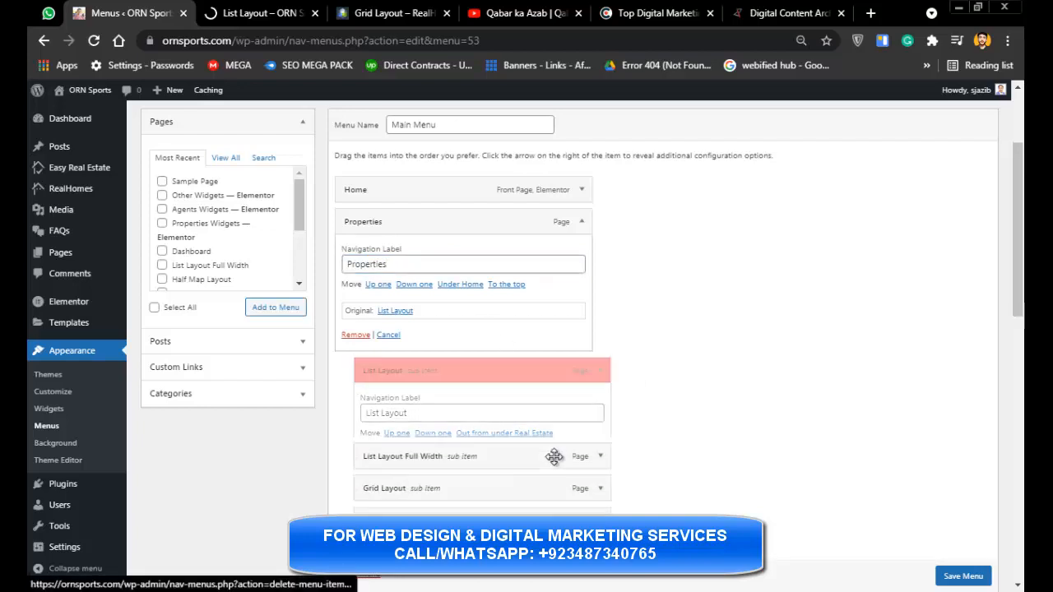
scroll(776, 313, down, 3)
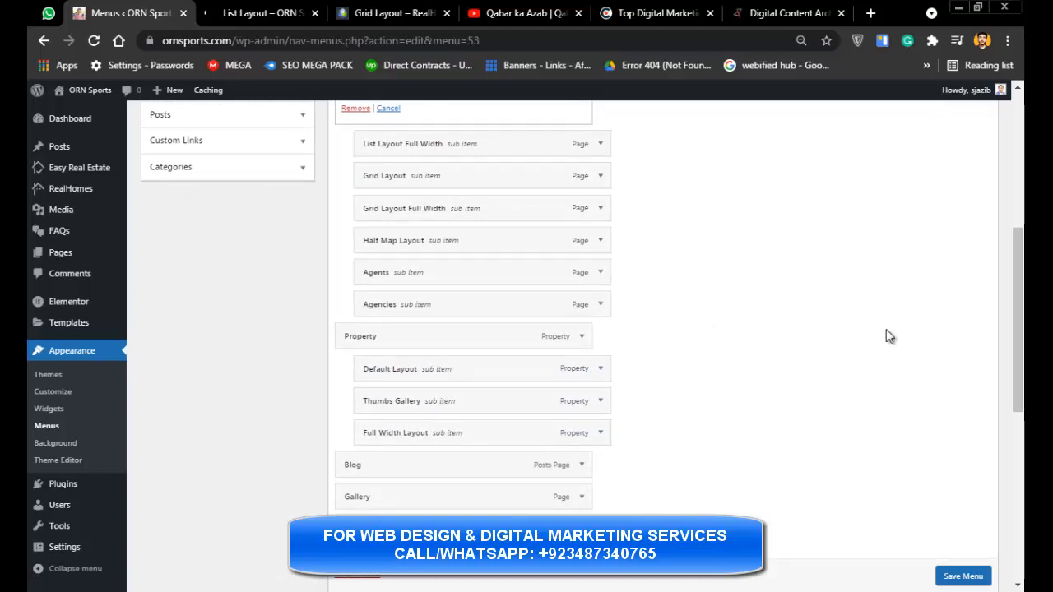
scroll(745, 322, down, 1)
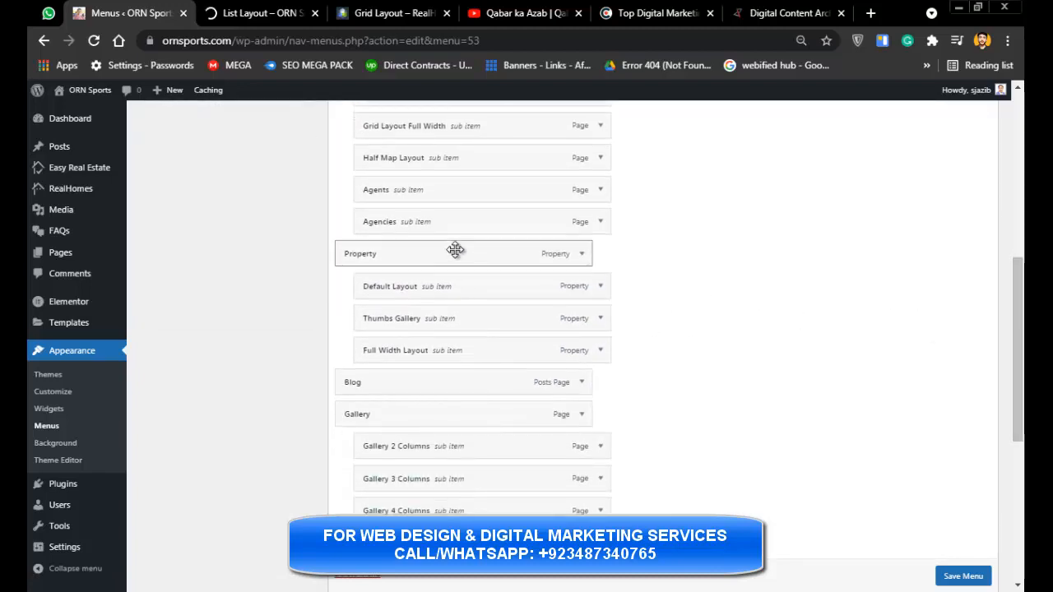
scroll(1018, 354, down, 4)
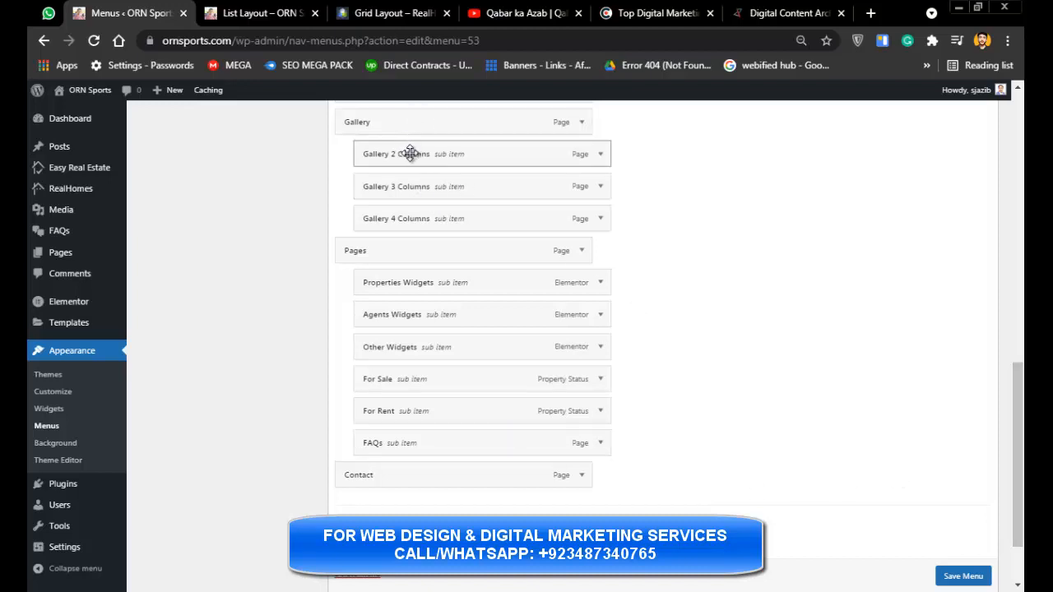
mouse_move(410, 154)
mouse_down()
mouse_move(388, 157)
mouse_move(403, 160)
mouse_up()
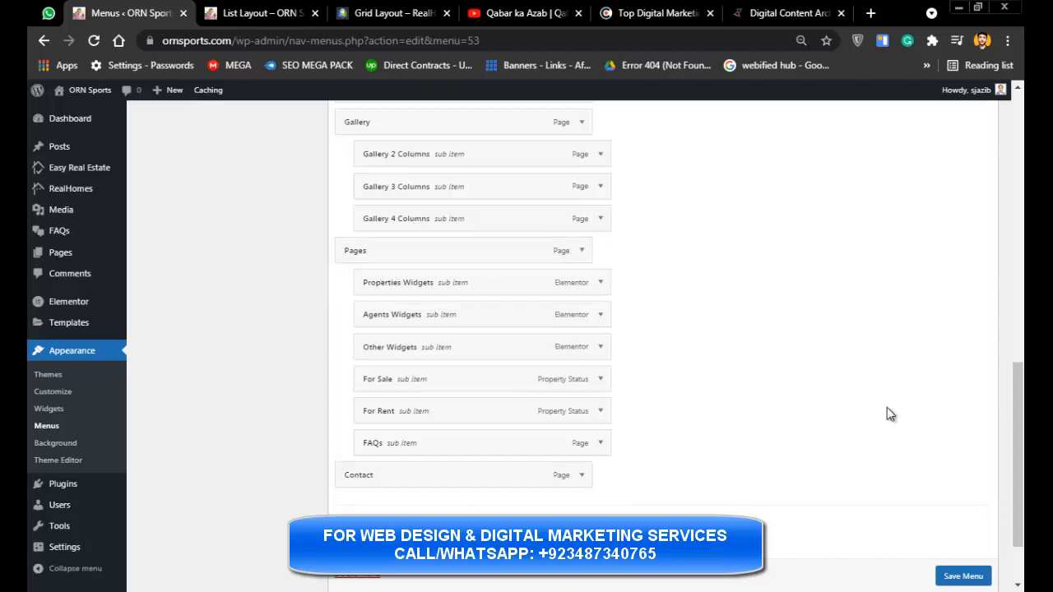
drag(1020, 431, 1022, 287)
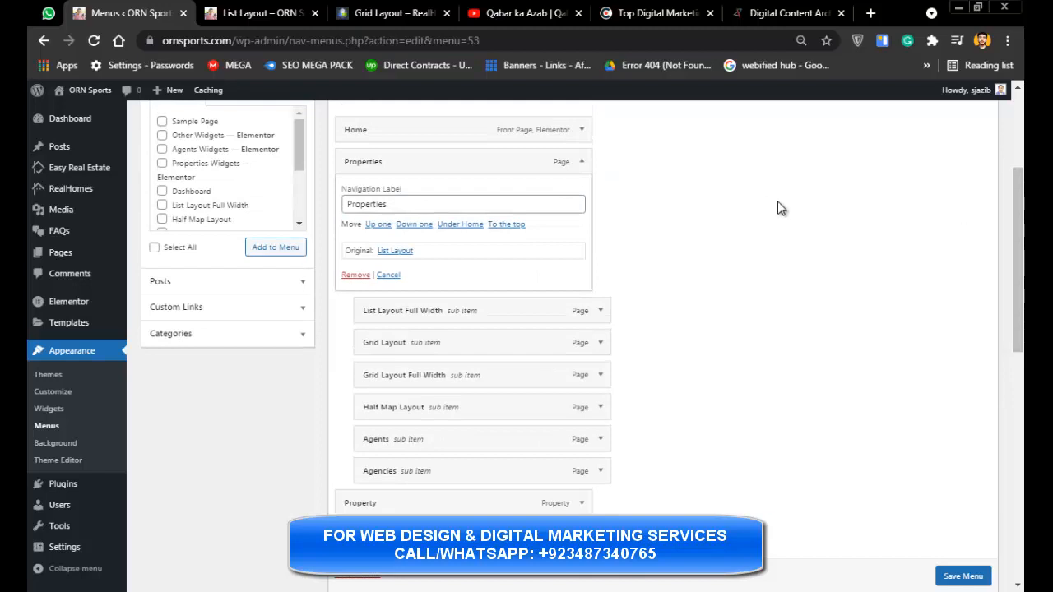
- Move the List Layout Full Width item out of Properties to become a sub-item of Home, and save the menu
click(581, 162)
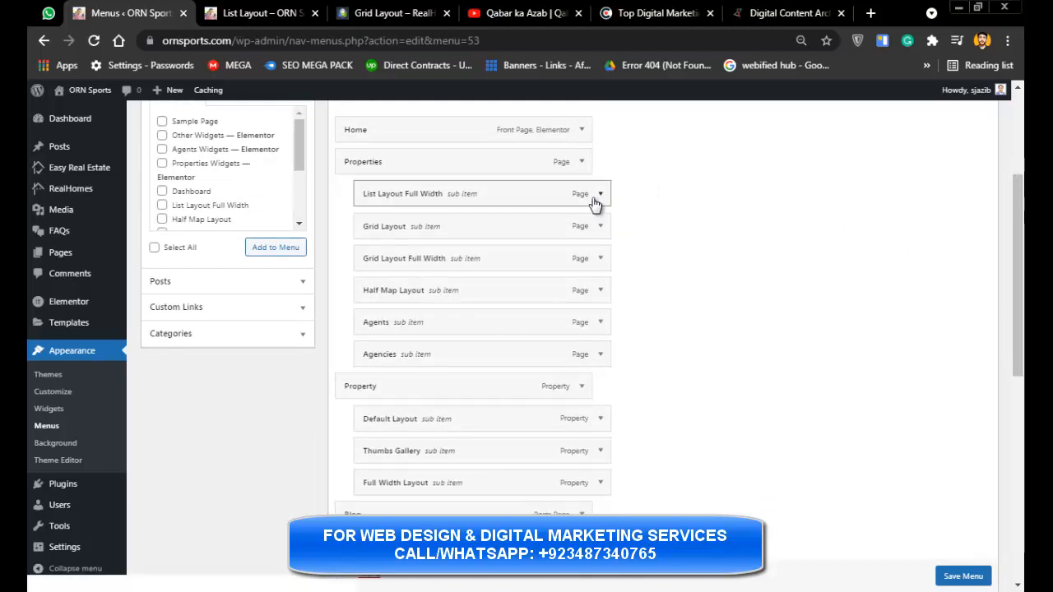
click(599, 198)
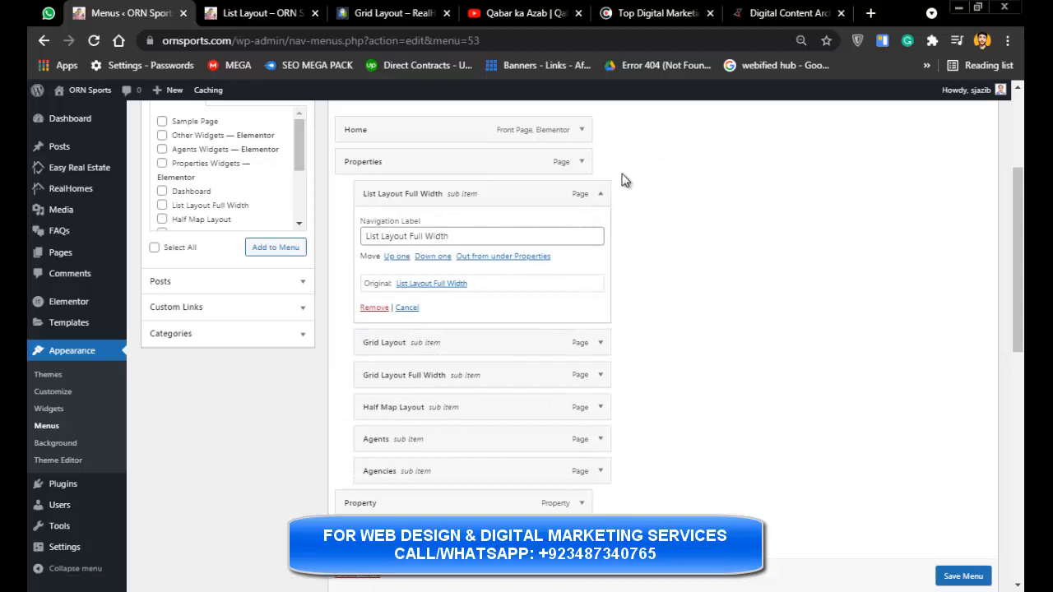
click(602, 195)
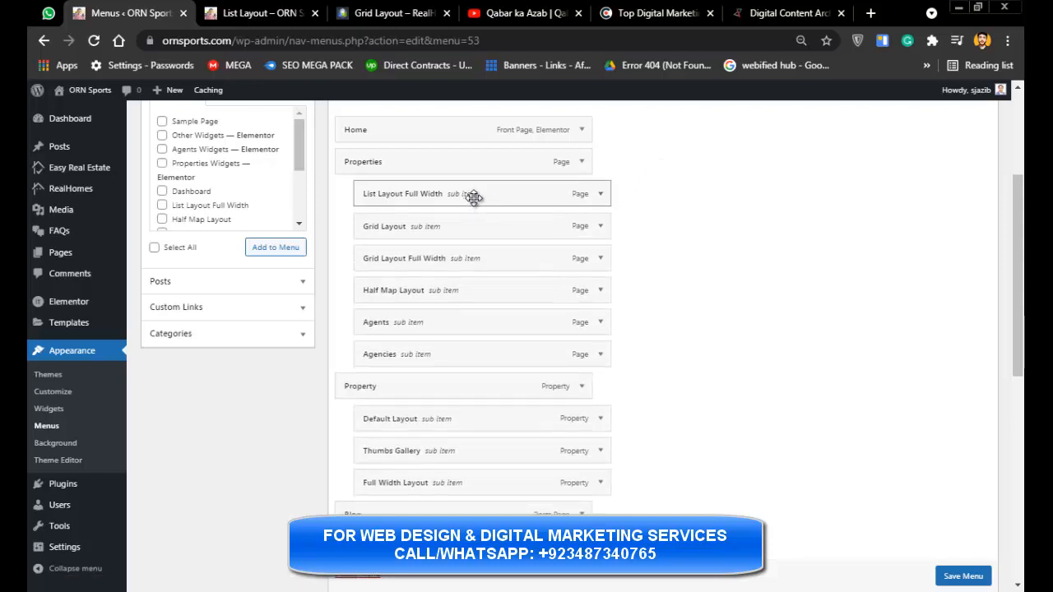
drag(472, 181, 533, 161)
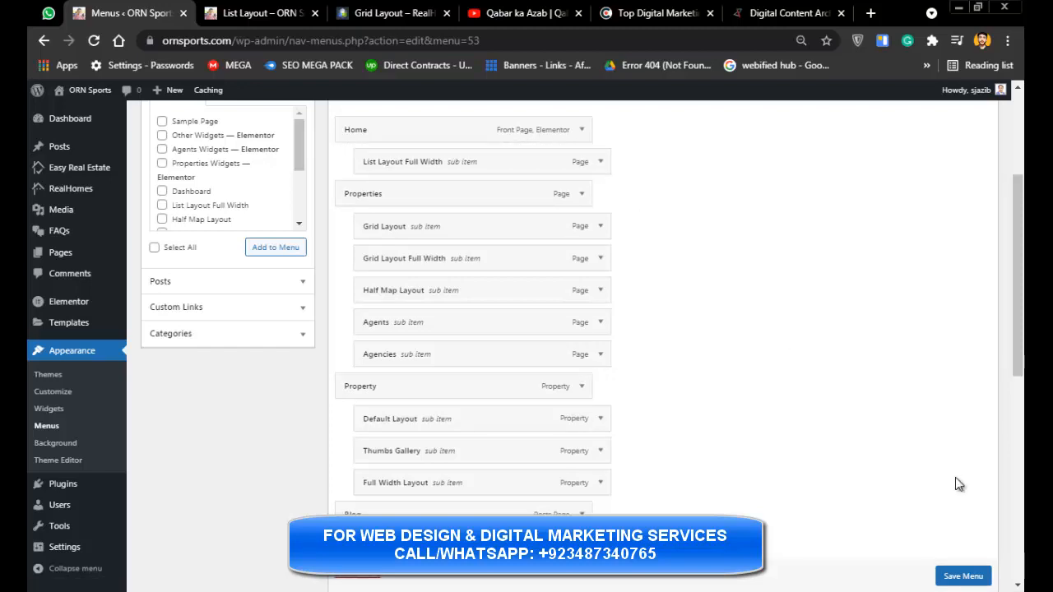
scroll(970, 576, down, 1)
click(963, 576)
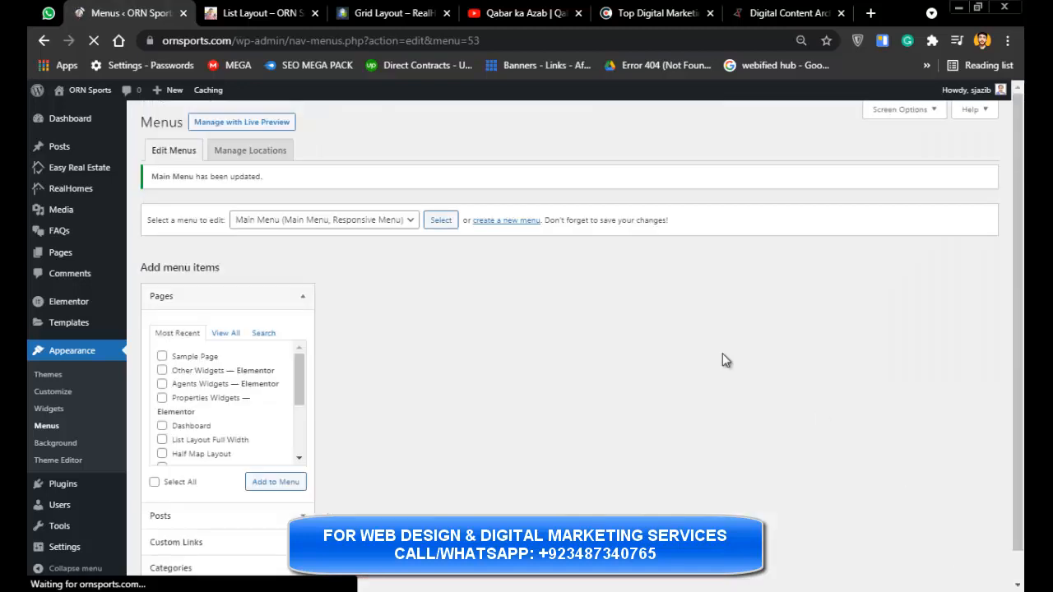
- Reload the RealHomes demo page and the live site's List Layout page
click(387, 13)
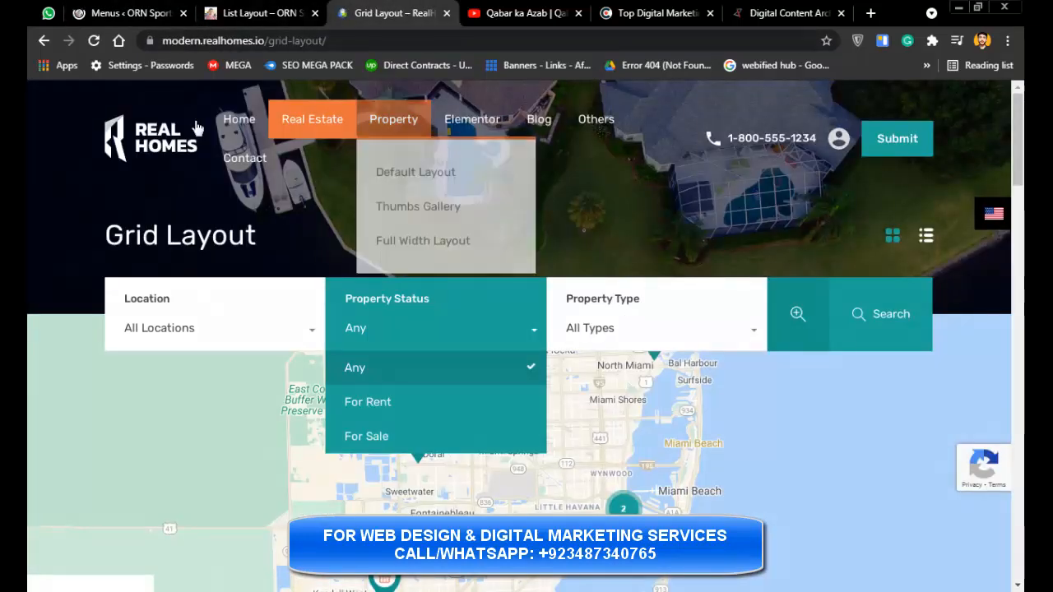
click(93, 40)
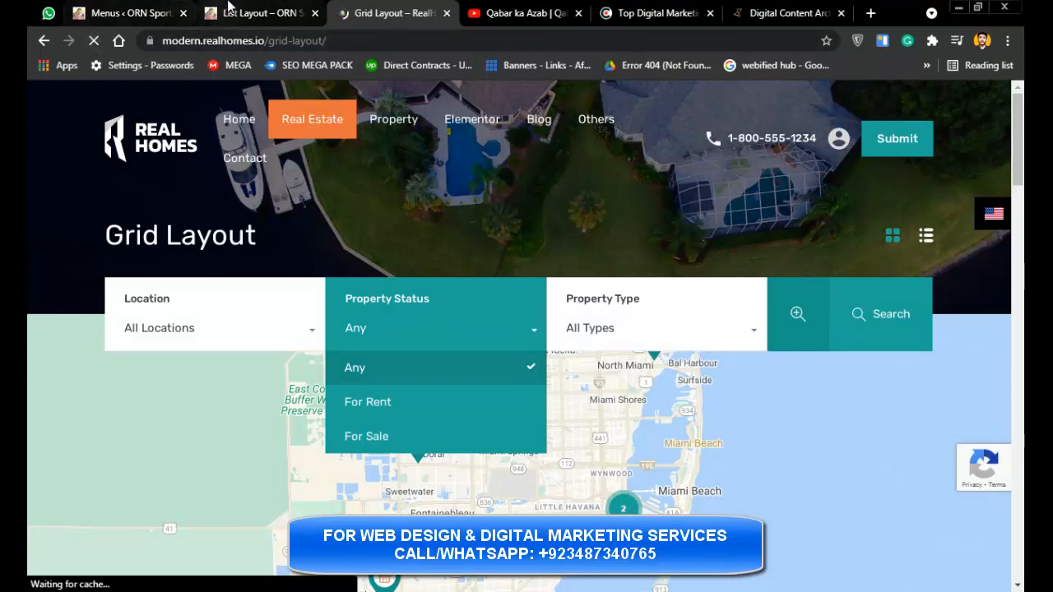
click(259, 13)
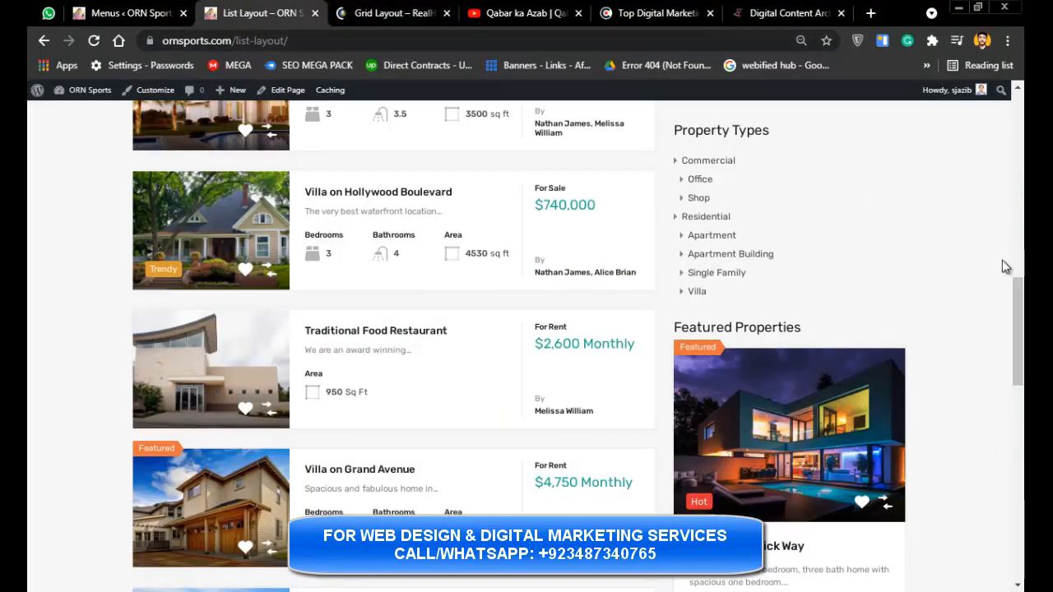
drag(1018, 293, 1018, 103)
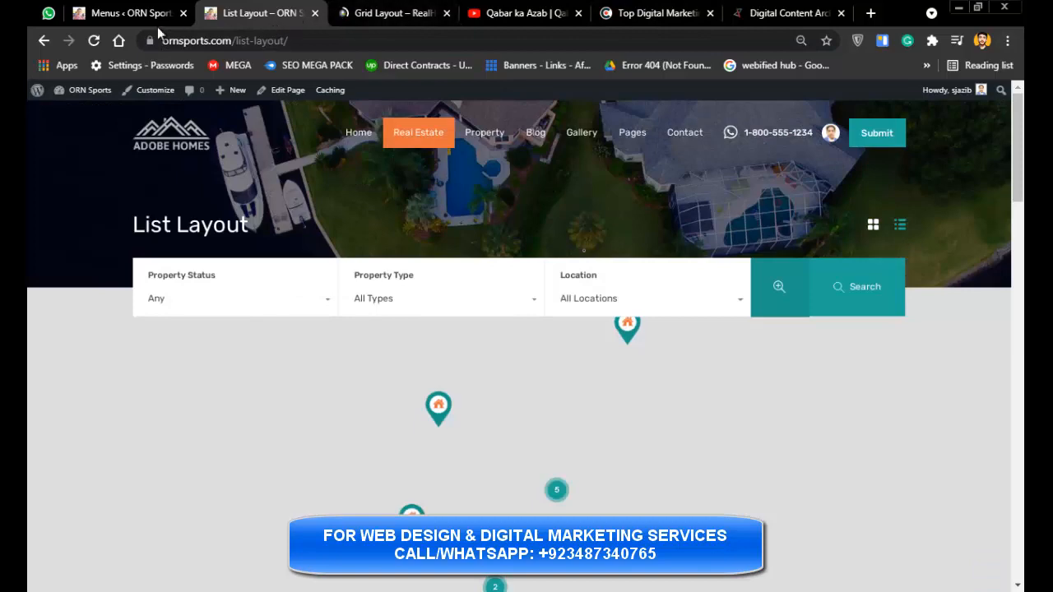
click(94, 40)
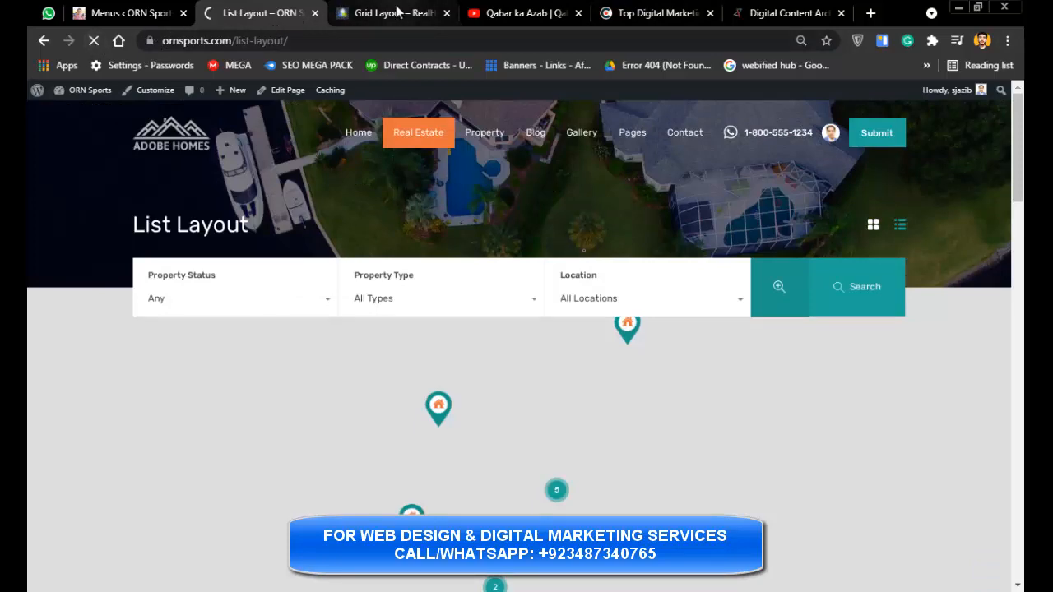
- Close the RealHomes demo page and check the Properties and Property submenus on the live site against the menu editor
click(439, 23)
click(447, 13)
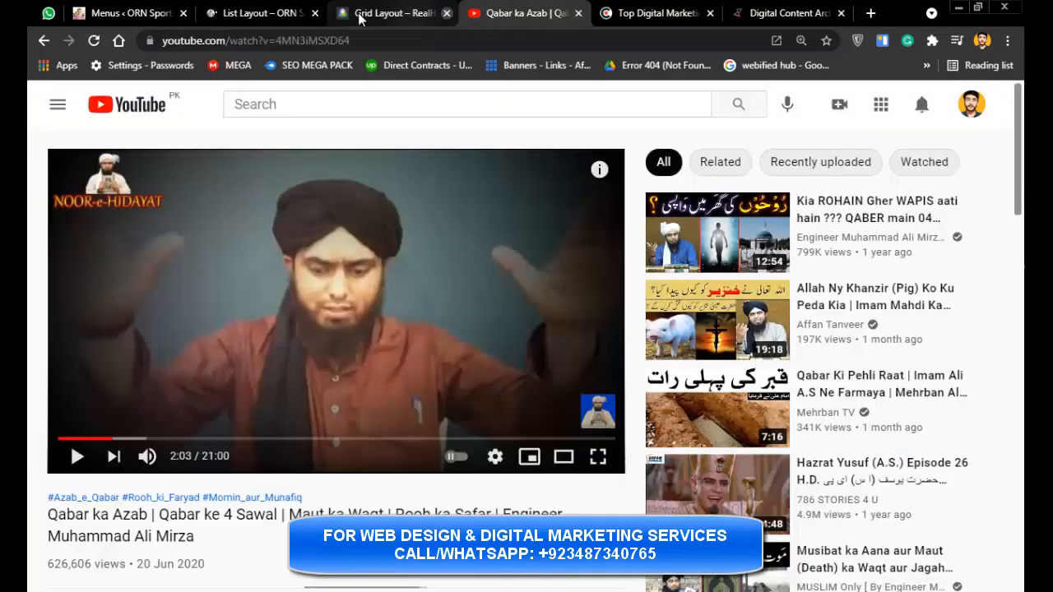
click(296, 10)
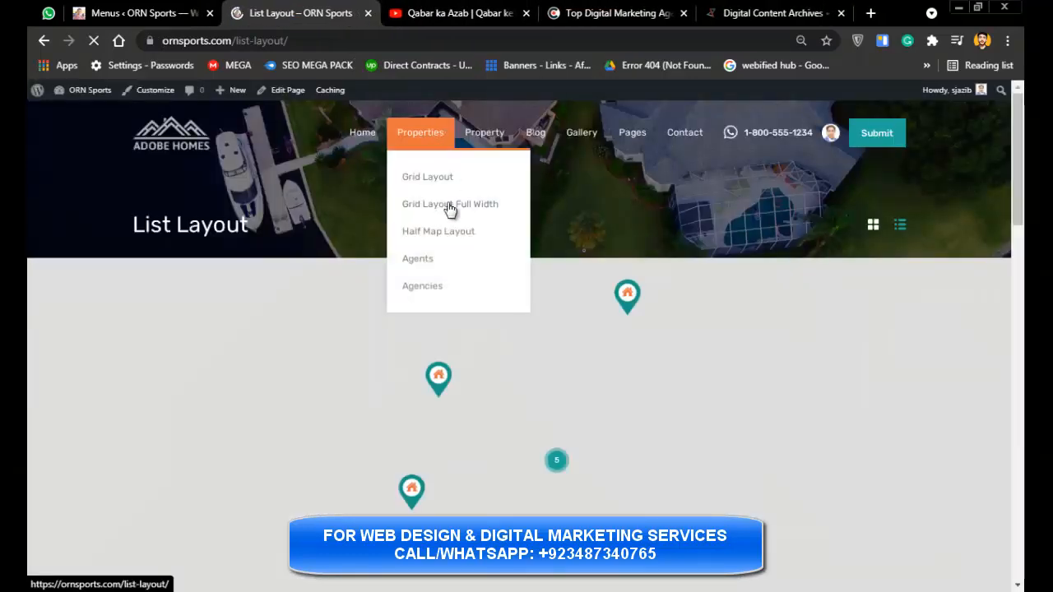
mouse_move(411, 144)
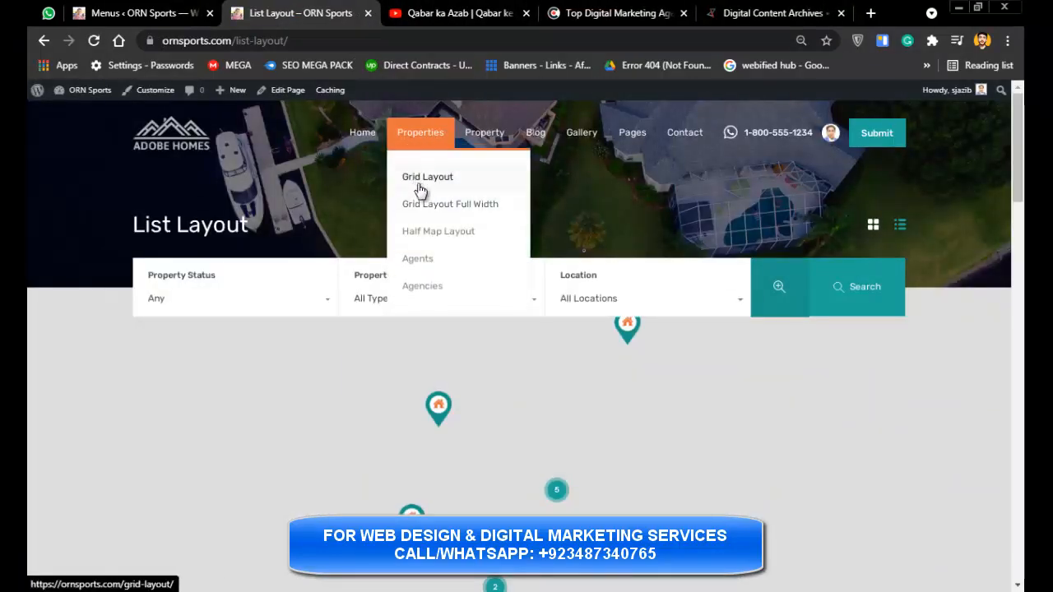
click(156, 13)
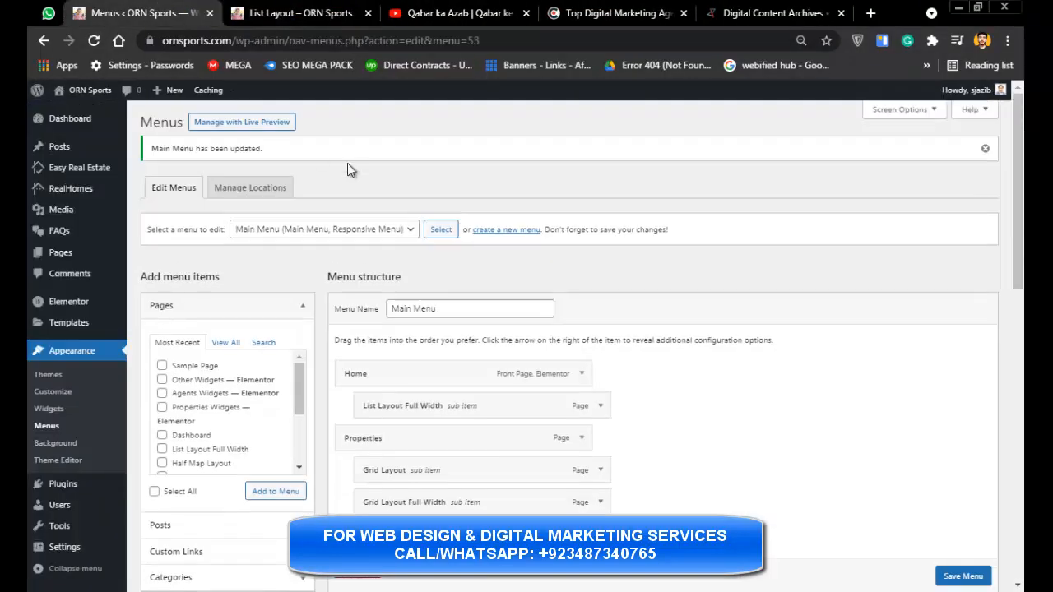
click(327, 3)
mouse_move(477, 130)
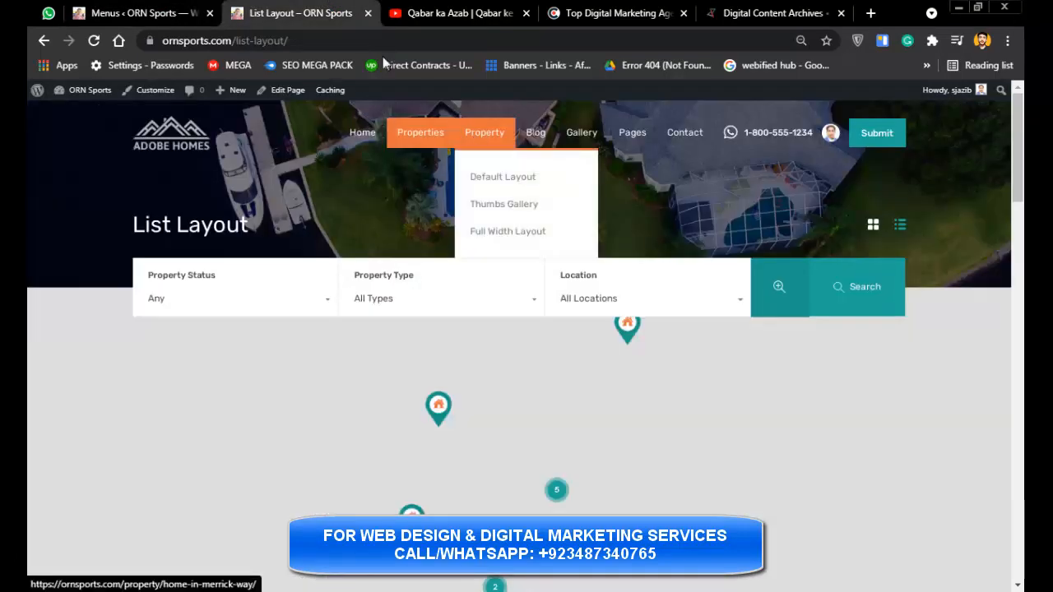
click(82, 13)
click(242, 8)
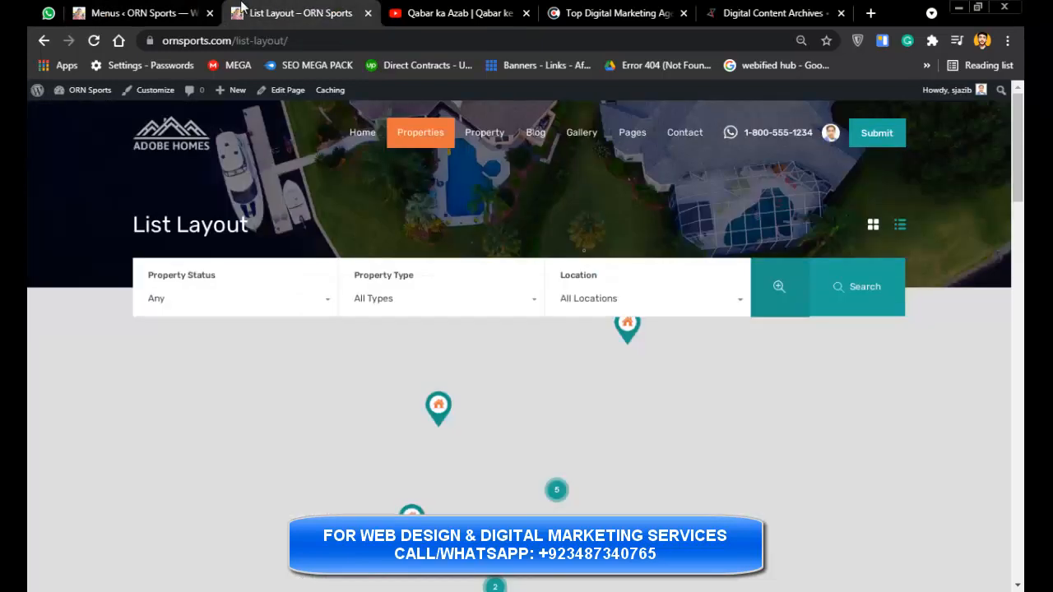
click(139, 13)
click(246, 12)
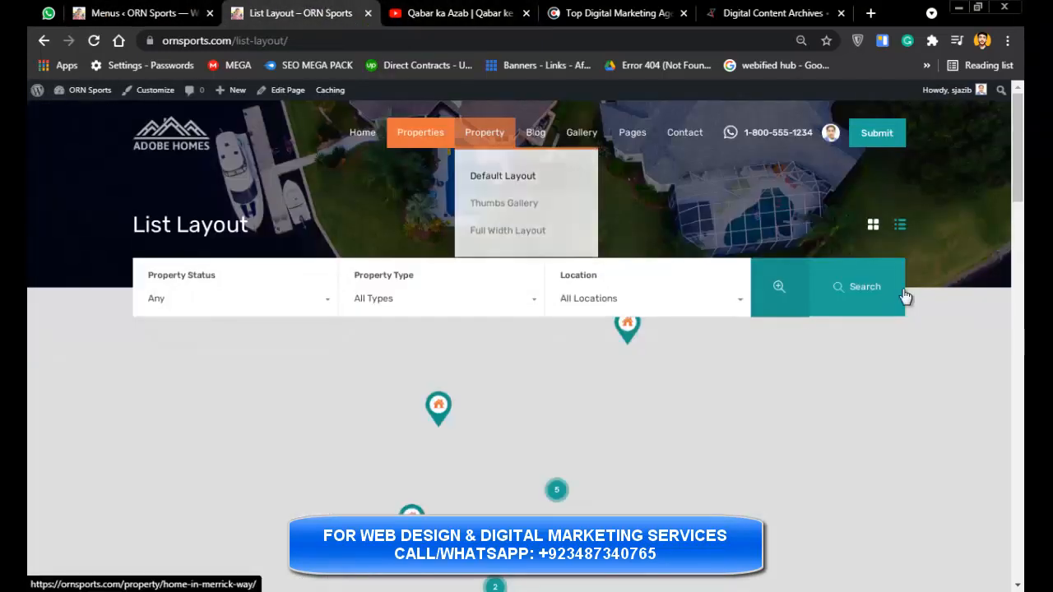
- Open the live site's Home page and load it in the Elementor editor
click(358, 127)
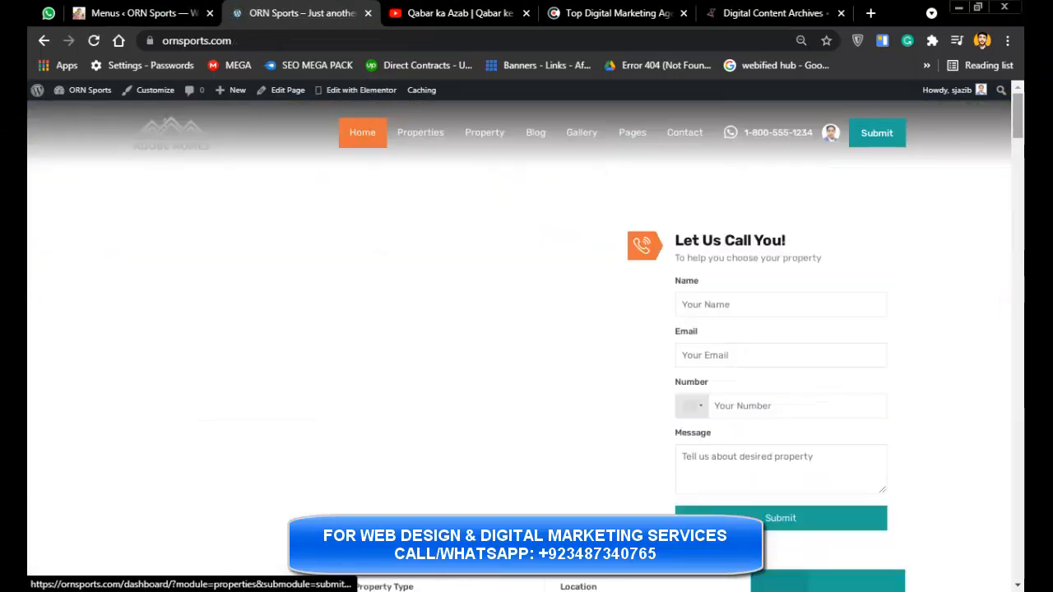
scroll(834, 125, down, 4)
scroll(833, 125, up, 4)
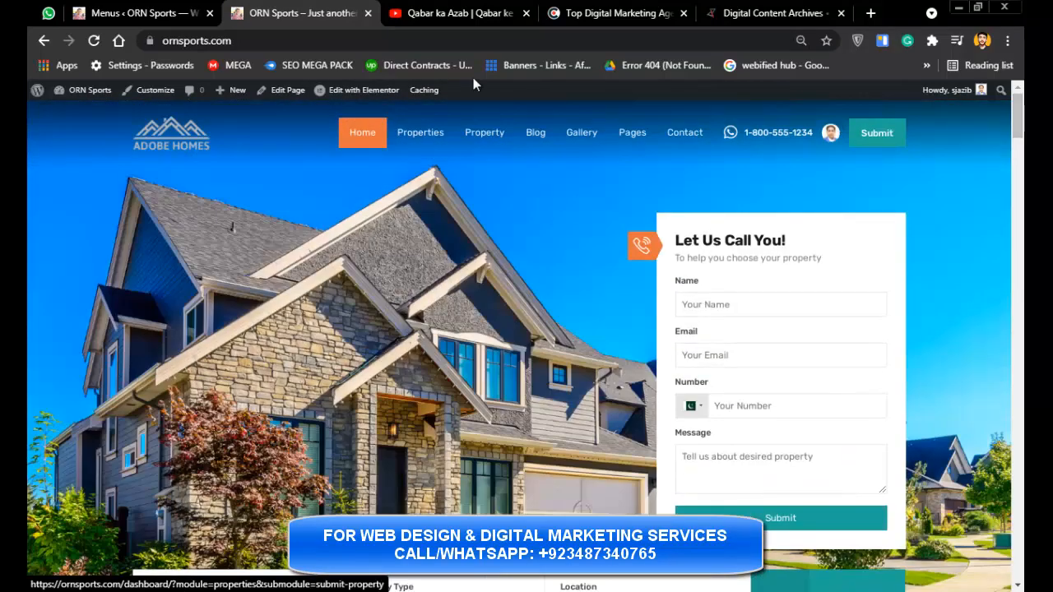
click(353, 92)
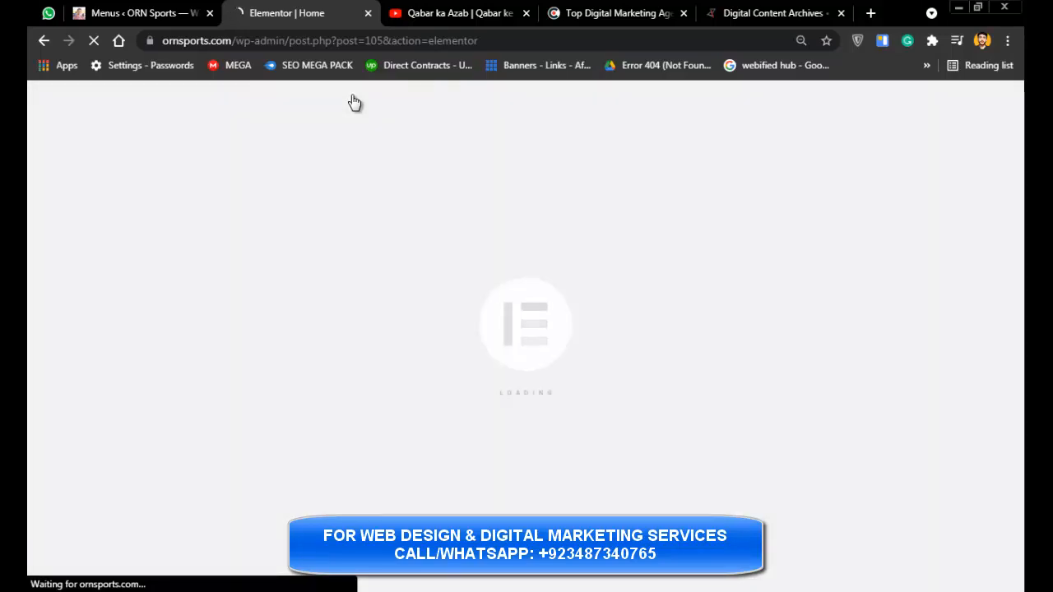
click(111, 9)
click(286, 10)
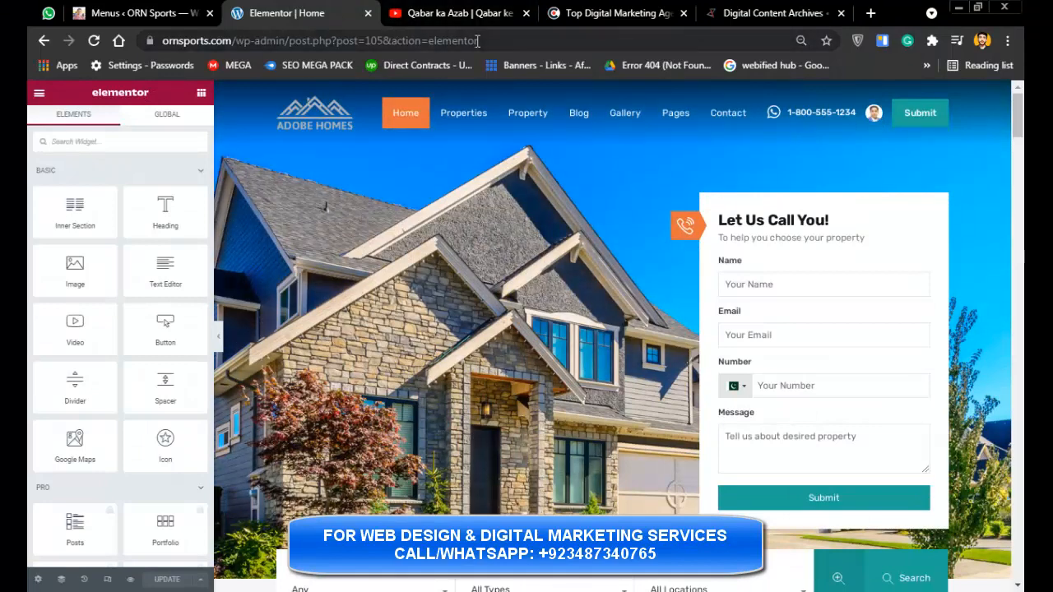
- Select the property grid in the home page's For Sale section for editing
scroll(750, 282, down, 2)
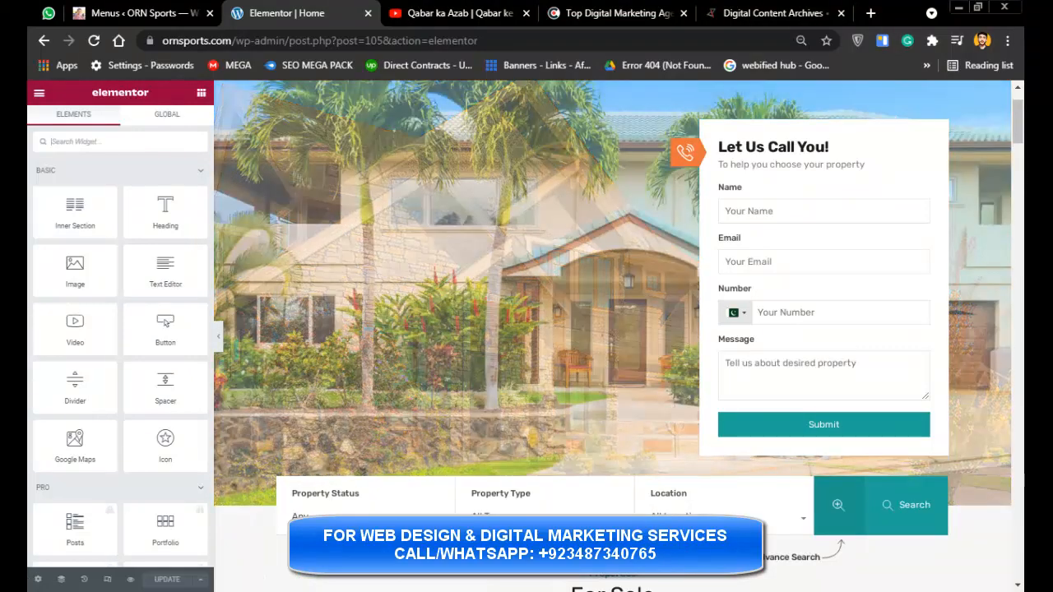
drag(1017, 125, 1018, 148)
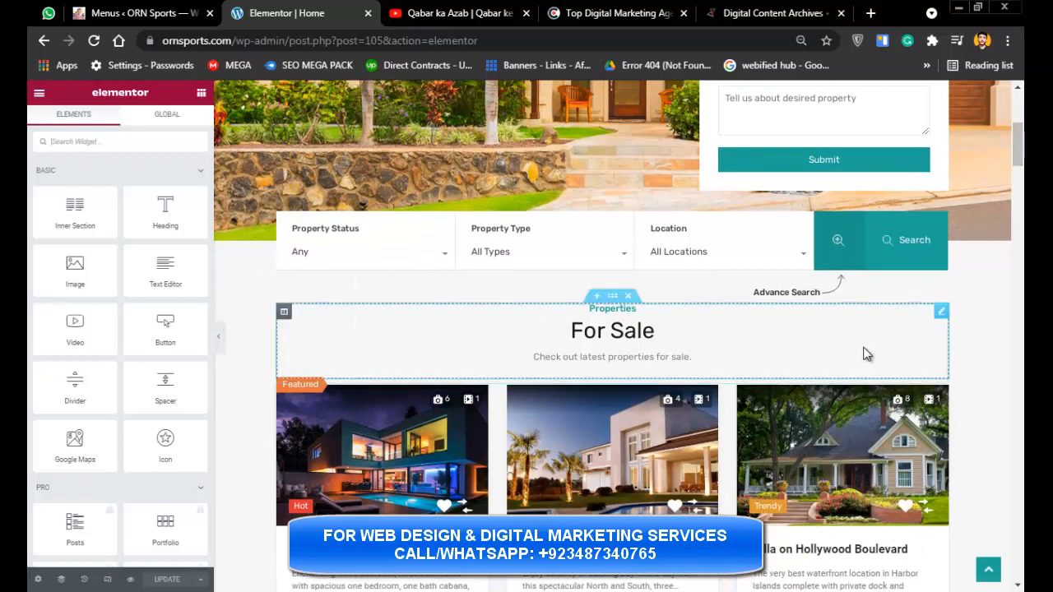
drag(1021, 164, 1021, 151)
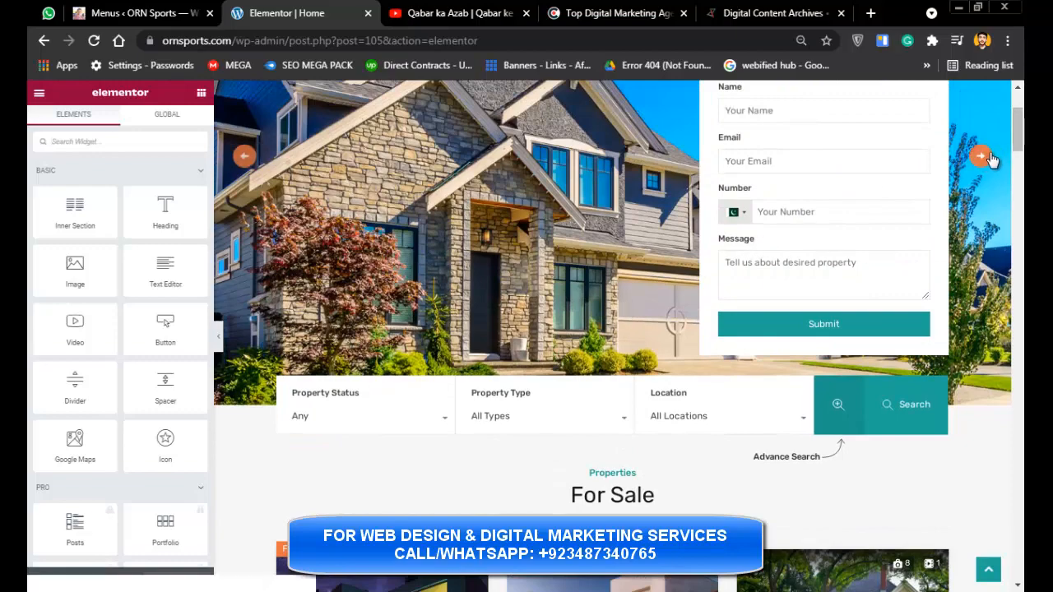
drag(1018, 153, 1018, 180)
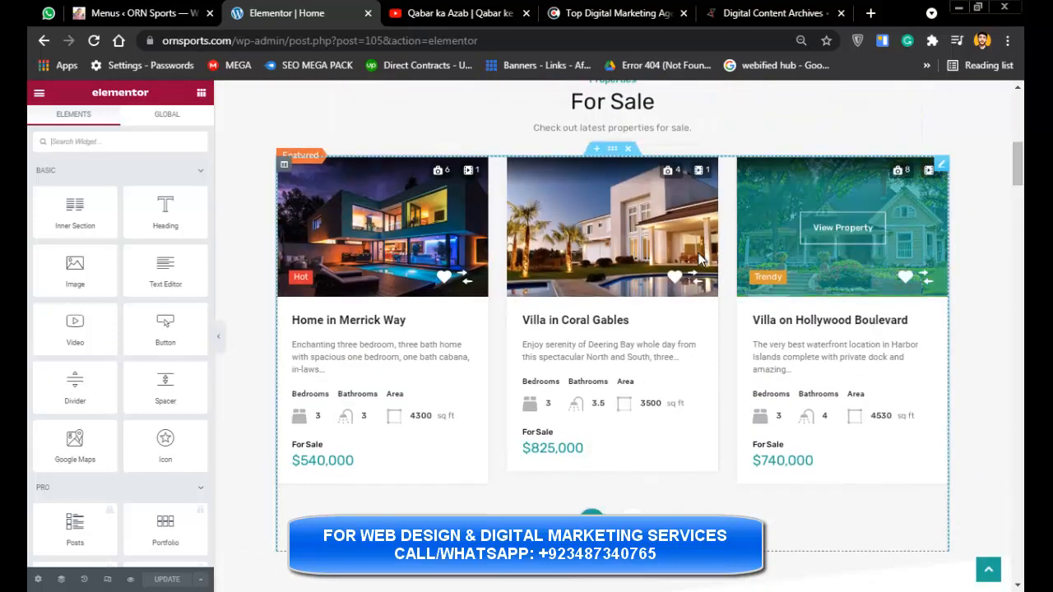
click(625, 291)
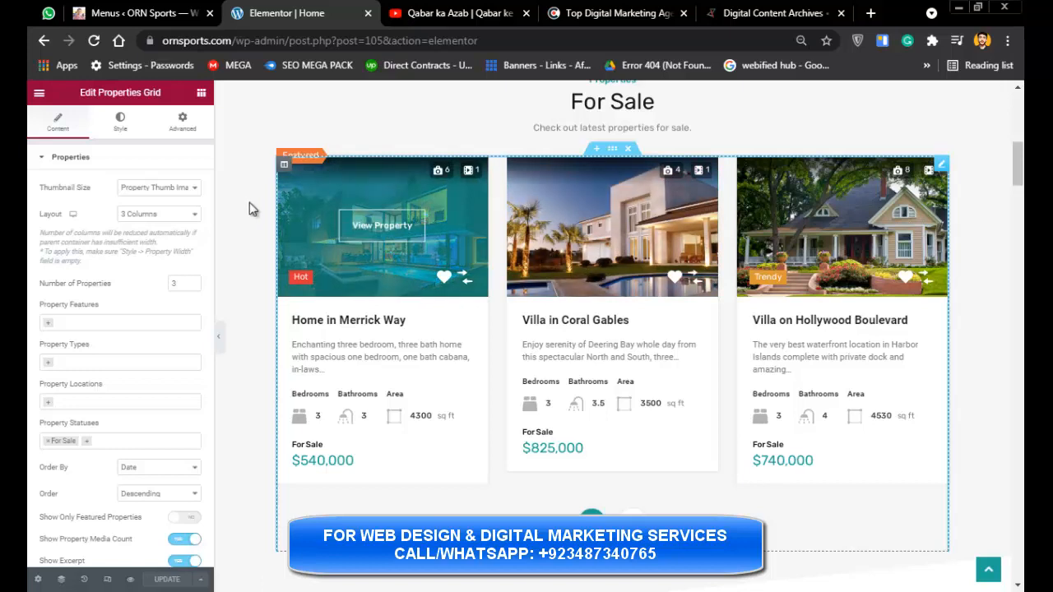
- Try the 4 Columns full-width layout on the For Sale property grid
click(168, 214)
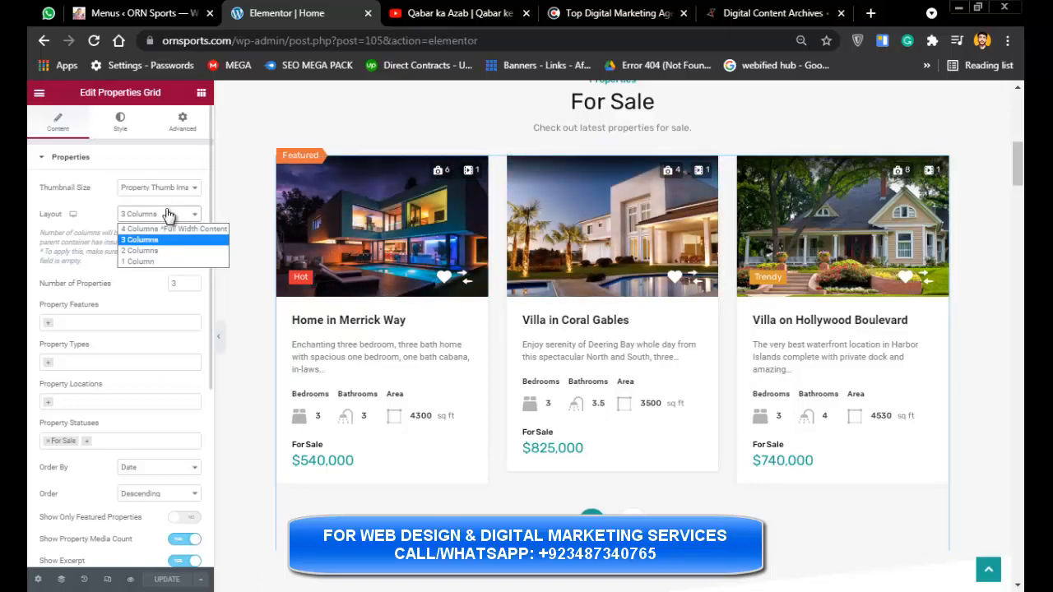
click(154, 231)
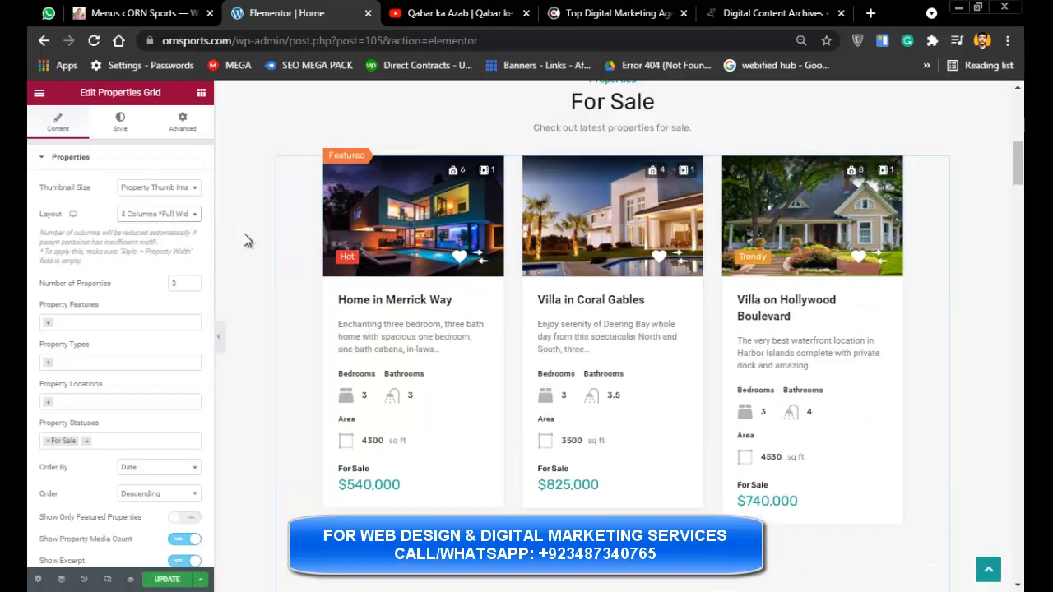
scroll(731, 197, down, 1)
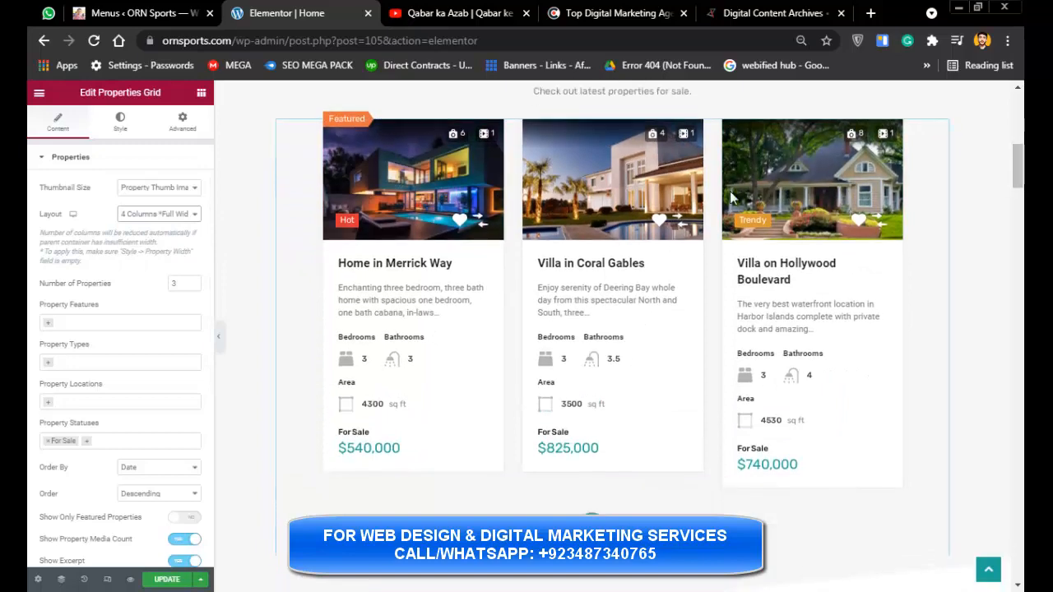
- Set the For Sale property grid to the 2 Columns layout and its number of properties to 4
click(180, 213)
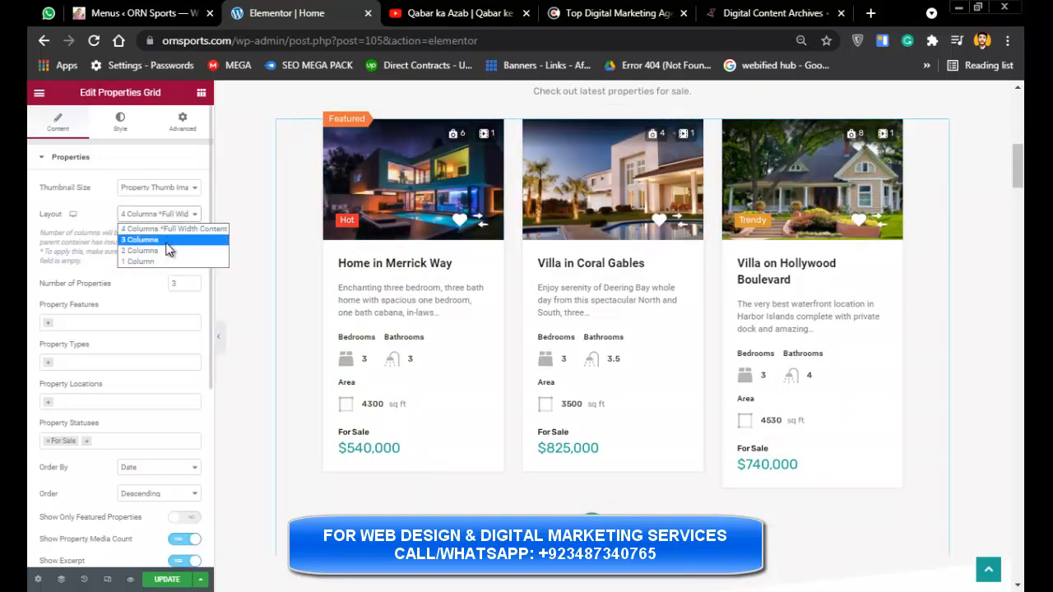
click(169, 250)
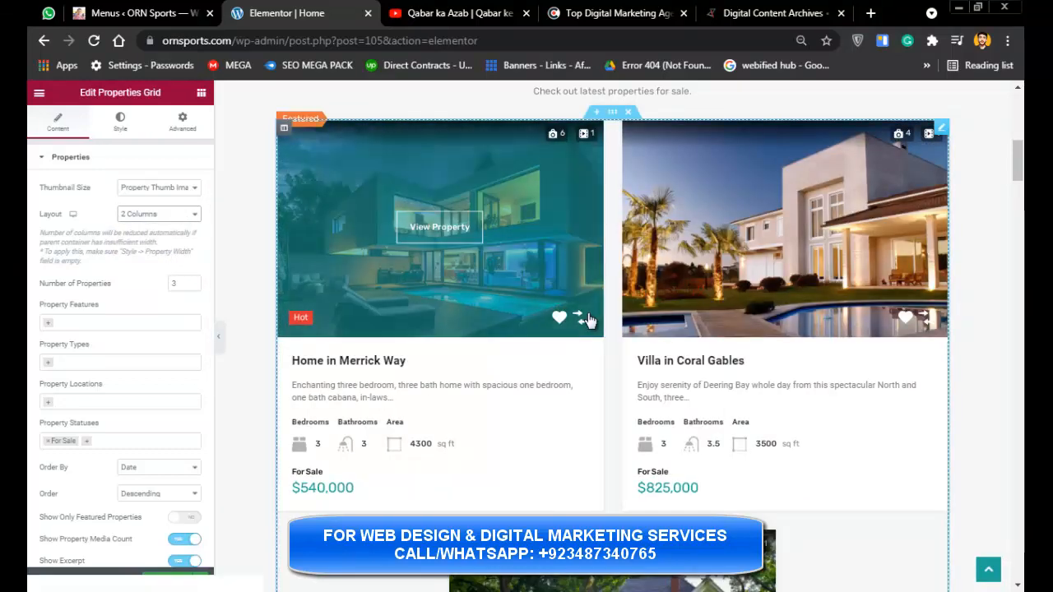
click(193, 281)
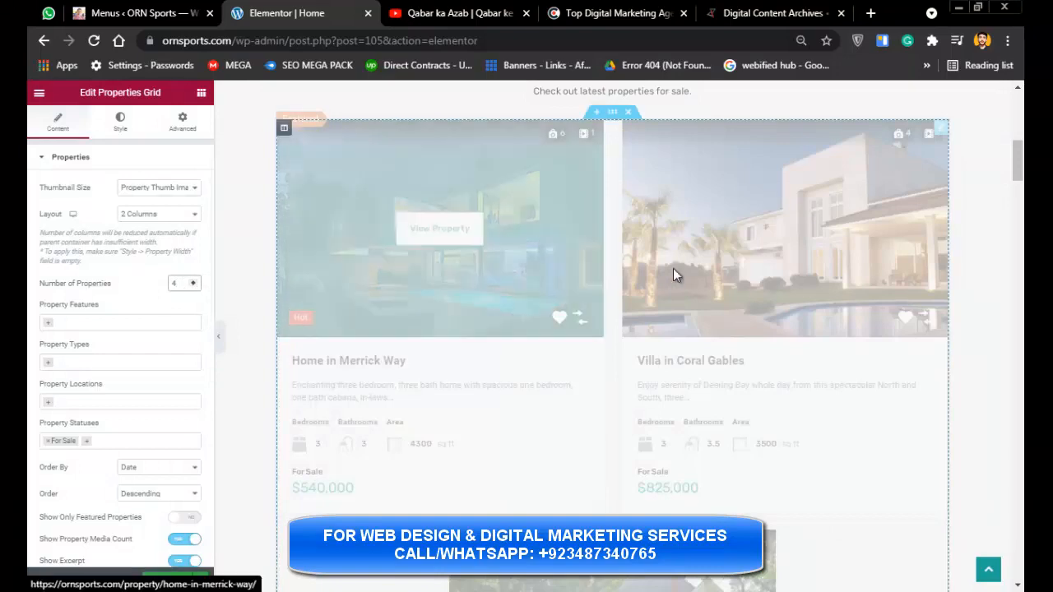
- Open the settings of the For Rent grid and the Buy or Sell call to action, and examine the first button's URL
drag(1020, 163, 1019, 252)
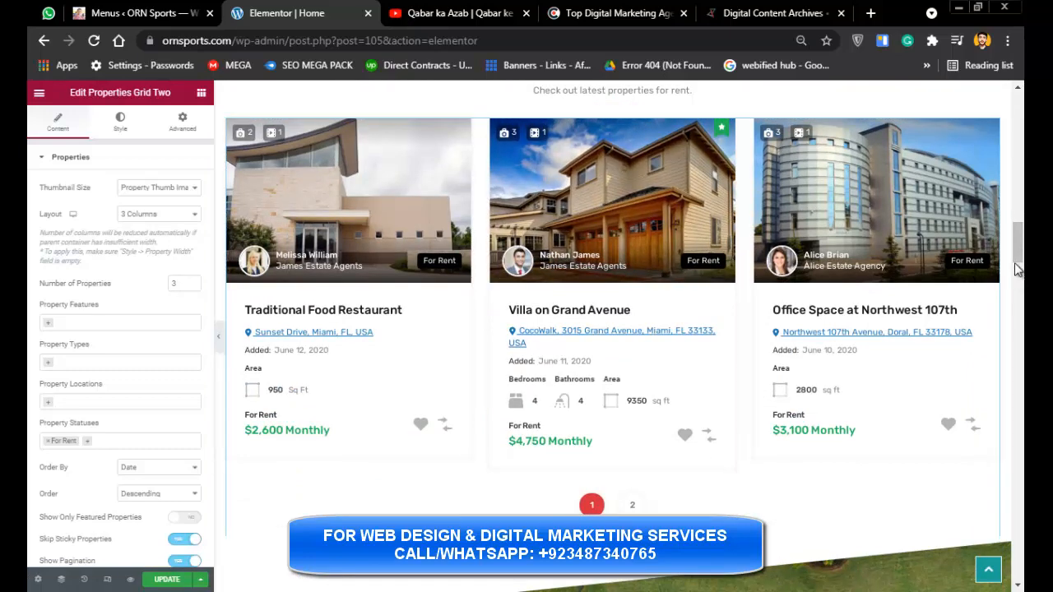
drag(1018, 264, 1018, 286)
scroll(902, 269, down, 4)
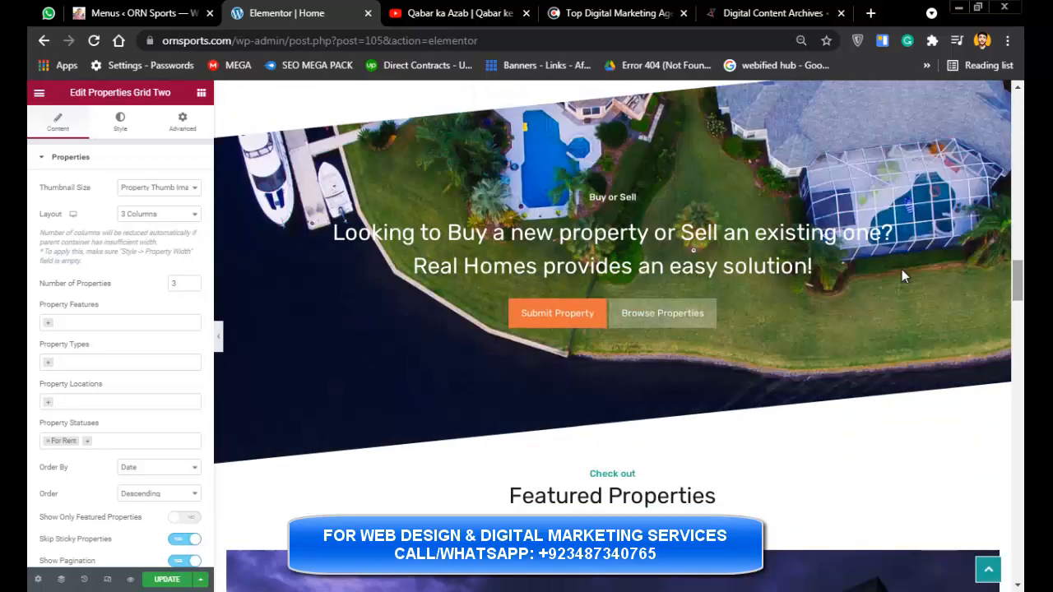
click(685, 247)
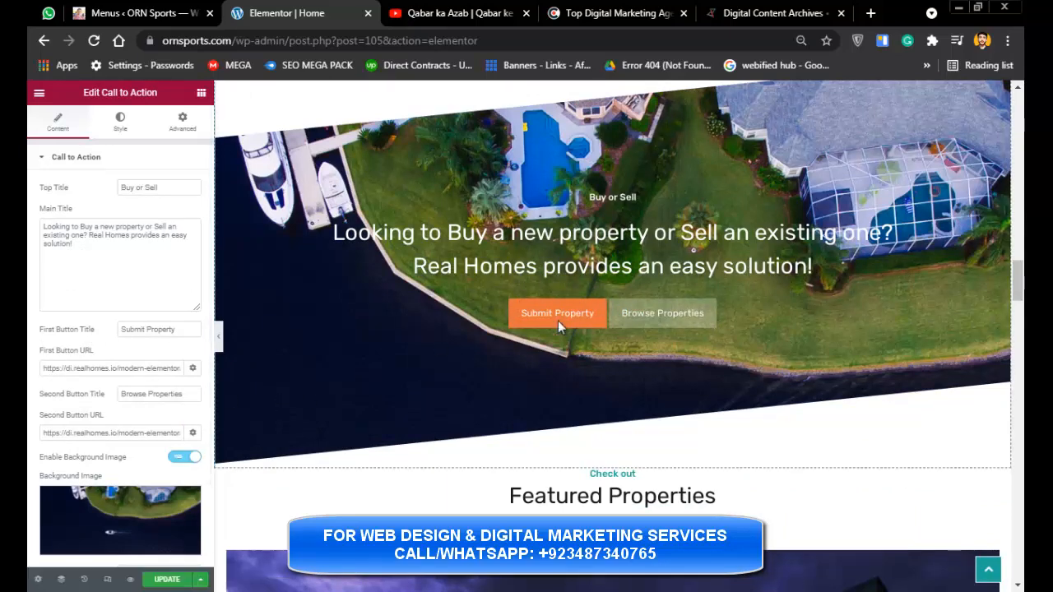
drag(581, 316, 568, 323)
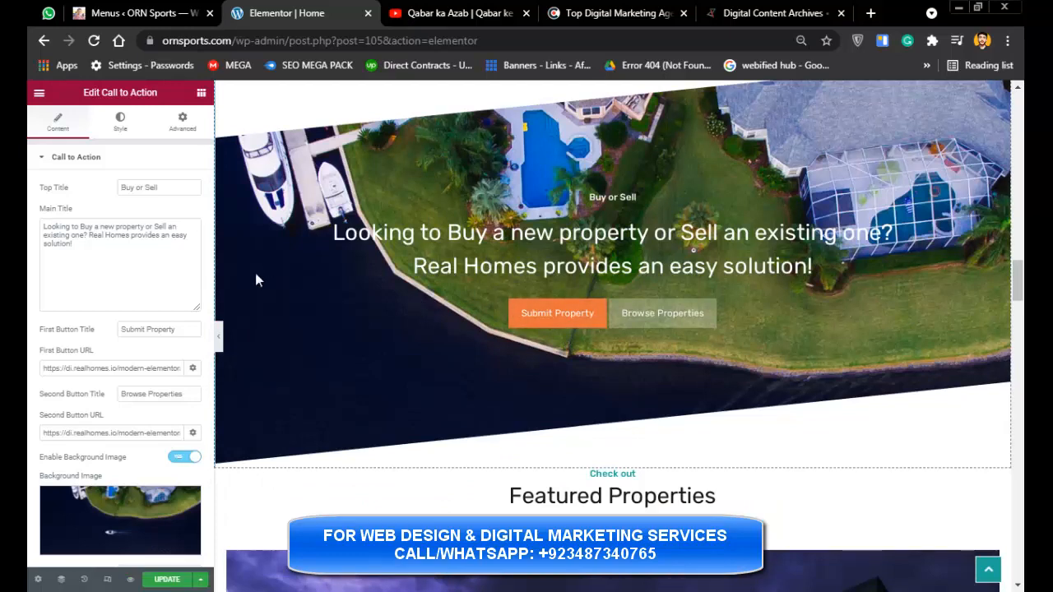
triple_click(99, 367)
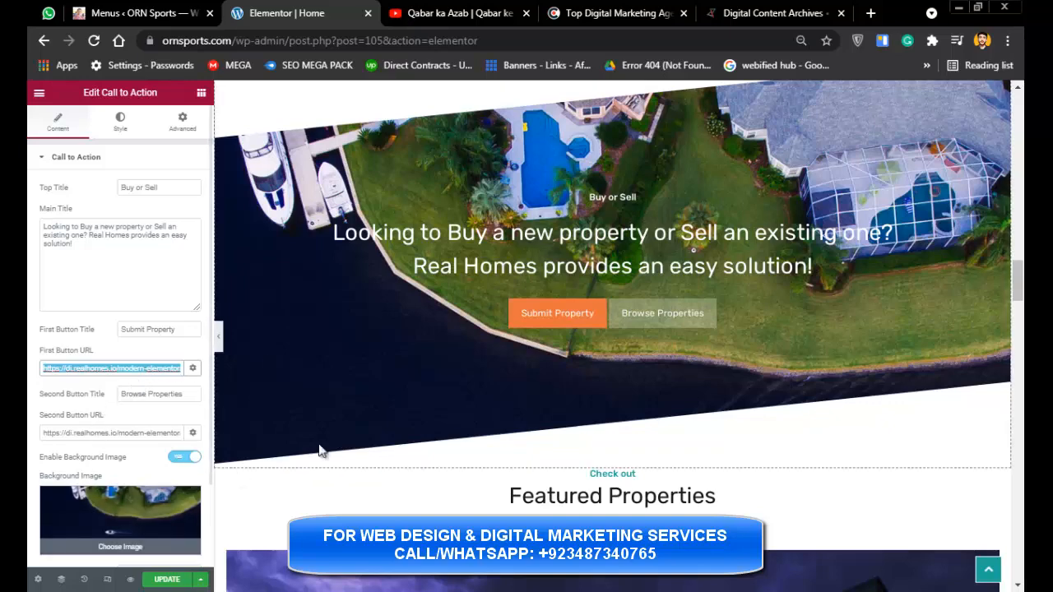
- Open the Featured Properties carousel's settings and look through the post date format options
scroll(716, 325, down, 6)
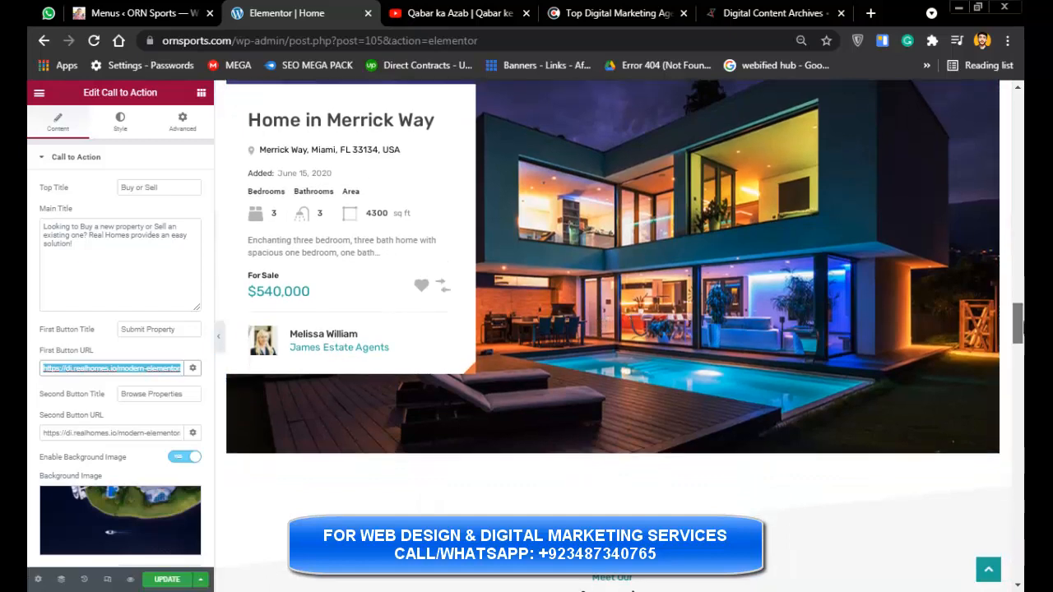
scroll(643, 461, up, 4)
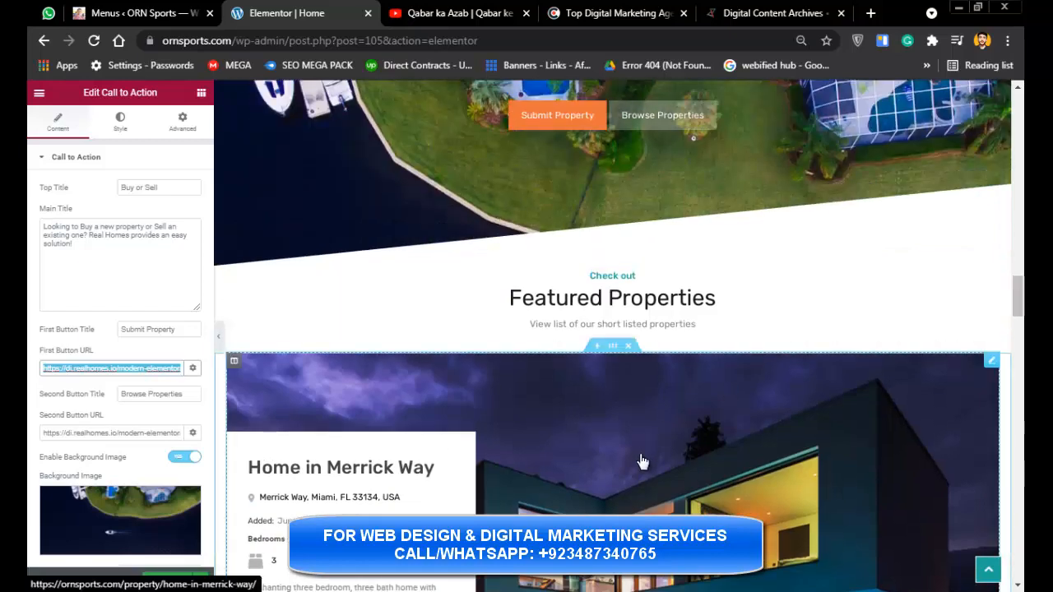
click(643, 461)
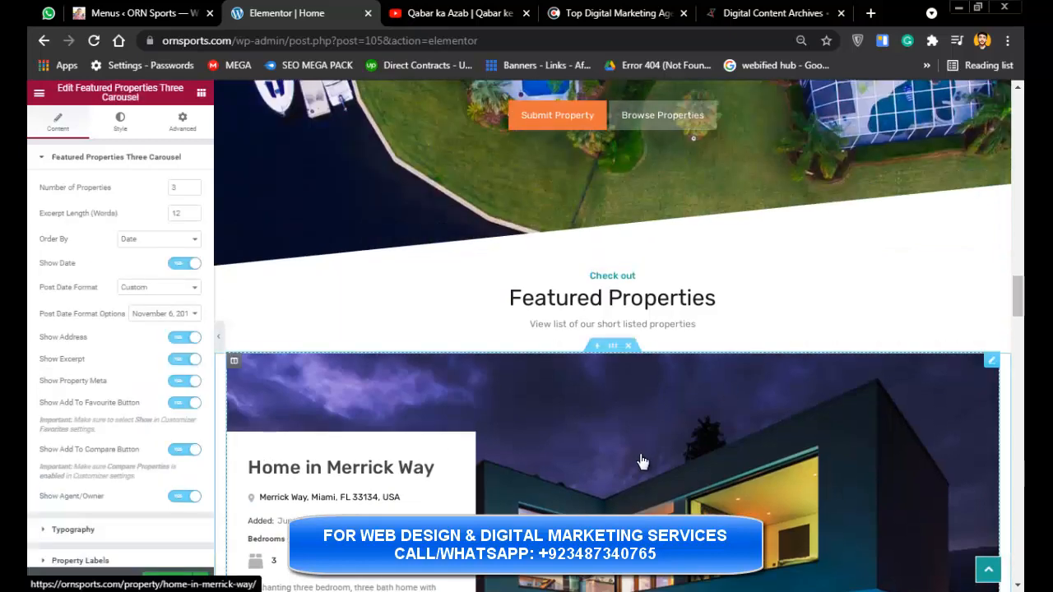
click(176, 288)
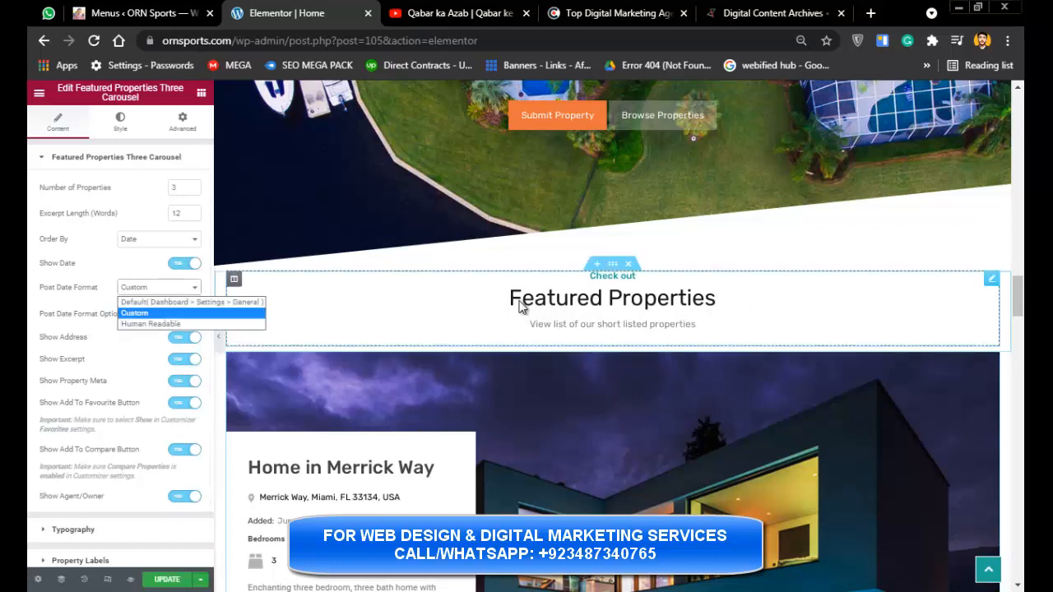
click(152, 292)
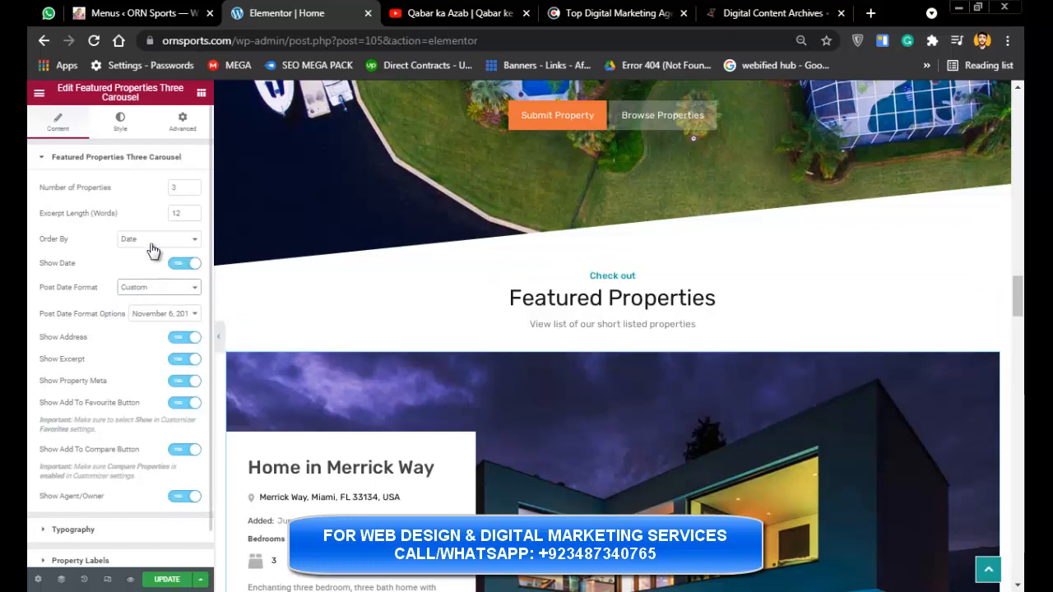
- Open the Agents grid's settings and examine its typography options
scroll(797, 264, down, 1)
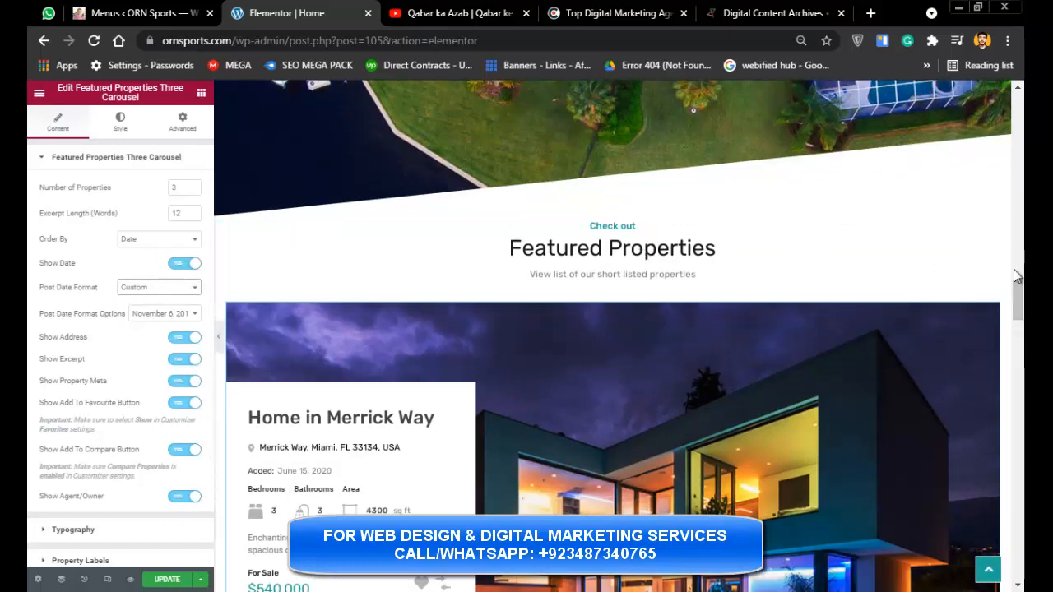
drag(1018, 303, 1021, 362)
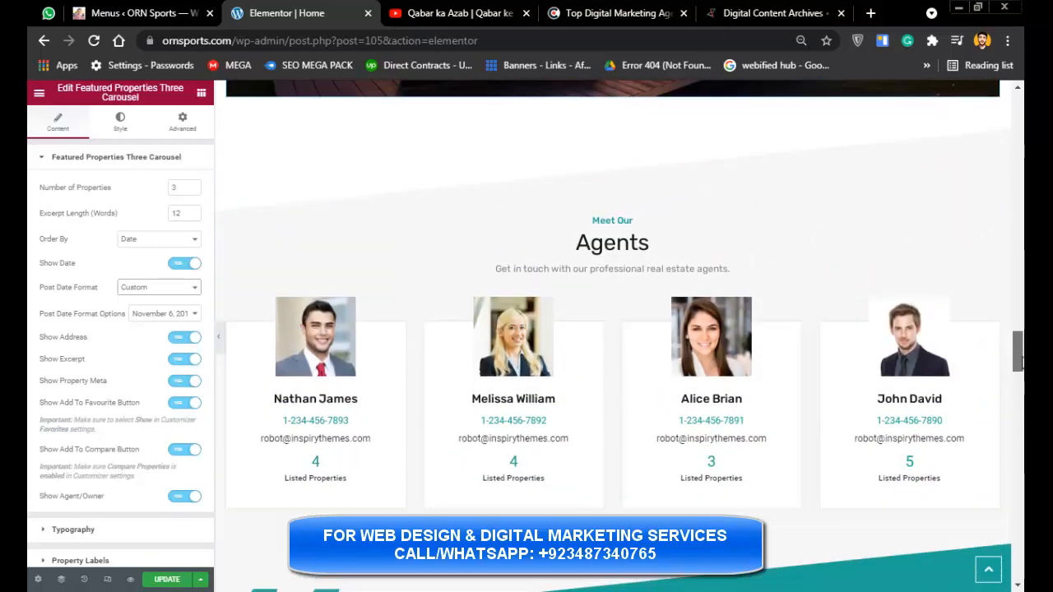
click(372, 354)
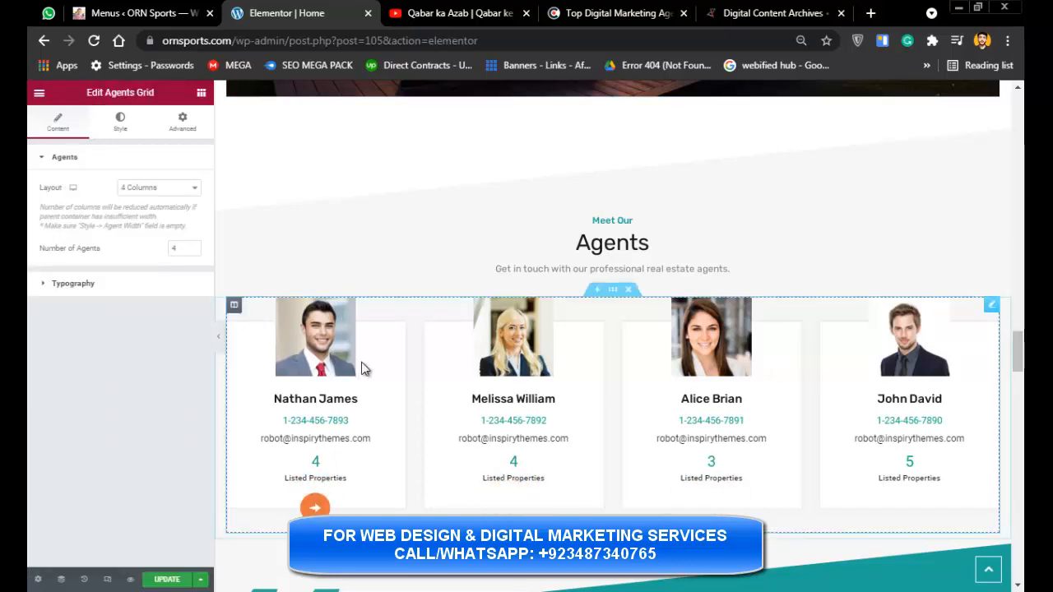
right_click(364, 367)
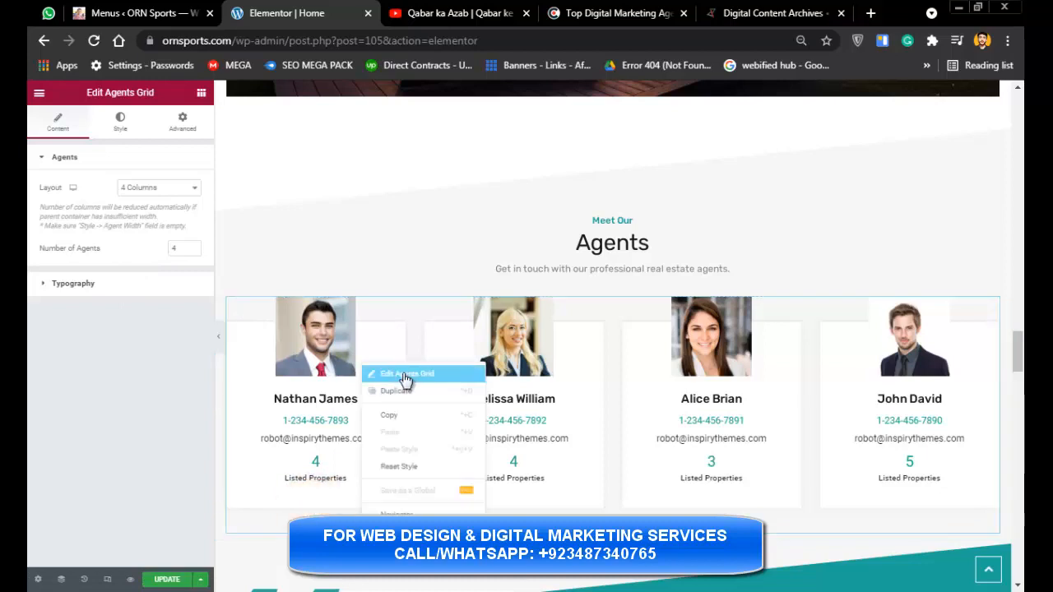
click(314, 500)
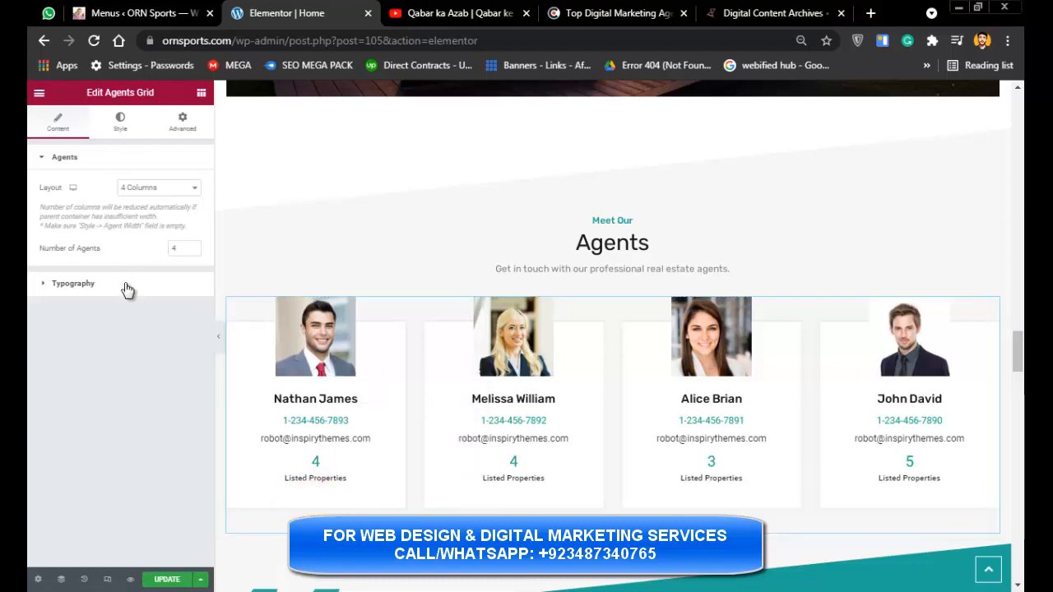
click(153, 283)
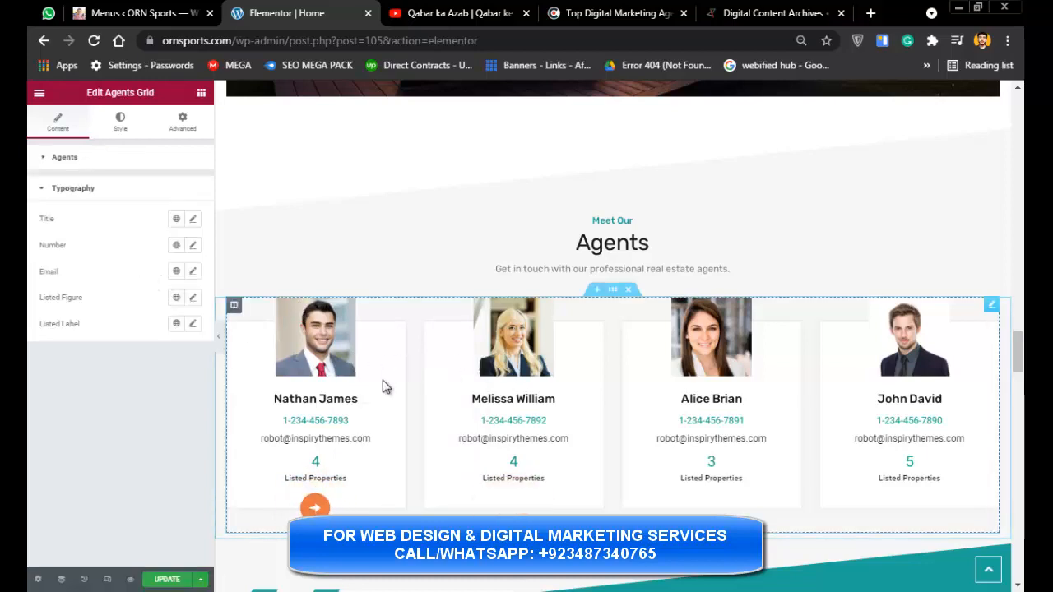
scroll(697, 204, up, 10)
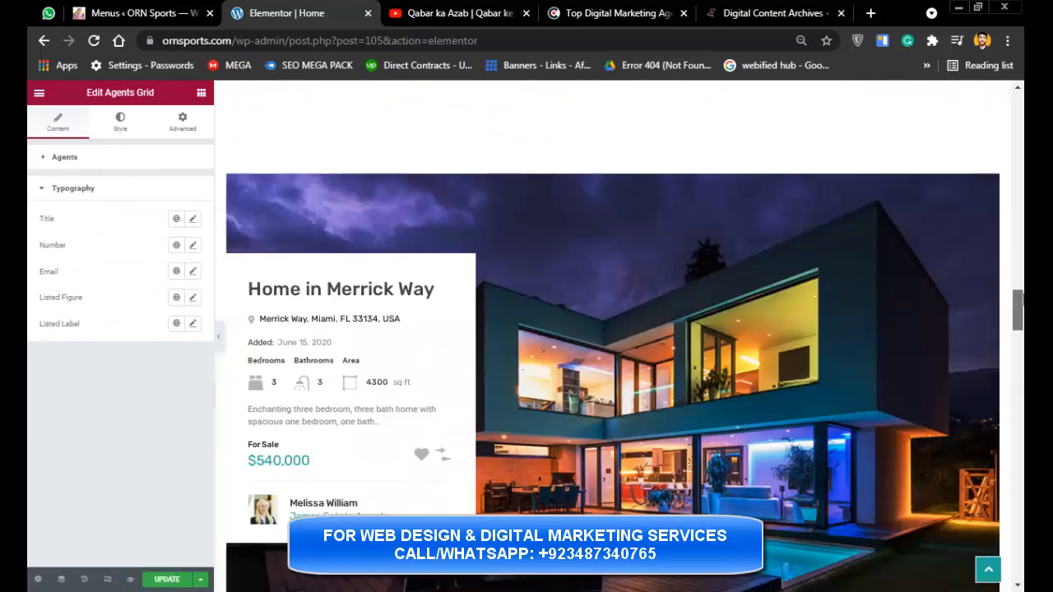
scroll(698, 204, down, 10)
scroll(698, 204, up, 8)
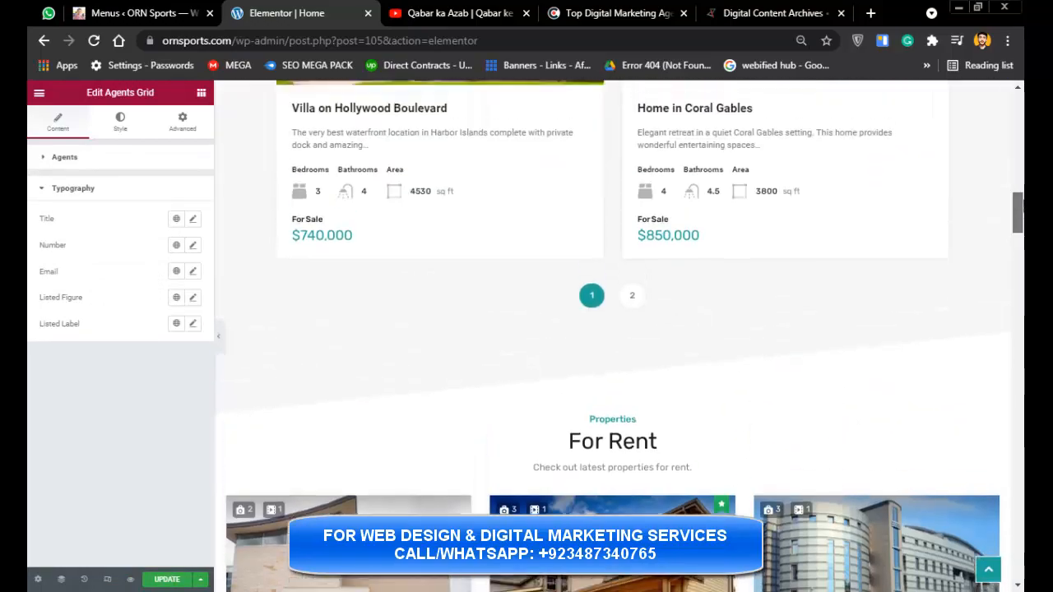
- Open the settings of the "Talk to our experts" call to action and examine its titles and button URLs
scroll(607, 516, down, 15)
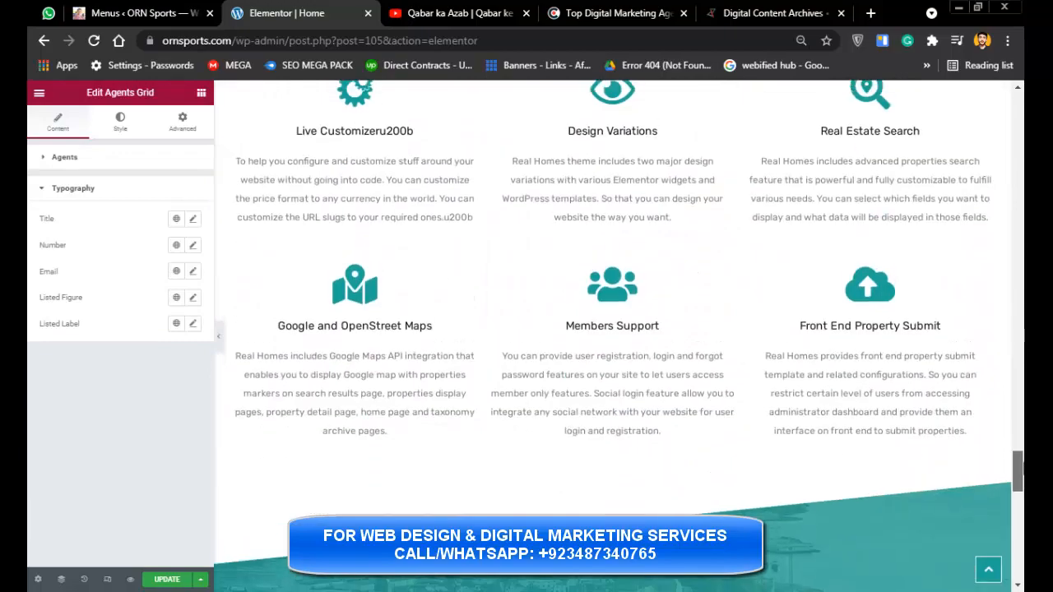
scroll(607, 516, down, 3)
scroll(607, 515, up, 5)
scroll(608, 516, down, 2)
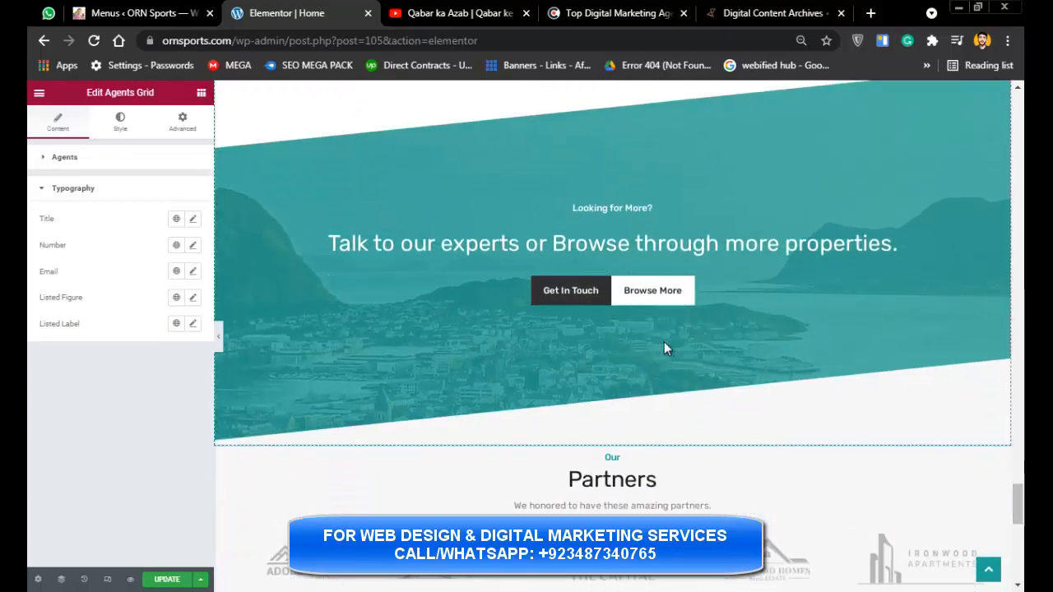
click(644, 299)
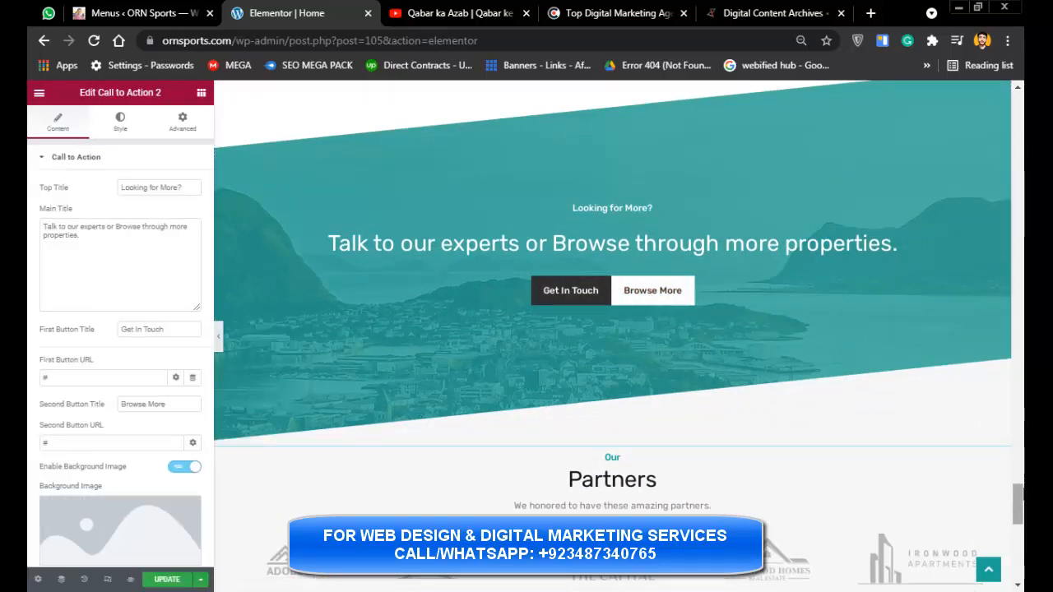
scroll(613, 335, down, 4)
scroll(613, 336, up, 4)
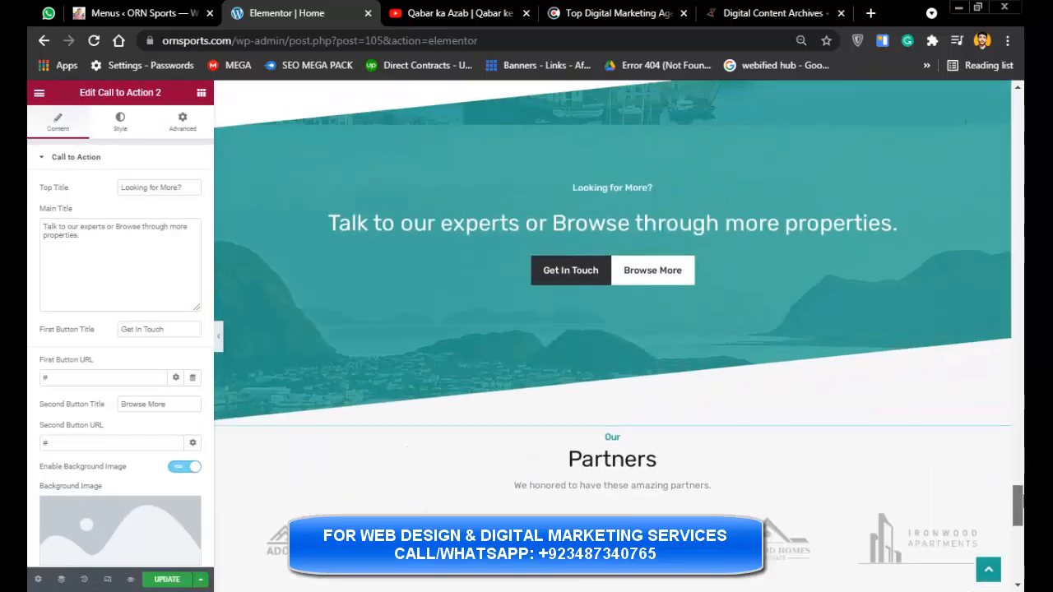
scroll(581, 462, down, 2)
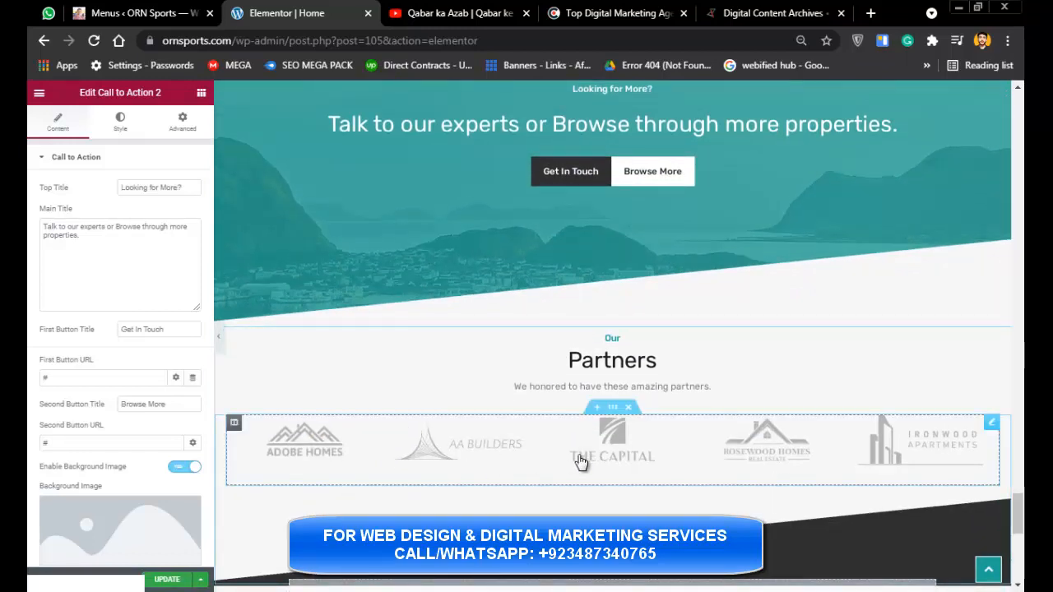
- Open the Partners logo section's settings and look through its thumbnail size options
click(638, 448)
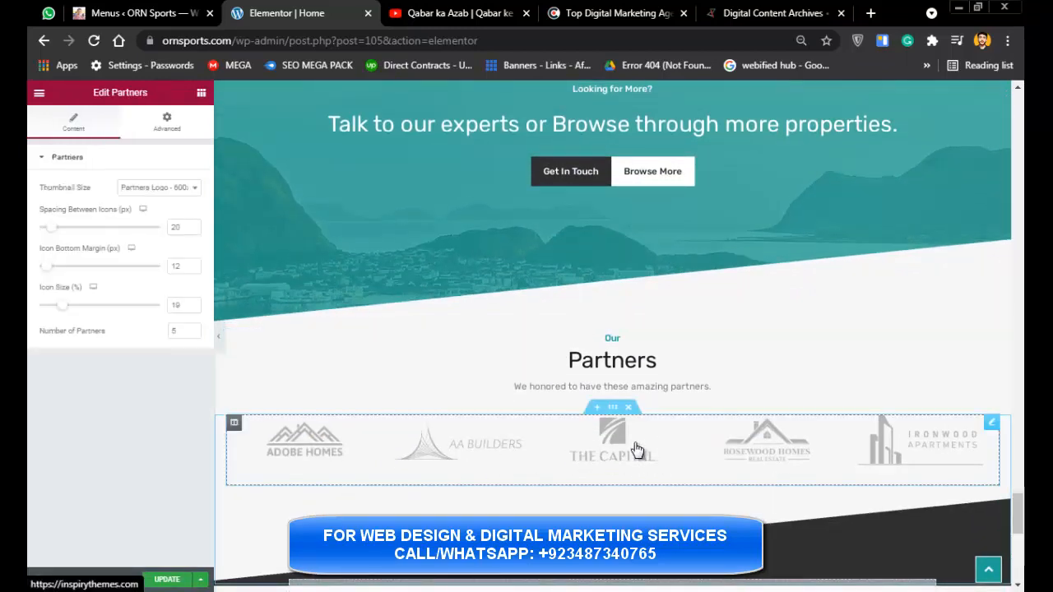
click(151, 196)
key(Escape)
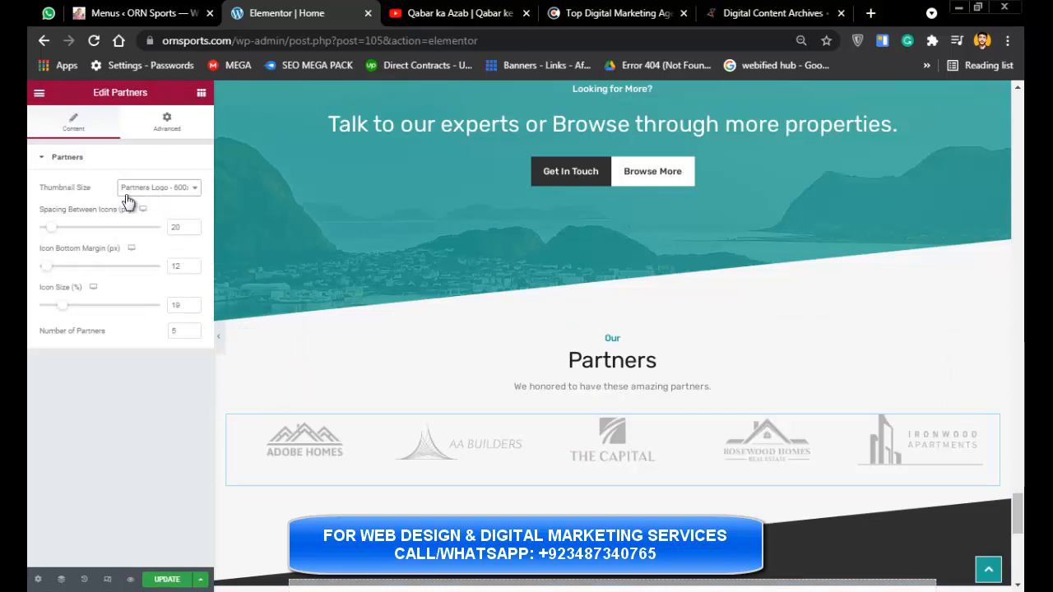
right_click(489, 477)
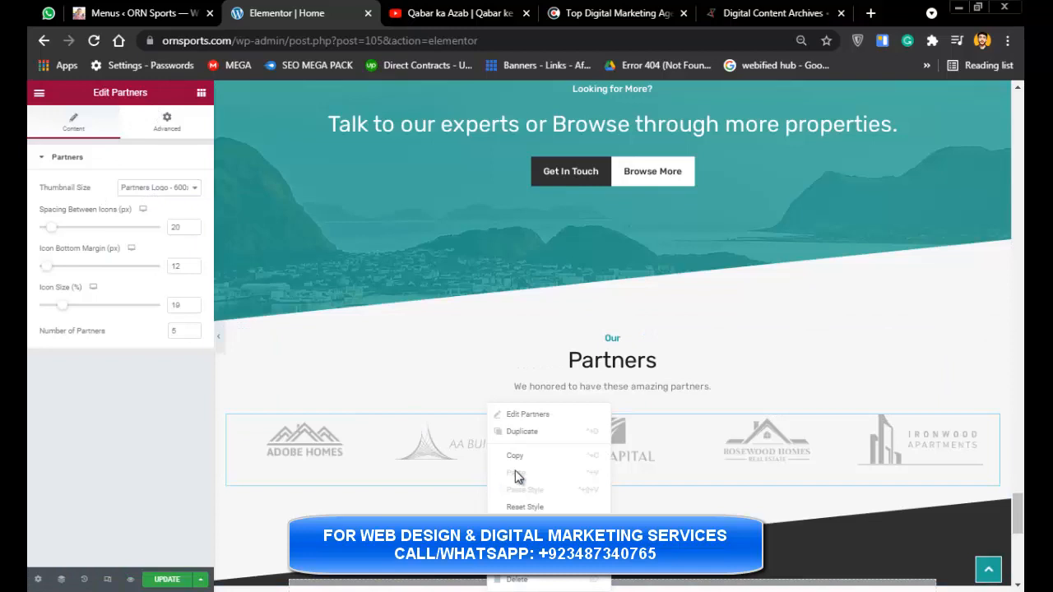
click(340, 492)
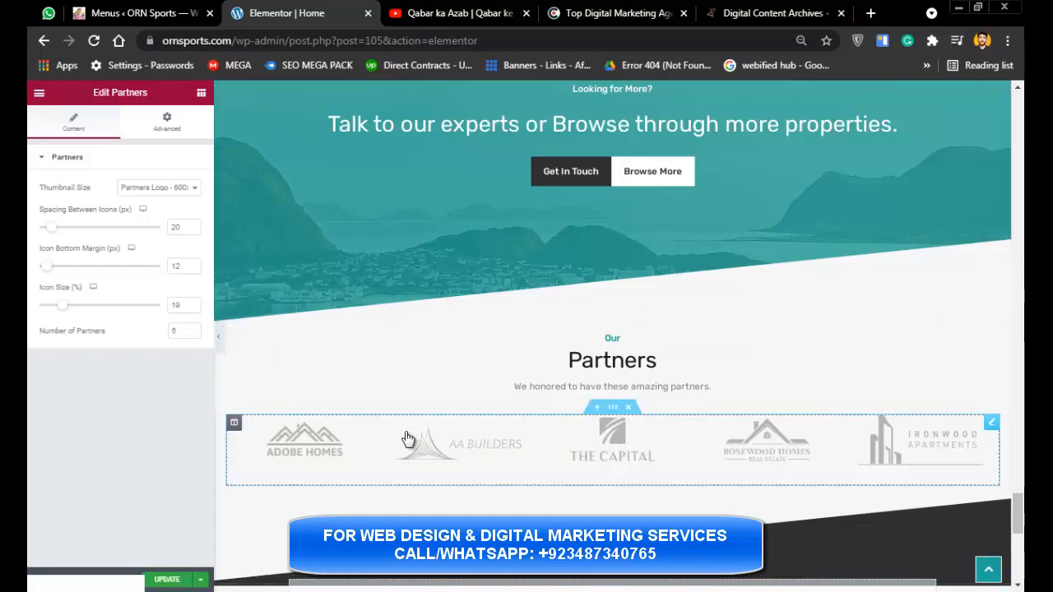
click(170, 190)
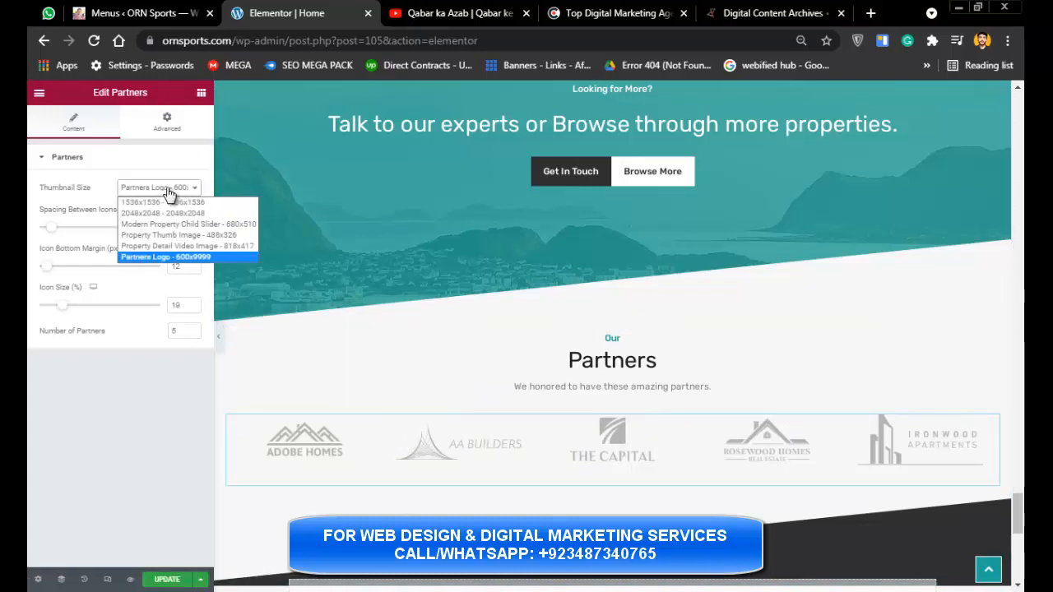
click(169, 193)
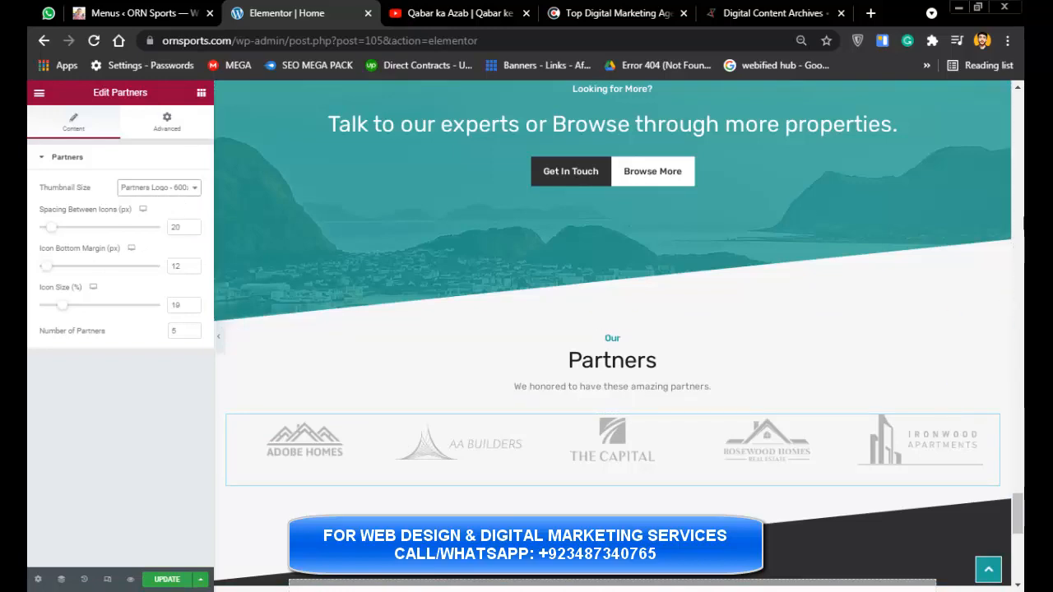
scroll(612, 329, down, 3)
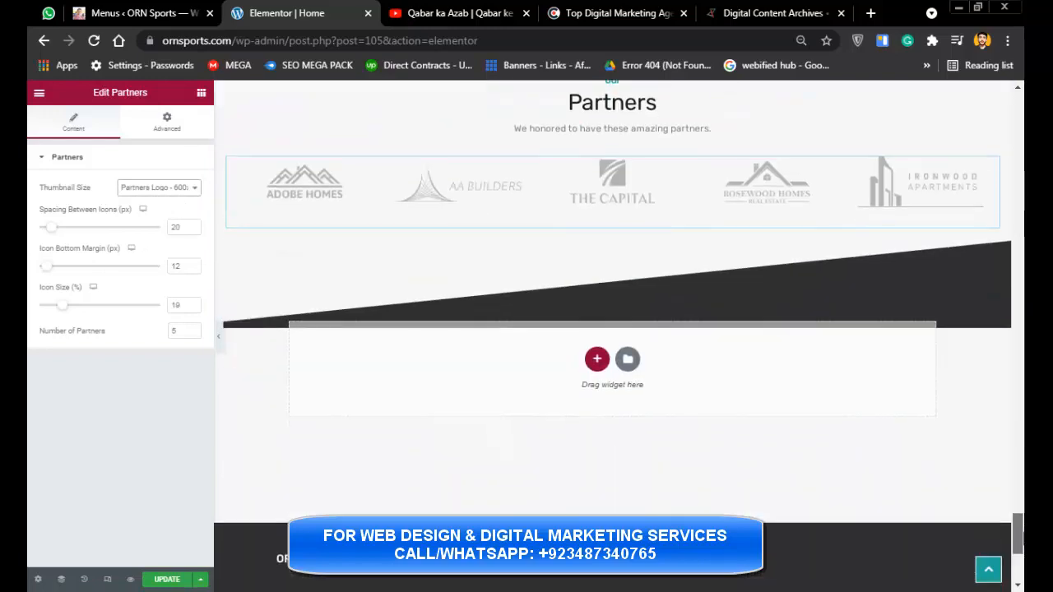
- Save the home page changes and switch the preview to the mobile responsive mode
drag(1018, 533, 1015, 101)
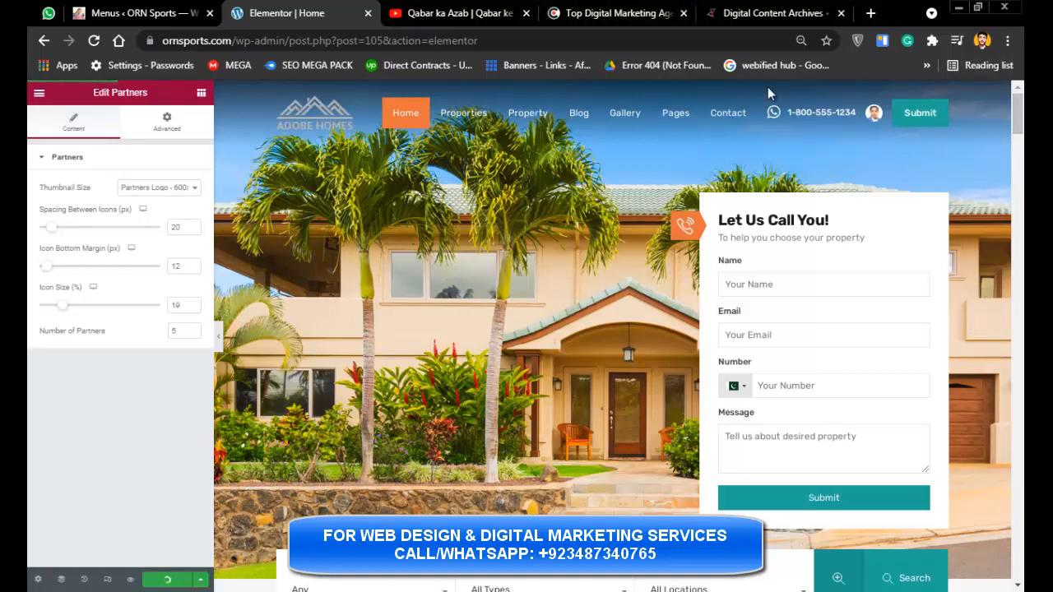
mouse_move(1009, 81)
mouse_down()
mouse_move(1007, 271)
mouse_move(1022, 67)
mouse_up()
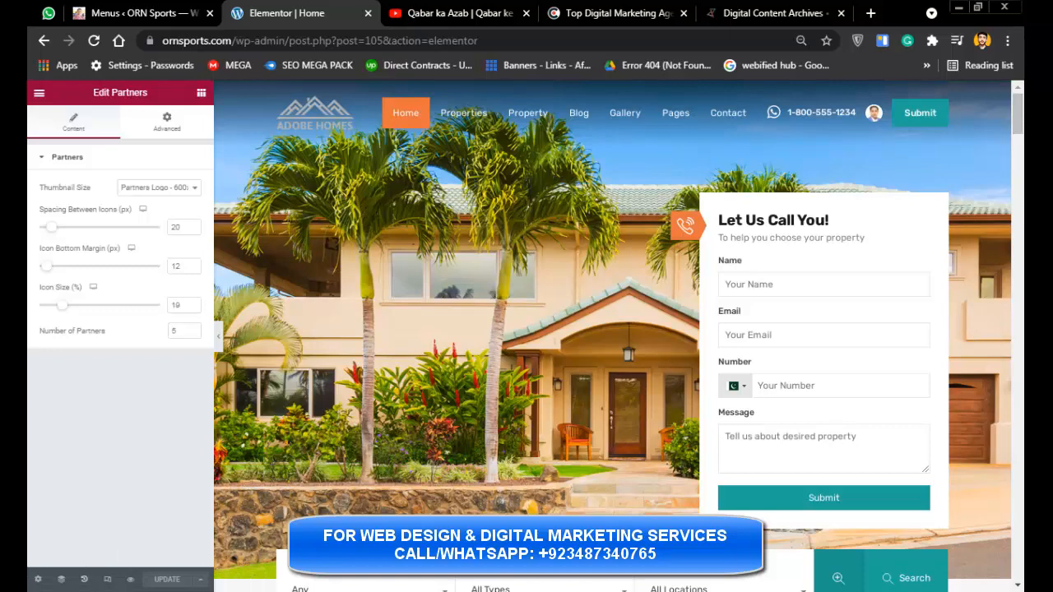
click(115, 585)
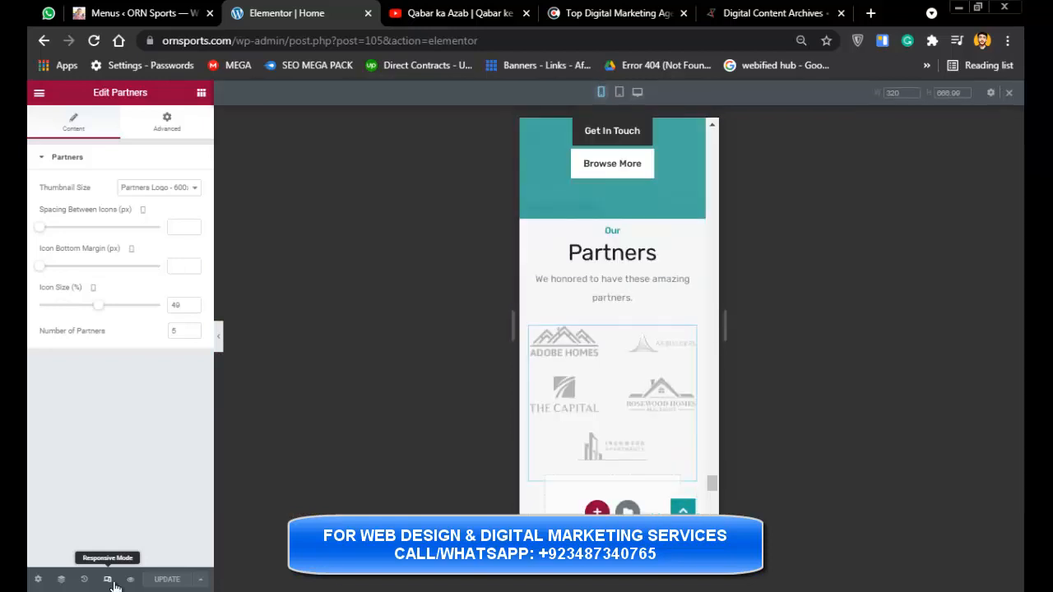
click(115, 582)
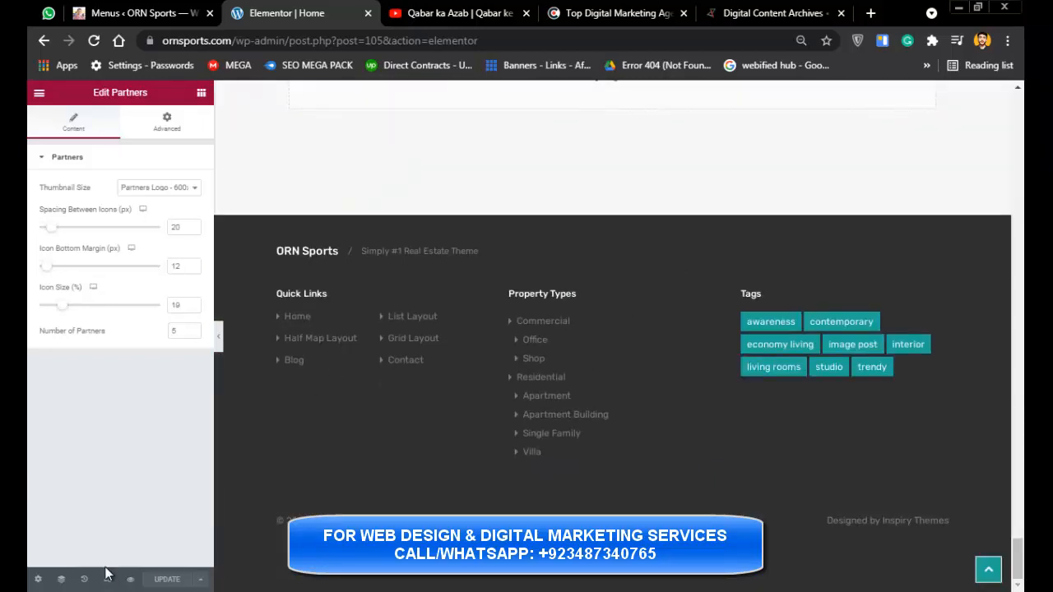
click(106, 578)
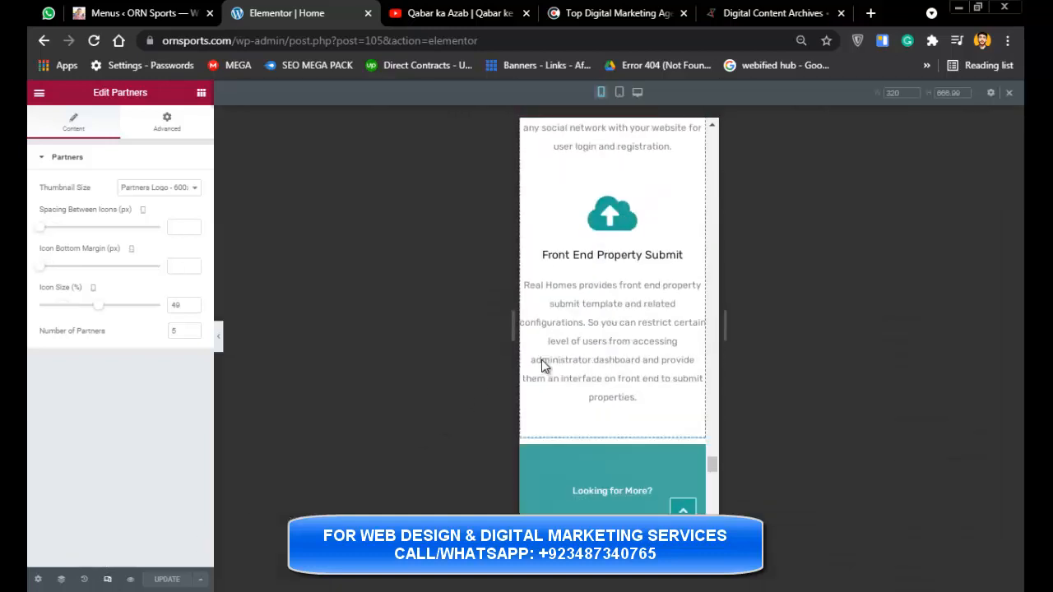
- Widen the mobile preview to about 505 px and check the page header by opening and closing its navigation menu
drag(494, 355, 395, 355)
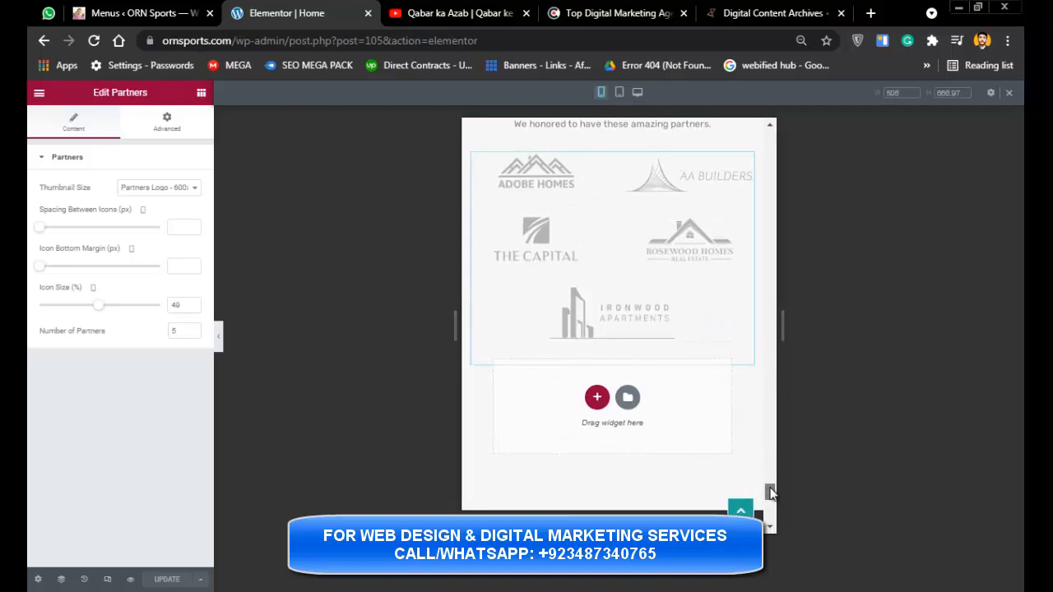
drag(771, 492, 766, 117)
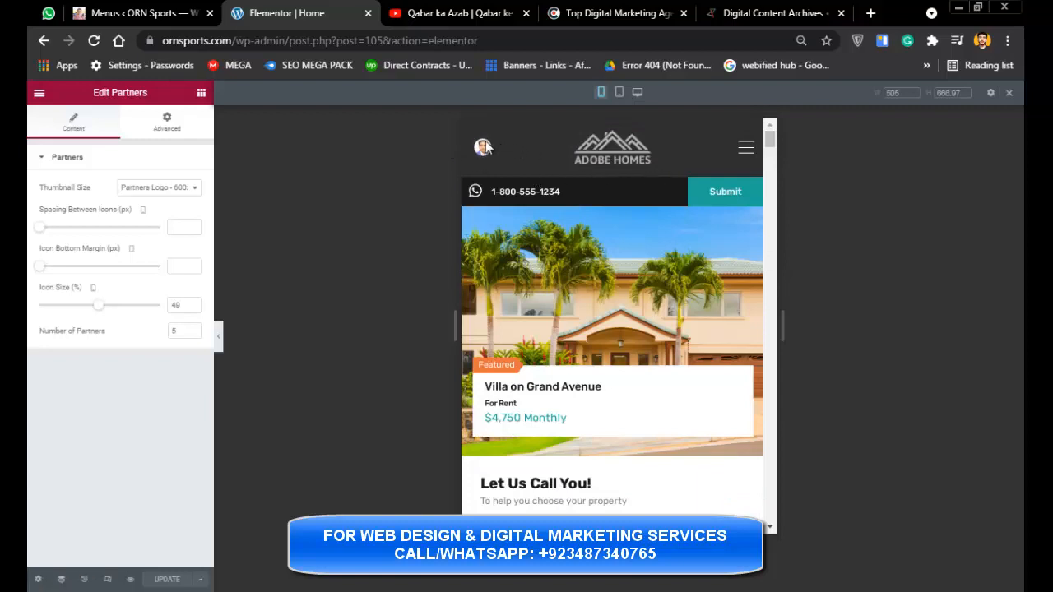
click(746, 151)
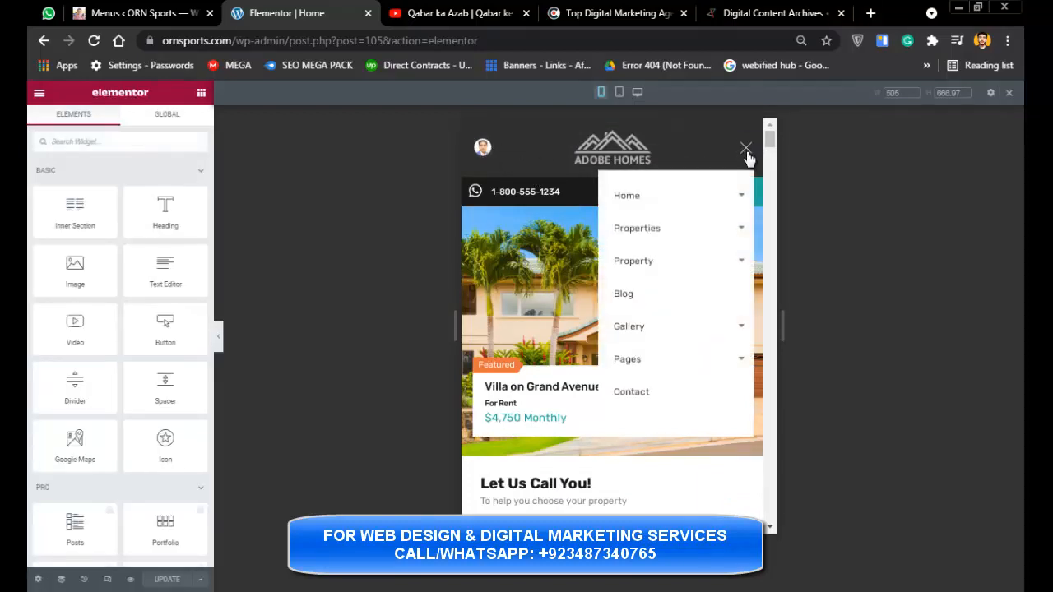
click(747, 152)
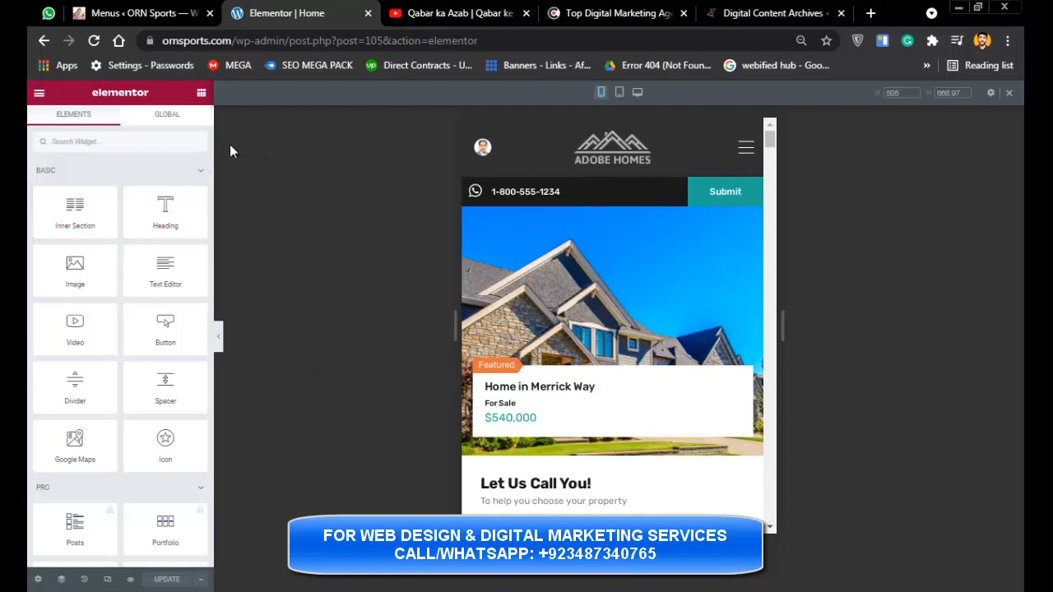
- Look through the RealHomes widgets and return the preview from responsive mode to the desktop view
drag(211, 158, 209, 395)
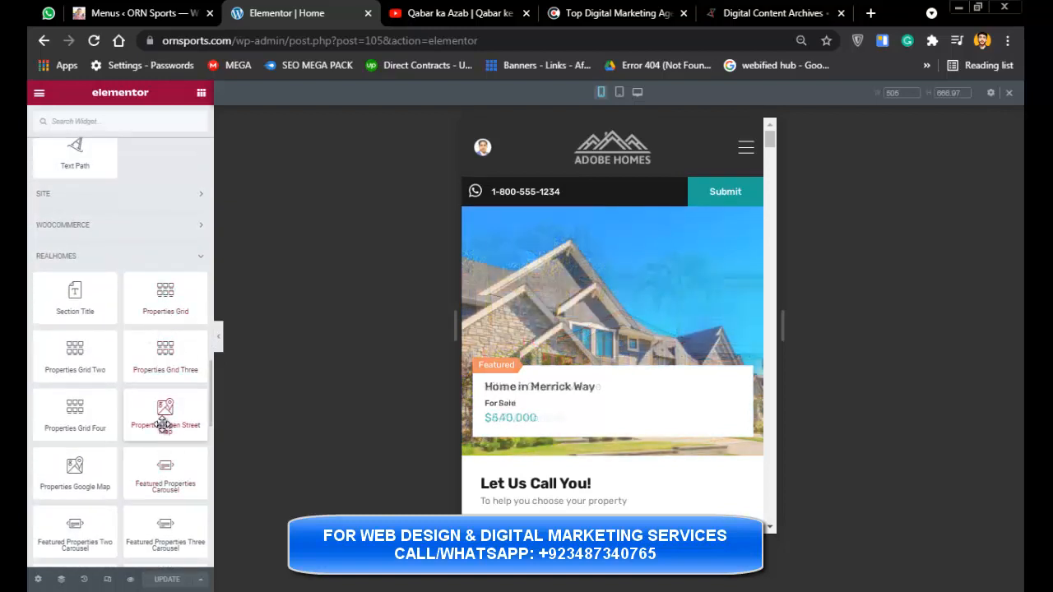
drag(166, 407, 744, 148)
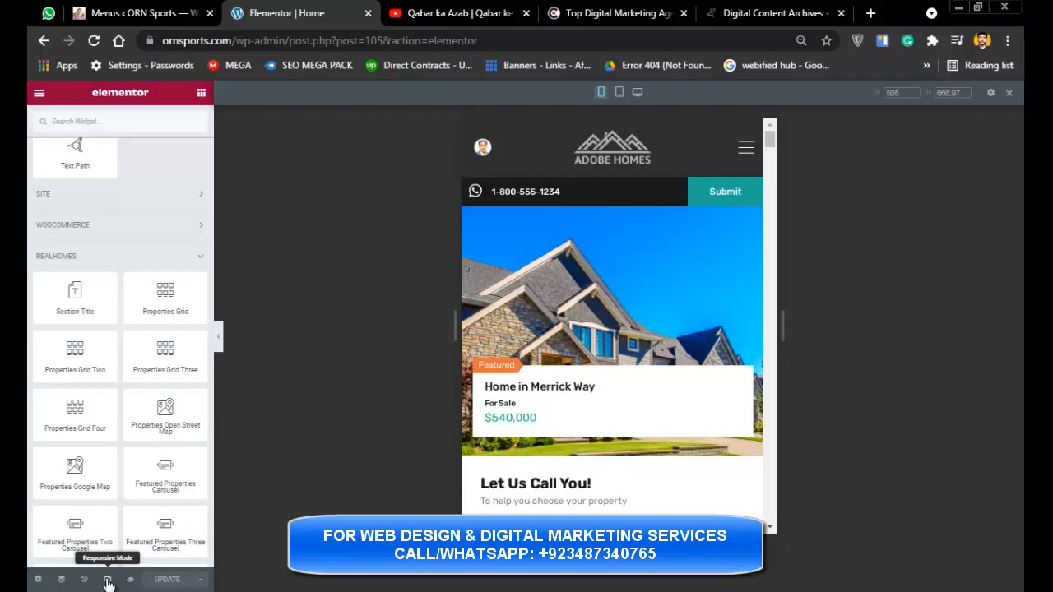
click(107, 583)
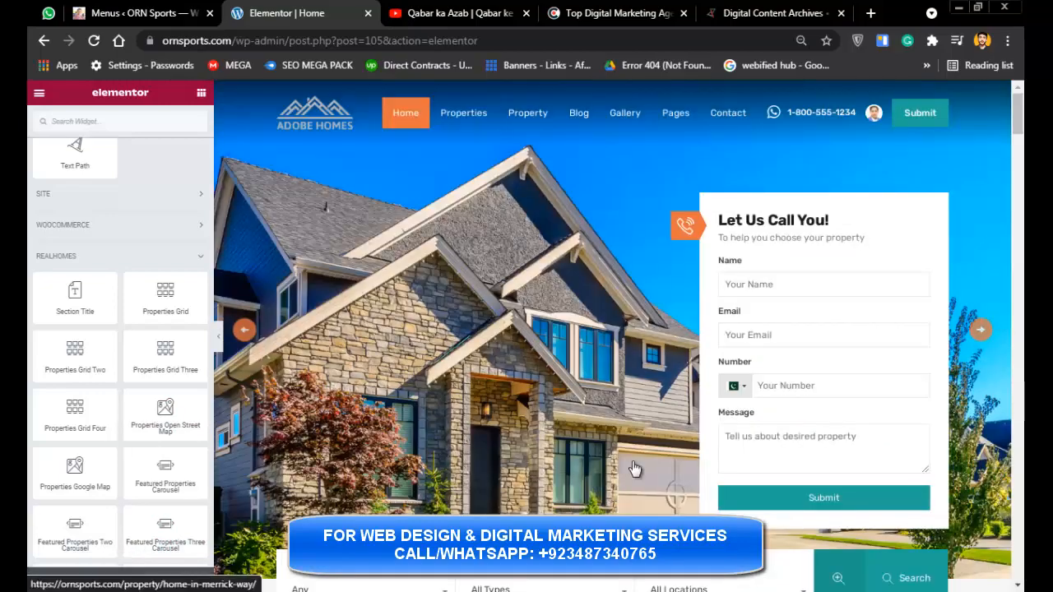
- Add a Properties Google Map widget between the Featured Properties heading and its carousel, and dismiss the Google Maps notice
scroll(634, 469, down, 10)
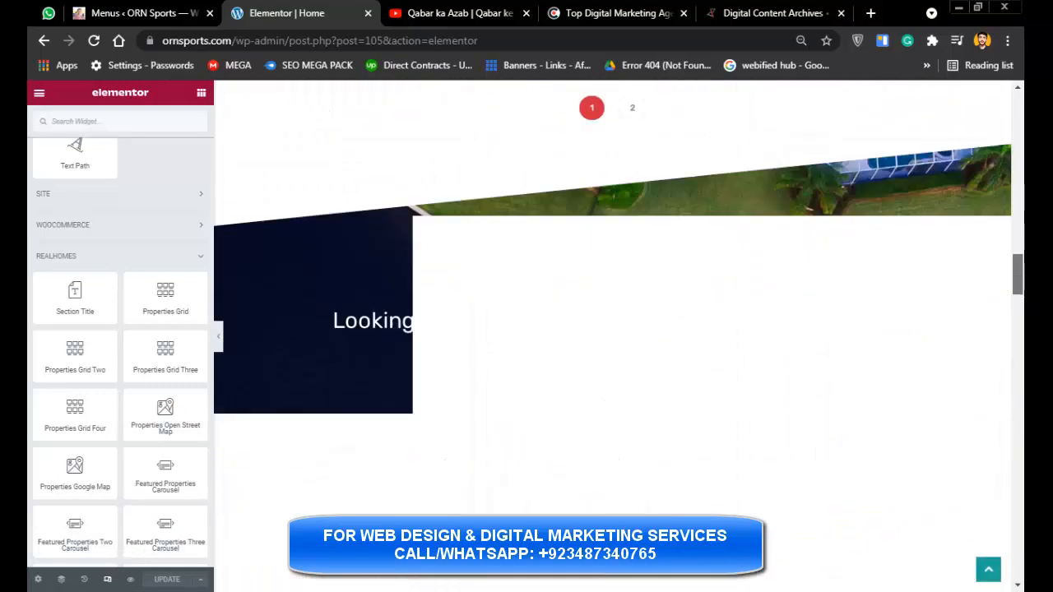
drag(1018, 273, 1017, 292)
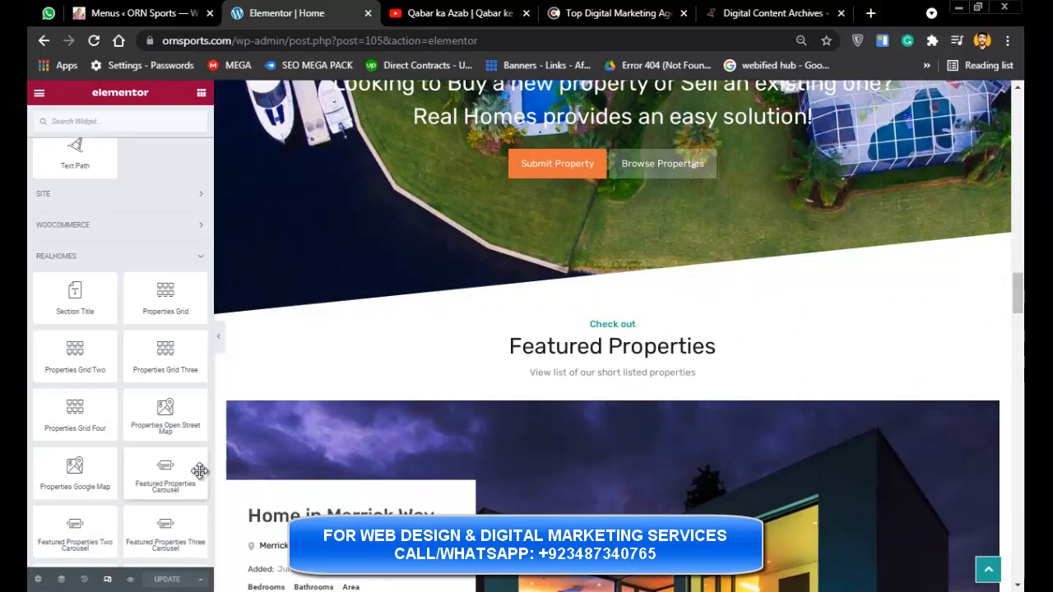
drag(56, 483, 483, 387)
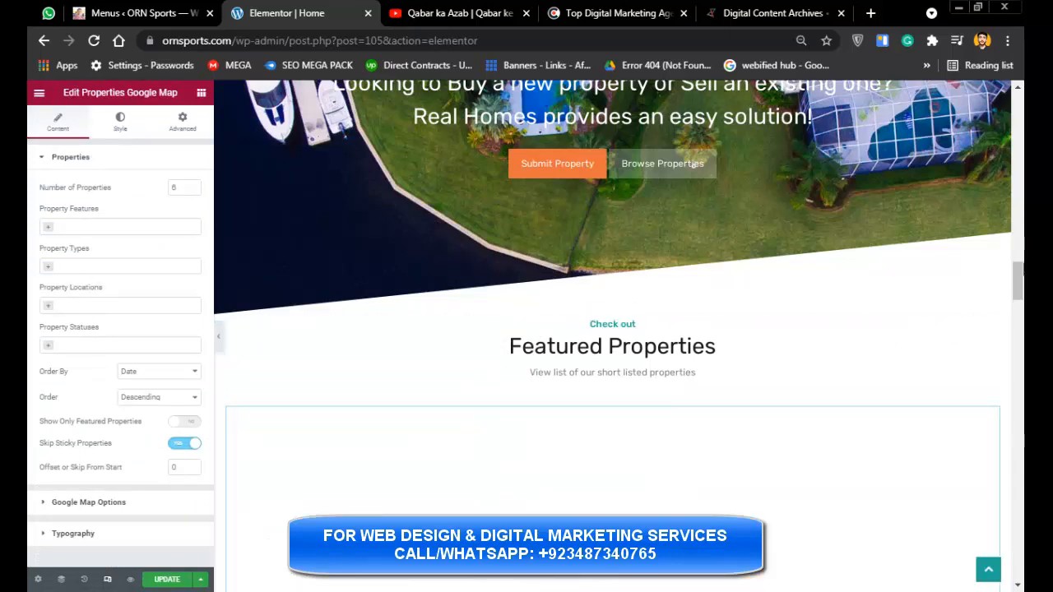
drag(1018, 283, 1018, 304)
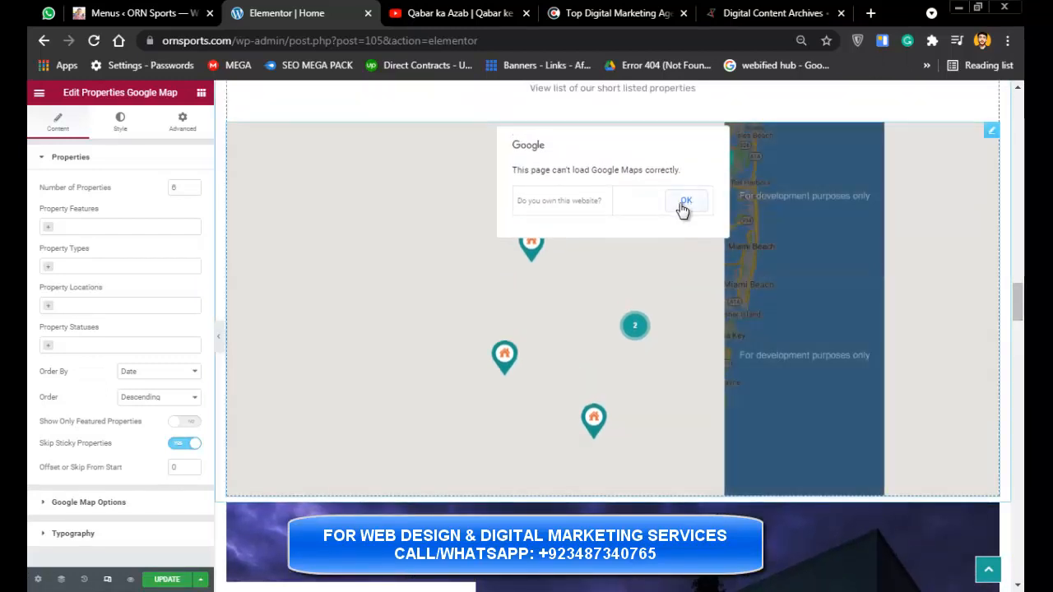
click(684, 203)
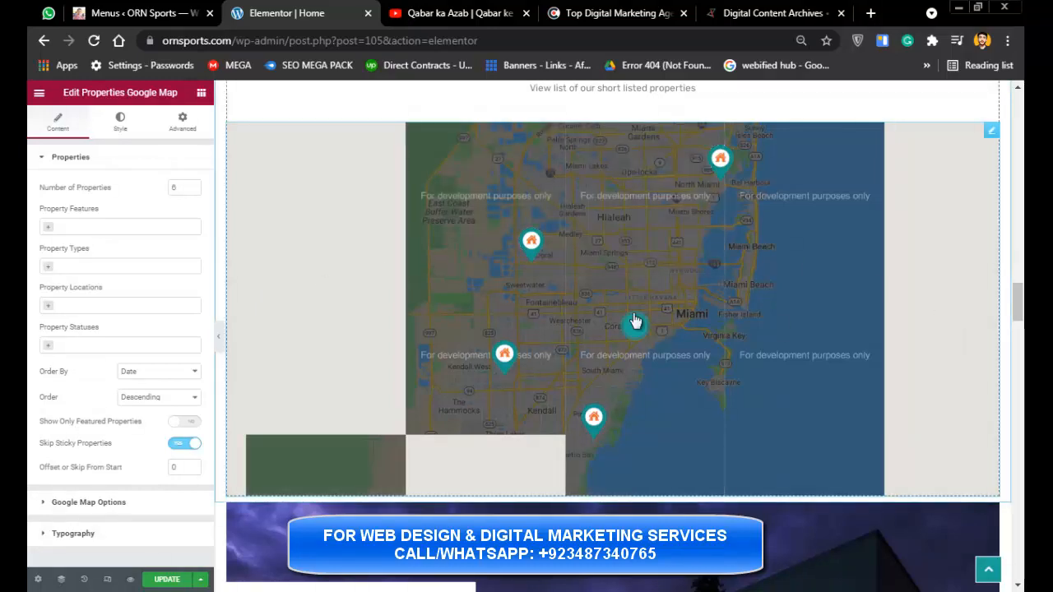
- Return to the widget library and look through the remaining RealHomes widgets, such as testimonials and calls to action
drag(1018, 306, 1020, 361)
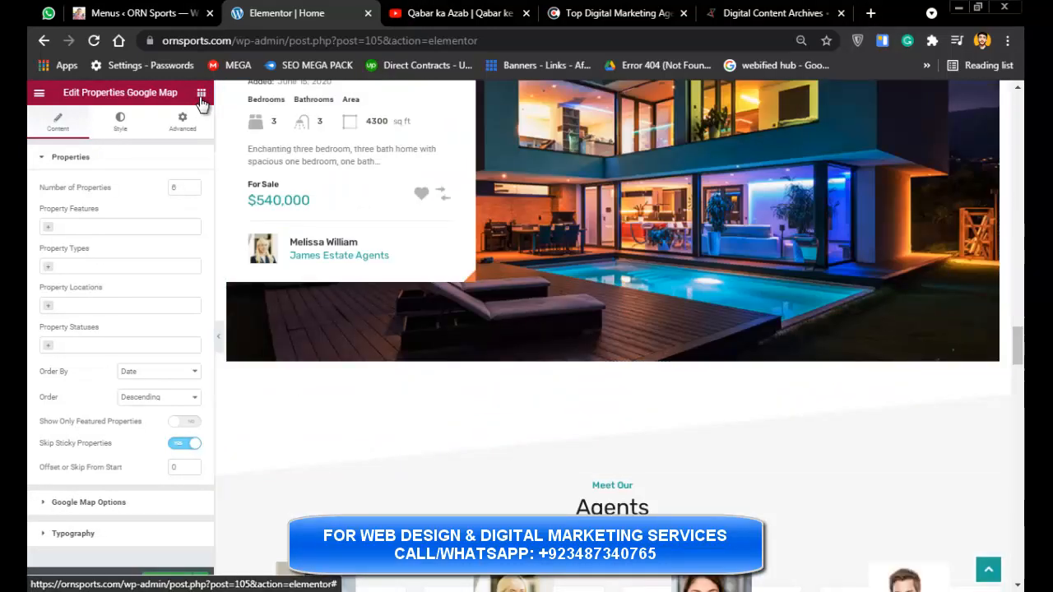
click(201, 93)
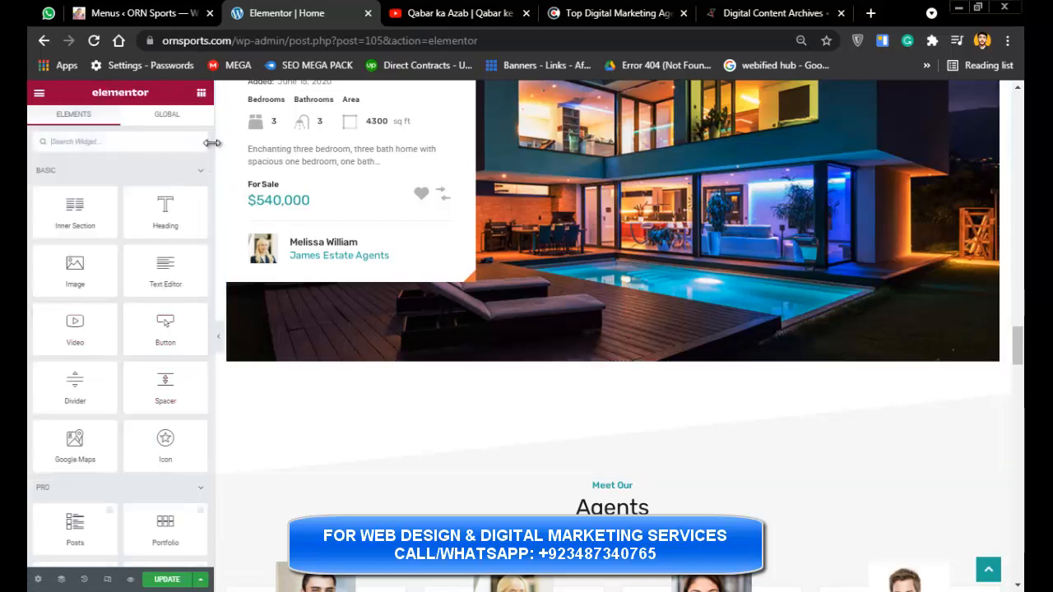
drag(211, 148, 206, 480)
scroll(209, 510, up, 1)
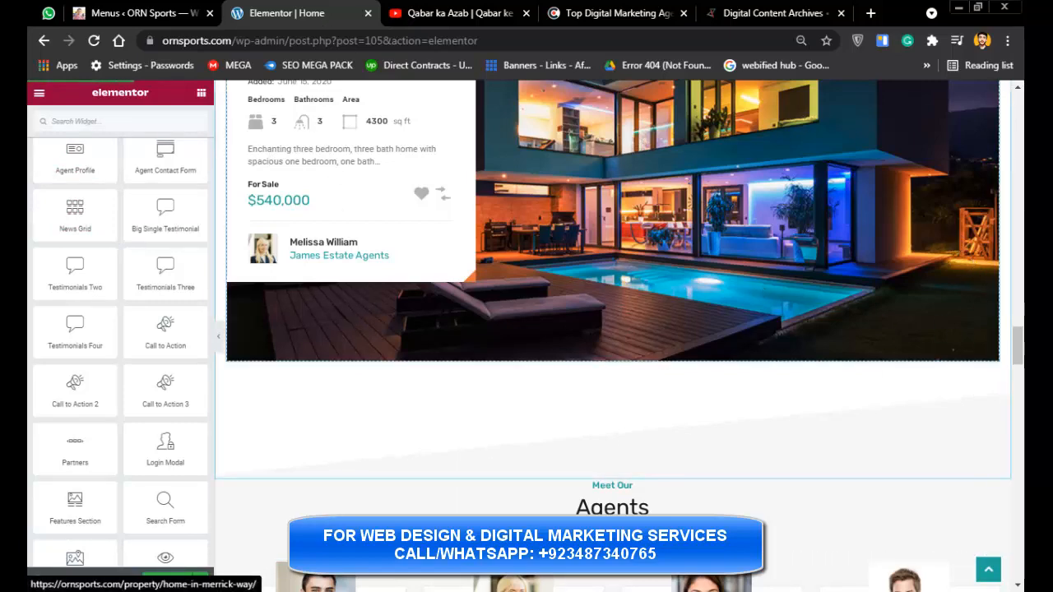
- Save the page changes and open the site's live home page at ornsports.com
scroll(625, 97, up, 15)
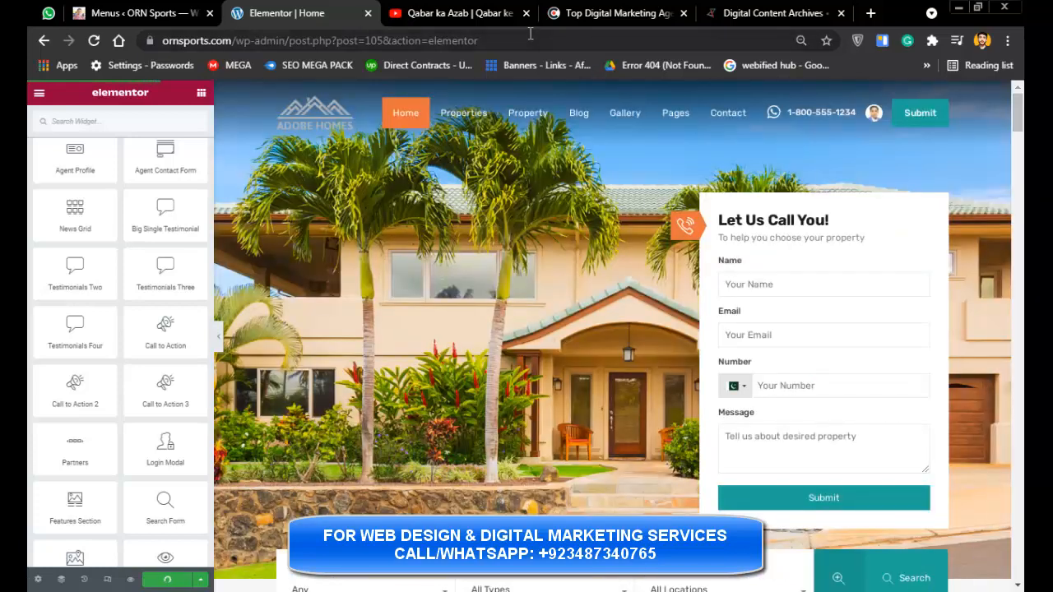
drag(479, 41, 269, 42)
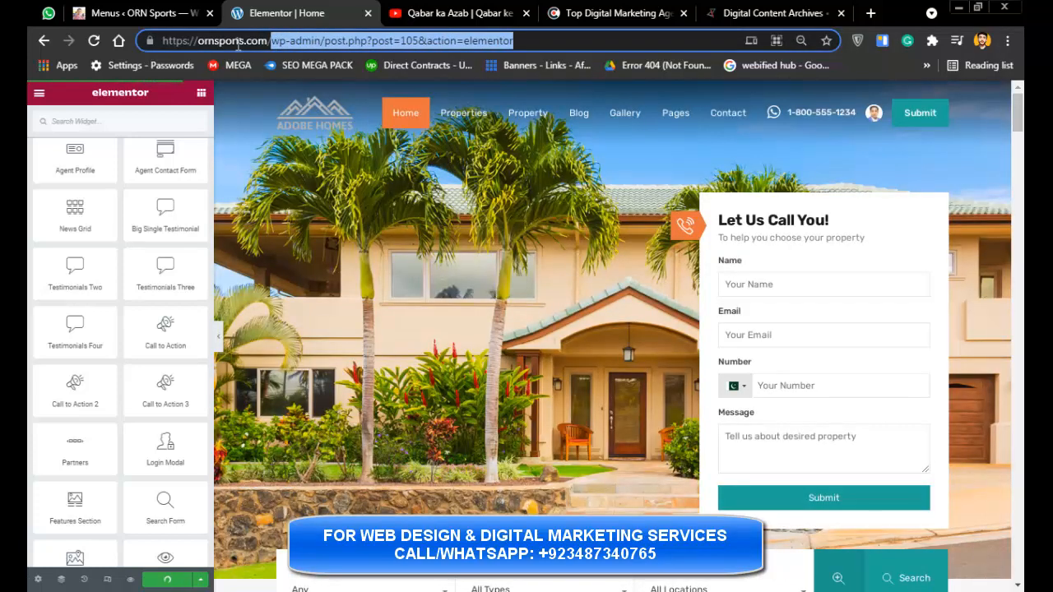
key(BackSpace)
key(Return)
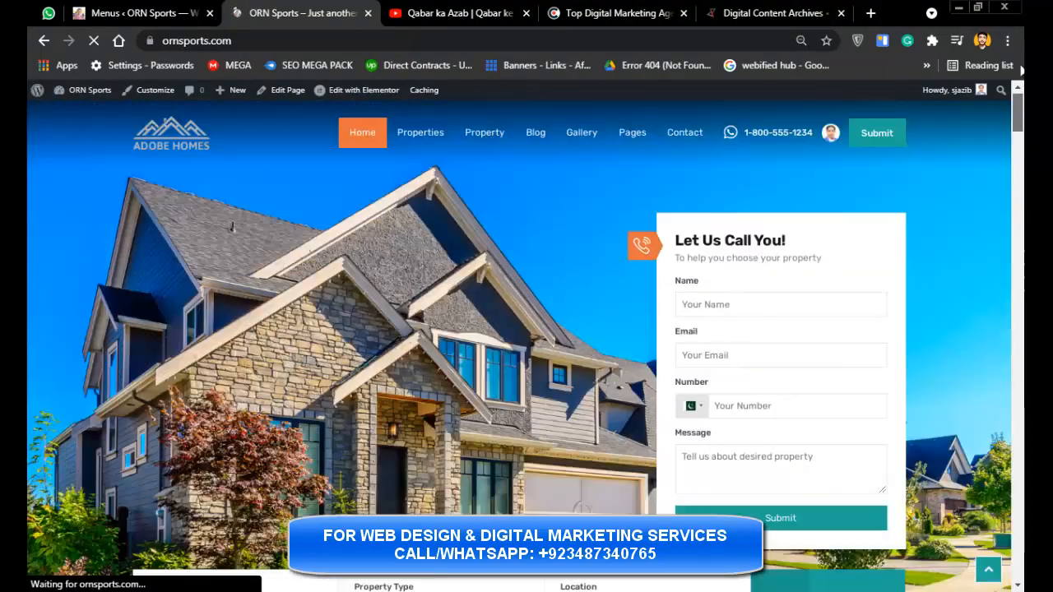
- Look through the live home page from top to footer and check the Gallery and Properties submenus in its header
drag(1021, 125, 1018, 568)
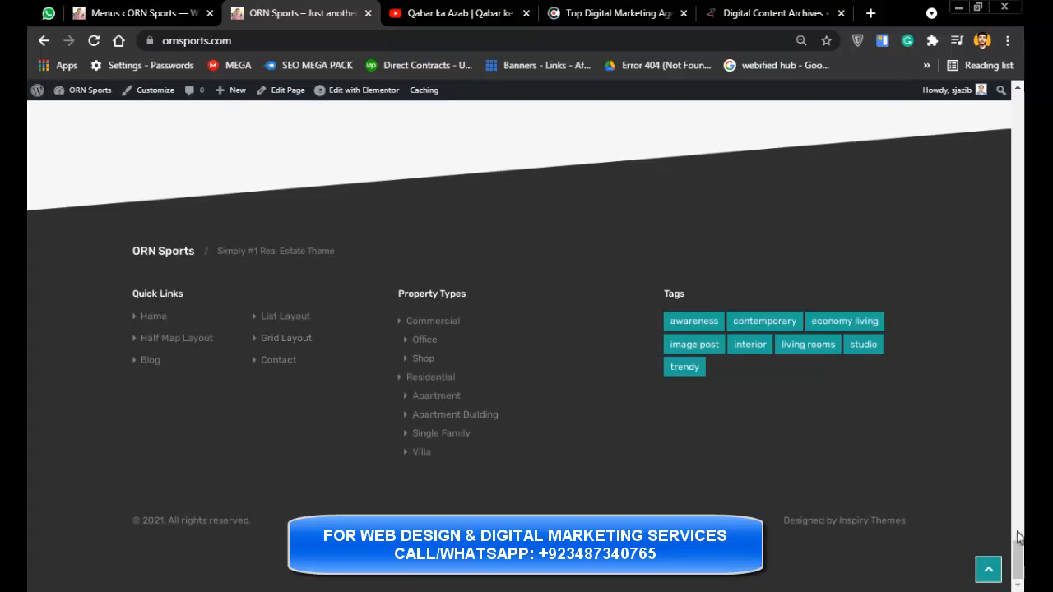
drag(1016, 568, 1013, 113)
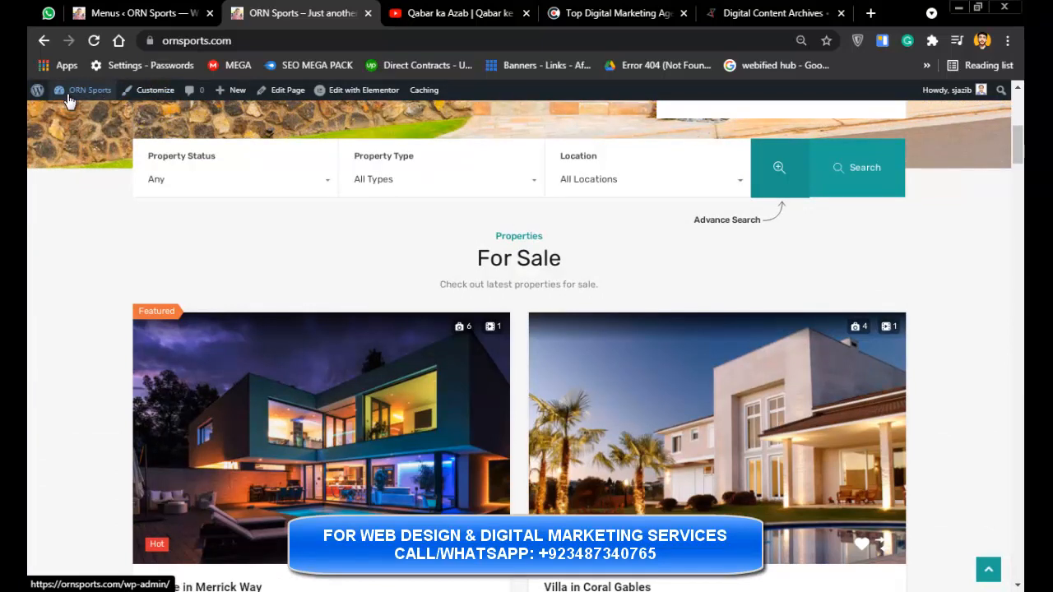
mouse_move(78, 99)
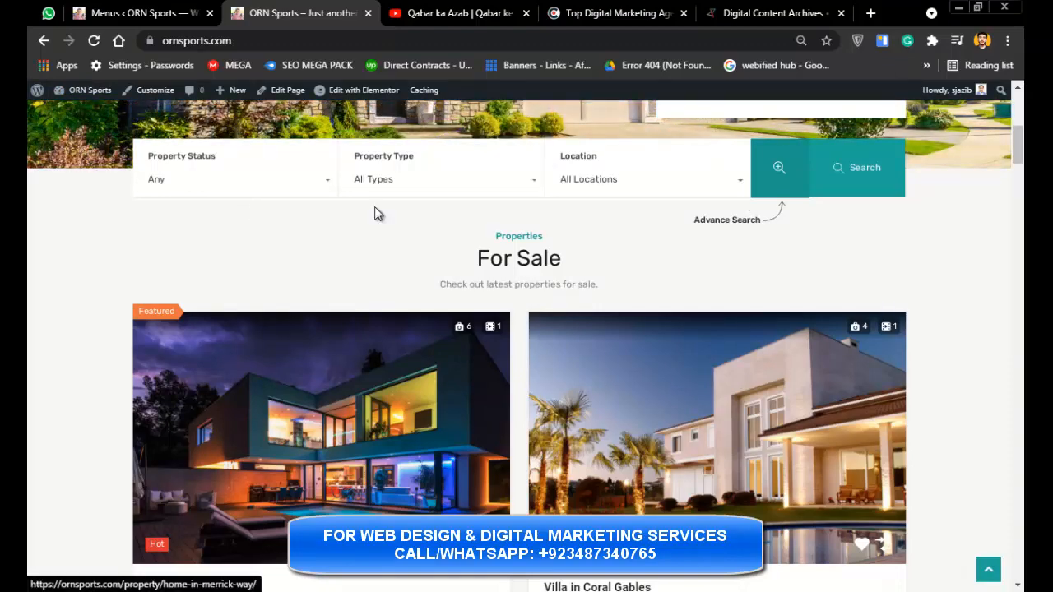
drag(1017, 148, 1017, 113)
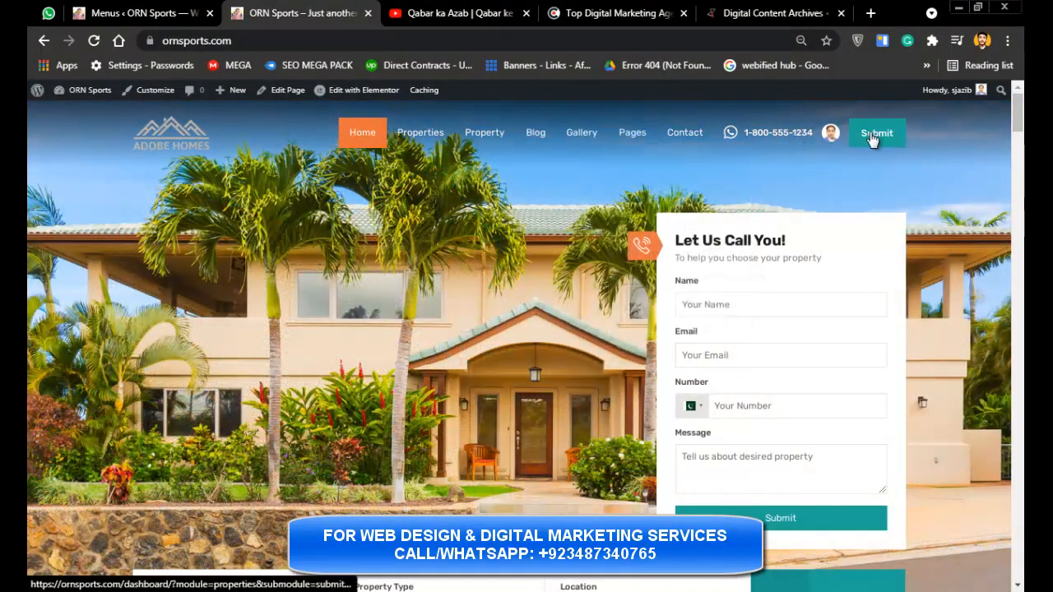
mouse_move(586, 140)
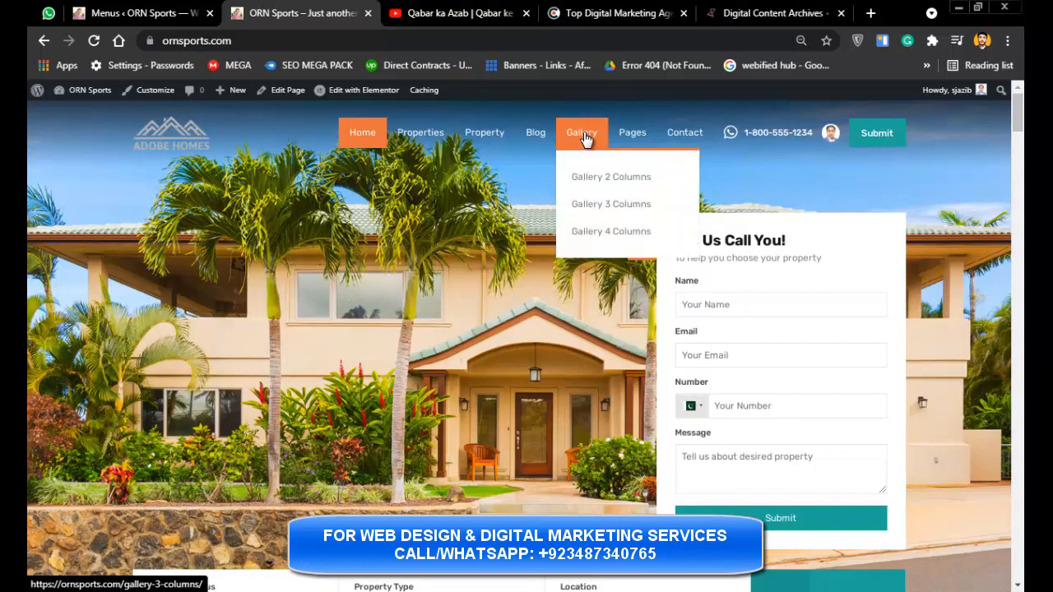
mouse_move(418, 133)
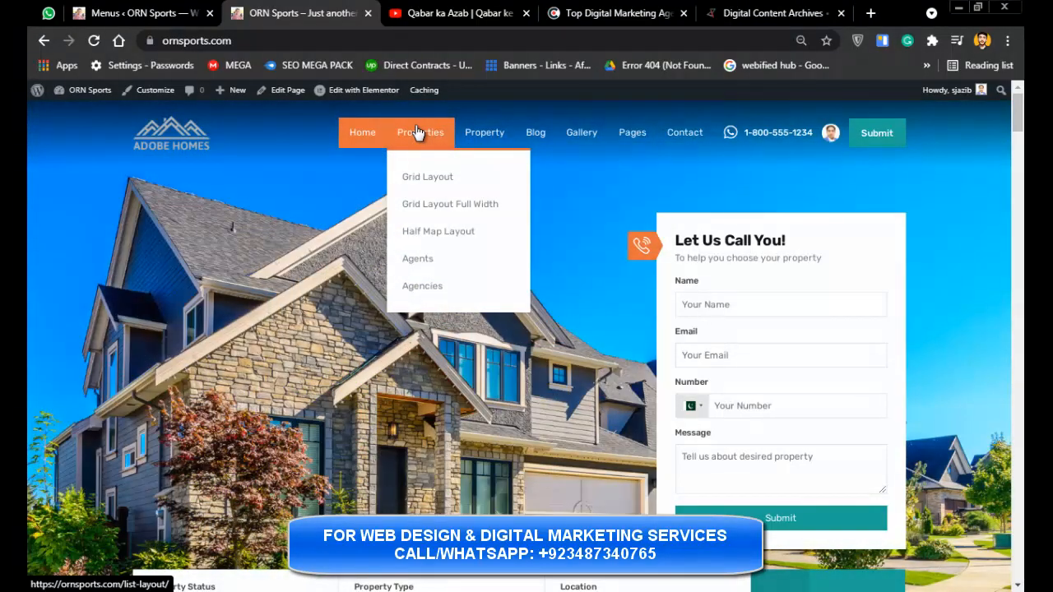
- Switch to YouTube, search for "elementor tutorial" and look through the suggested videos
click(433, 12)
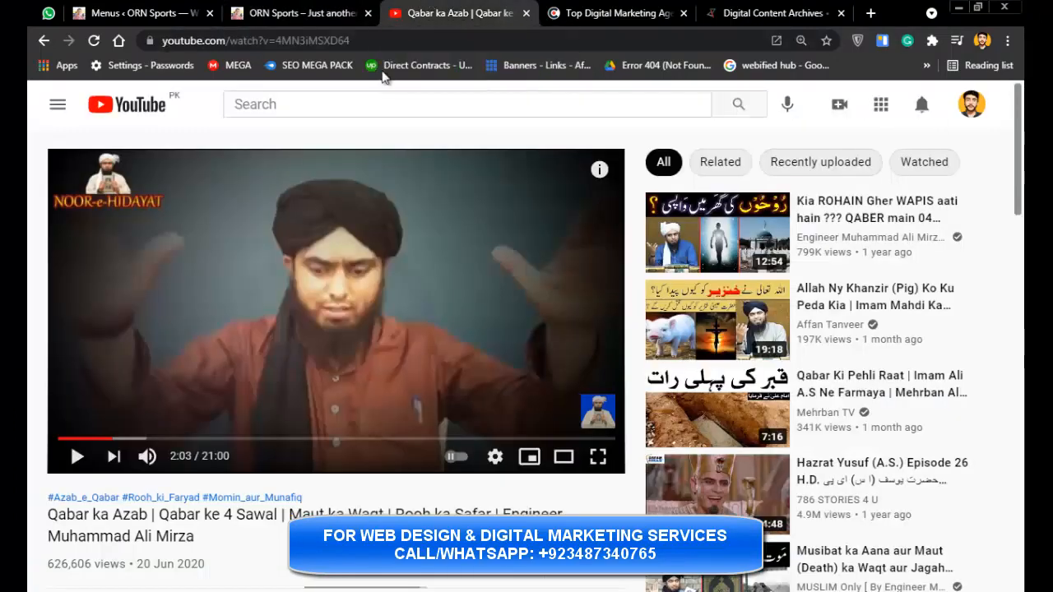
click(369, 99)
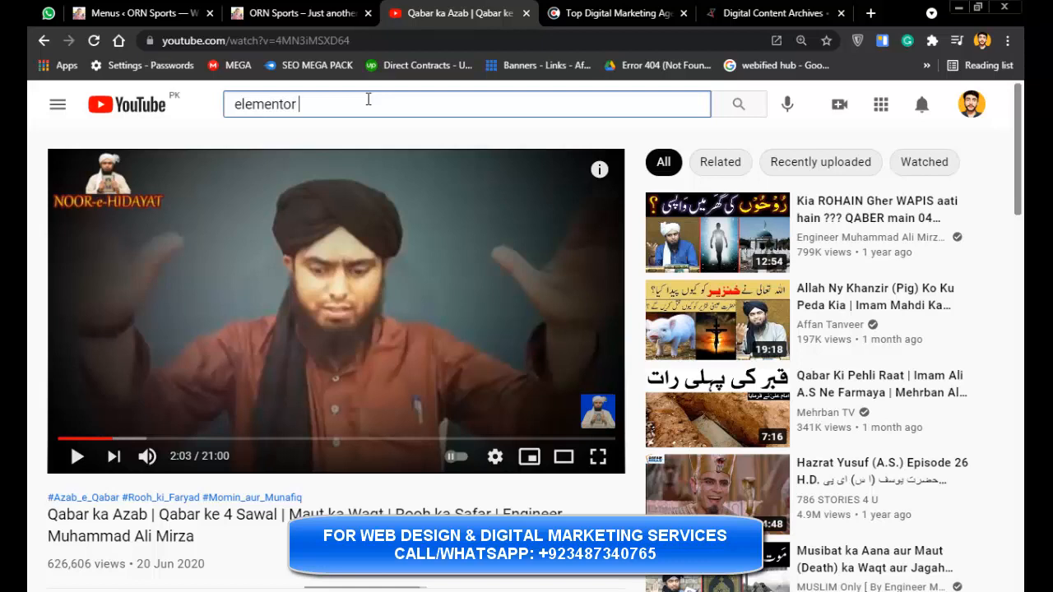
text(l)
key(Return)
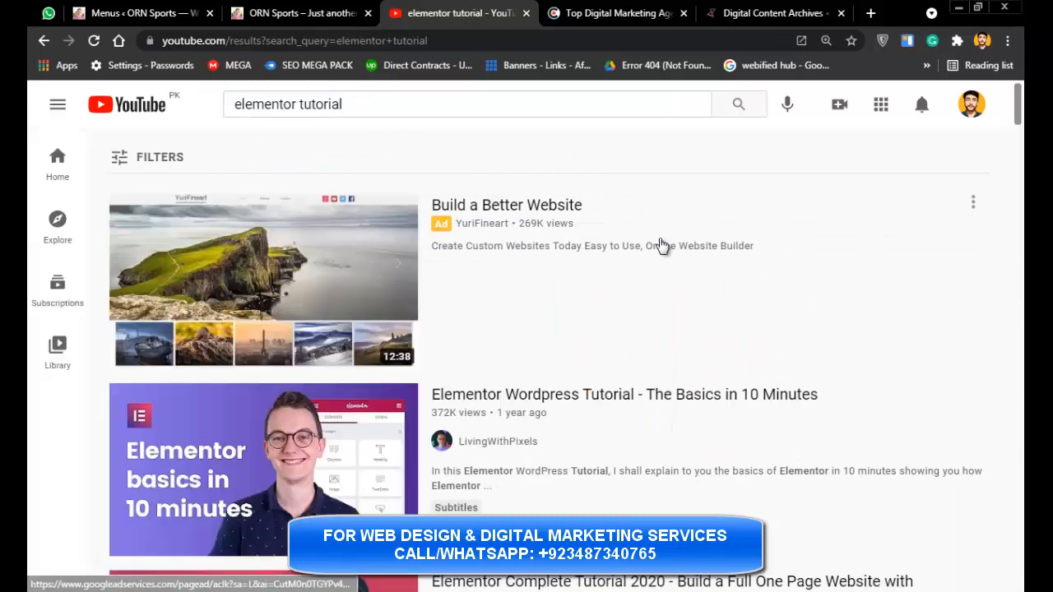
drag(1019, 98, 1023, 128)
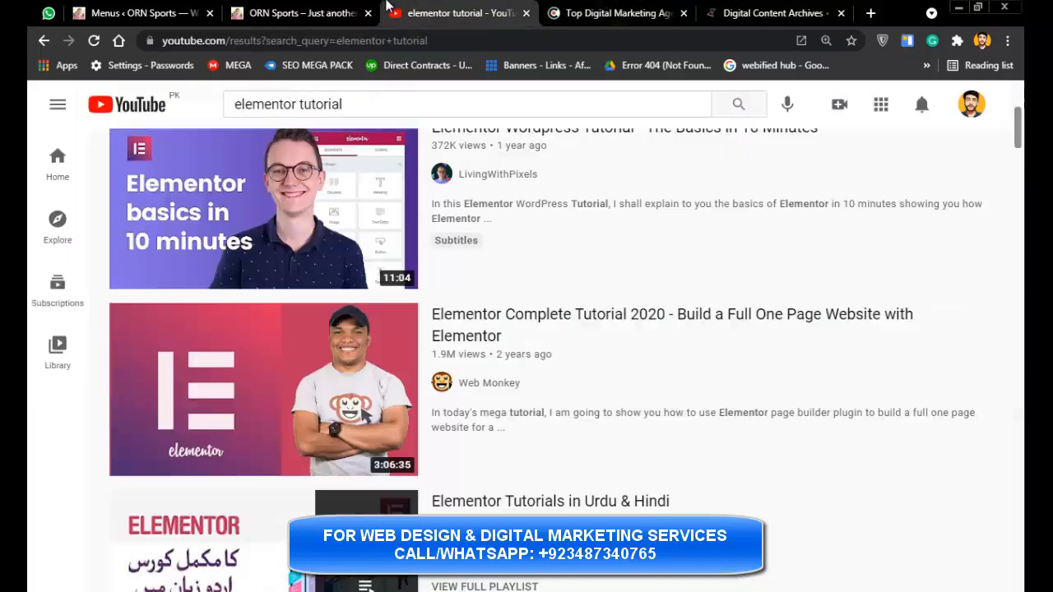
- Return to the ORN Sports site, go to its WordPress dashboard and examine the Easy Real Estate price format settings
click(301, 13)
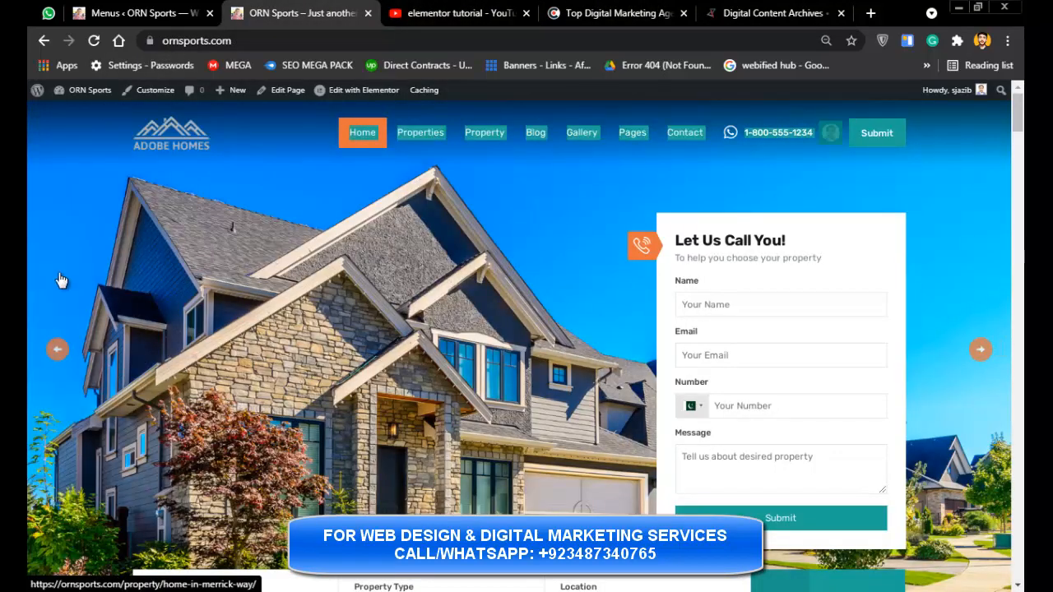
mouse_move(74, 91)
click(76, 113)
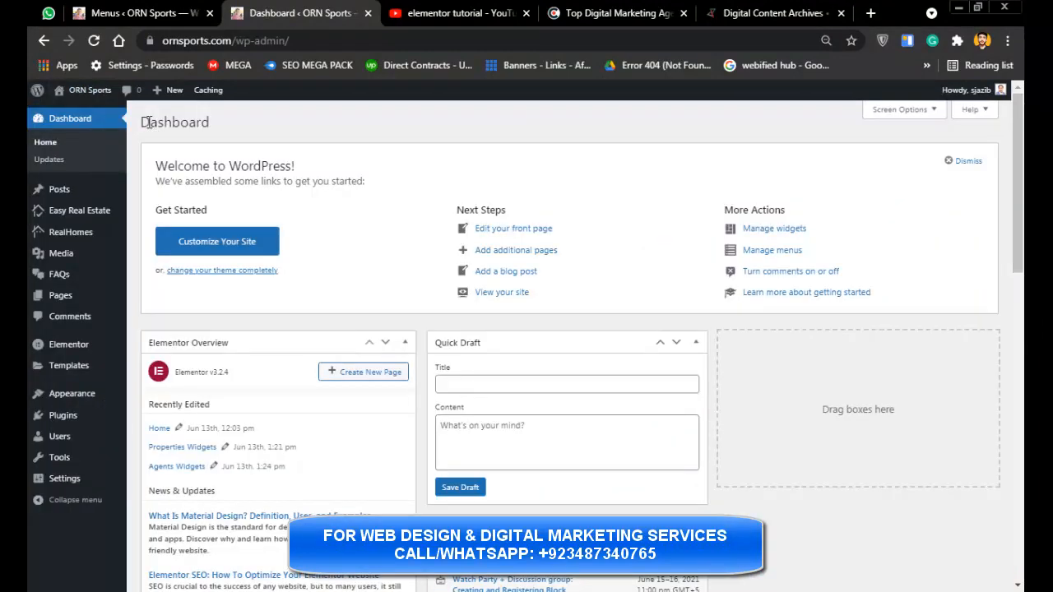
mouse_move(60, 218)
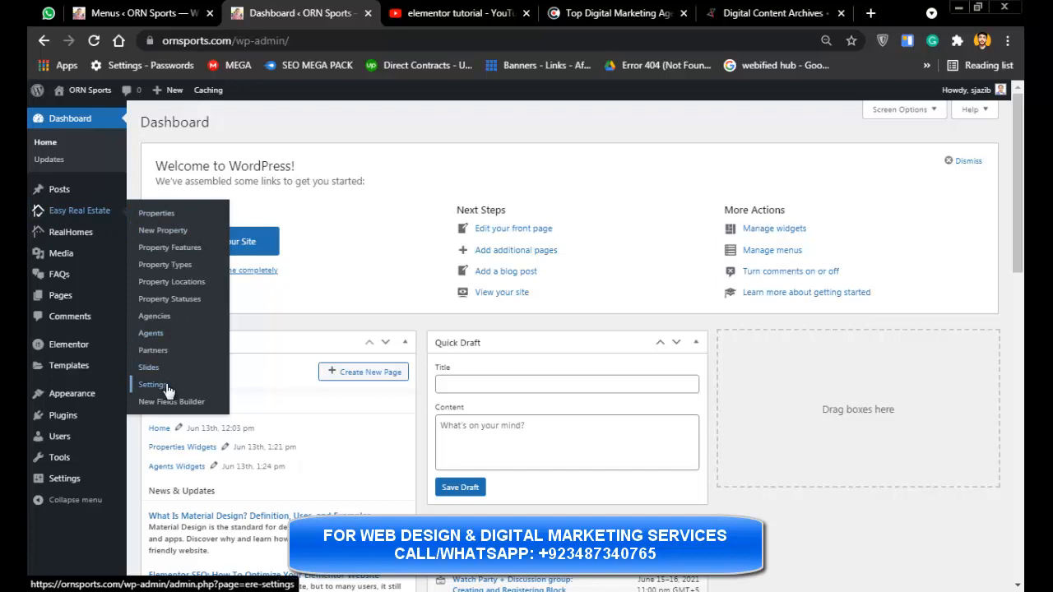
mouse_move(82, 235)
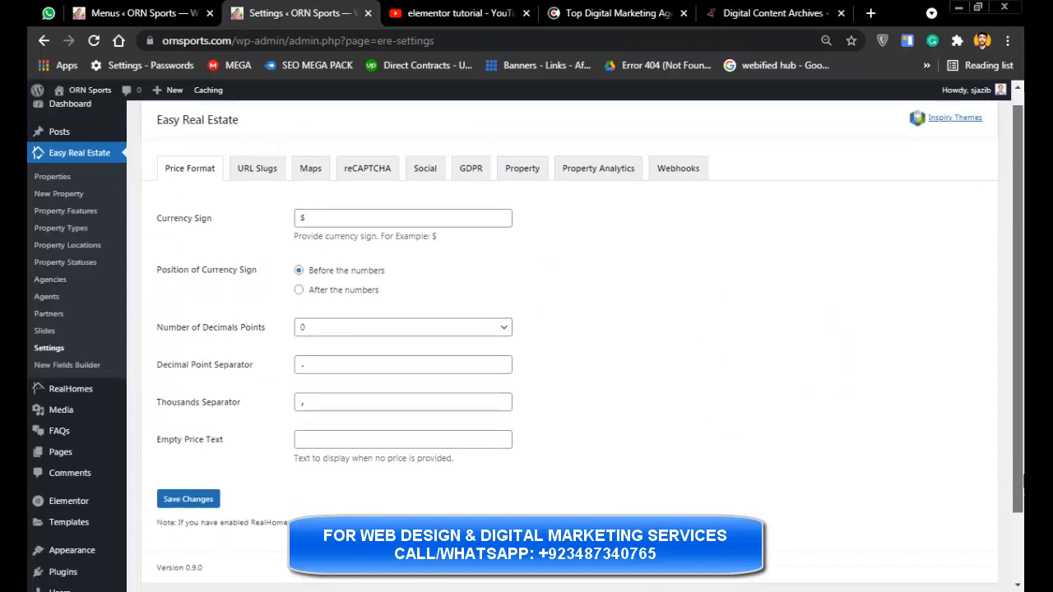
scroll(756, 432, down, 1)
scroll(756, 432, up, 2)
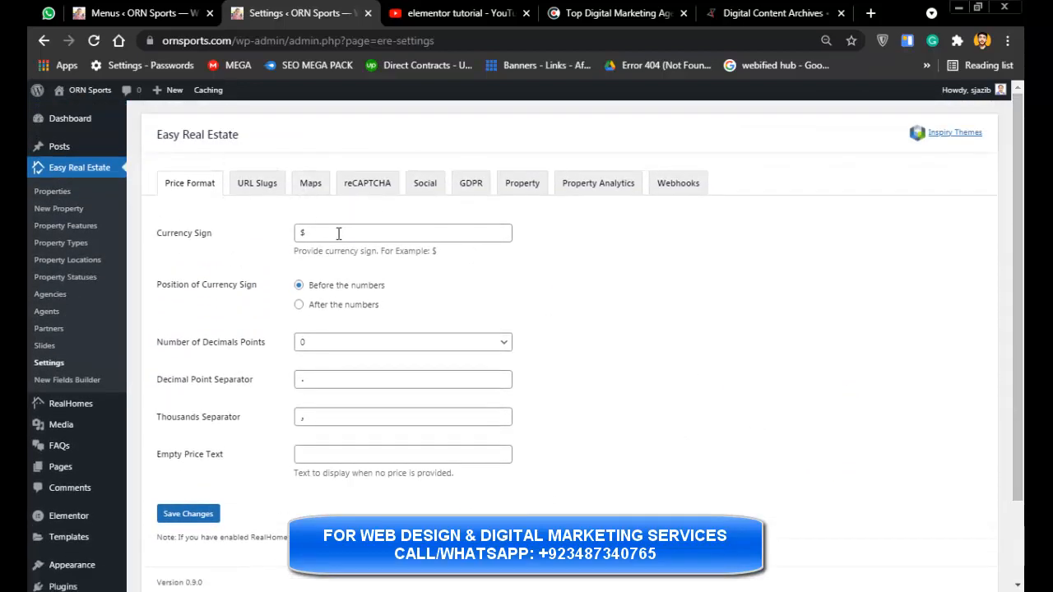
drag(328, 251, 325, 252)
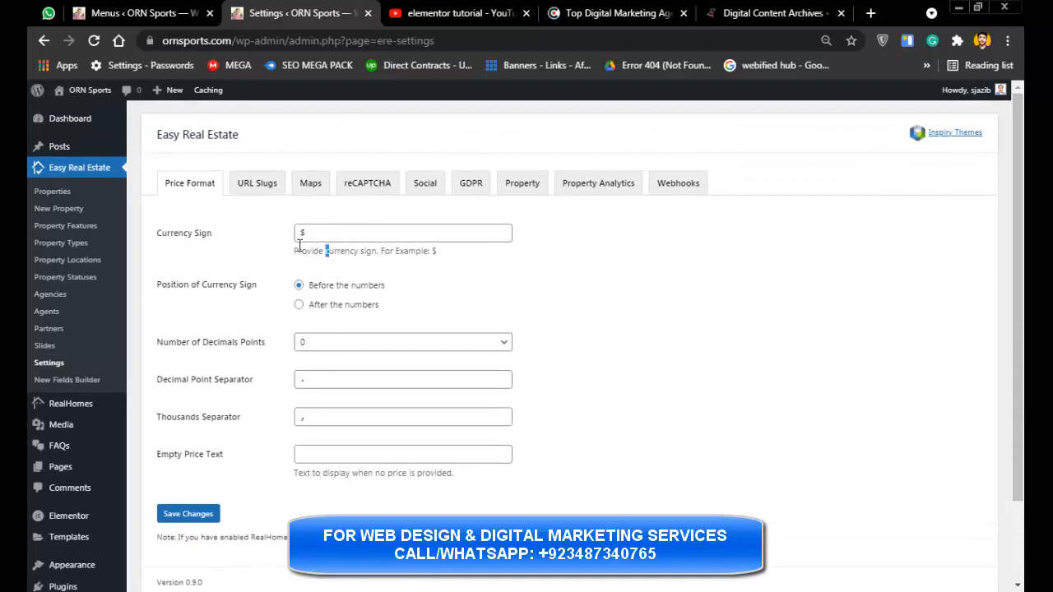
- Review the URL slug settings for properties, agents, agencies and property locations
click(271, 186)
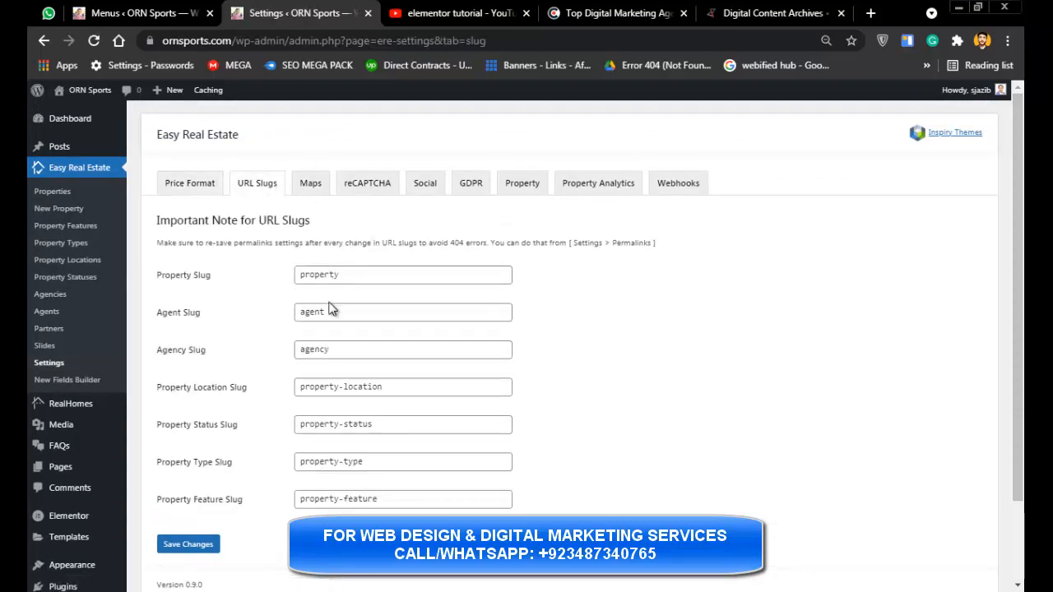
double_click(310, 275)
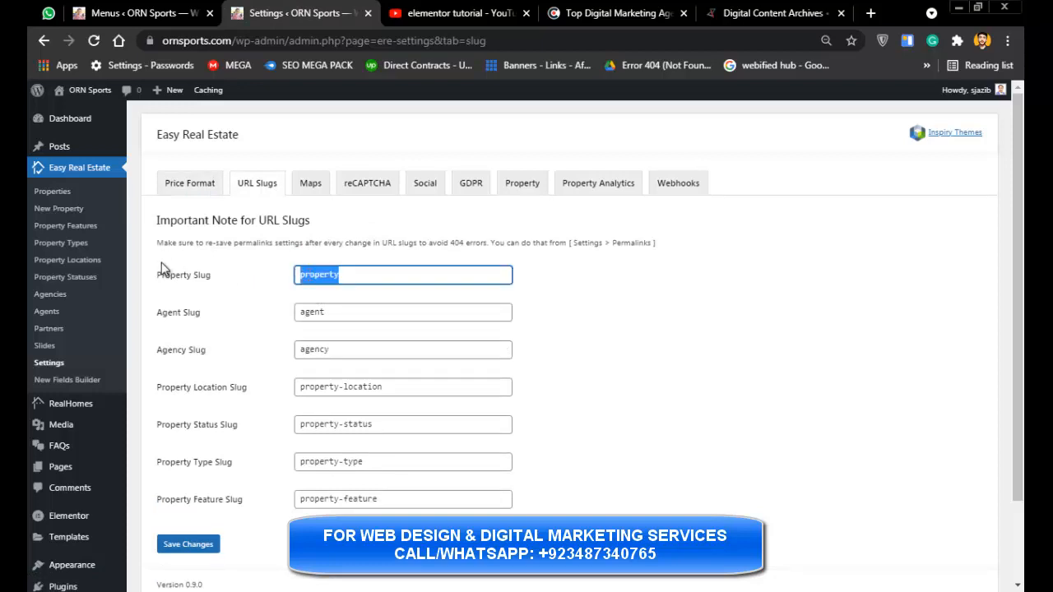
drag(162, 269, 202, 276)
drag(168, 313, 187, 385)
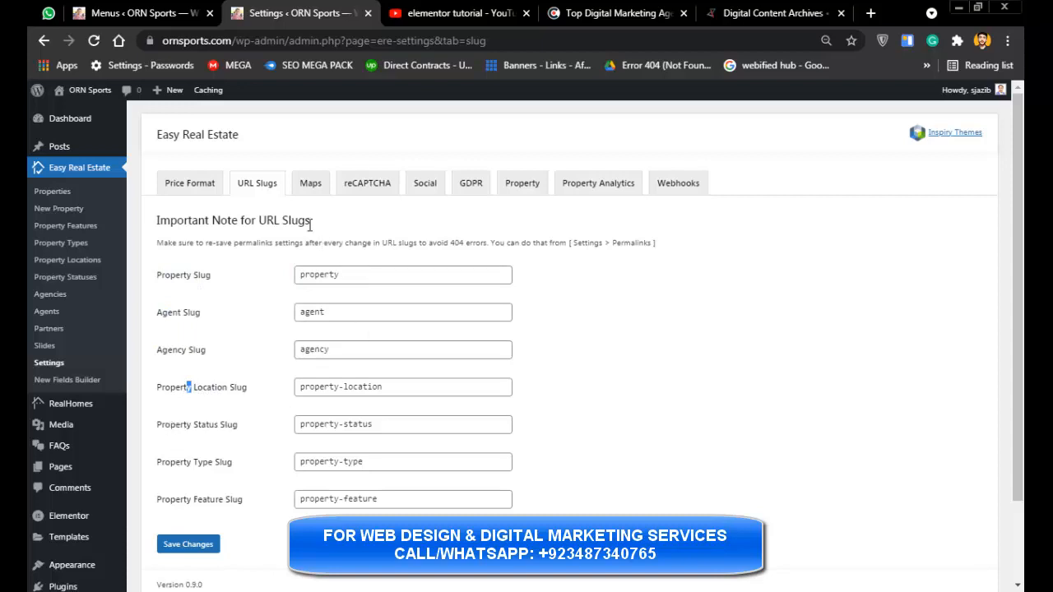
- Open the Easy Real Estate map settings and examine the Google Maps API key field
click(311, 184)
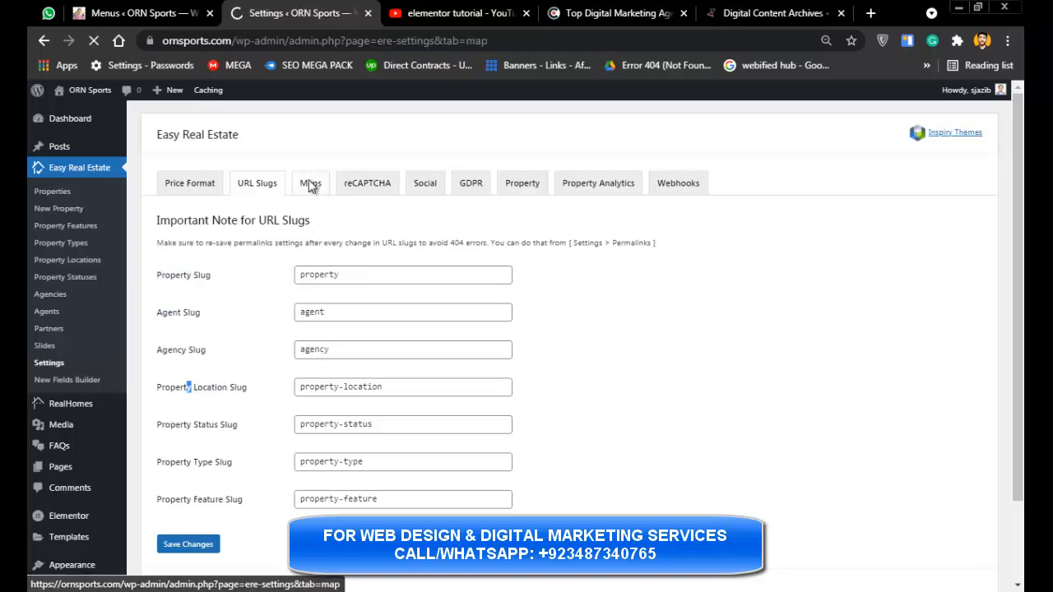
click(381, 273)
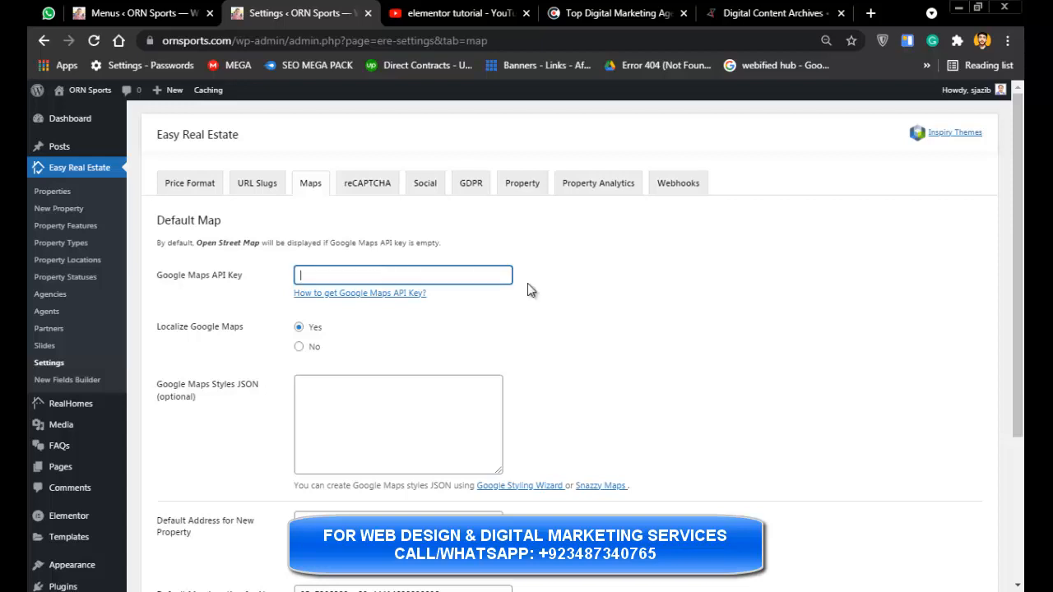
mouse_move(1019, 321)
mouse_down()
mouse_move(1018, 339)
mouse_move(1018, 317)
mouse_up()
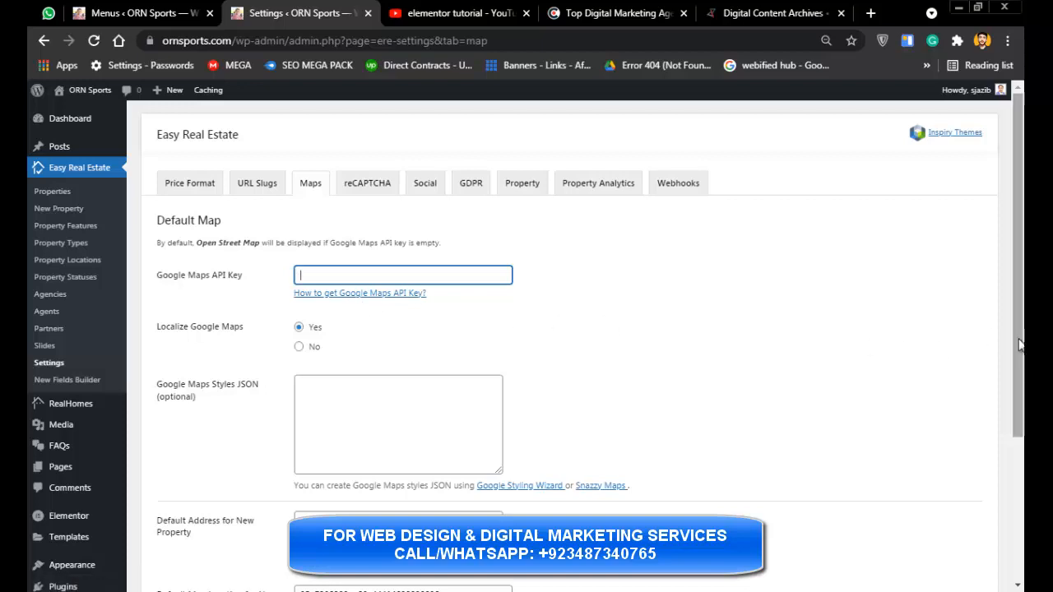
mouse_move(1019, 348)
mouse_down()
mouse_move(1019, 437)
mouse_move(1019, 342)
mouse_up()
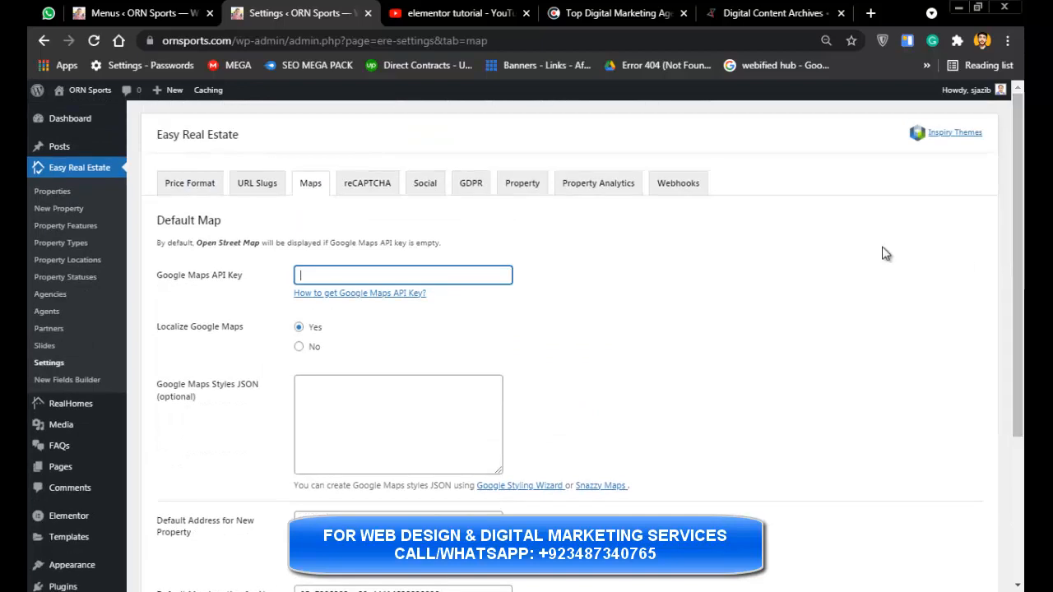
- Review the social settings, including the Facebook and Twitter URL fields and the social login options
click(426, 189)
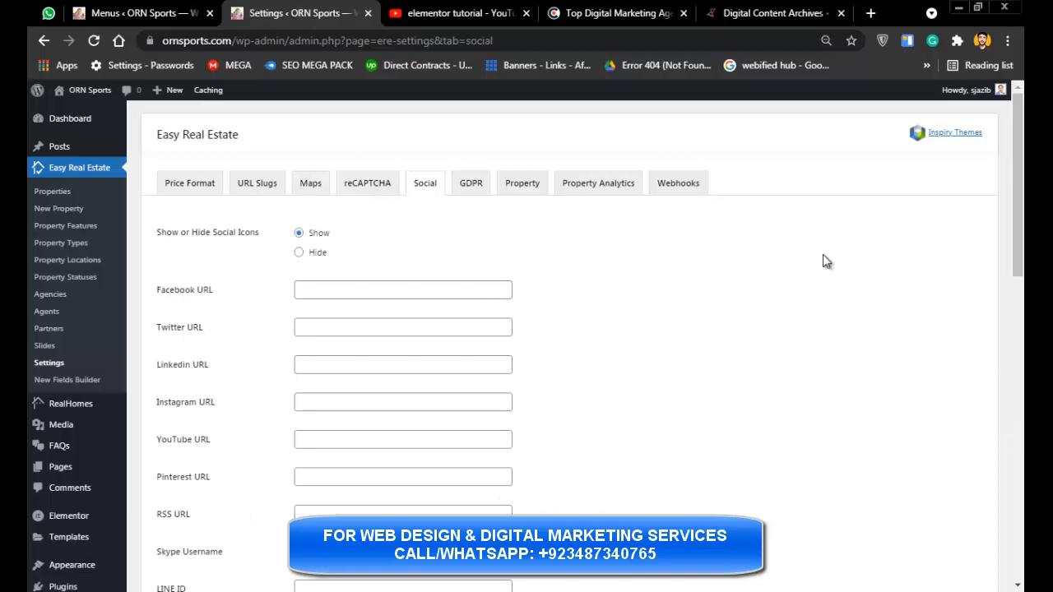
drag(1019, 216, 1019, 355)
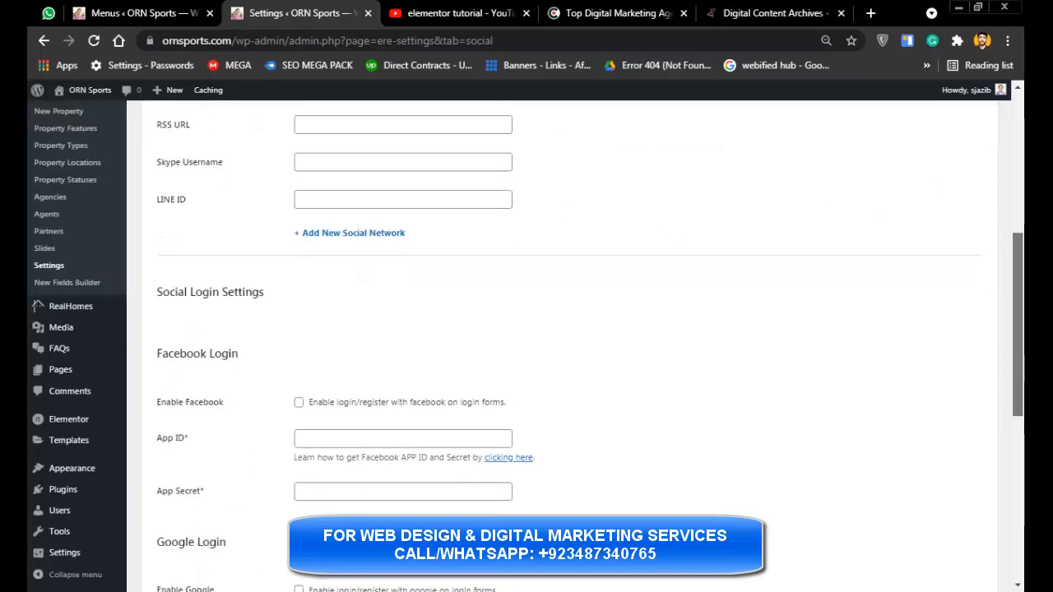
scroll(644, 237, up, 5)
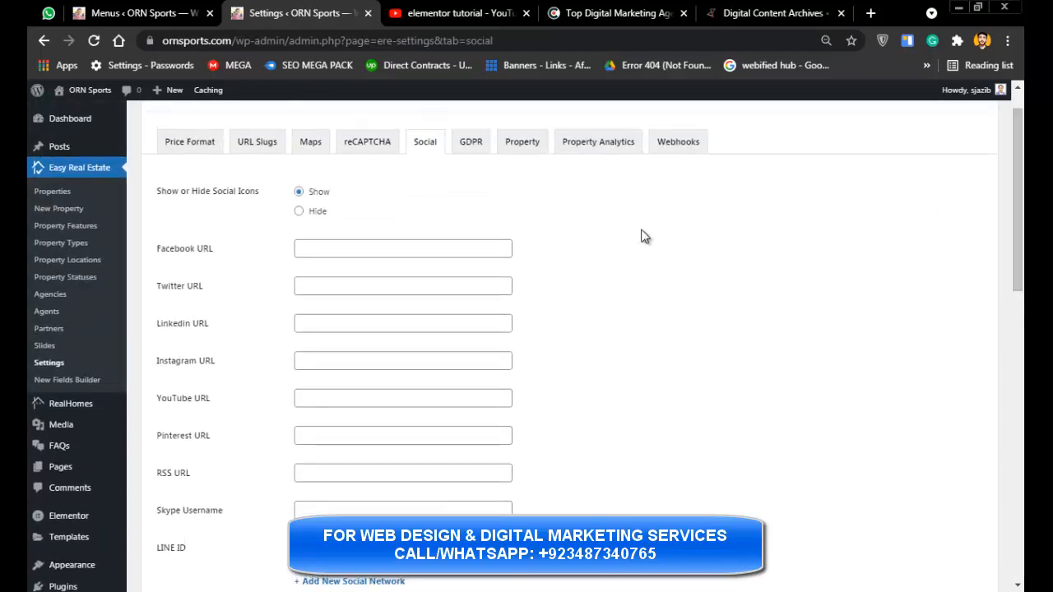
click(379, 249)
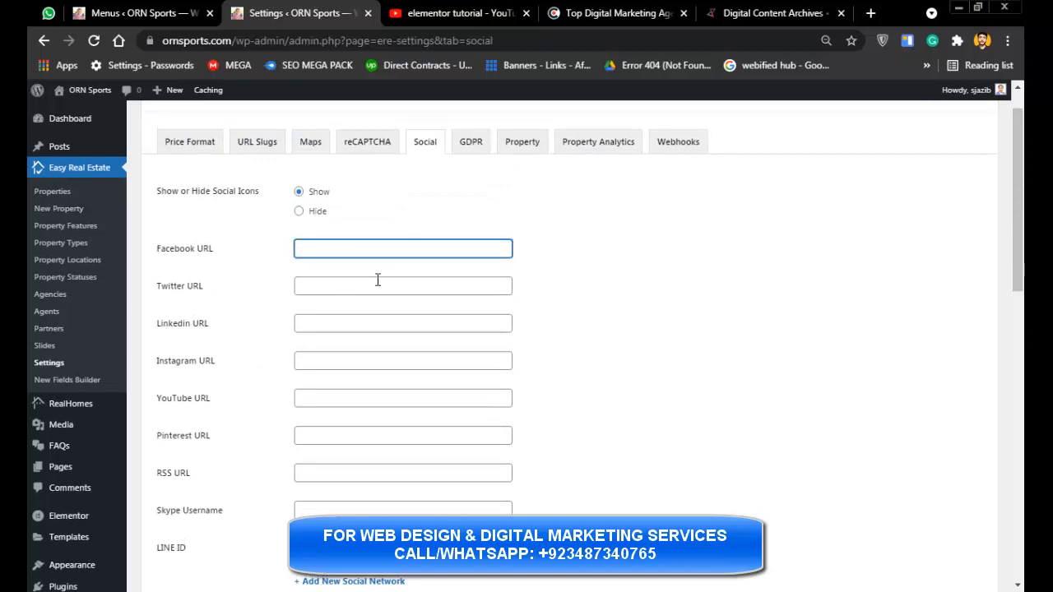
click(317, 284)
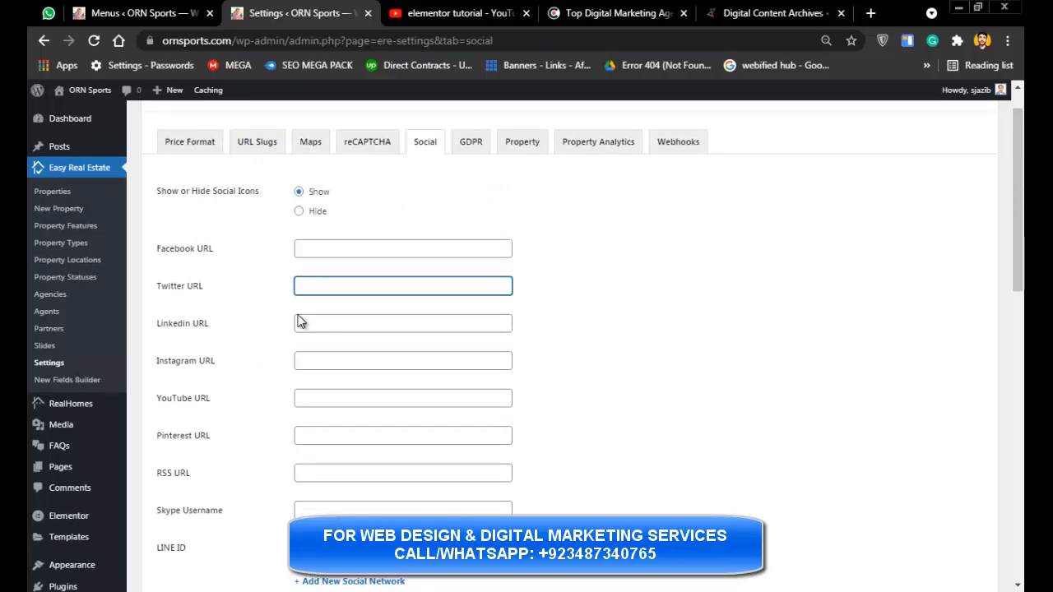
- View the slides list and its blank new-slide form, and return from there to view the partners list
click(50, 347)
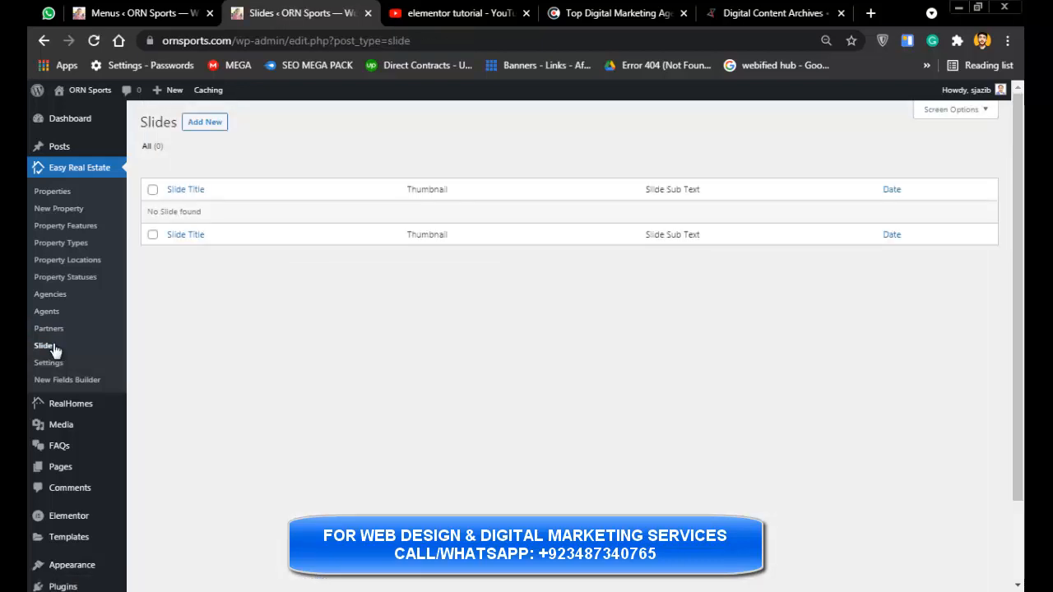
click(200, 124)
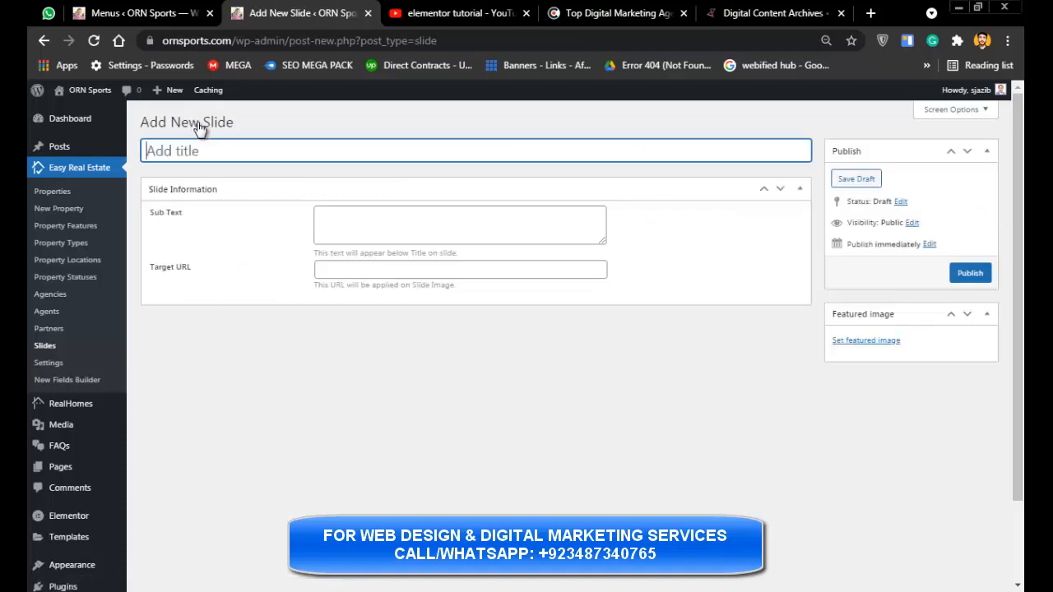
click(44, 45)
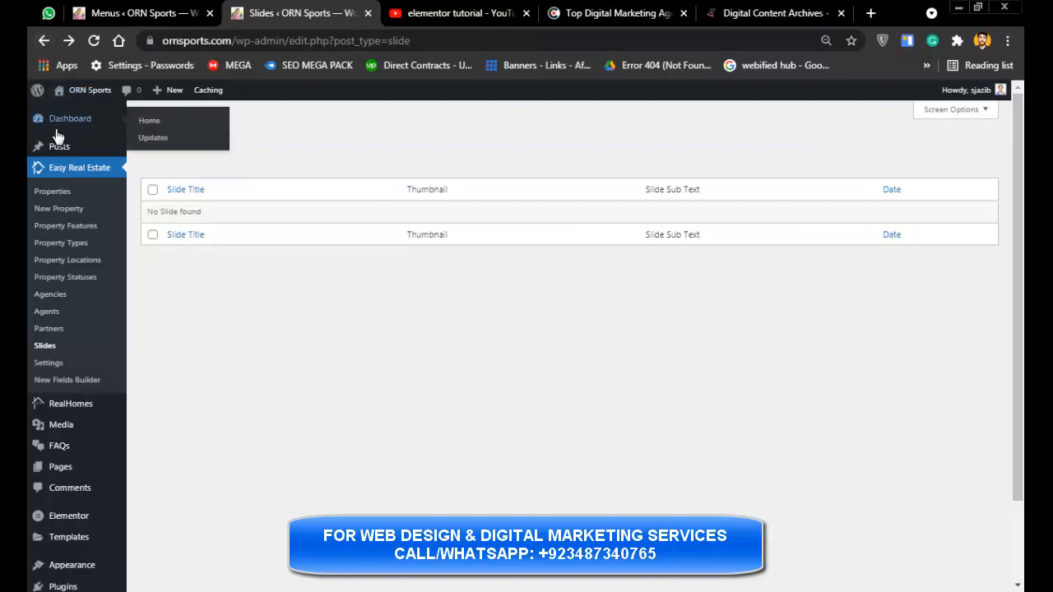
click(53, 328)
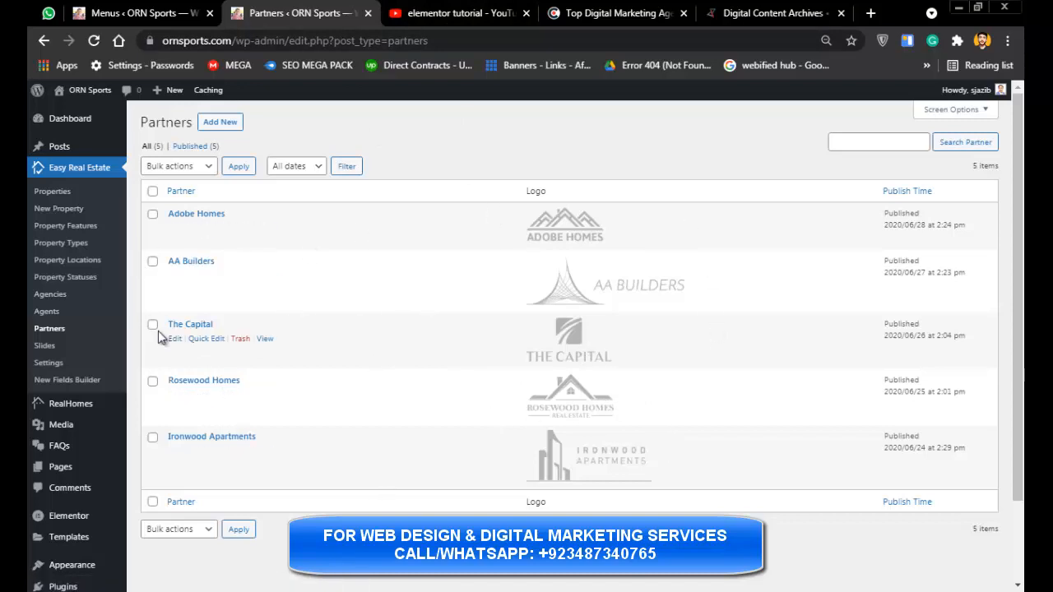
- Start a new agent entry from the agents list and dismiss the block editor welcome guide
click(30, 315)
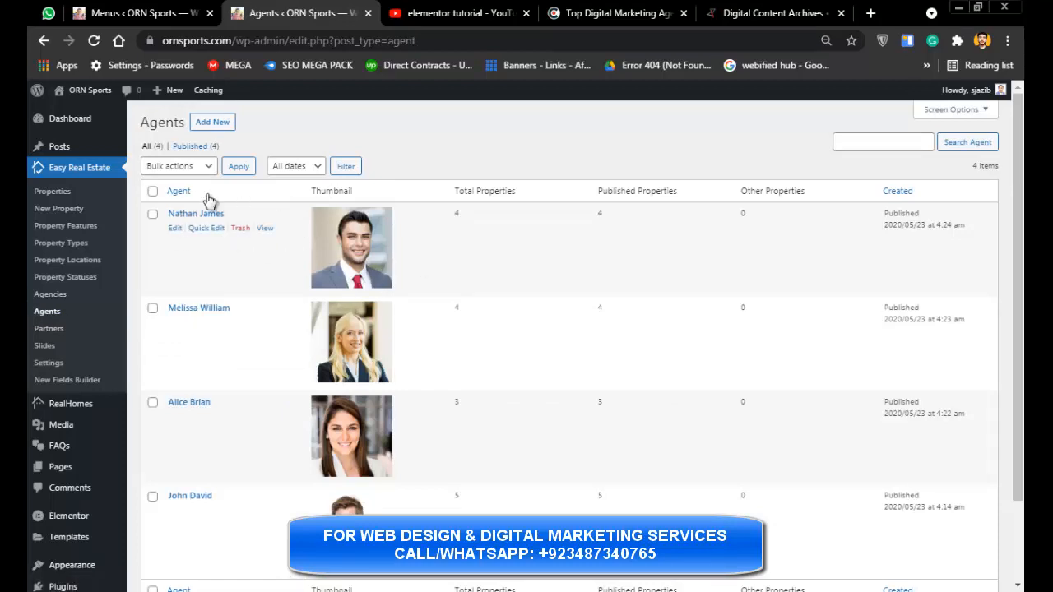
click(204, 123)
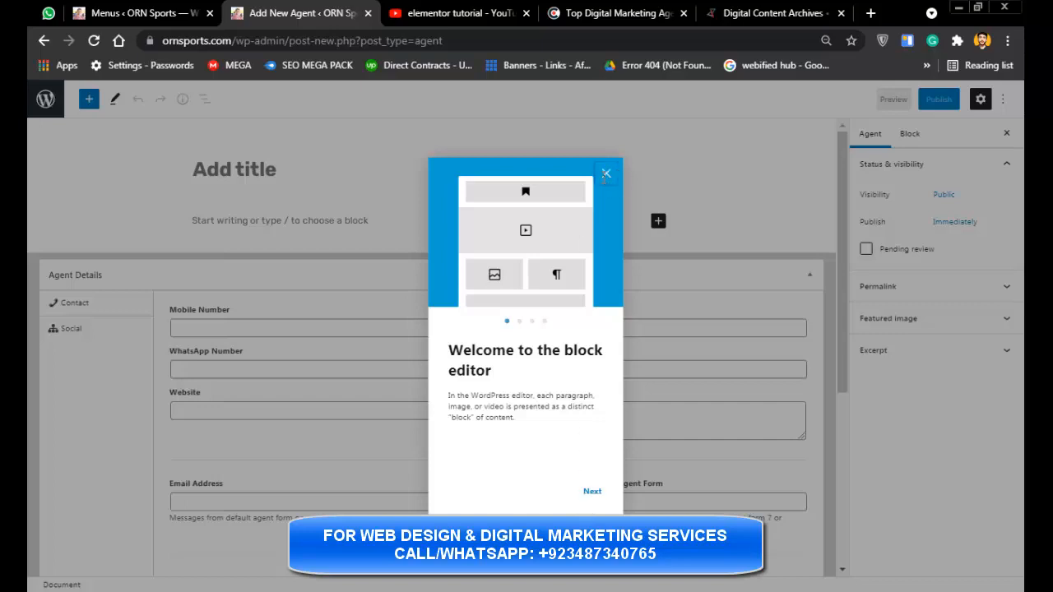
click(606, 174)
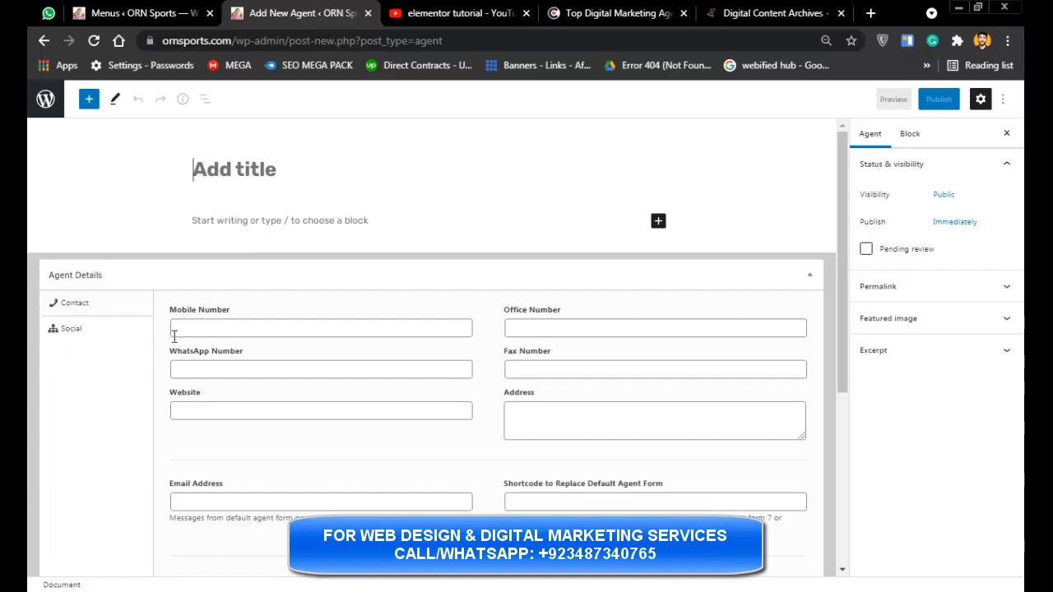
- Examine the new agent form's contact fields, agency selection and top banner settings
click(375, 328)
click(572, 328)
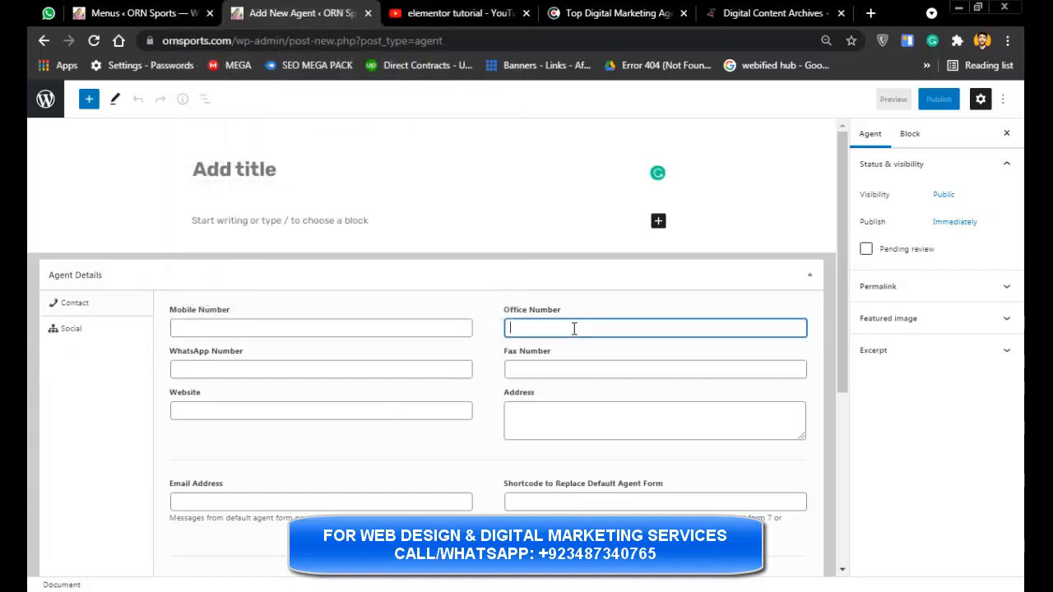
click(286, 385)
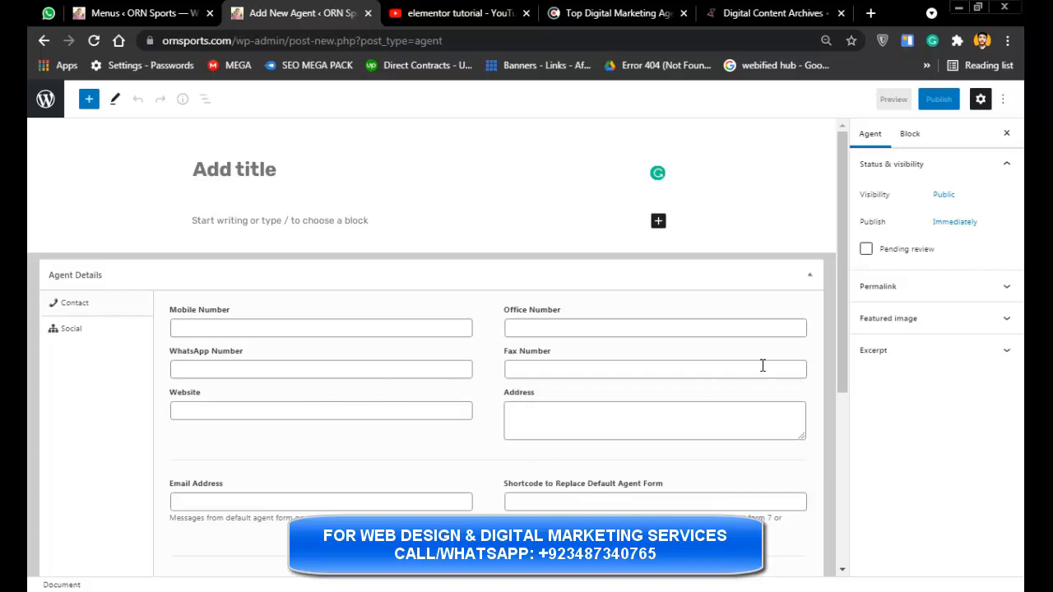
drag(850, 276, 841, 487)
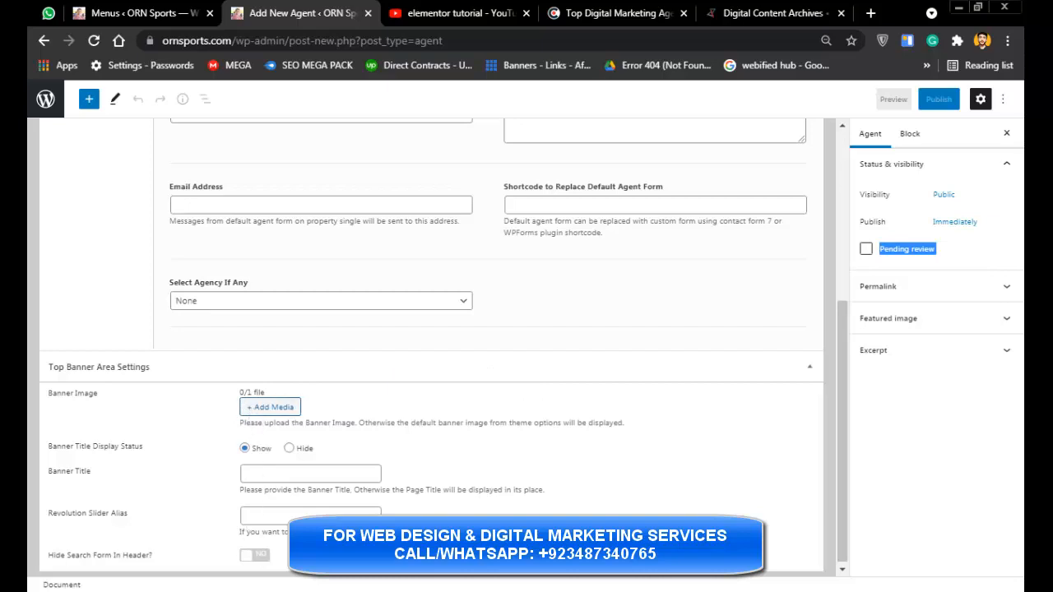
drag(839, 449, 825, 204)
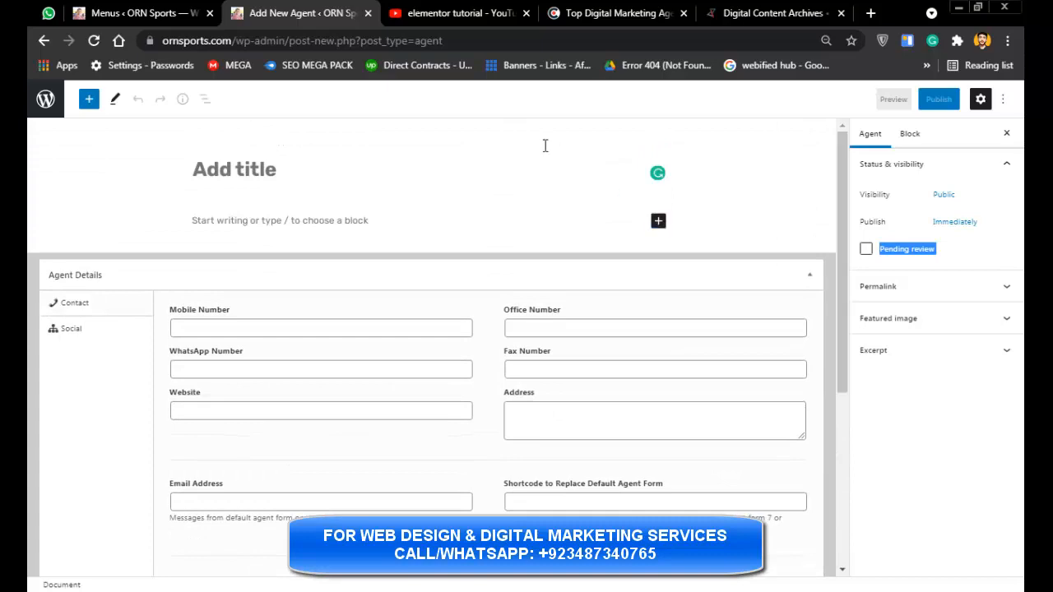
- Leave the agent form, view the Easy Real Estate properties list, and start a new property entry
click(41, 40)
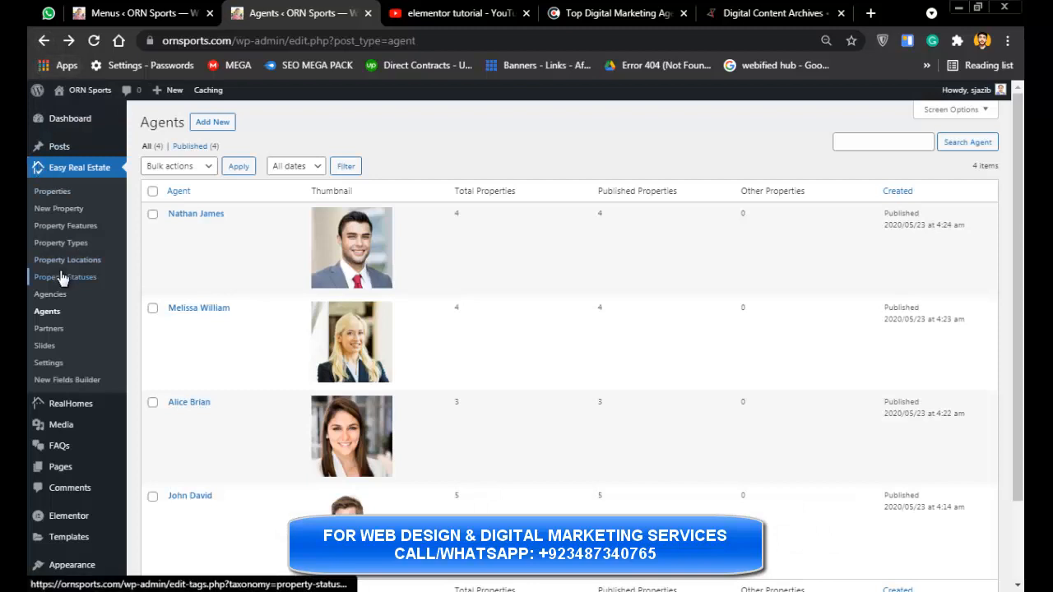
click(56, 194)
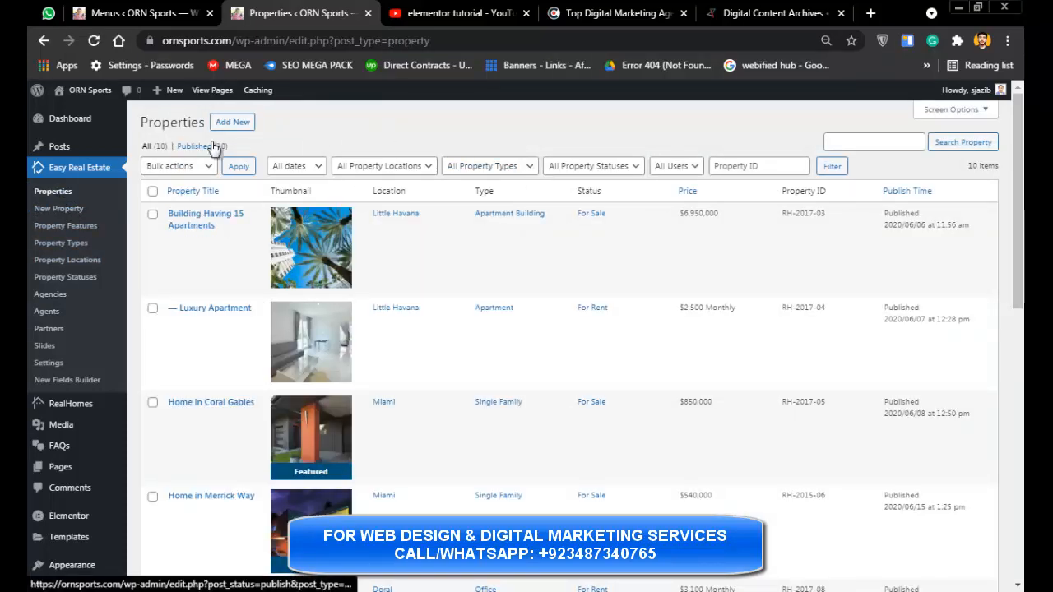
click(59, 209)
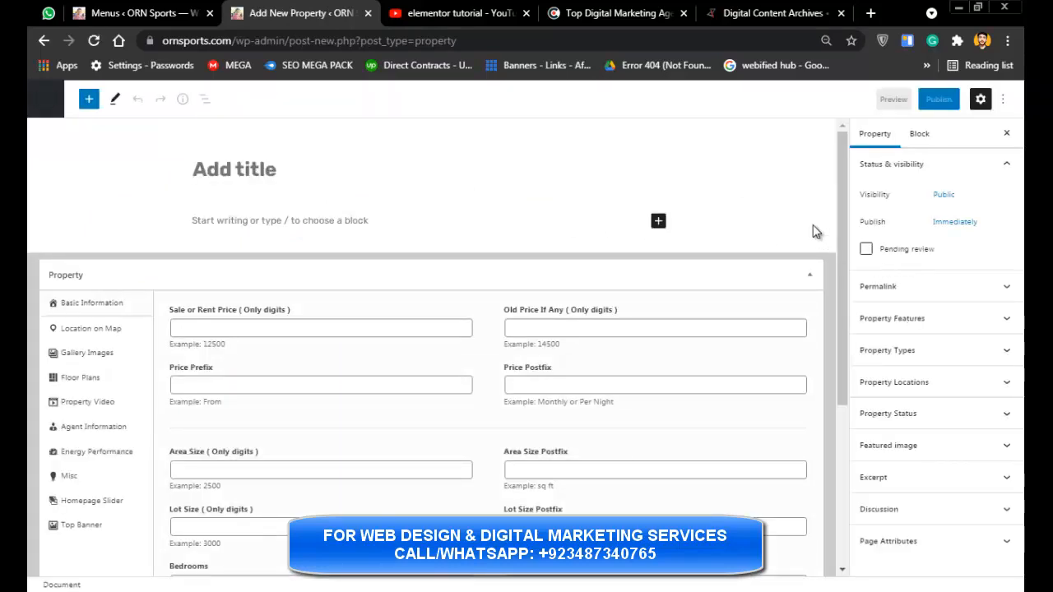
- Review the new property's basic information fields, including sale or rent price, old price, price prefix and postfix, and area size
click(350, 324)
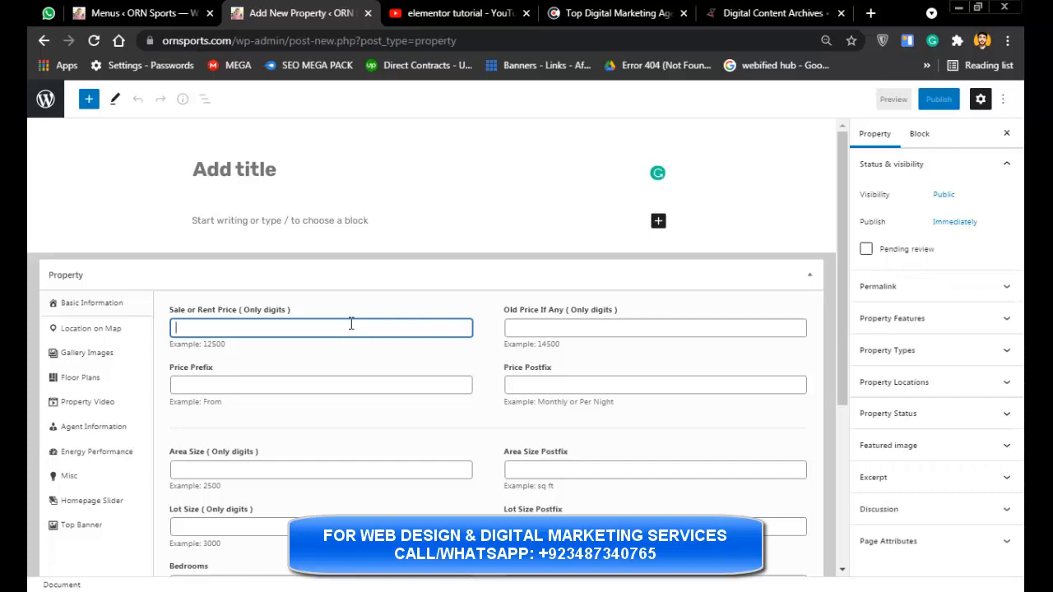
click(546, 329)
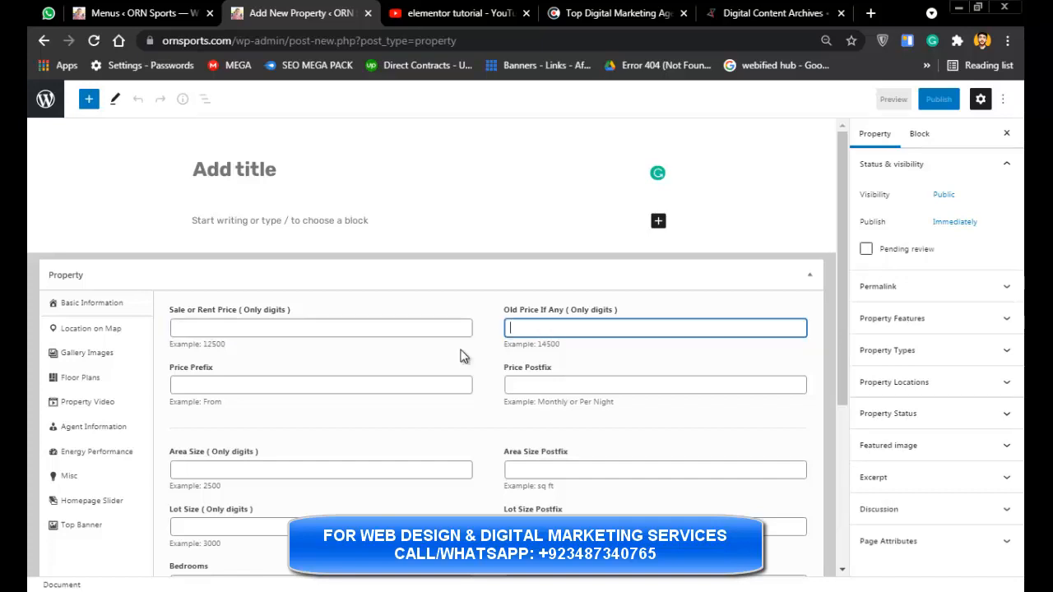
click(274, 383)
click(542, 385)
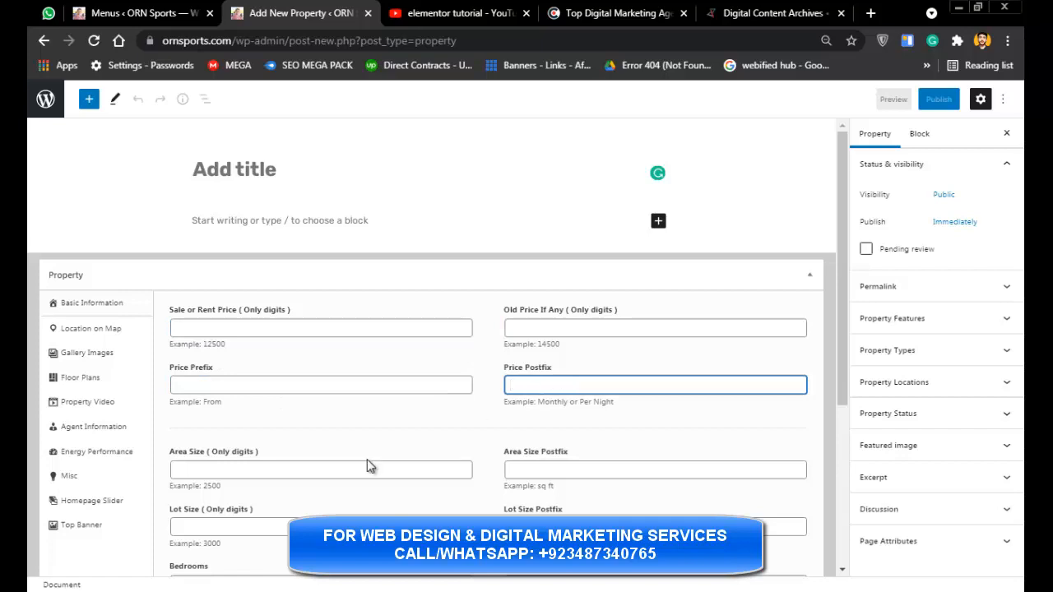
click(327, 468)
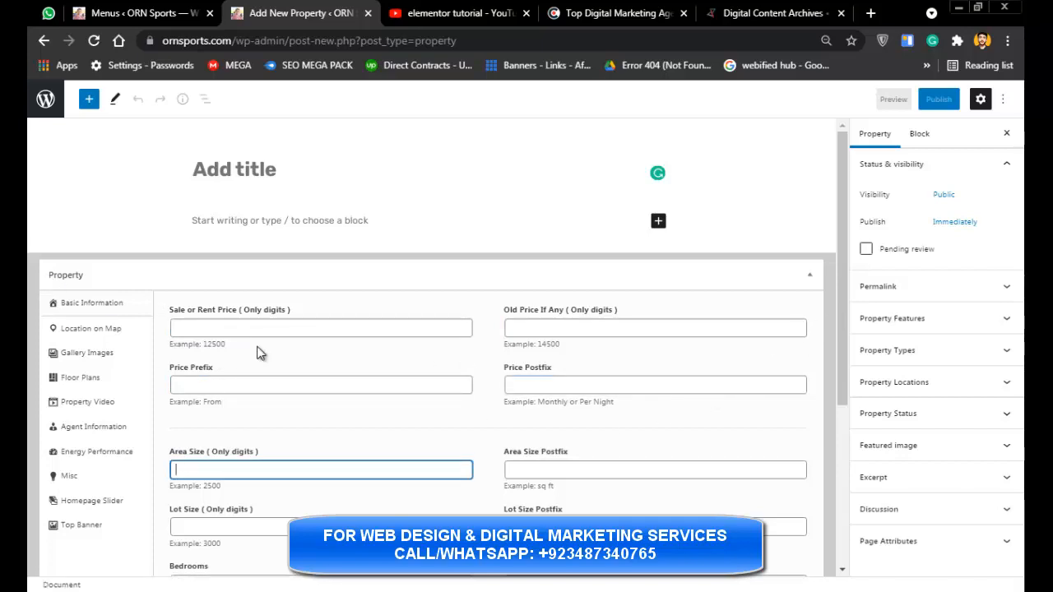
drag(847, 310, 847, 380)
- View the property's map location, gallery images, floor plans and property video sections
click(111, 245)
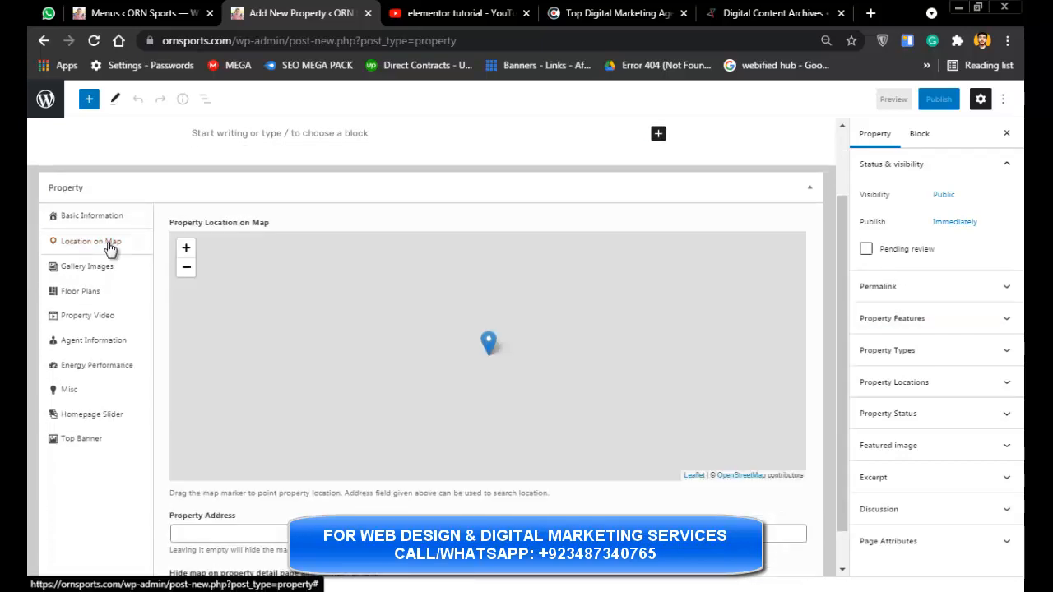
click(76, 269)
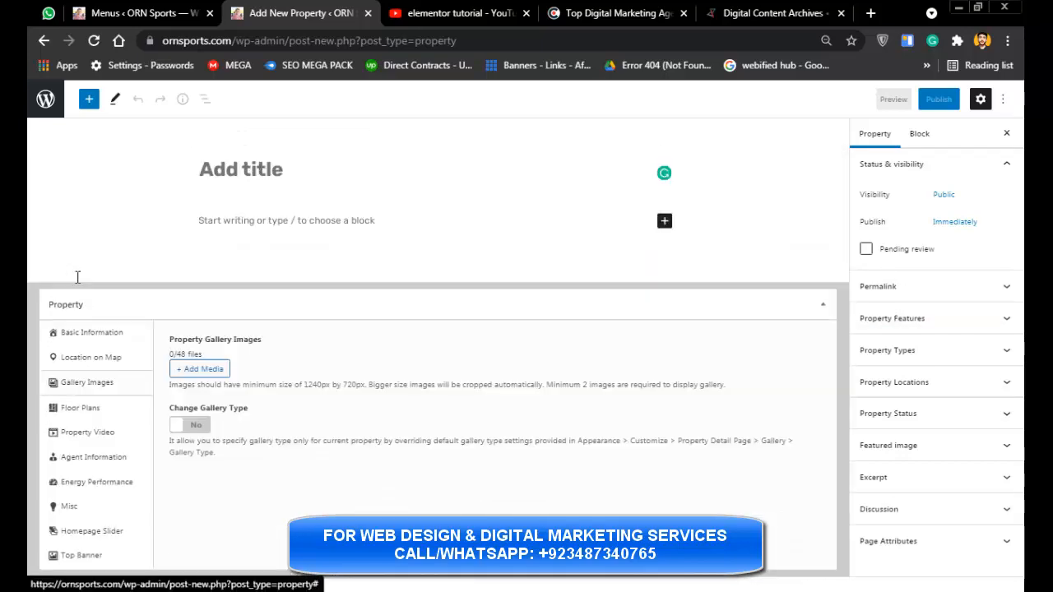
click(78, 409)
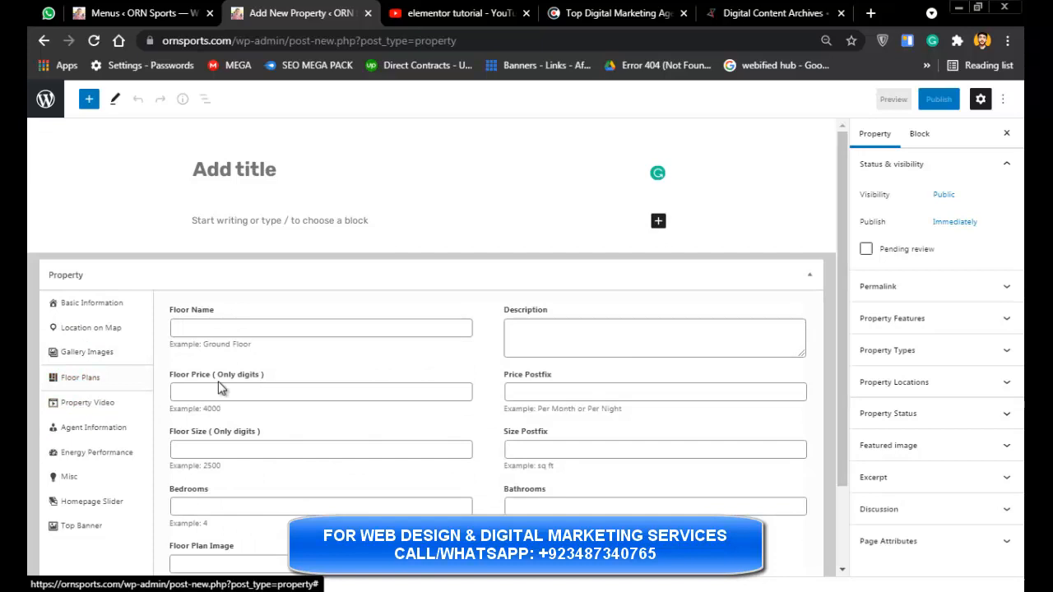
click(82, 403)
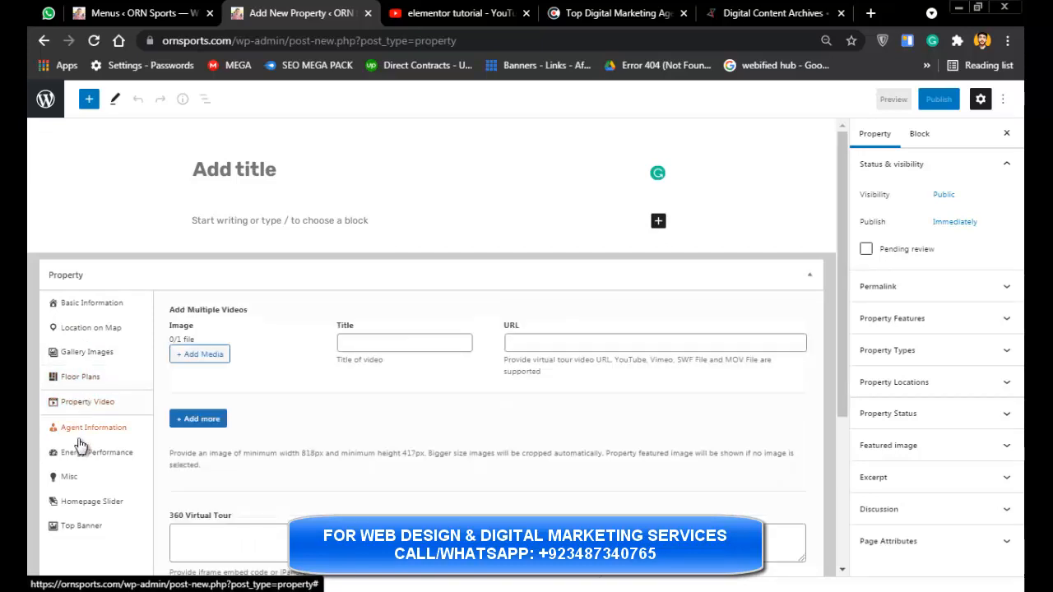
- View the property's agent information, energy performance, miscellaneous and homepage slider sections
click(80, 431)
click(90, 481)
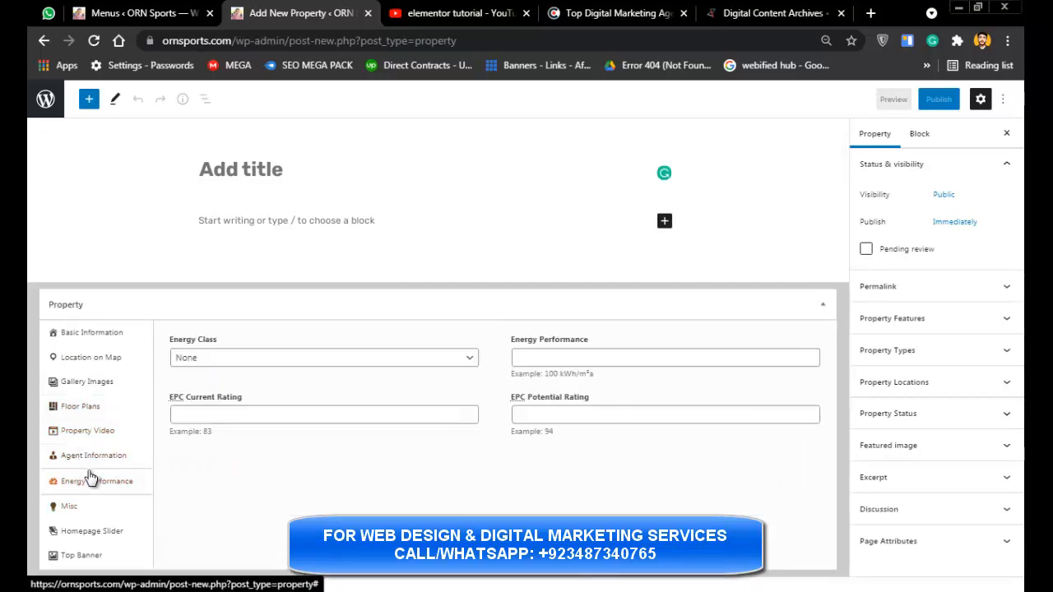
click(71, 510)
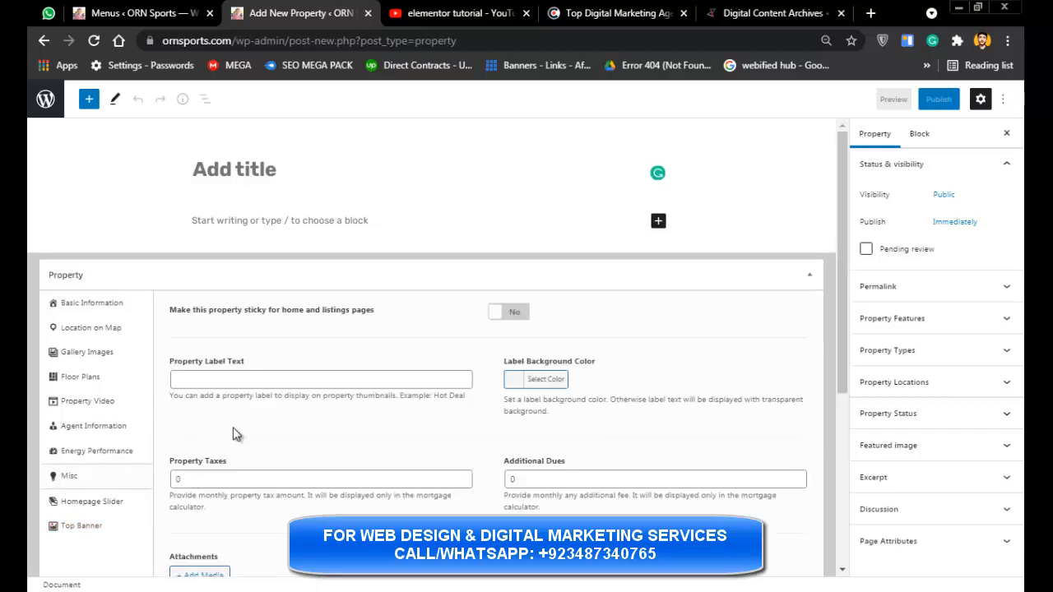
click(85, 508)
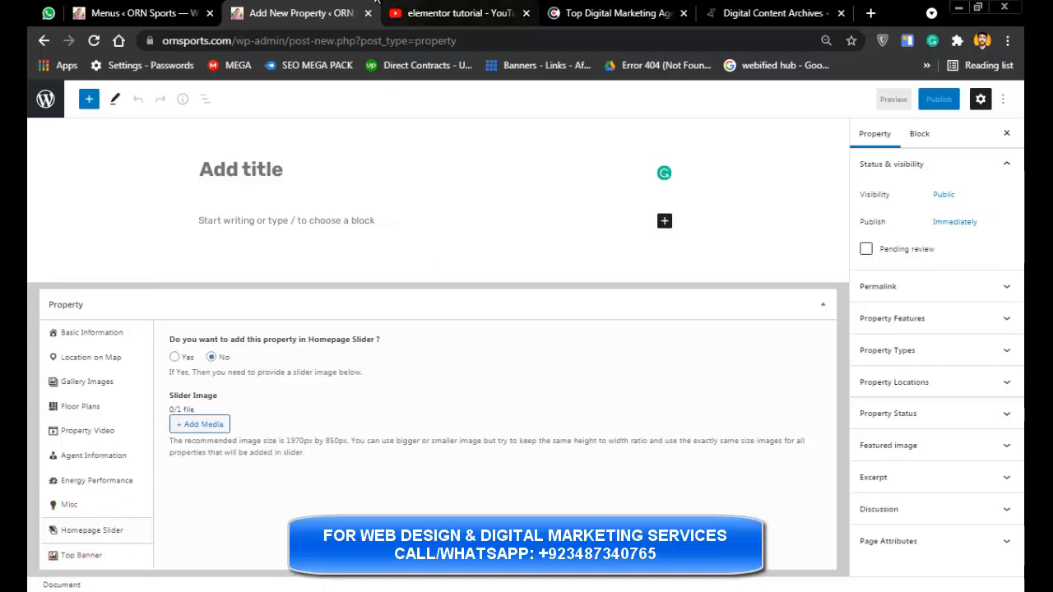
- Open the live site's home page at ornsports.com in place of the YouTube results
click(436, 13)
click(429, 39)
text(on)
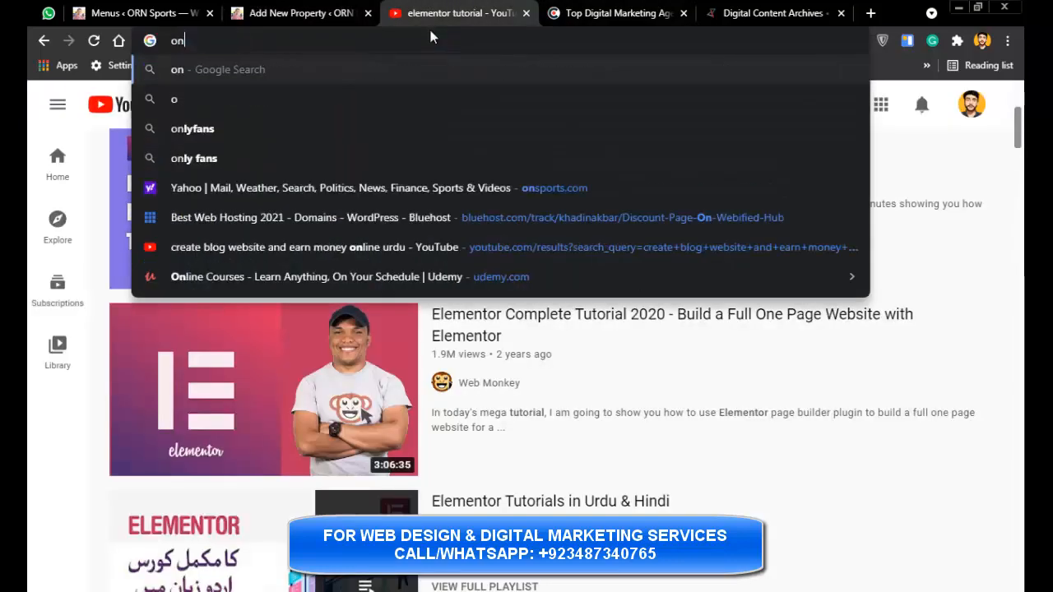
key(BackSpace)
text(rn)
key(Return)
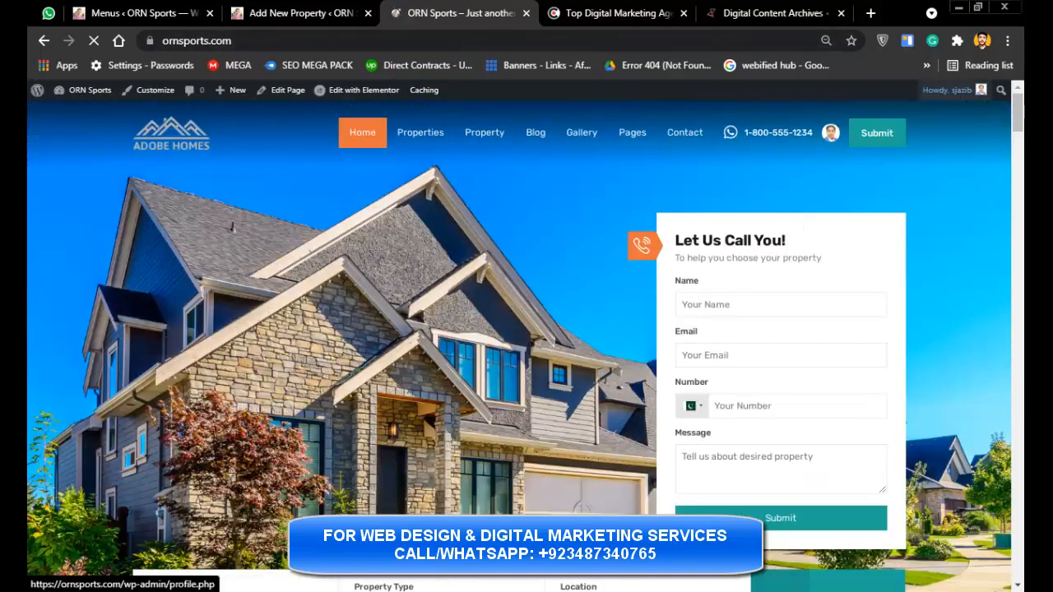
mouse_move(1018, 105)
mouse_down()
mouse_move(1017, 122)
mouse_move(1017, 86)
mouse_move(1018, 364)
mouse_move(1018, 95)
mouse_up()
- Compare the property's homepage slider settings with the live home page and its Properties menu, and glance at the Menus page
click(320, 10)
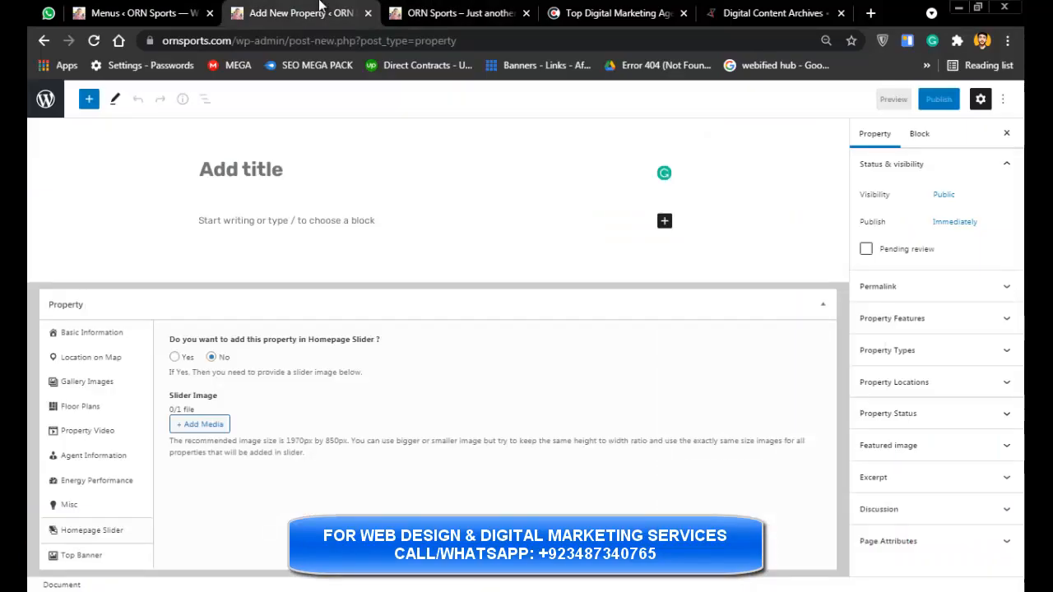
click(457, 13)
mouse_move(420, 132)
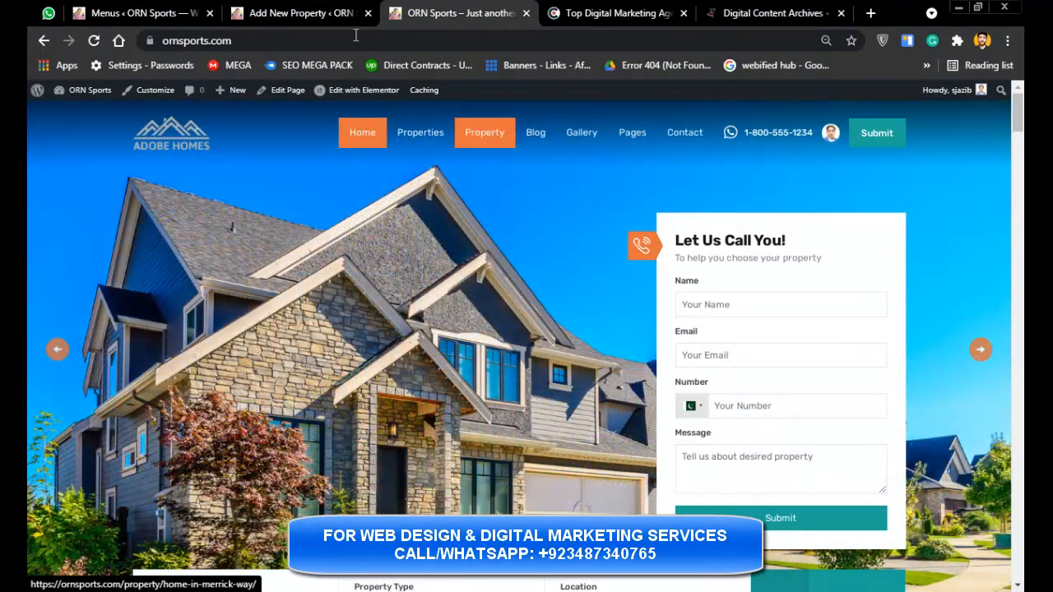
click(185, 8)
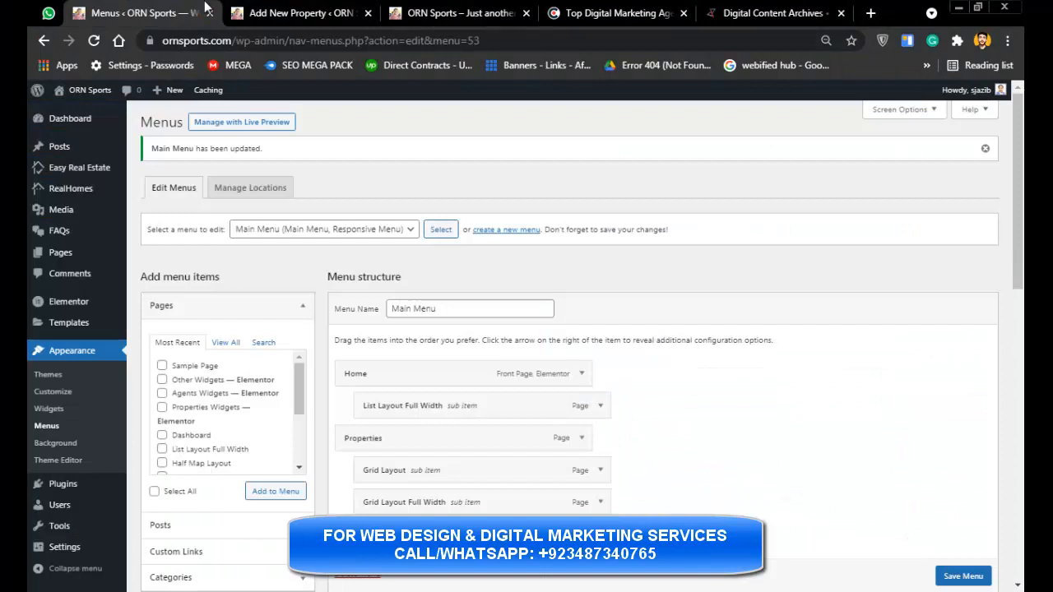
- Return to the new property's homepage slider choice and view its Top Banner settings
click(269, 8)
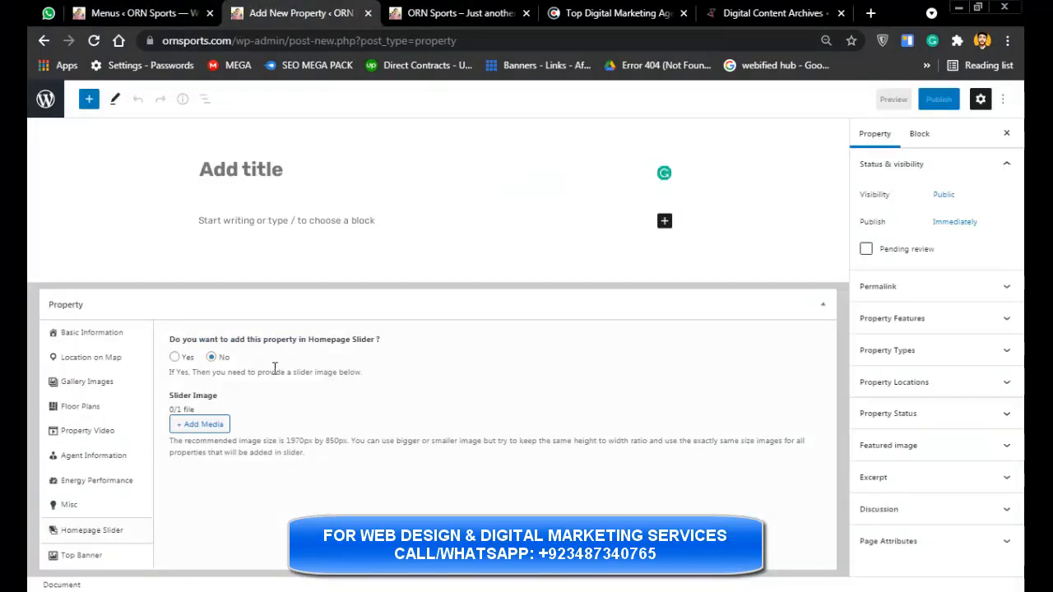
double_click(184, 359)
click(82, 556)
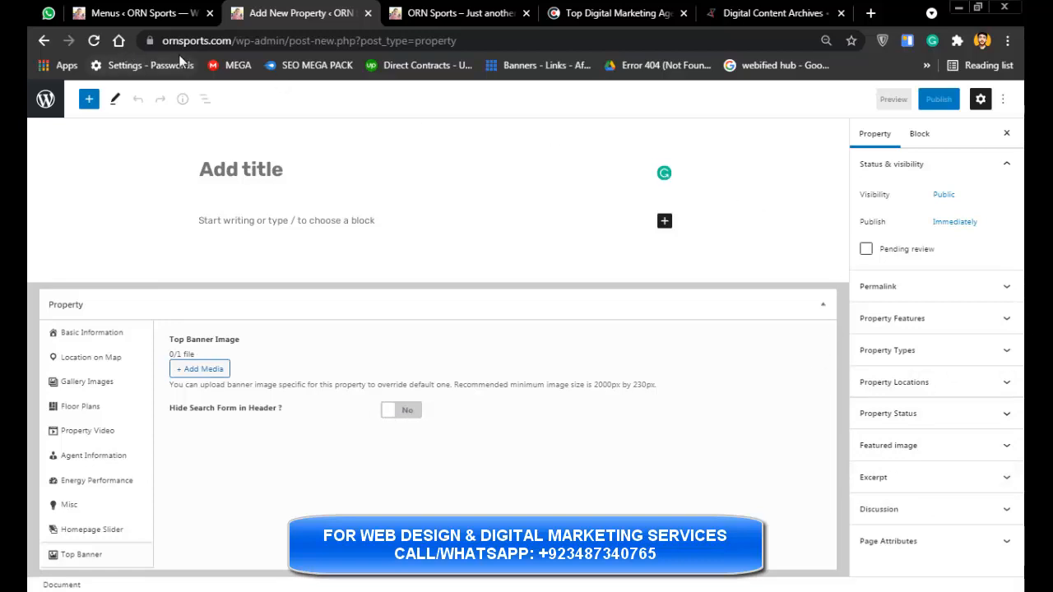
- Title the new property "fff", add the description "ffsaf", publish it, and return to the properties list
click(329, 167)
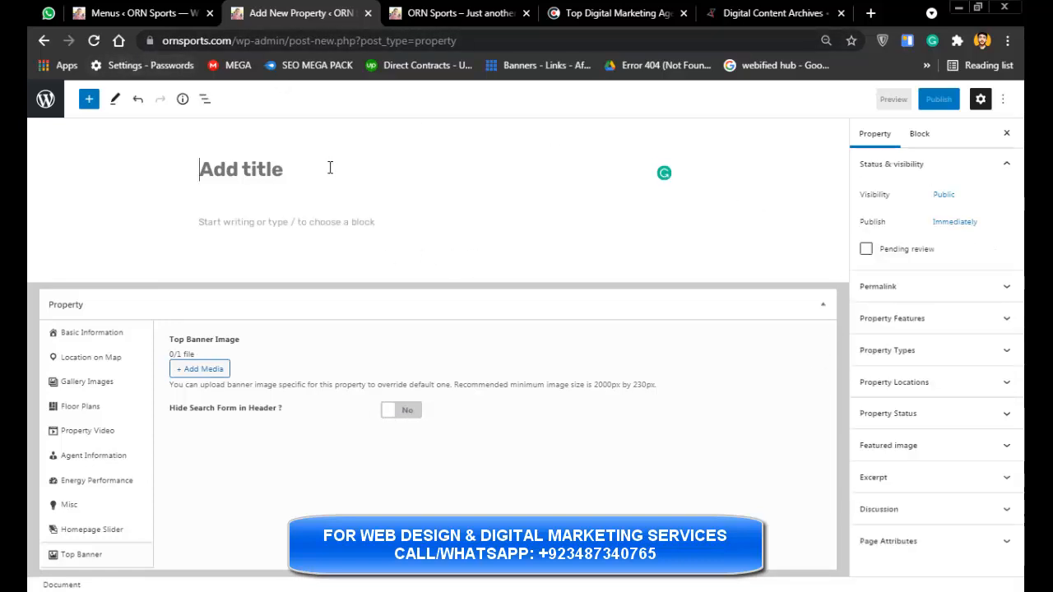
text(fff)
click(301, 237)
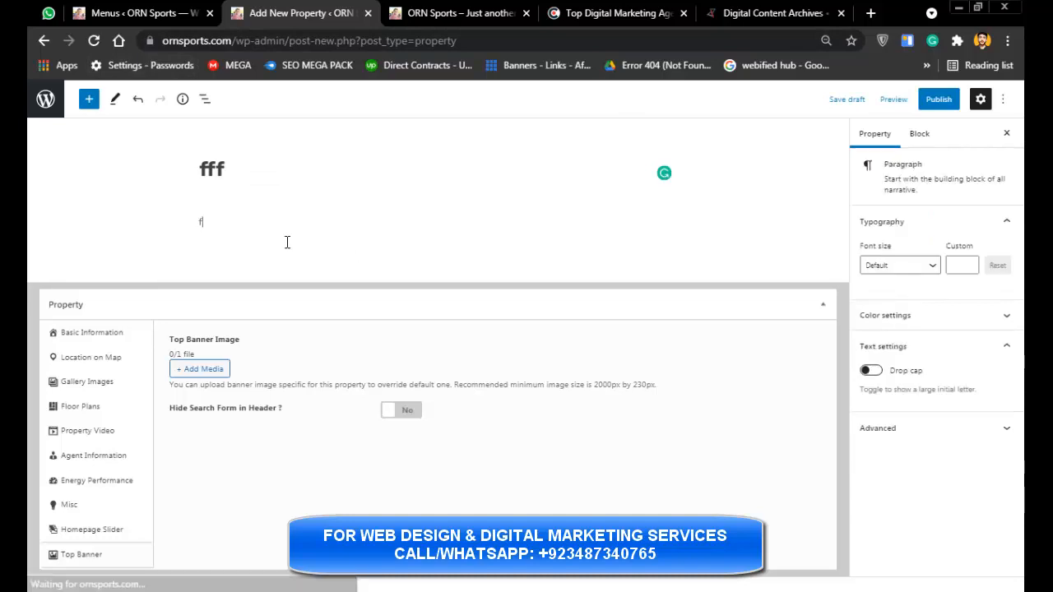
text(ffsaf)
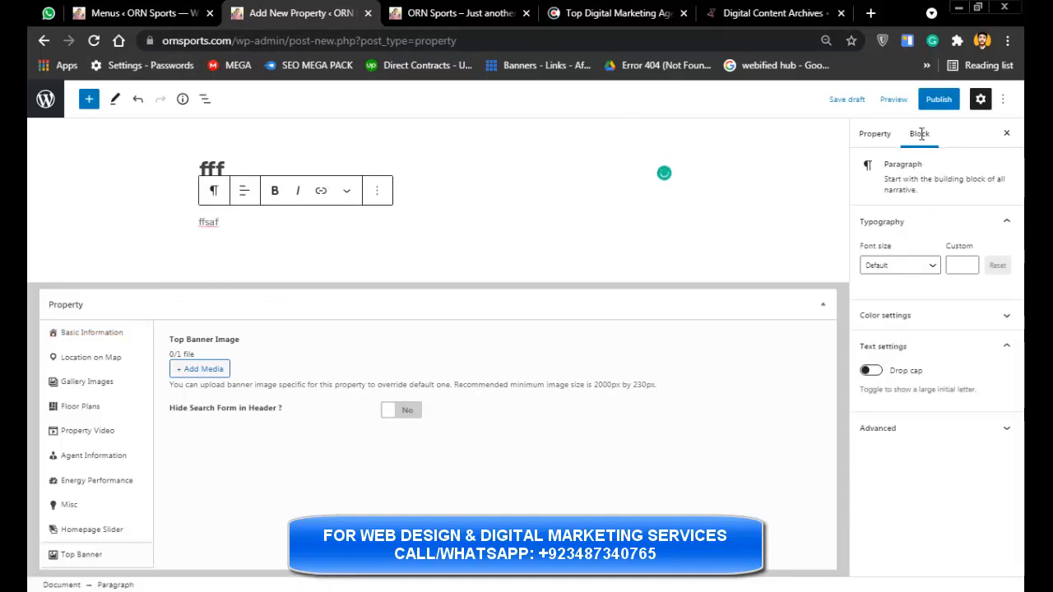
click(938, 100)
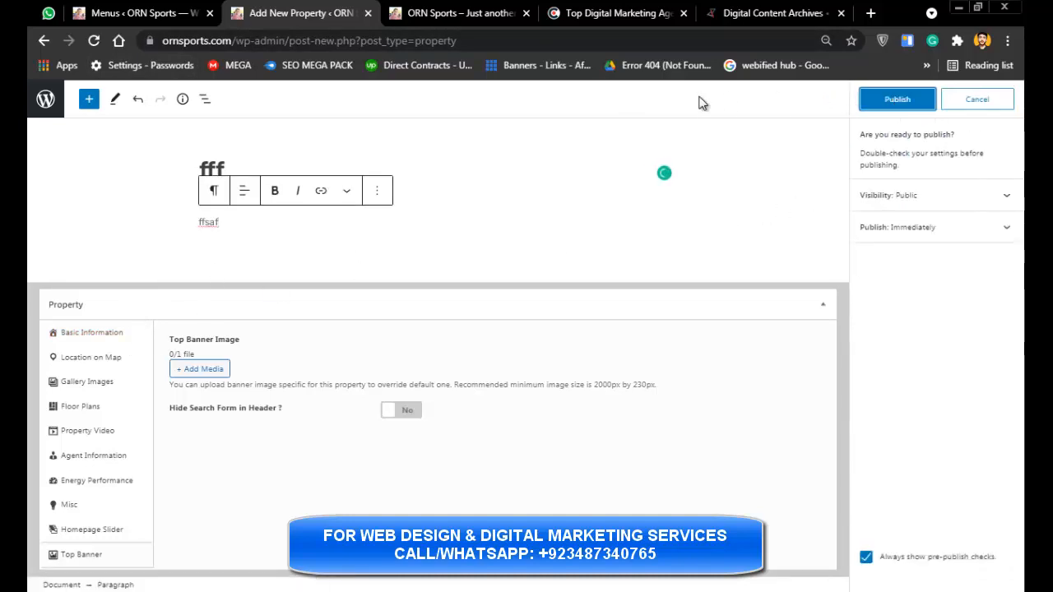
key(Return)
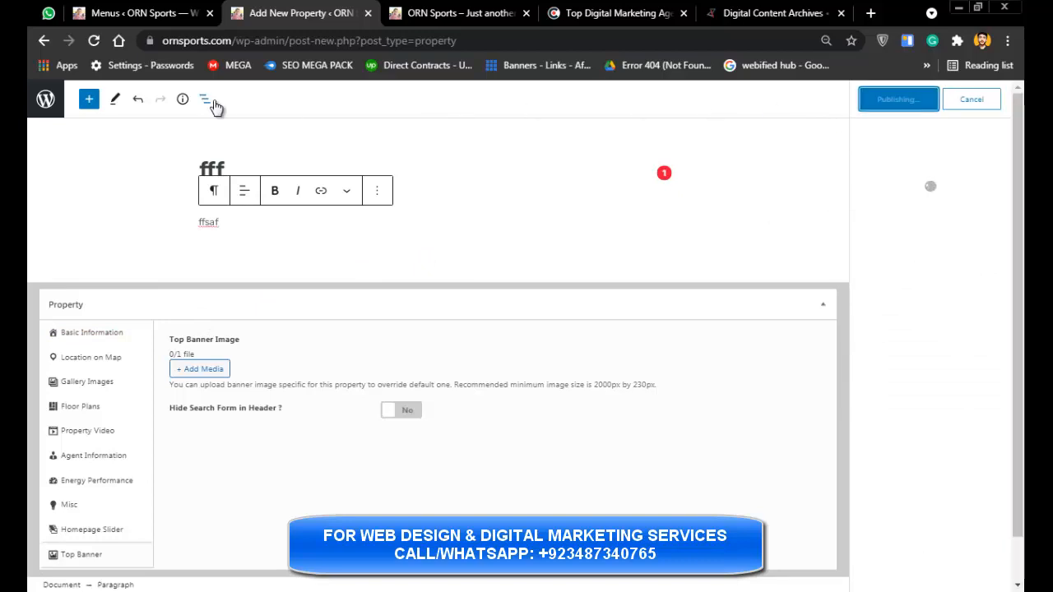
click(34, 42)
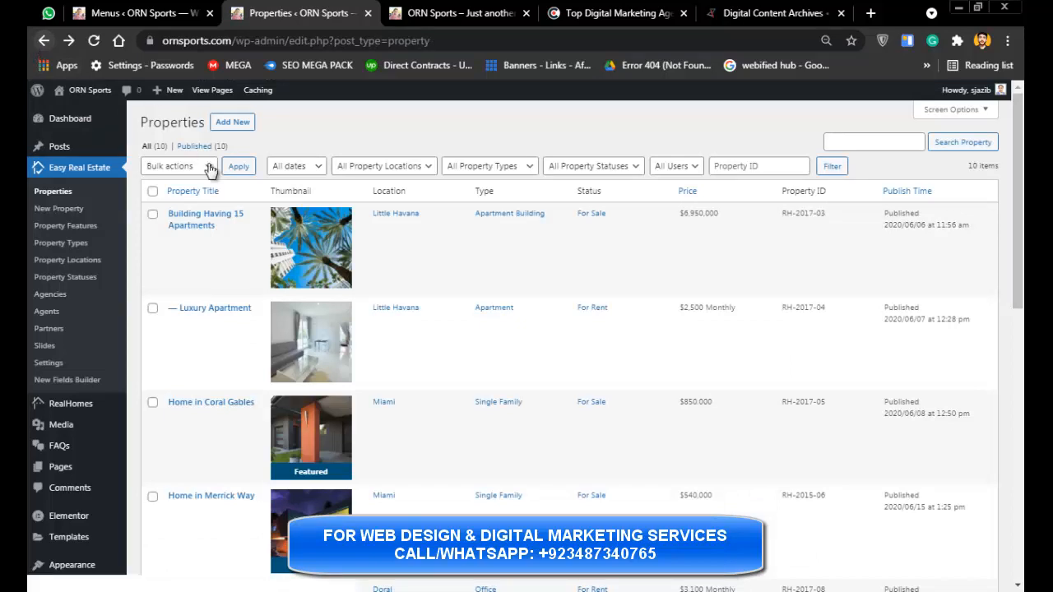
- Examine the Property Status and Property Type options in the live home page's property search form
click(514, 8)
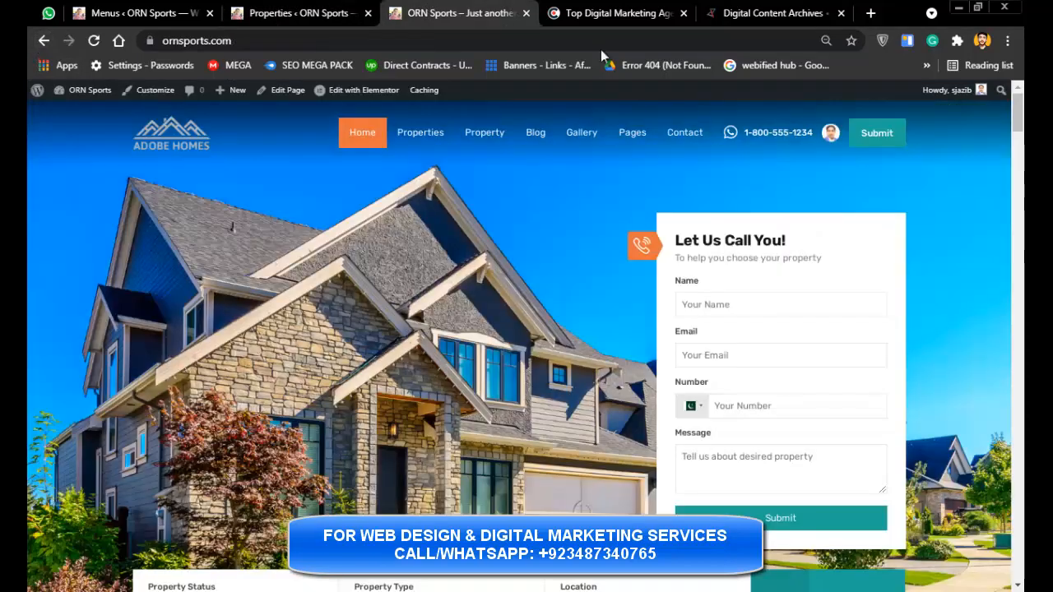
scroll(937, 212, down, 3)
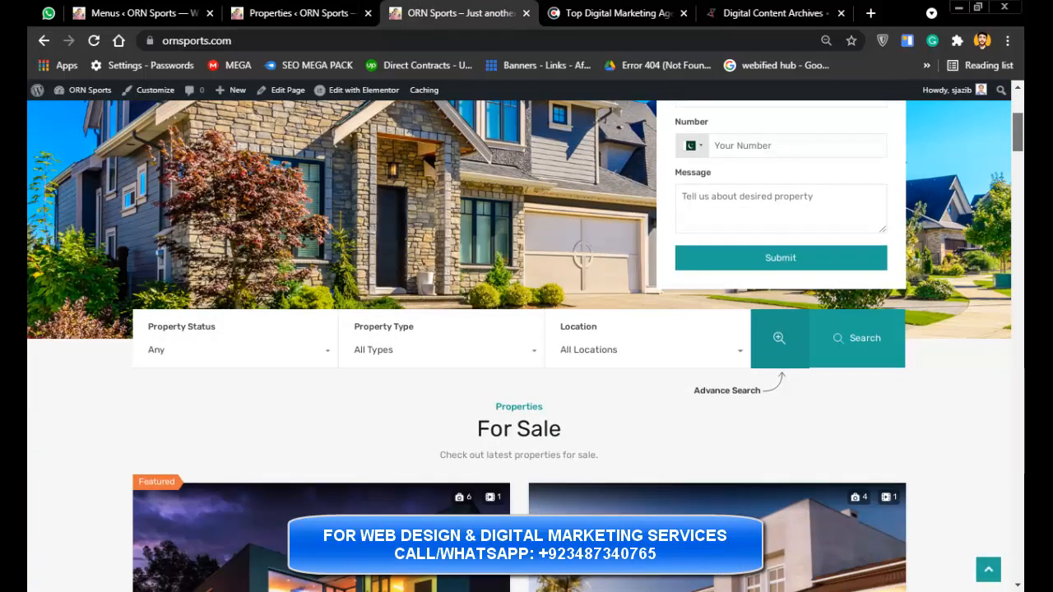
click(260, 359)
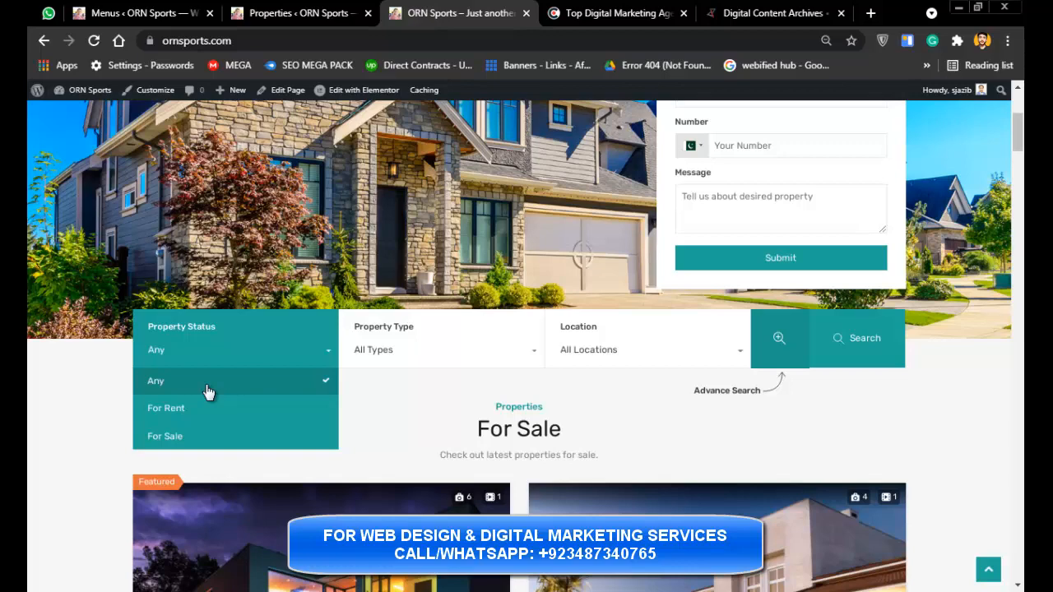
click(390, 364)
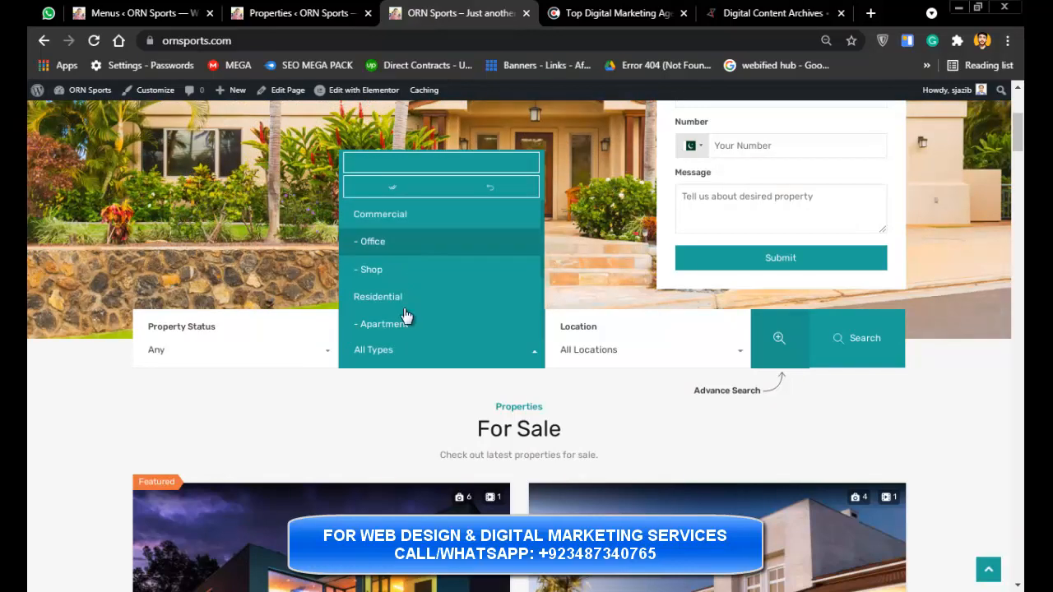
- Check the Location options in the home page's property search form and review the Property Features list in the dashboard
click(678, 369)
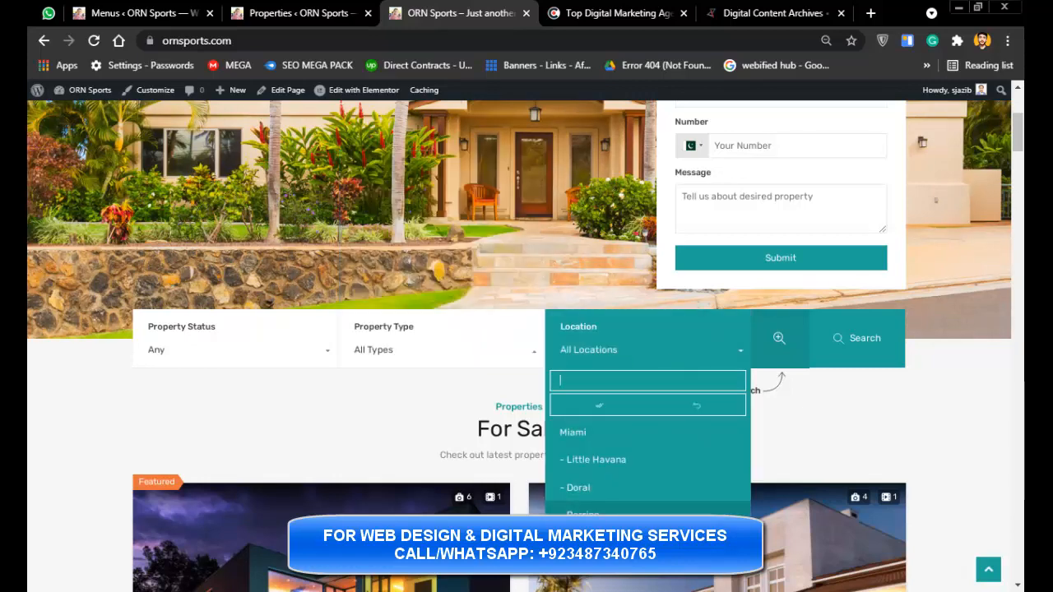
click(275, 7)
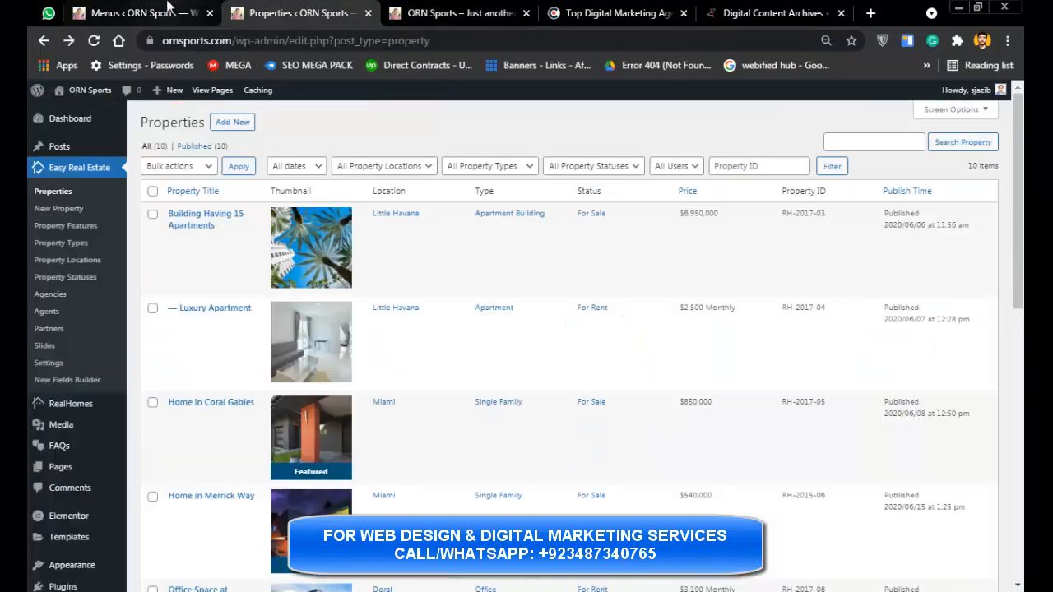
click(49, 227)
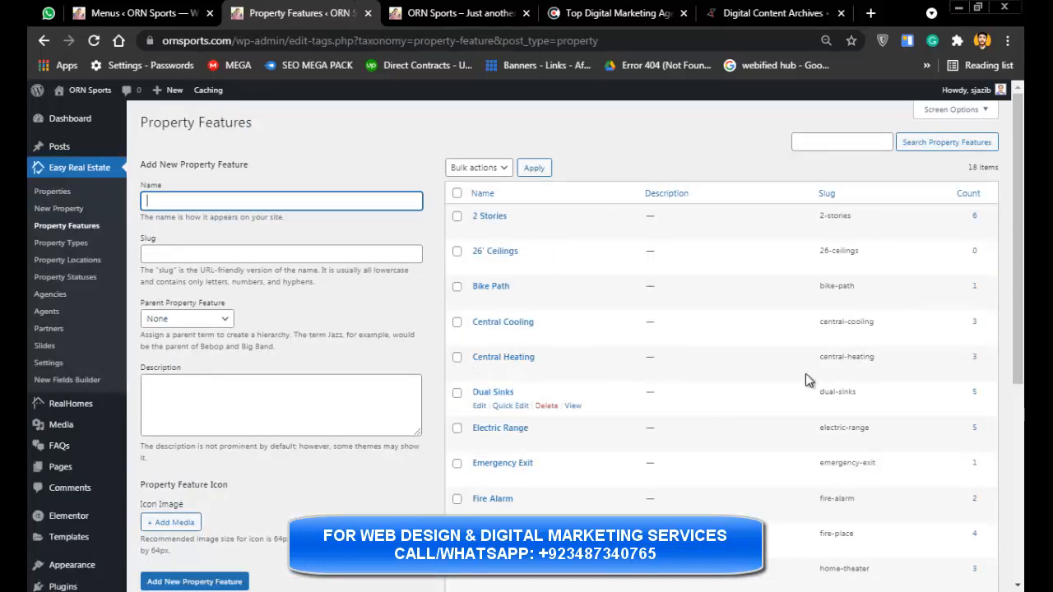
scroll(527, 329, down, 5)
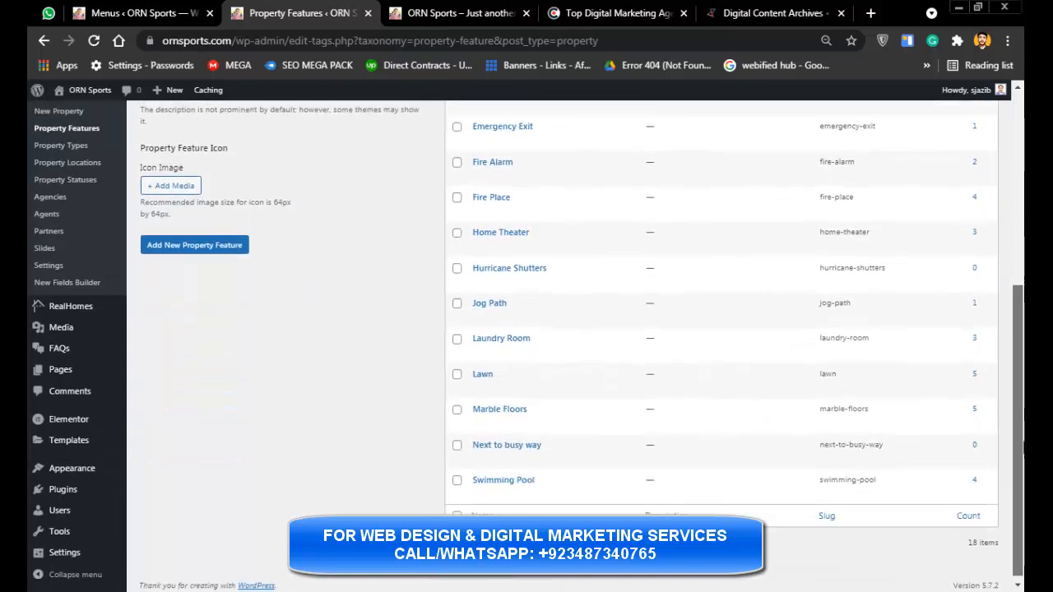
scroll(526, 329, up, 4)
scroll(642, 251, up, 1)
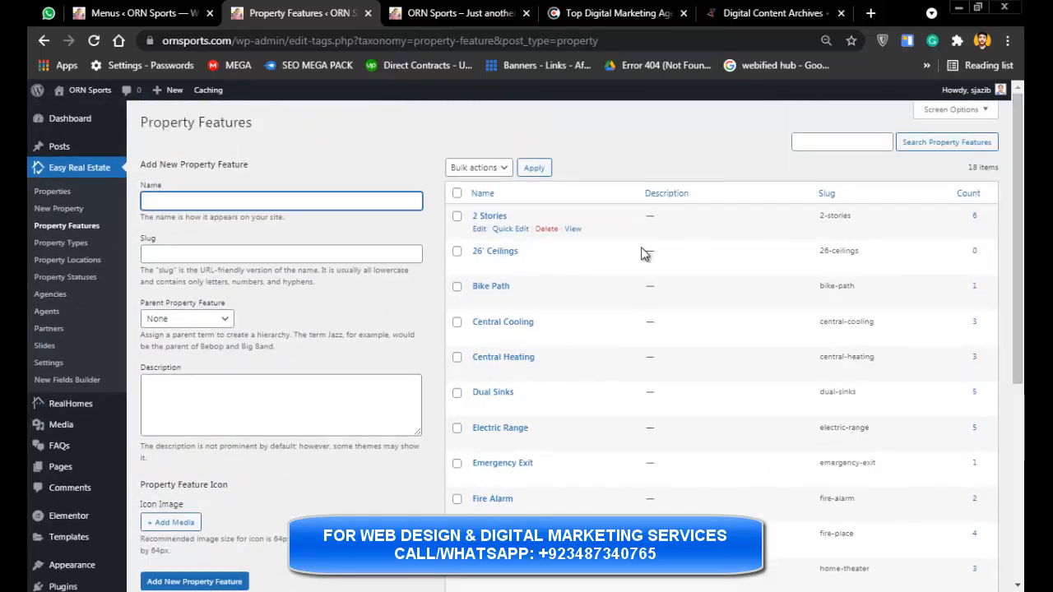
- Open the Home in Merrick Way listing from the live home page's For Sale section in a new tab
click(461, 14)
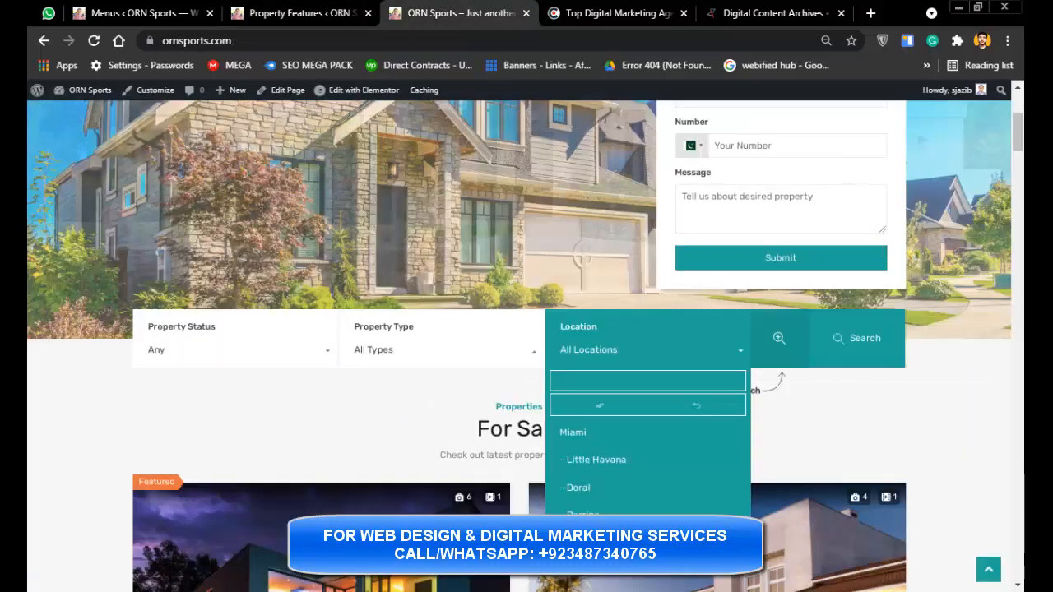
scroll(671, 240, down, 3)
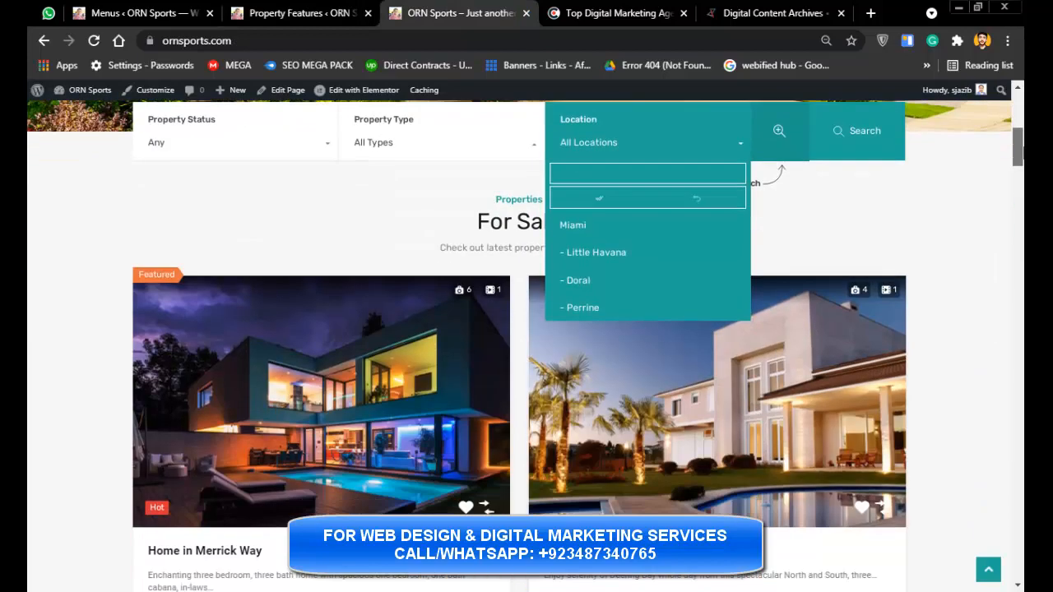
right_click(188, 468)
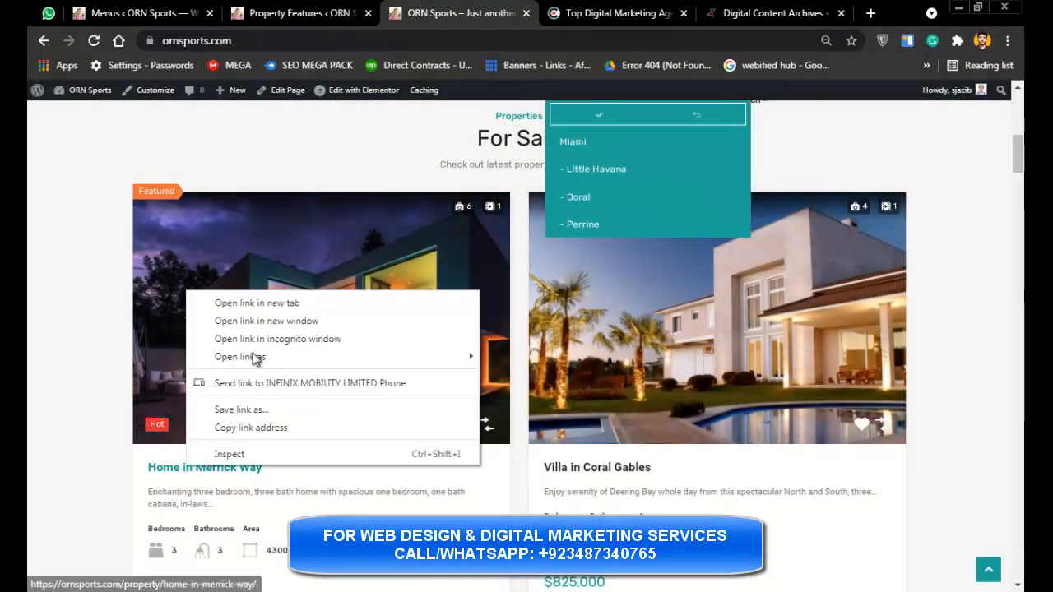
click(272, 308)
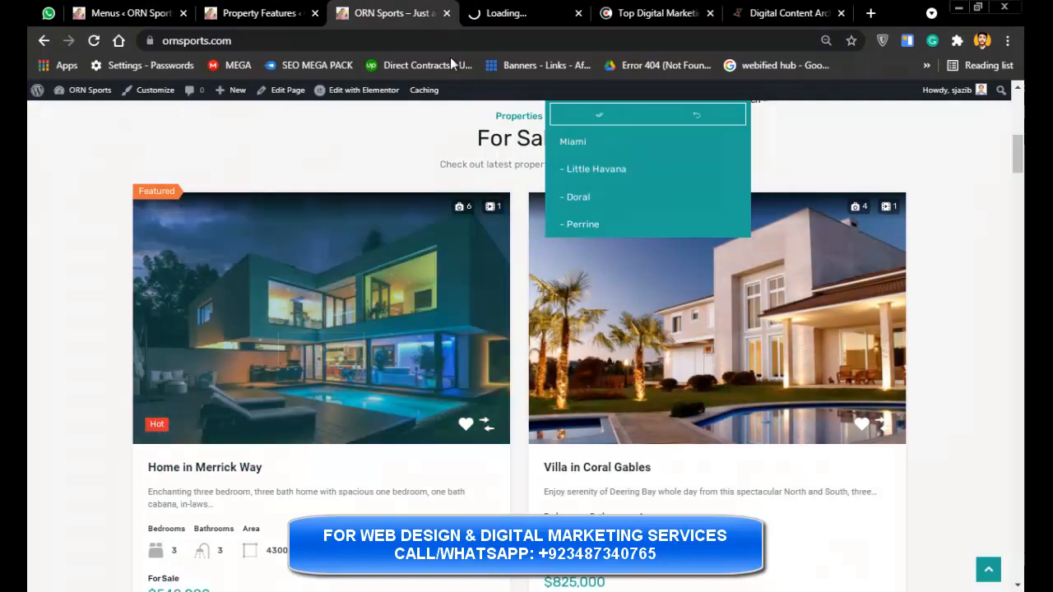
click(534, 6)
click(386, 7)
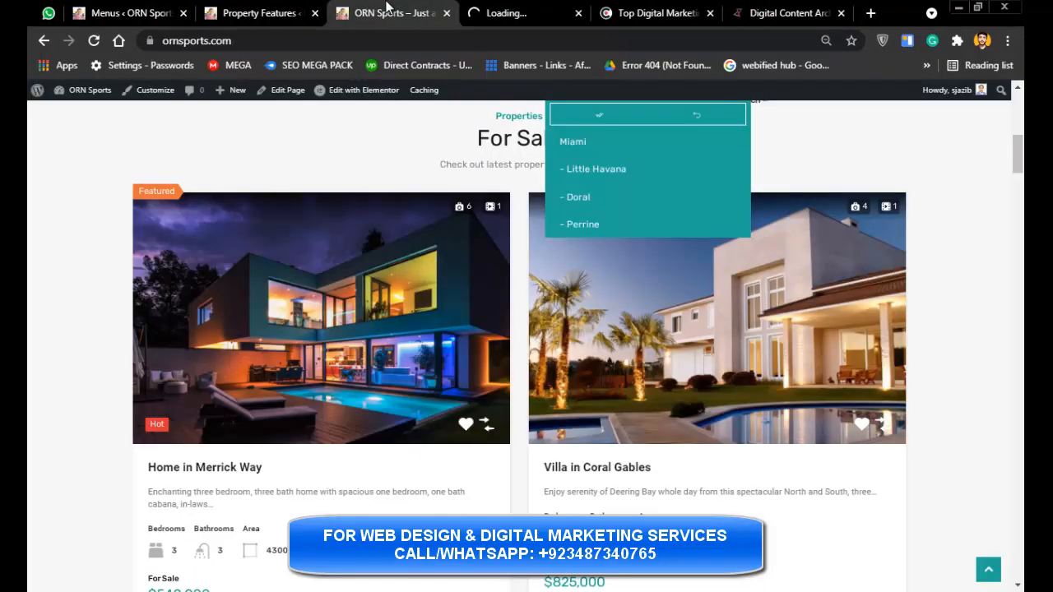
click(533, 7)
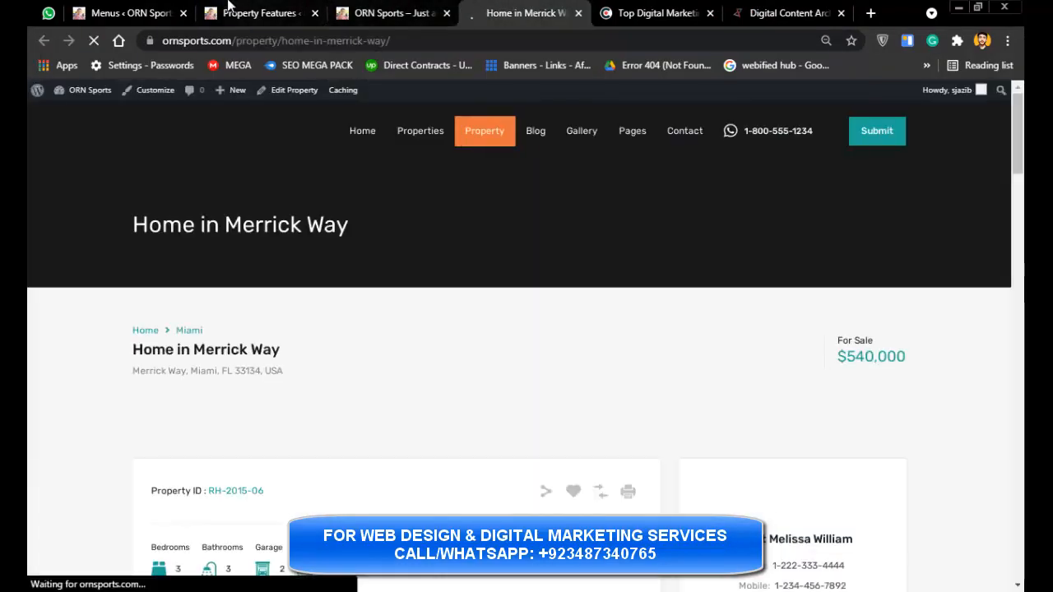
- Compare the dashboard's Property Features list with the Features section on the Home in Merrick Way page
click(259, 13)
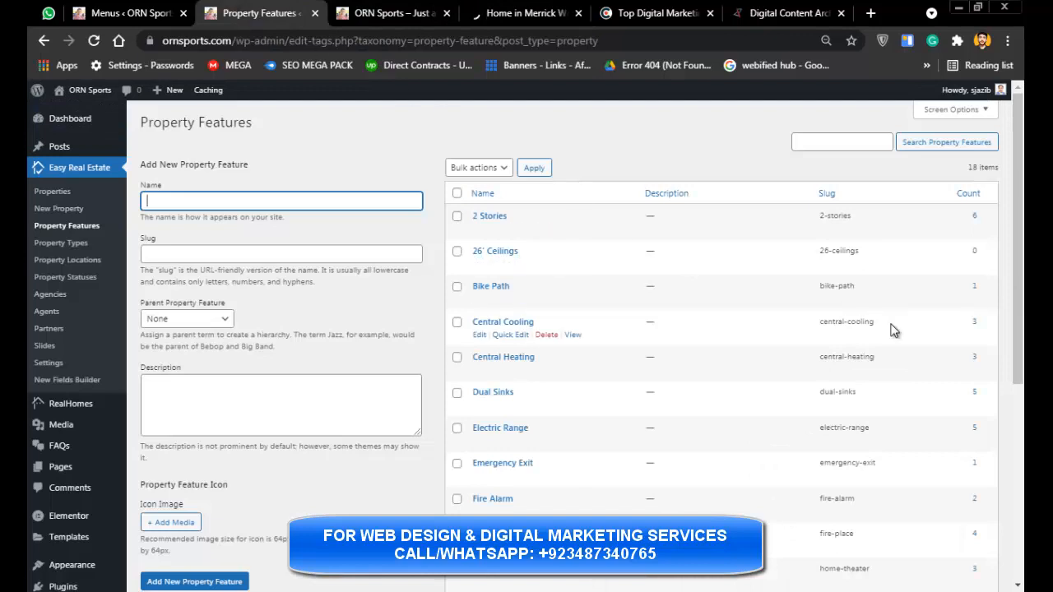
scroll(895, 330, down, 5)
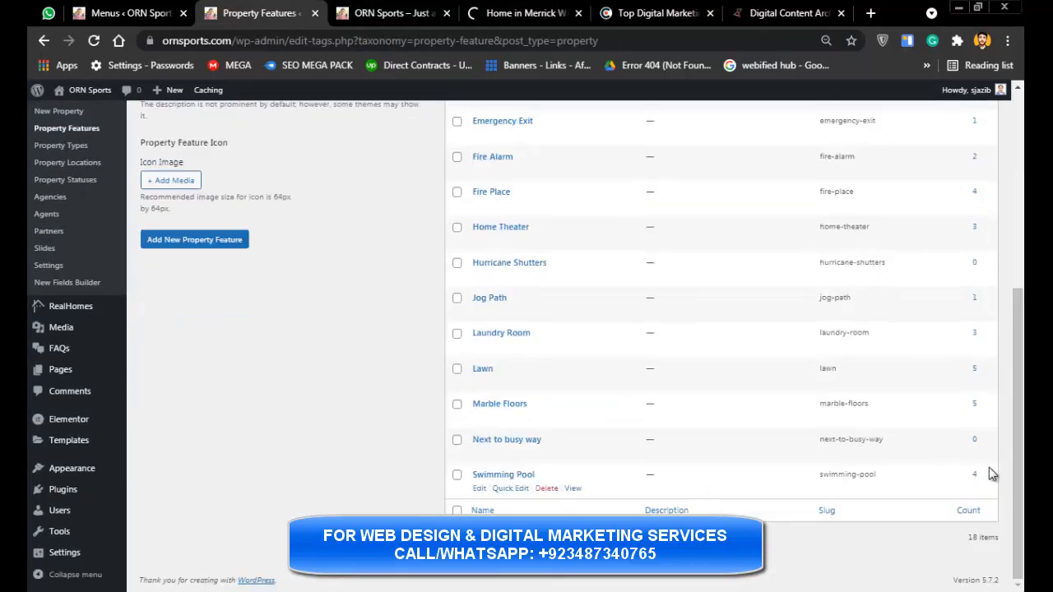
scroll(721, 153, up, 5)
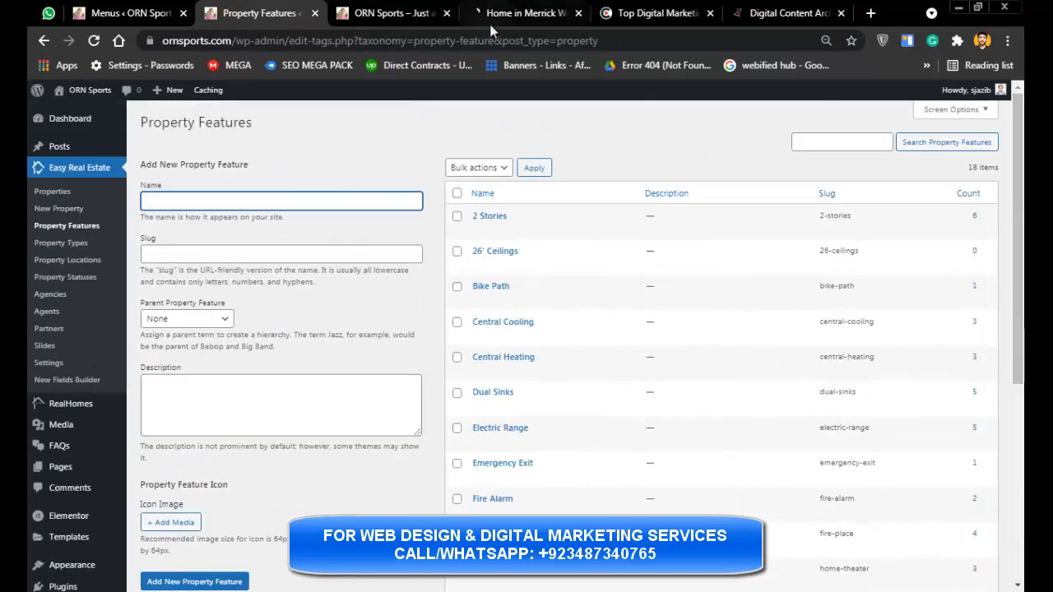
click(514, 14)
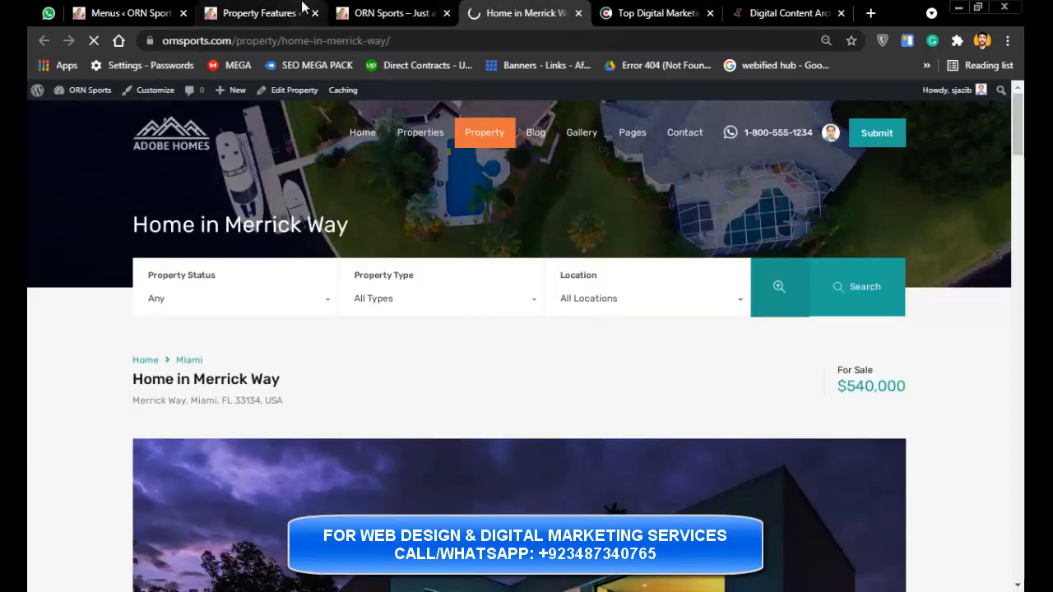
click(272, 13)
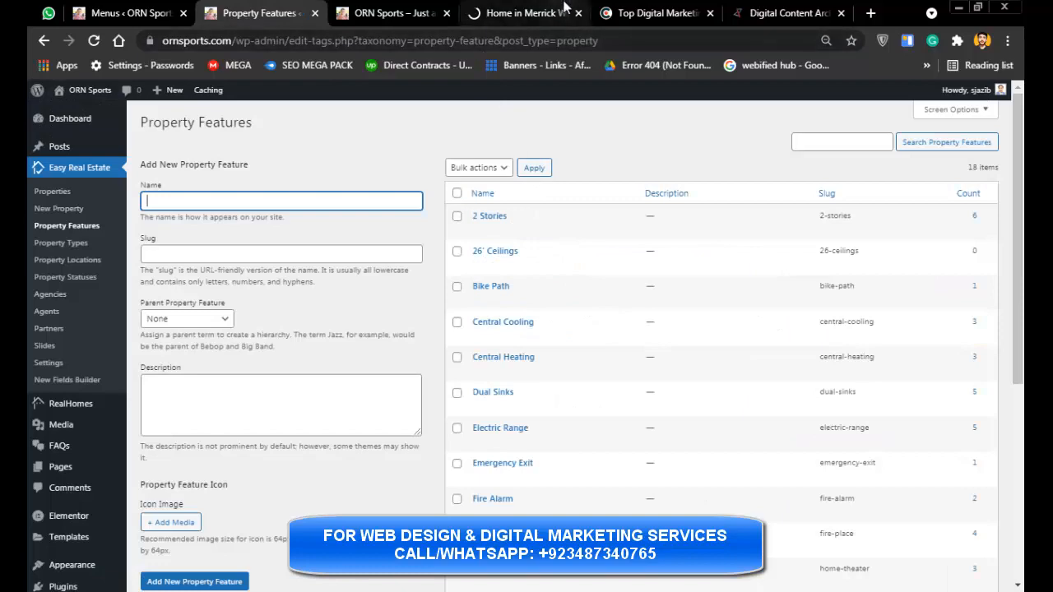
click(511, 13)
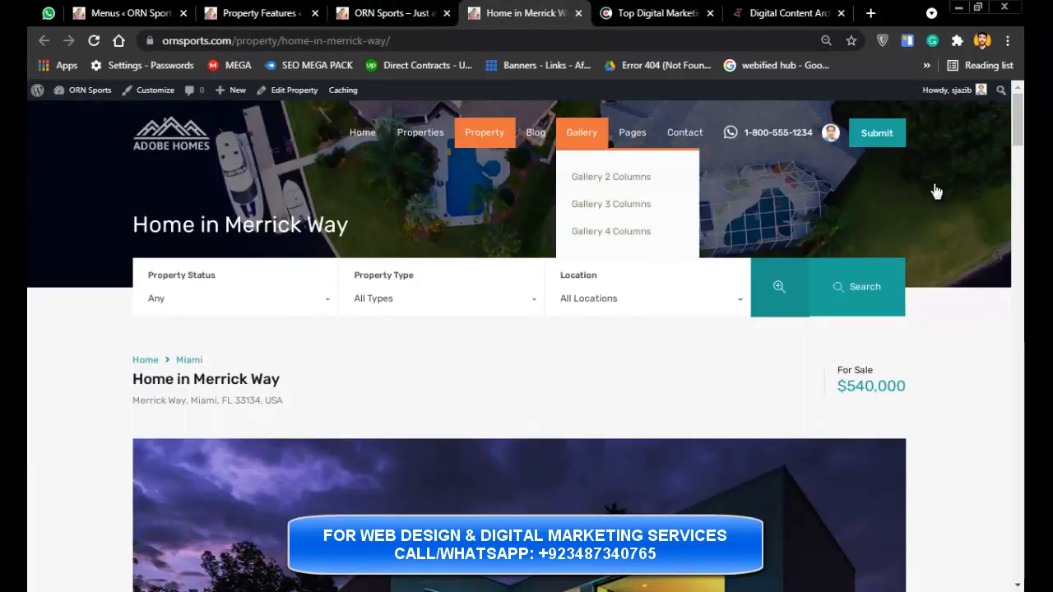
drag(1017, 135, 1000, 242)
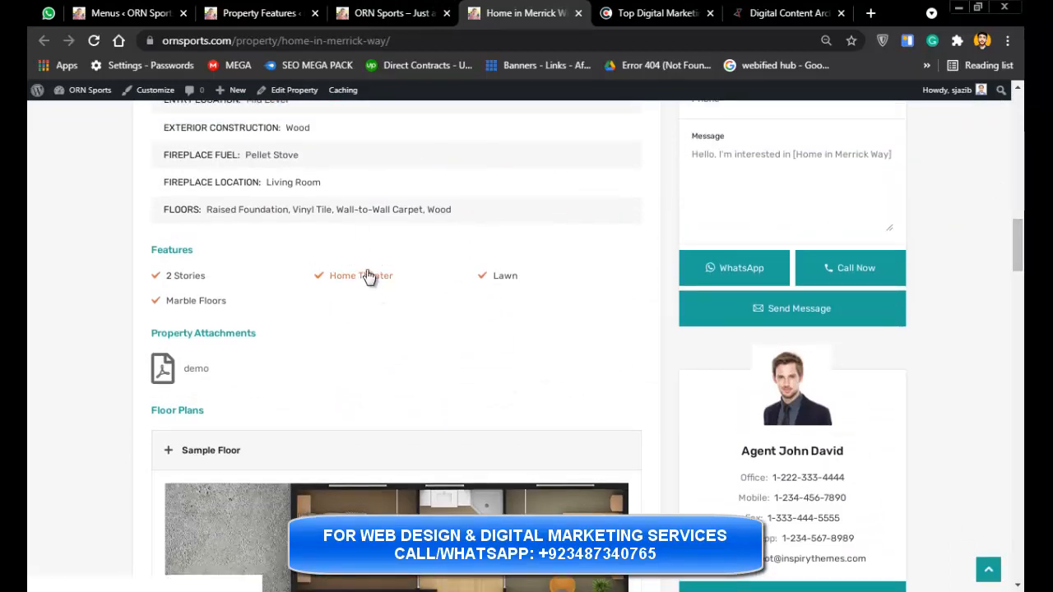
click(261, 13)
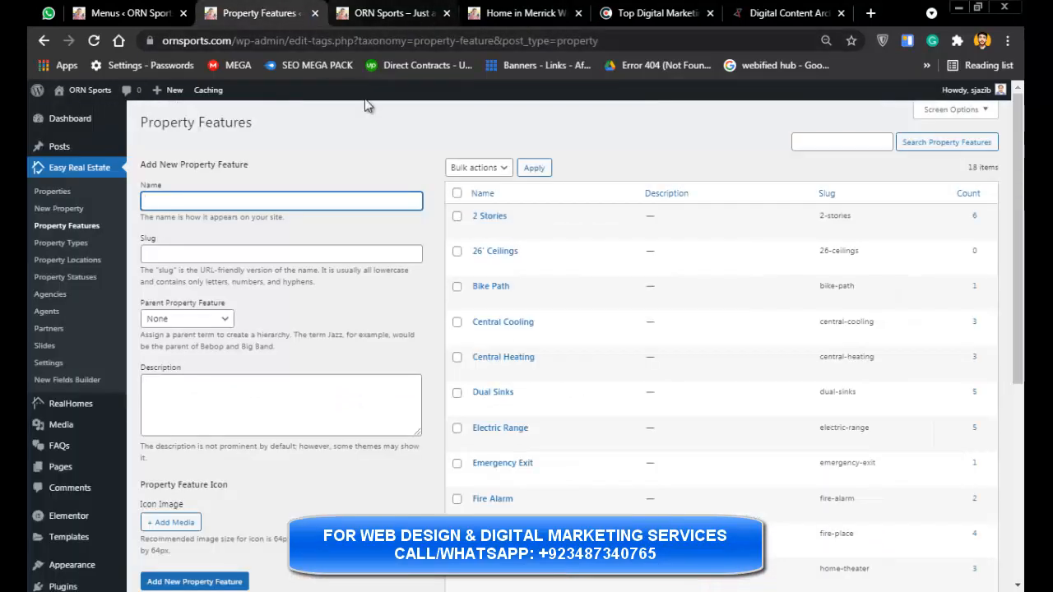
- Review Easy Real Estate's Property Types, Property Locations, Property Statuses and Agencies pages in turn
click(65, 244)
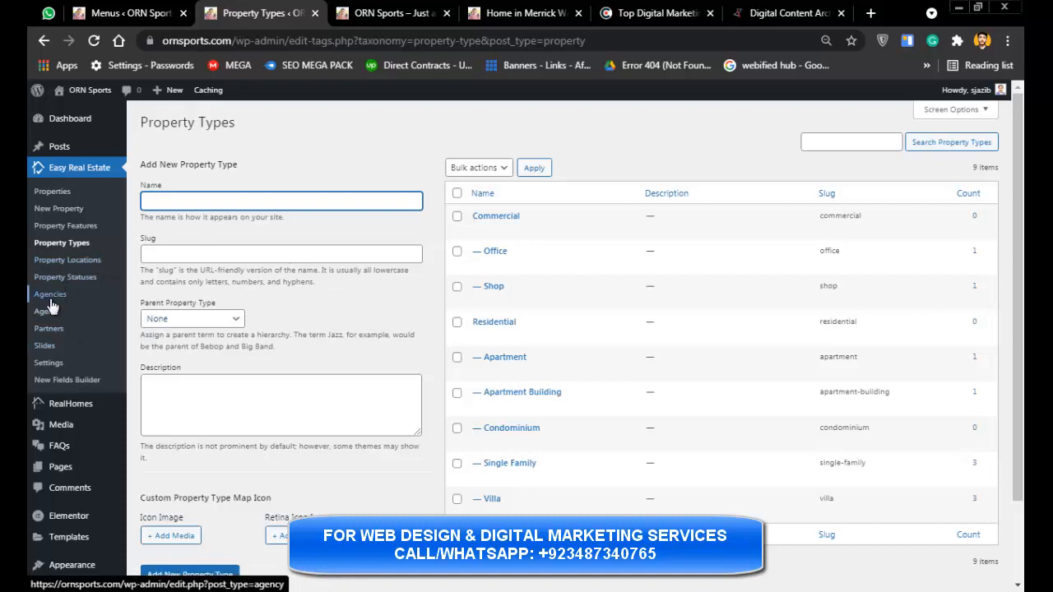
click(50, 260)
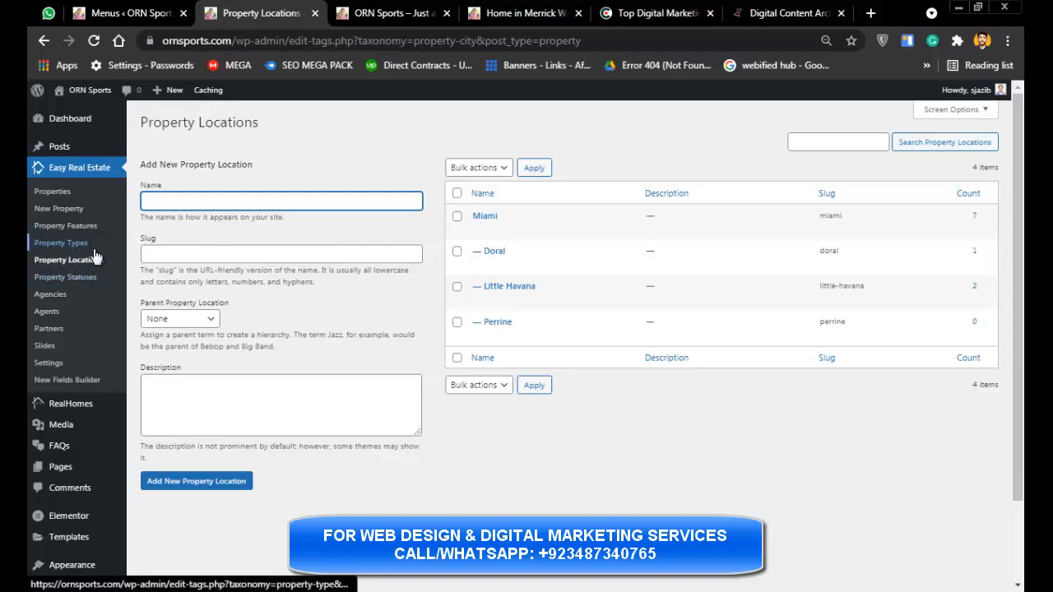
click(62, 280)
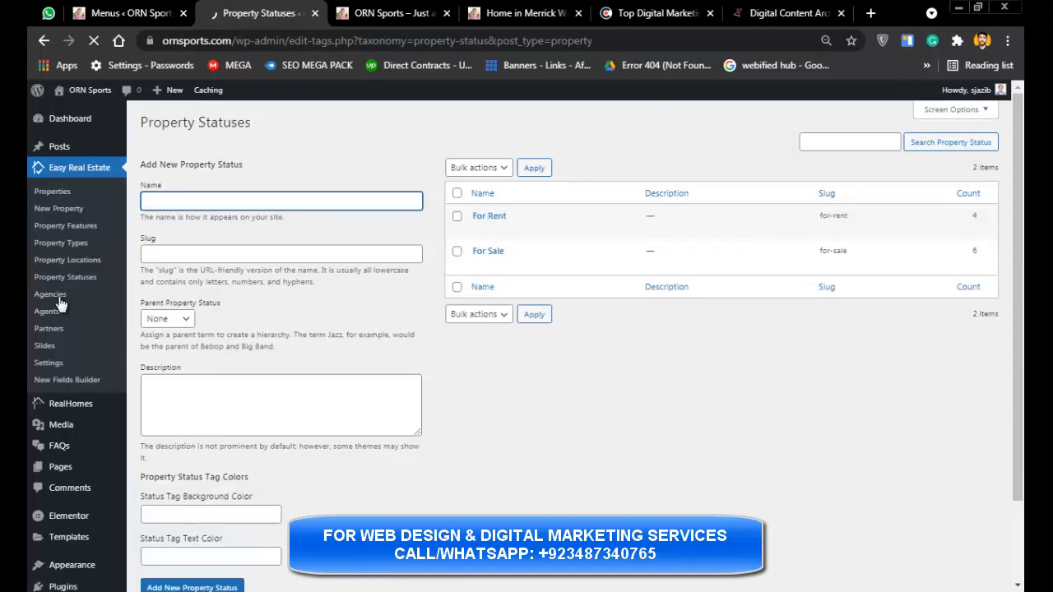
click(48, 301)
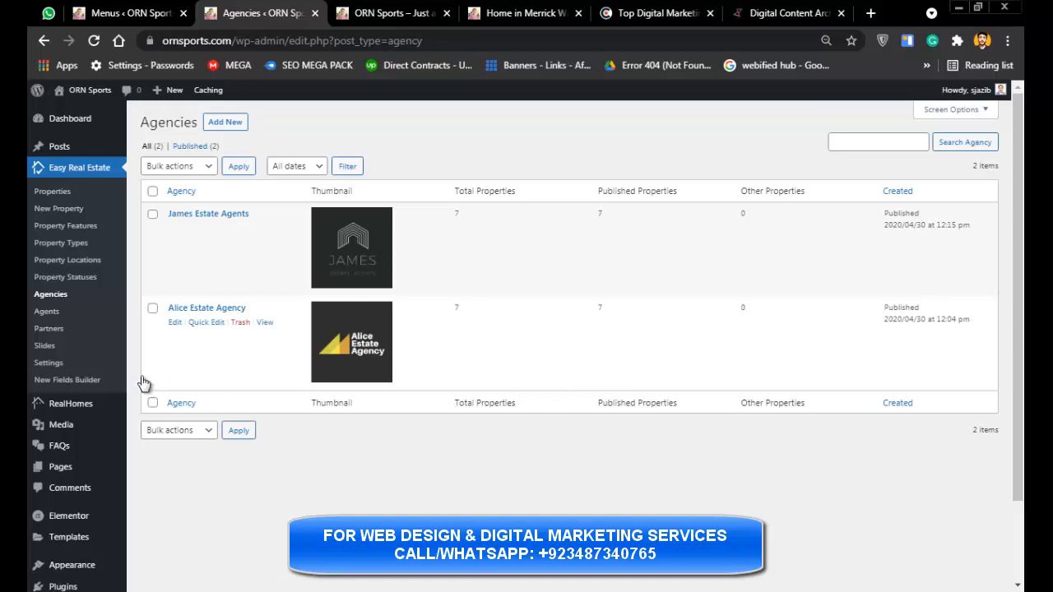
mouse_move(71, 404)
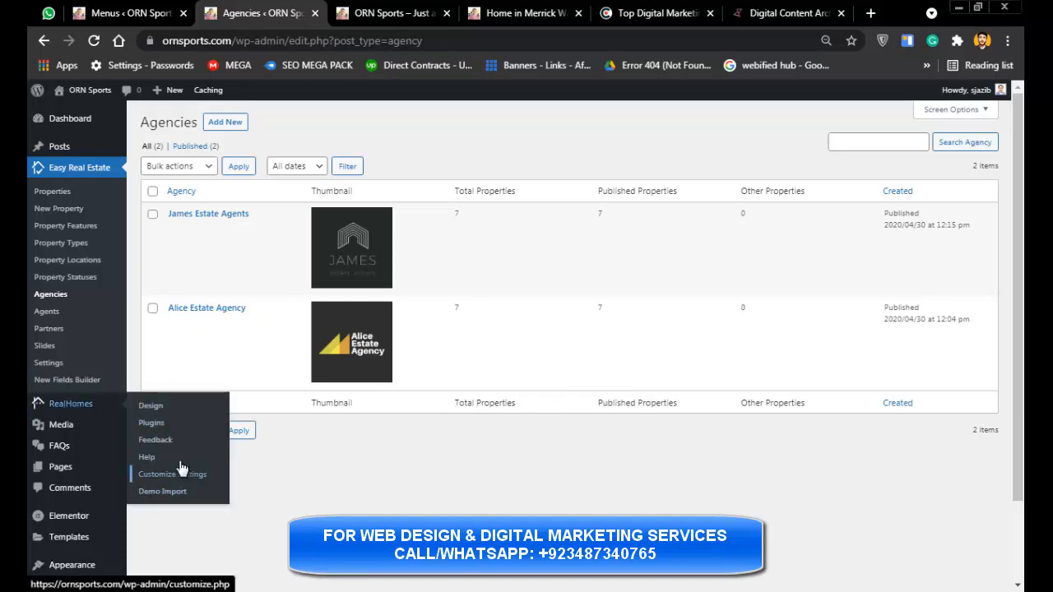
scroll(527, 342, down, 2)
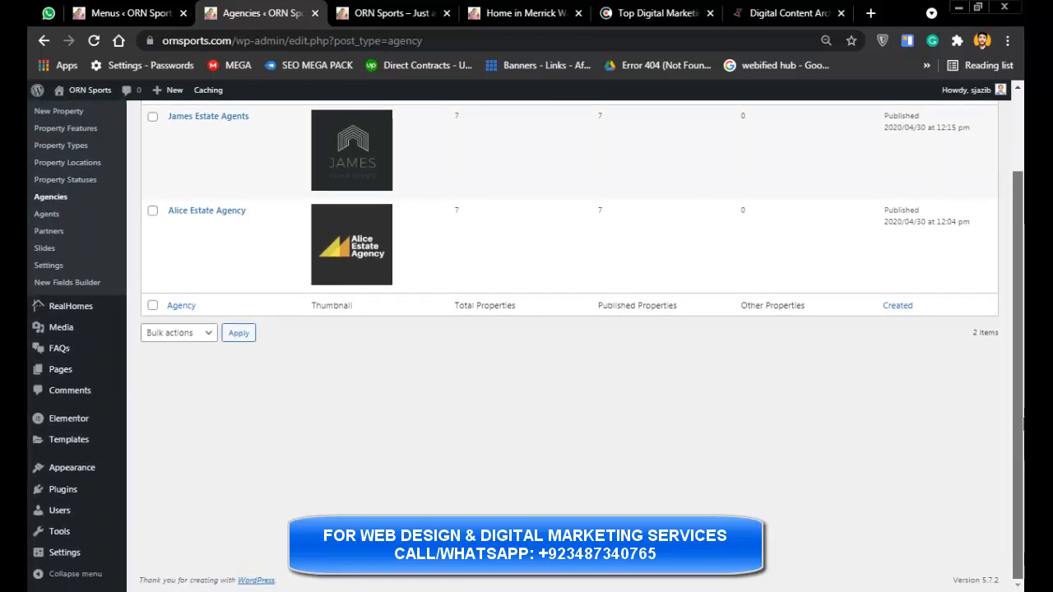
drag(1023, 424, 1023, 451)
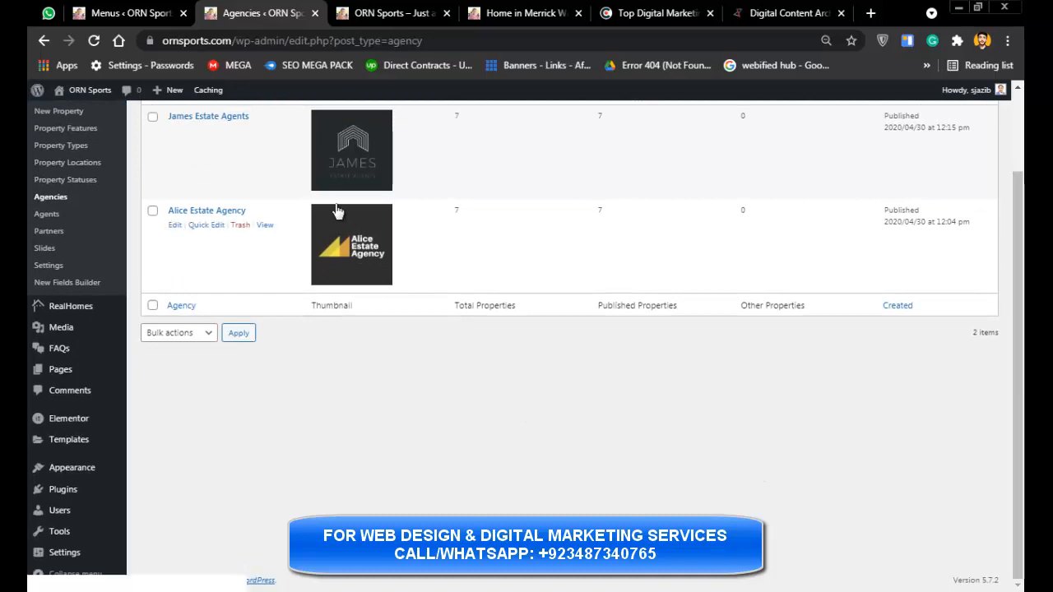
- Examine the footer of the live home page, including its tagline, quick links, property types and tags
click(387, 12)
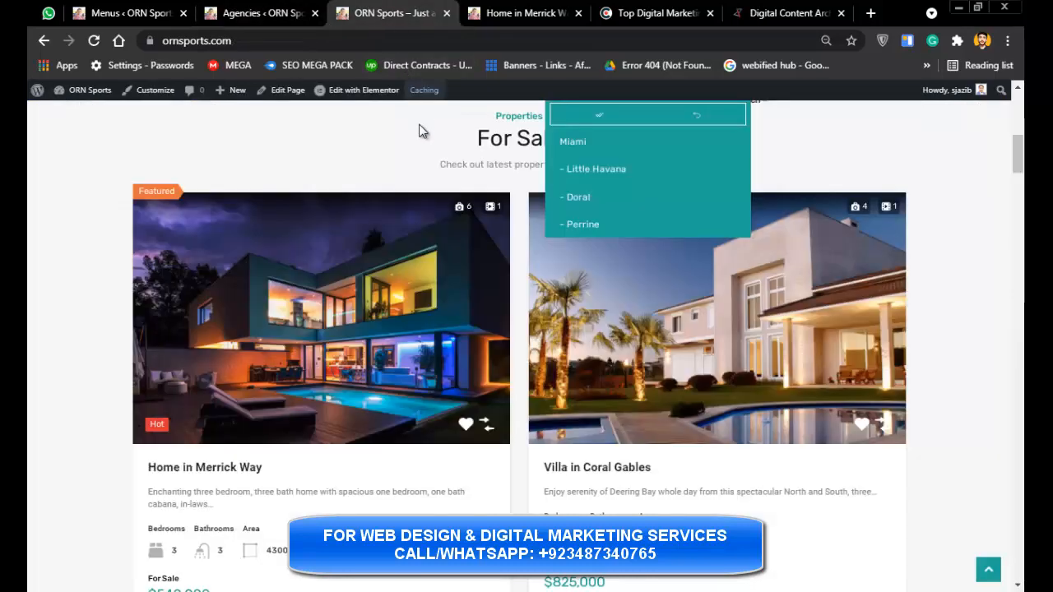
scroll(653, 207, down, 5)
scroll(784, 450, down, 5)
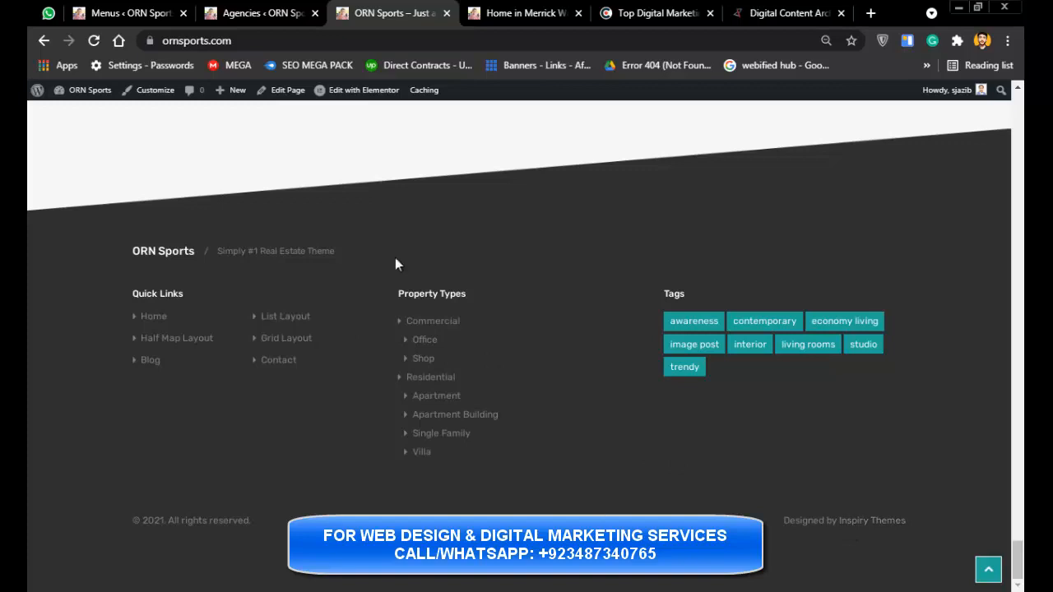
- Open the Footer Logo settings in the theme customizer and look over the home page preview
click(259, 13)
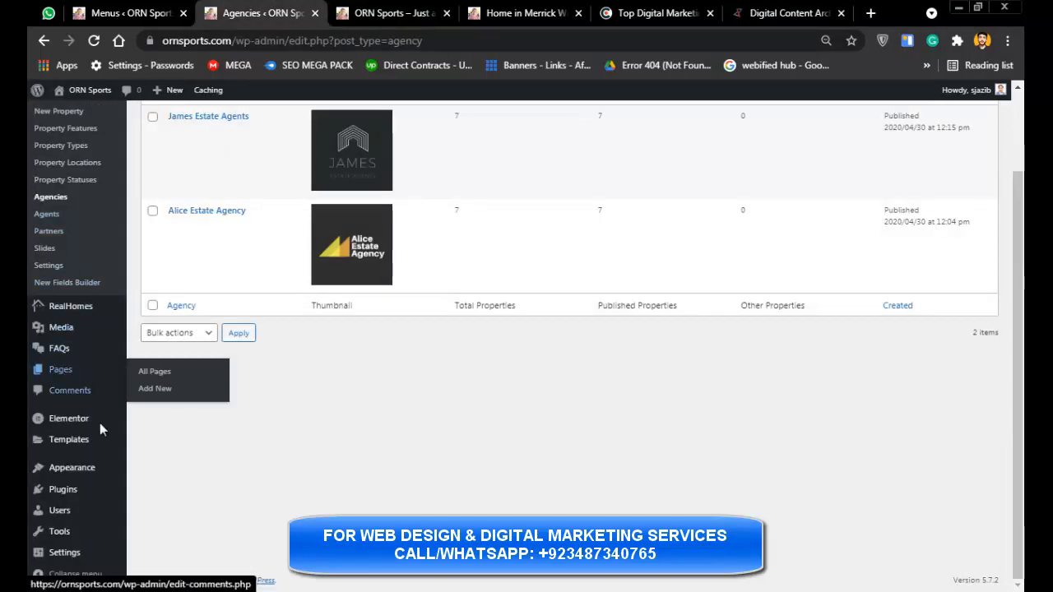
mouse_move(82, 468)
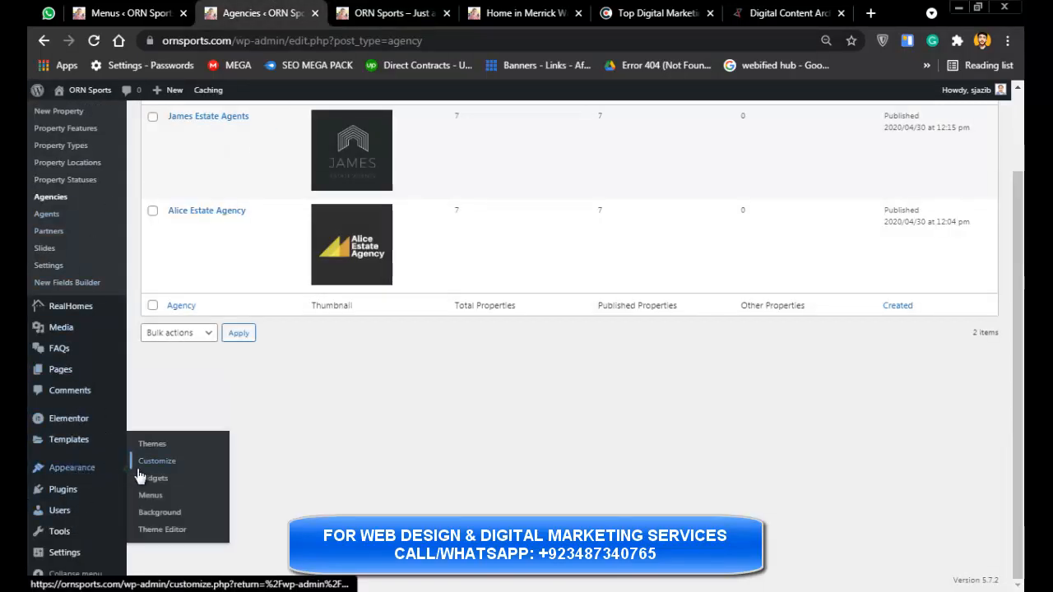
click(140, 468)
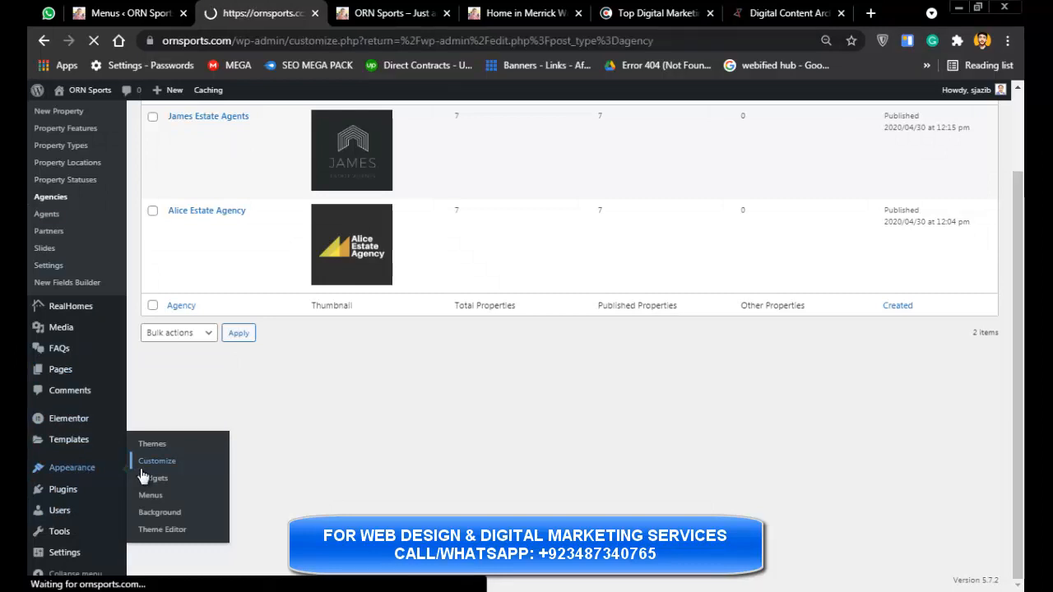
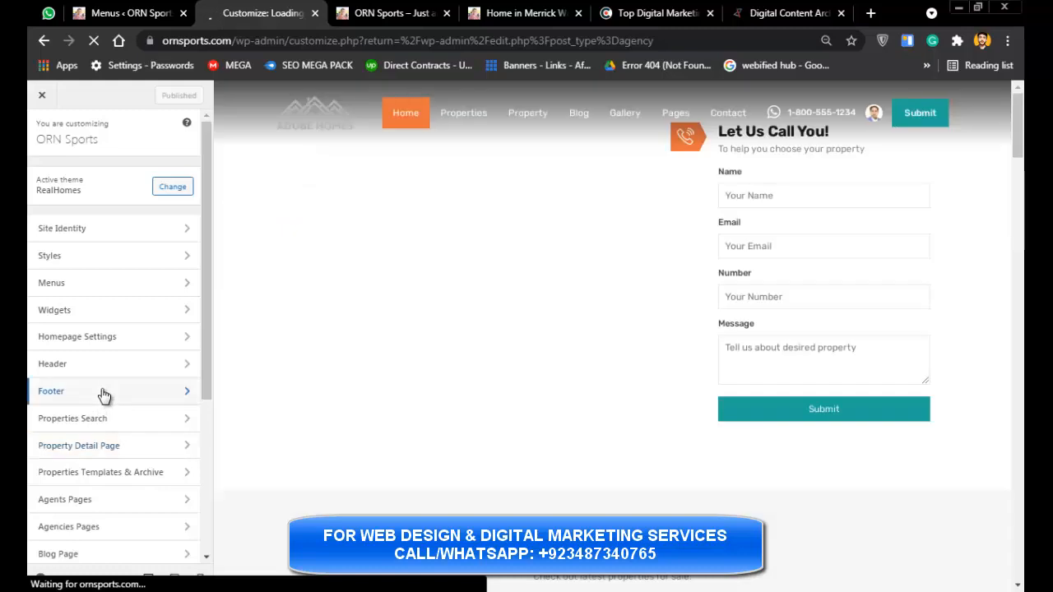
click(101, 393)
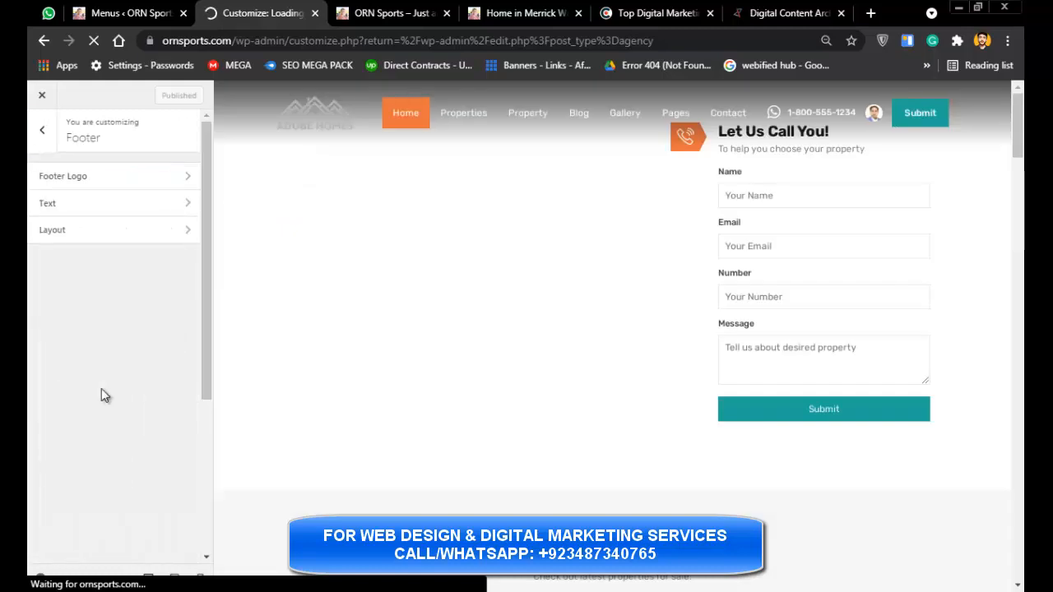
click(140, 181)
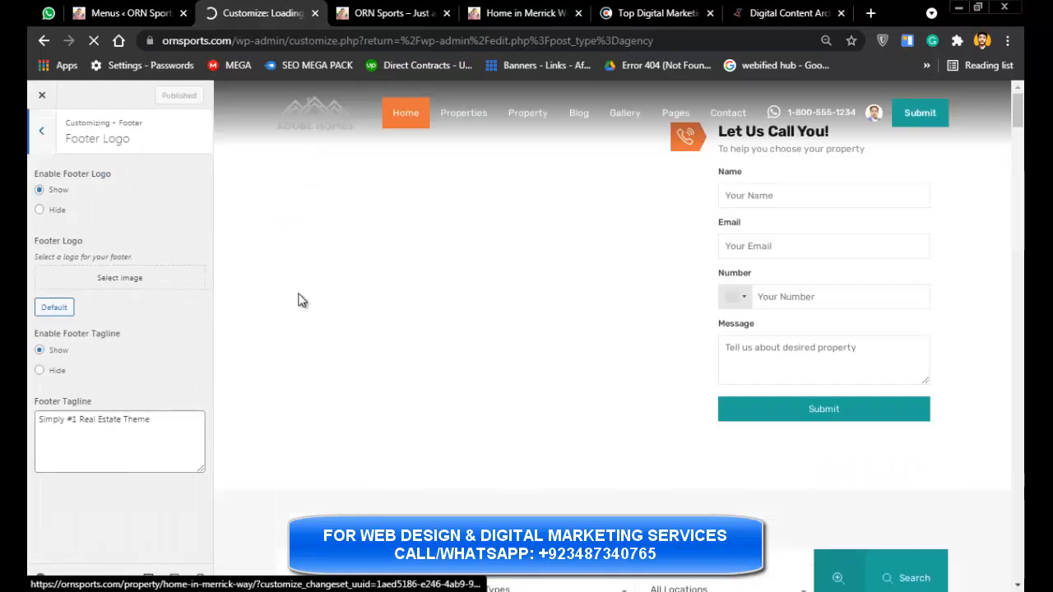
drag(1020, 105, 1019, 553)
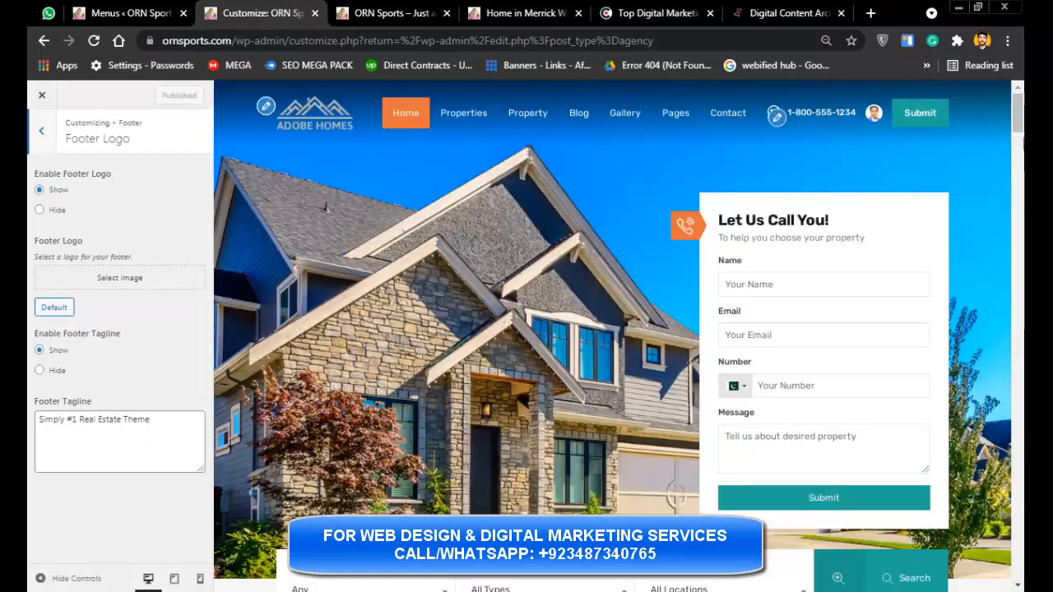
- Open the Text settings for the footer's copyright and designer credit from the home page preview
drag(1019, 113, 1019, 553)
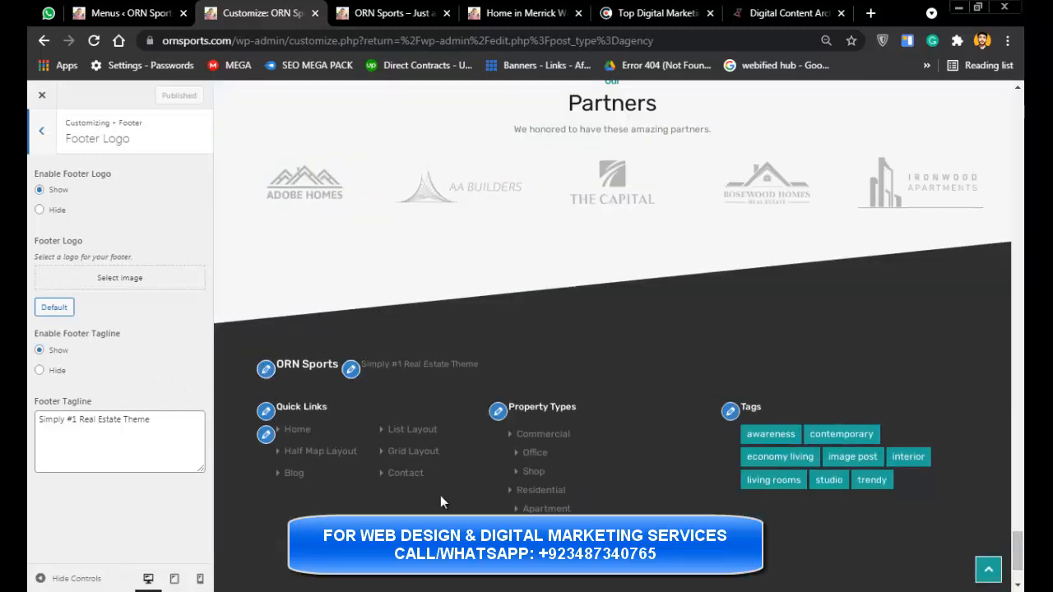
click(266, 370)
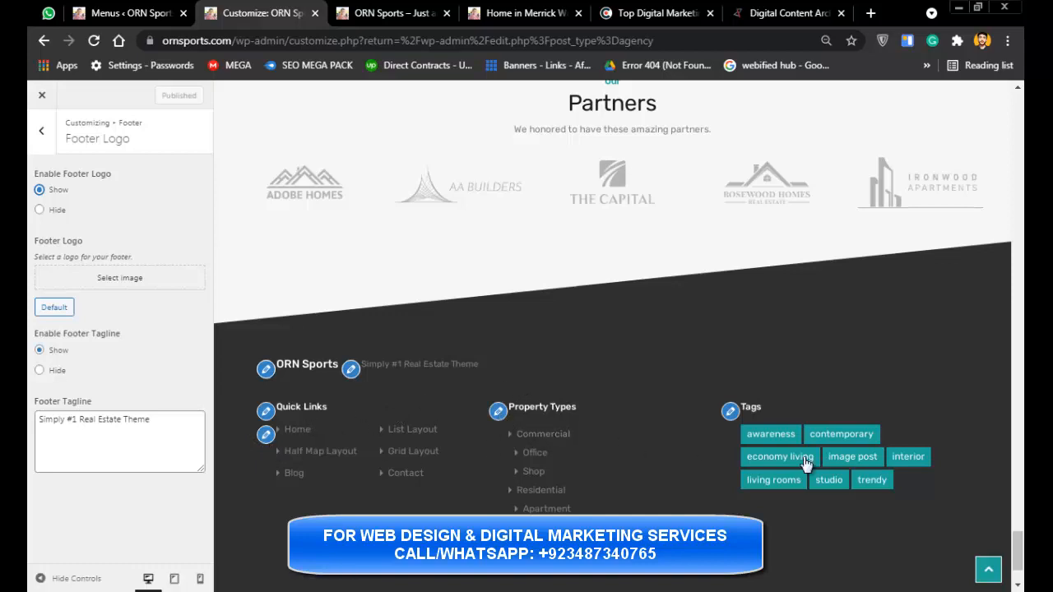
scroll(881, 559, down, 2)
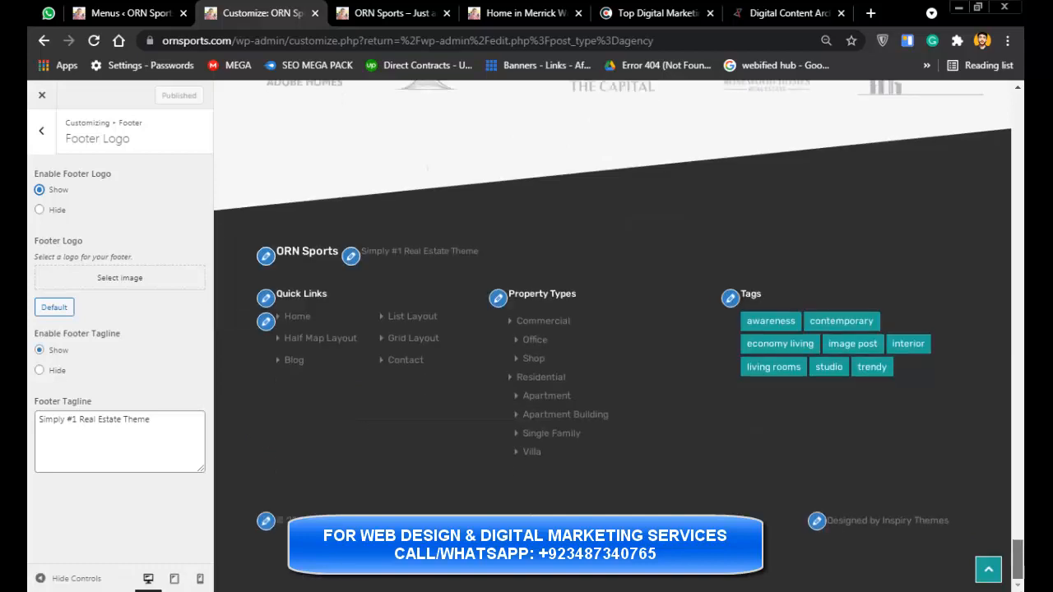
click(817, 520)
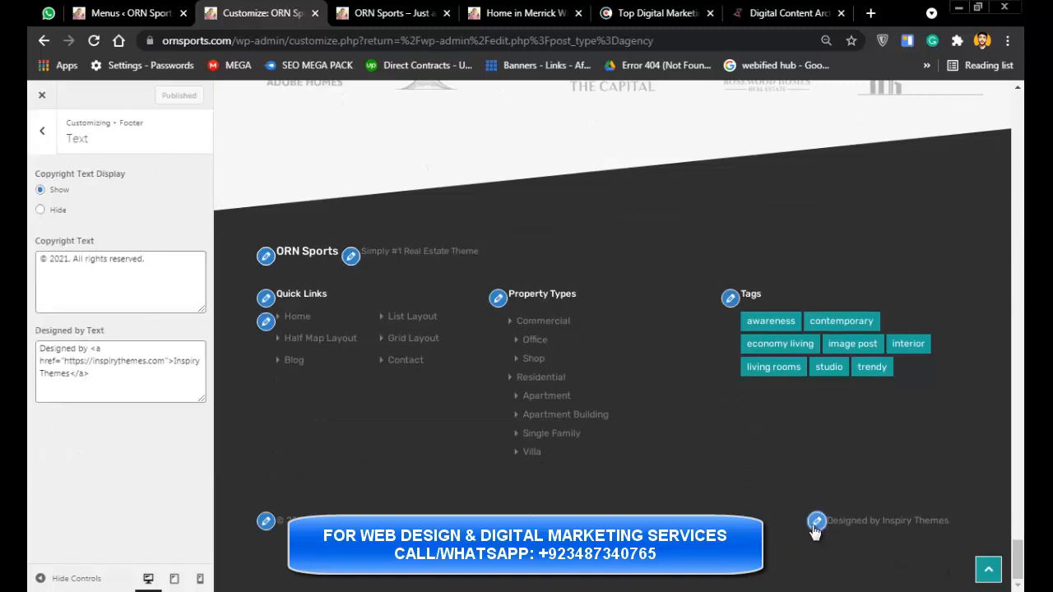
triple_click(136, 261)
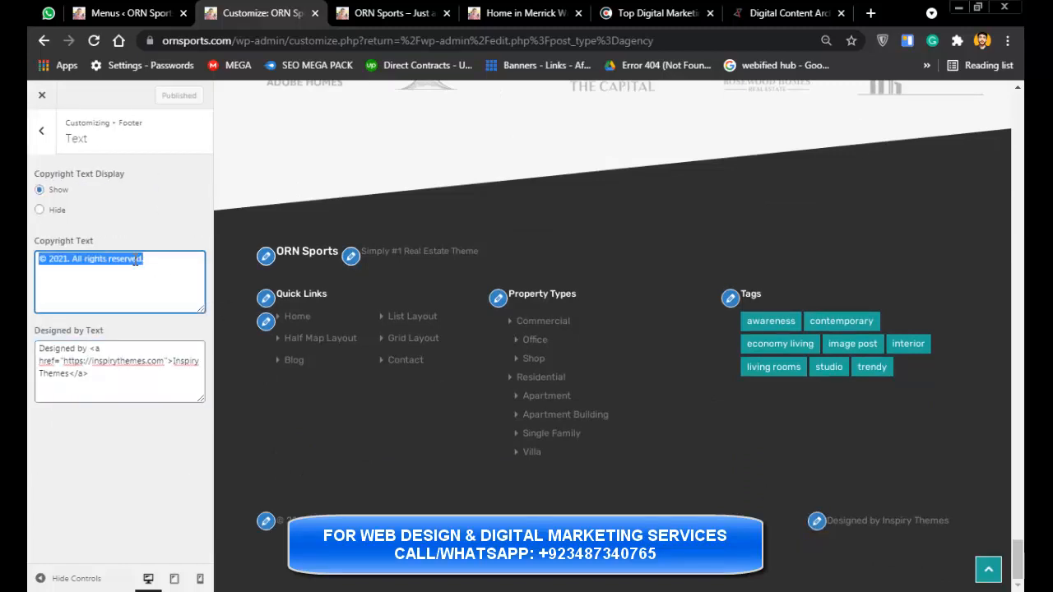
key(BackSpace)
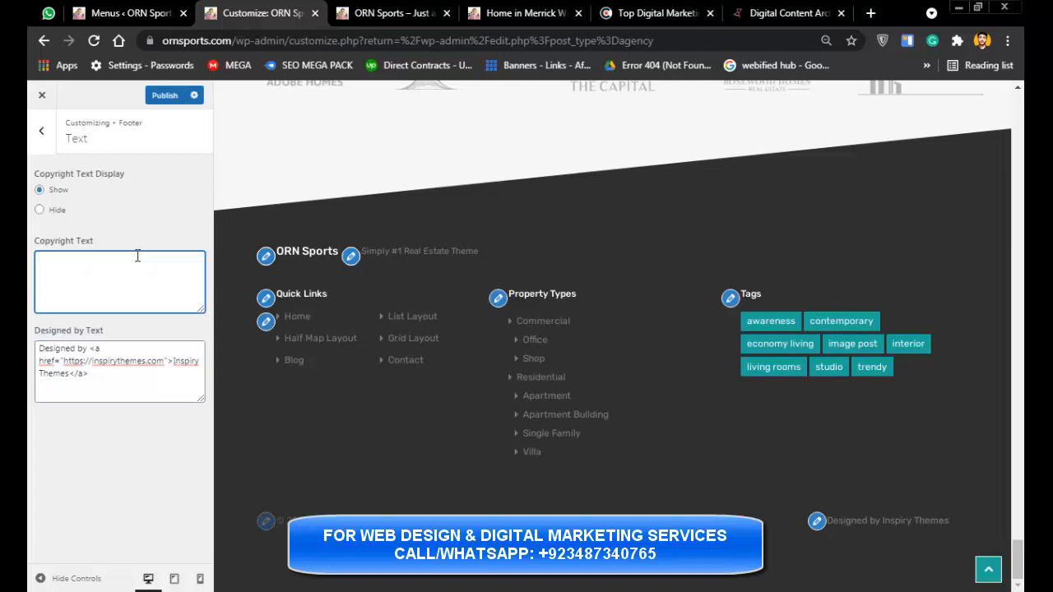
text(C)
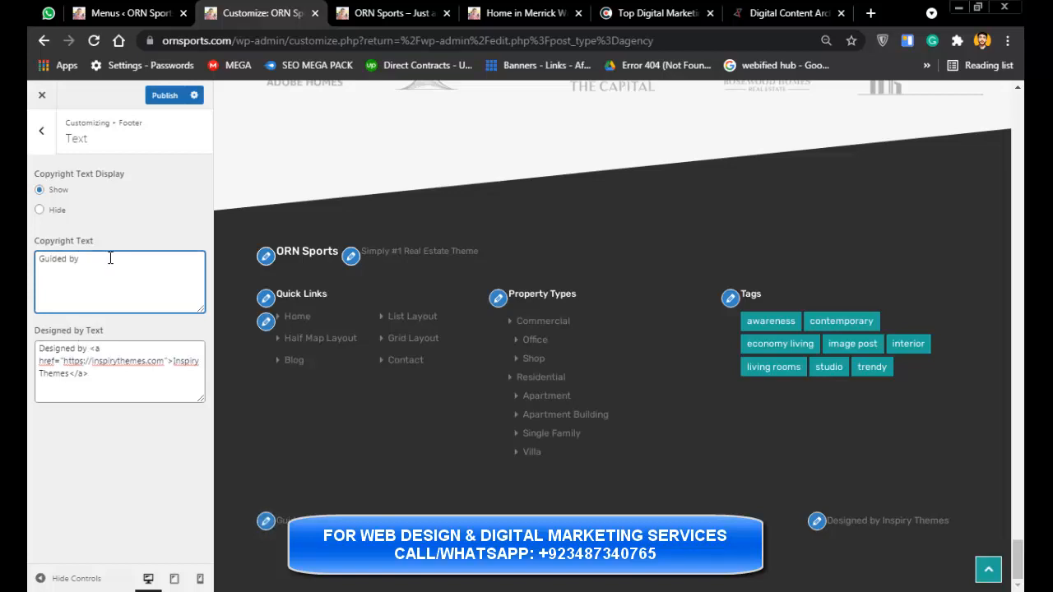
key(ctrl+z)
key(ctrl+z)
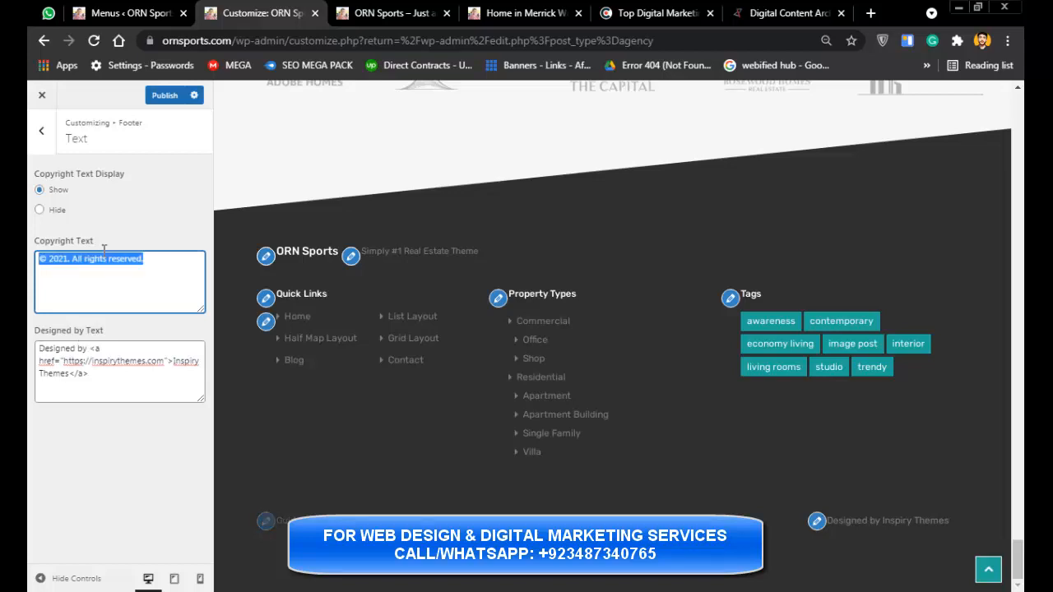
- Reword the footer's designer credit to start with "Guided by" and replace the "Inspiry Themes" link text with the person's name
drag(87, 351, 39, 342)
key(BackSpace)
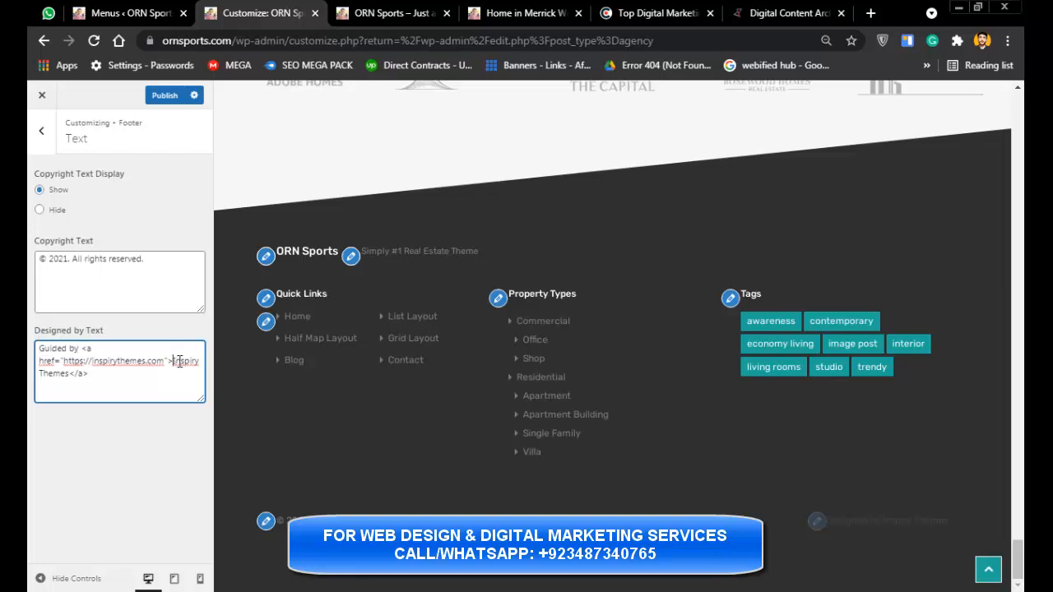
drag(174, 361, 68, 380)
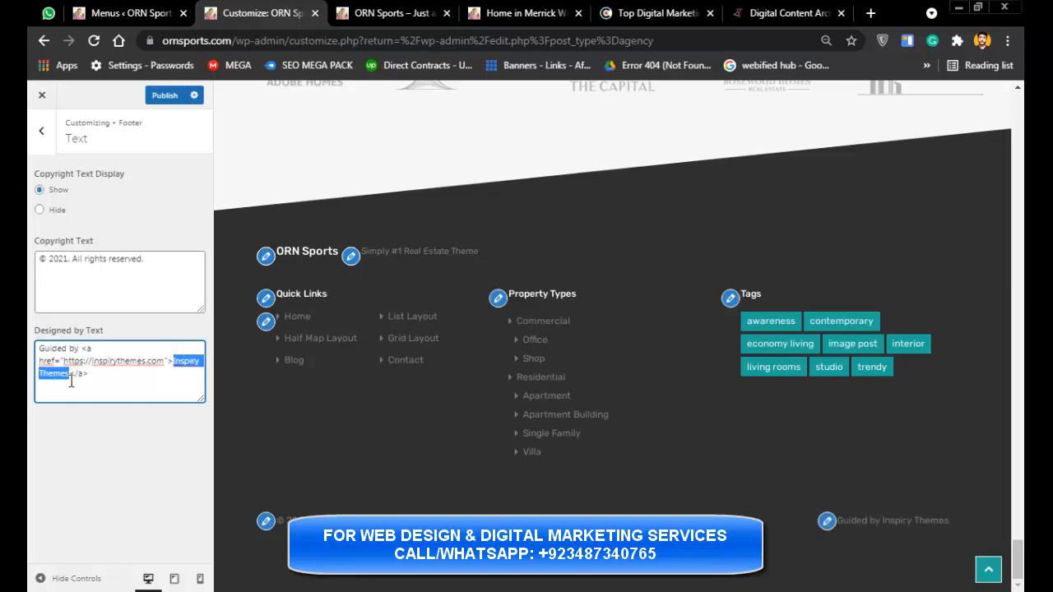
key(BackSpace)
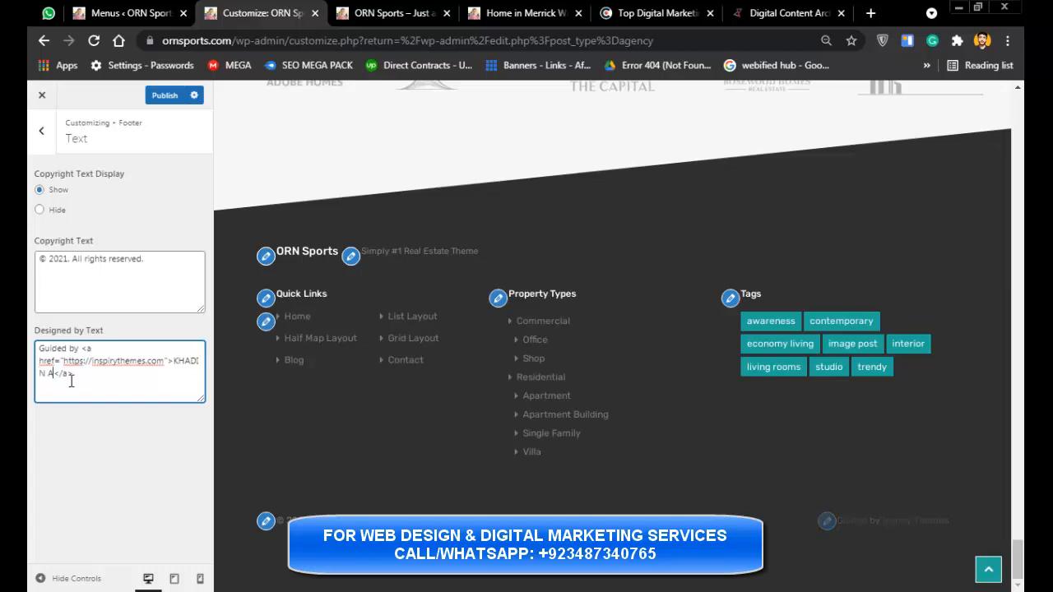
double_click(119, 362)
key(BackSpace)
key(BackSpace)
text(webifiedhub)
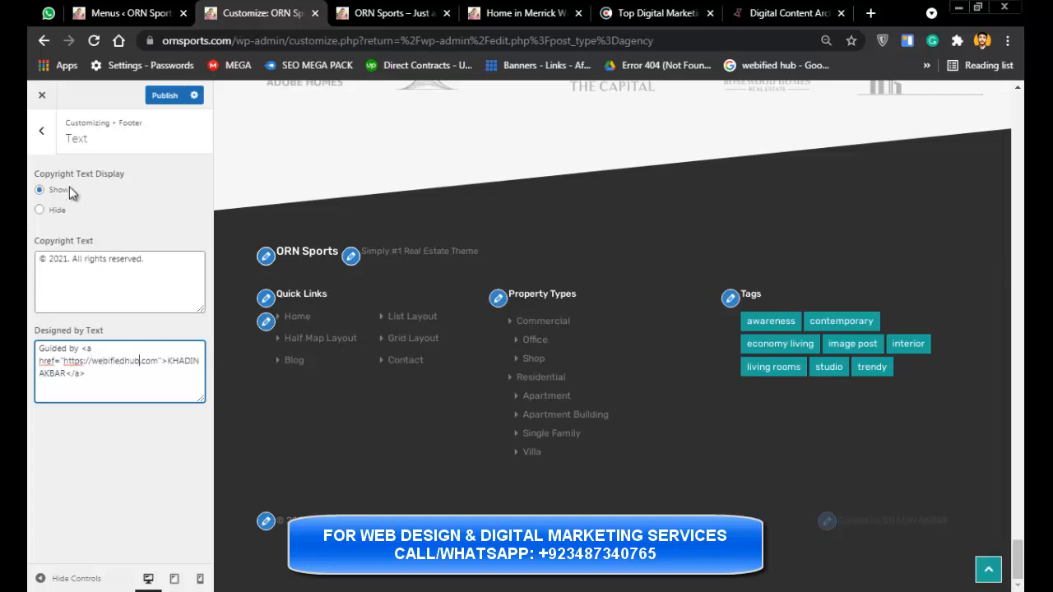
click(158, 98)
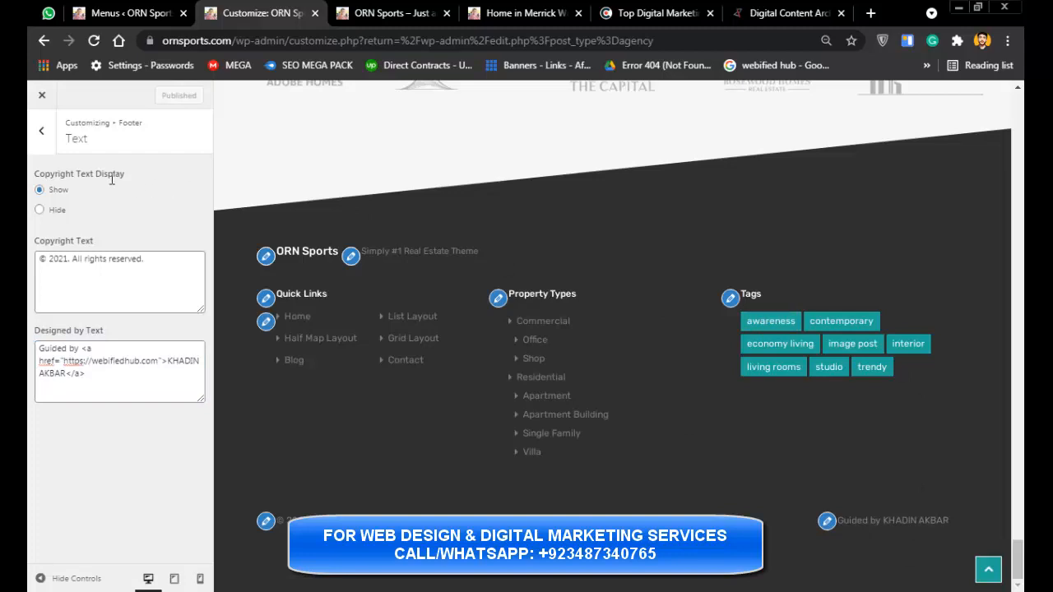
- Review the footer's column layout choices and the Homepage Settings section of the customizer
click(41, 130)
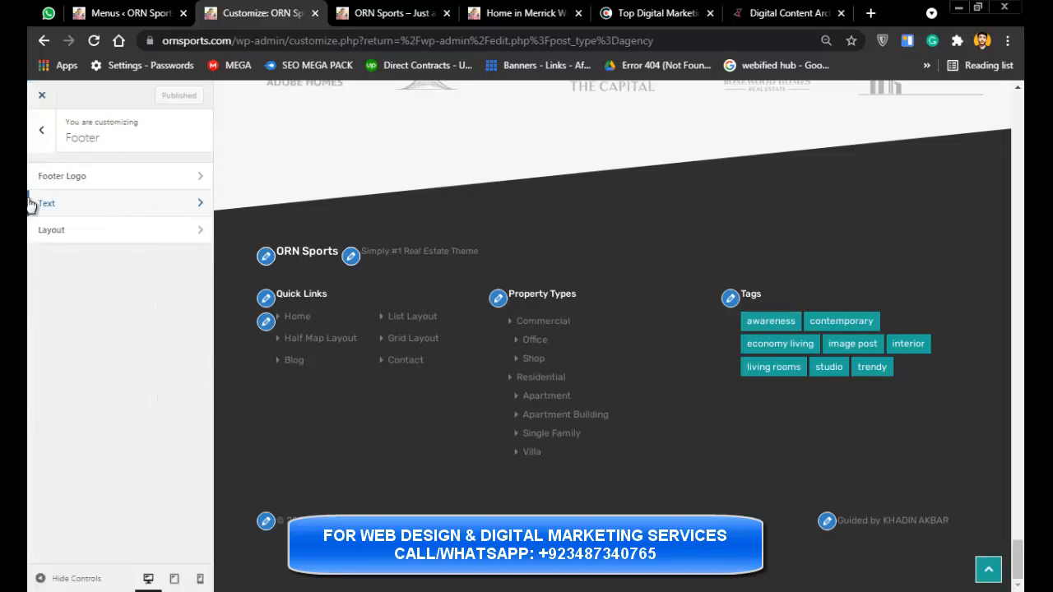
click(63, 228)
click(72, 219)
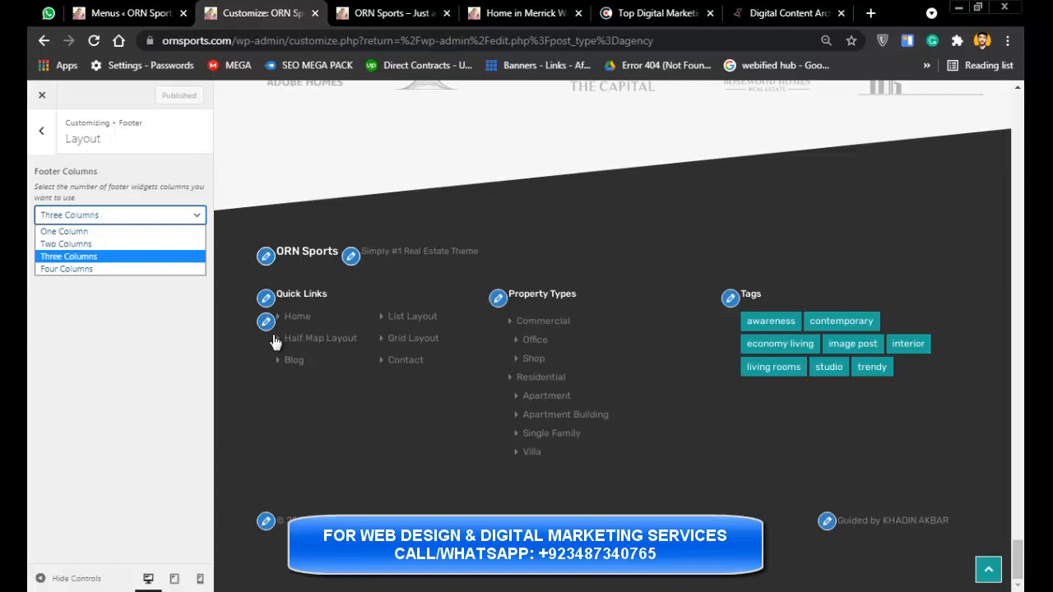
click(42, 130)
click(42, 130)
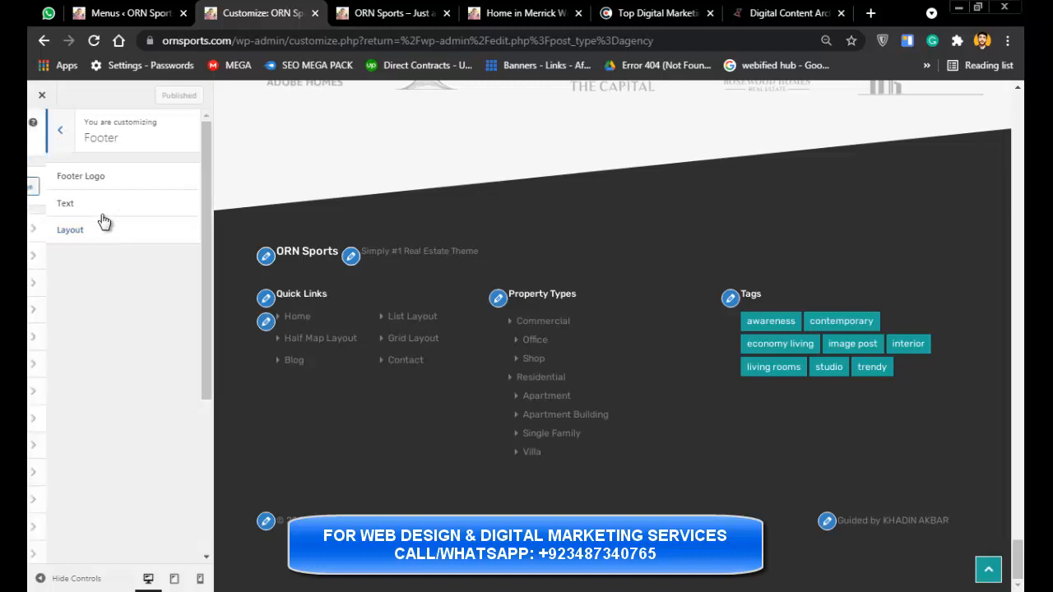
click(123, 347)
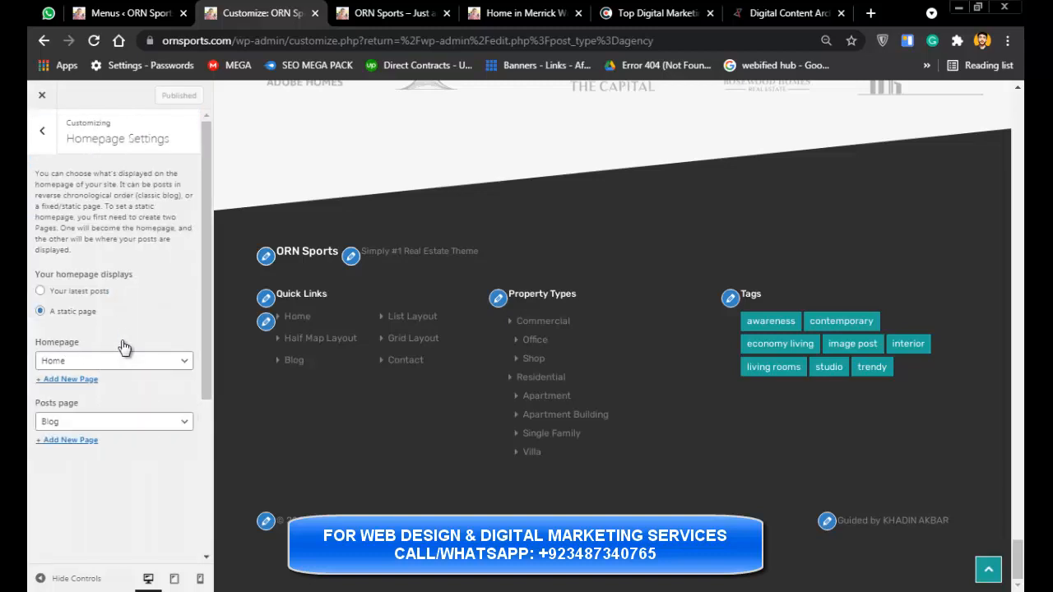
click(43, 135)
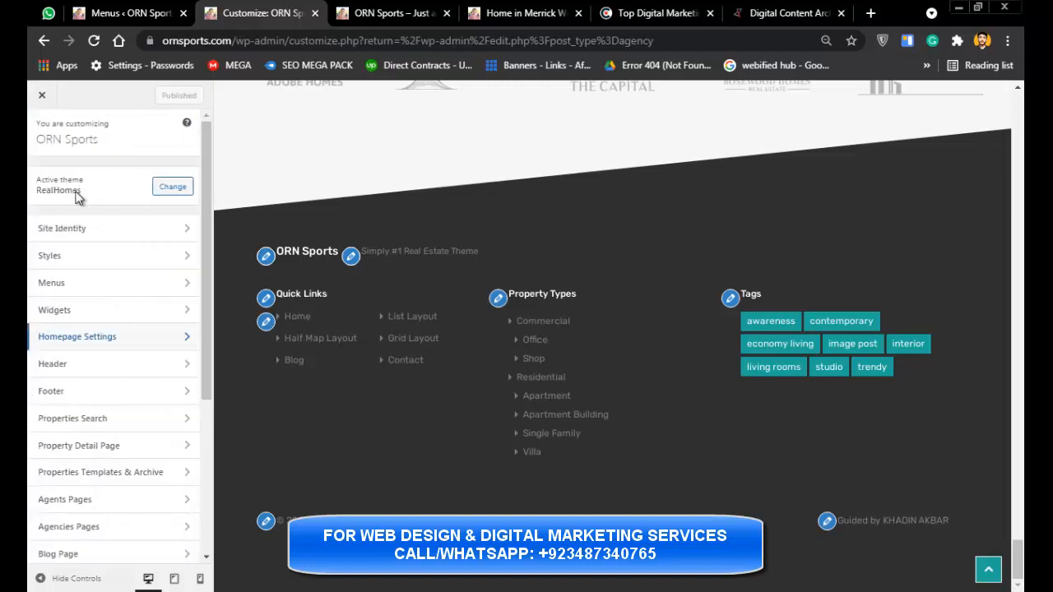
- Review the header's Login & Register Basics and Login & Register Dialog settings
click(97, 380)
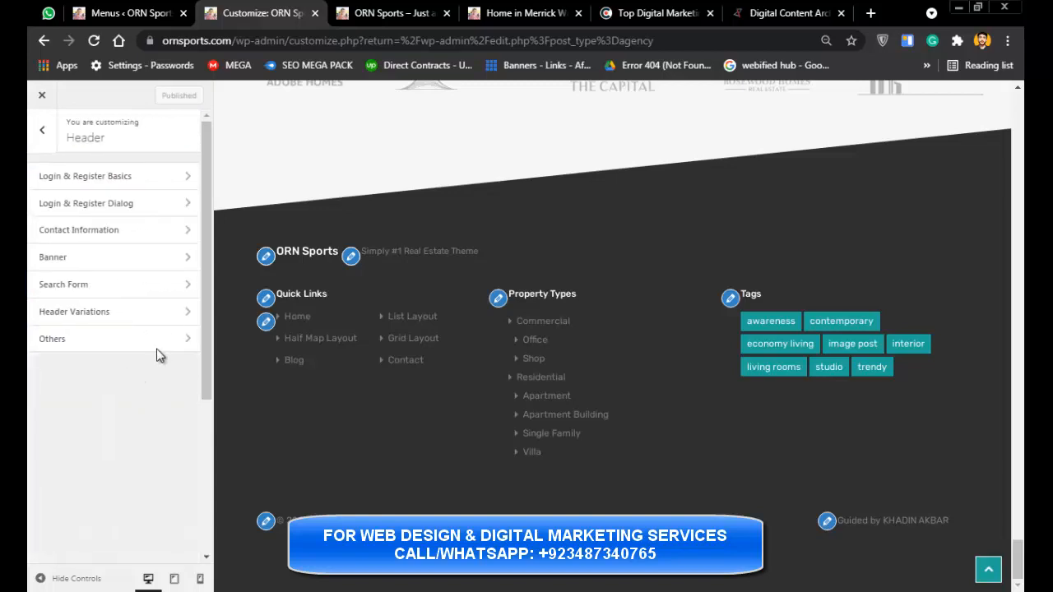
click(132, 177)
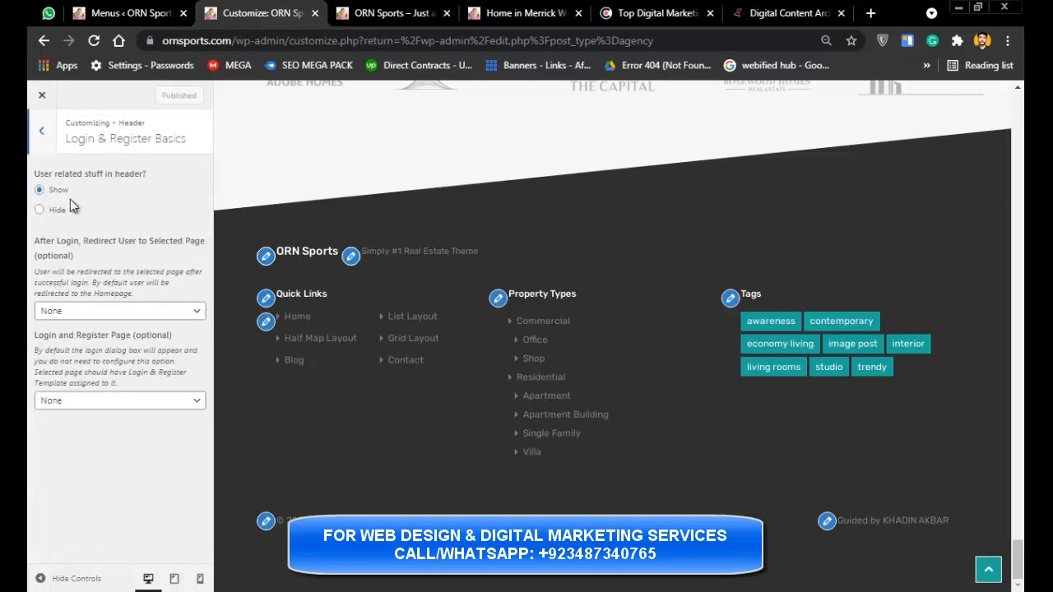
click(39, 132)
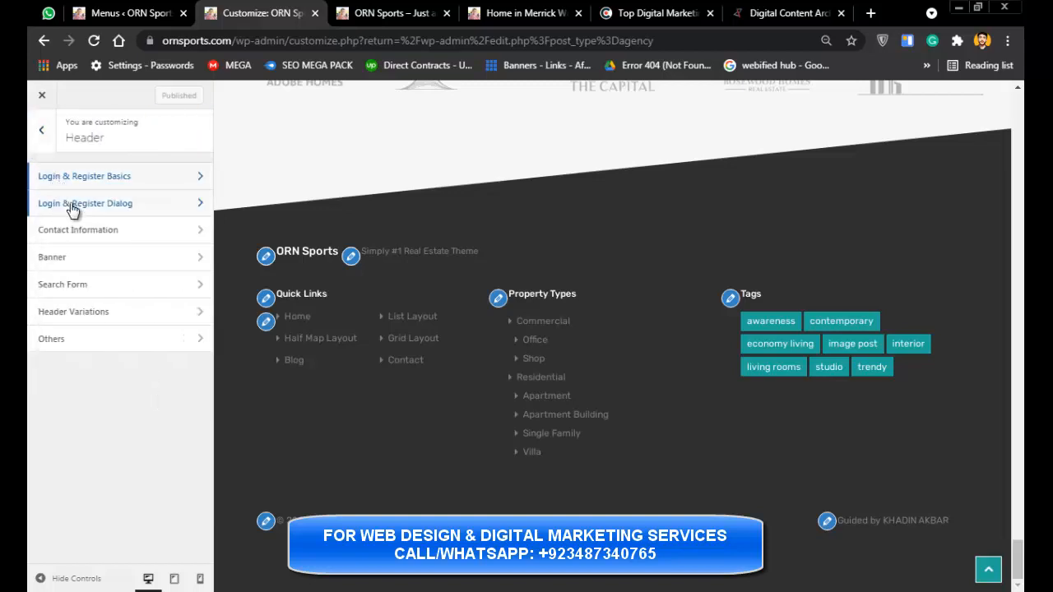
click(72, 207)
click(39, 132)
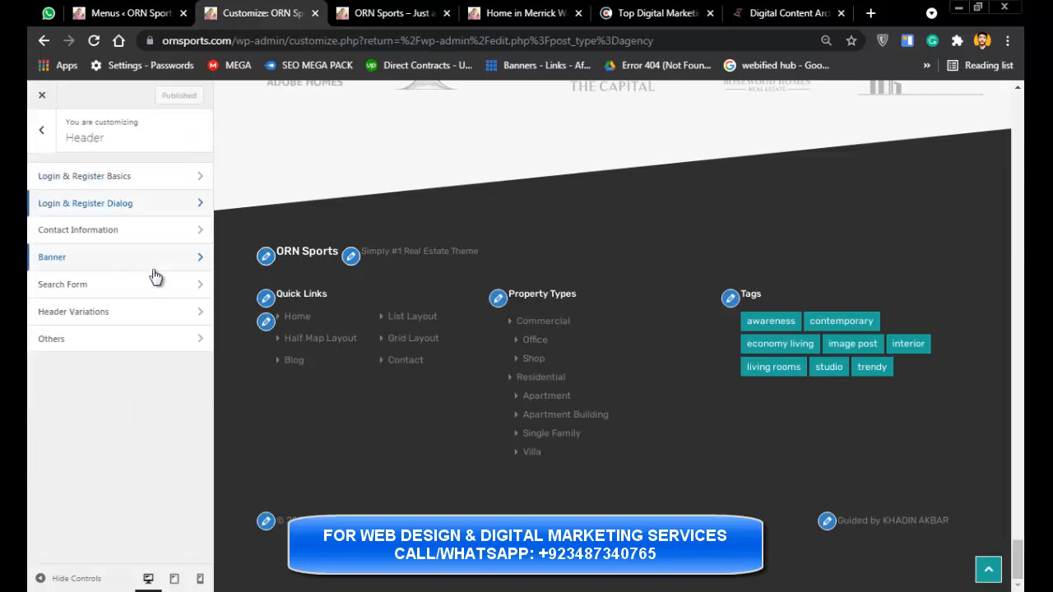
- Look through the header's Contact Information and Banner settings without changing them
click(123, 235)
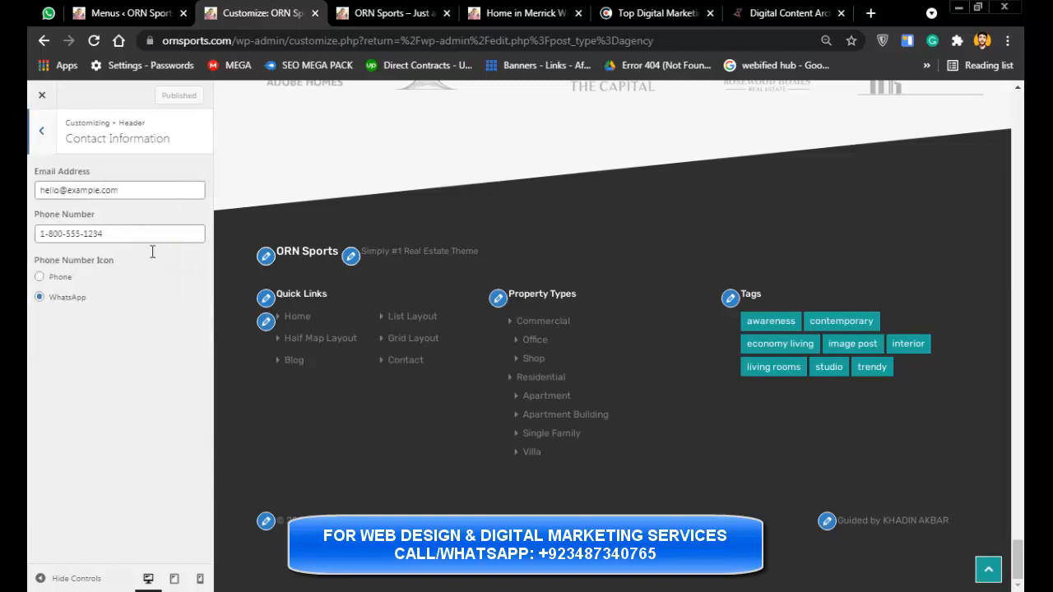
click(82, 189)
double_click(82, 189)
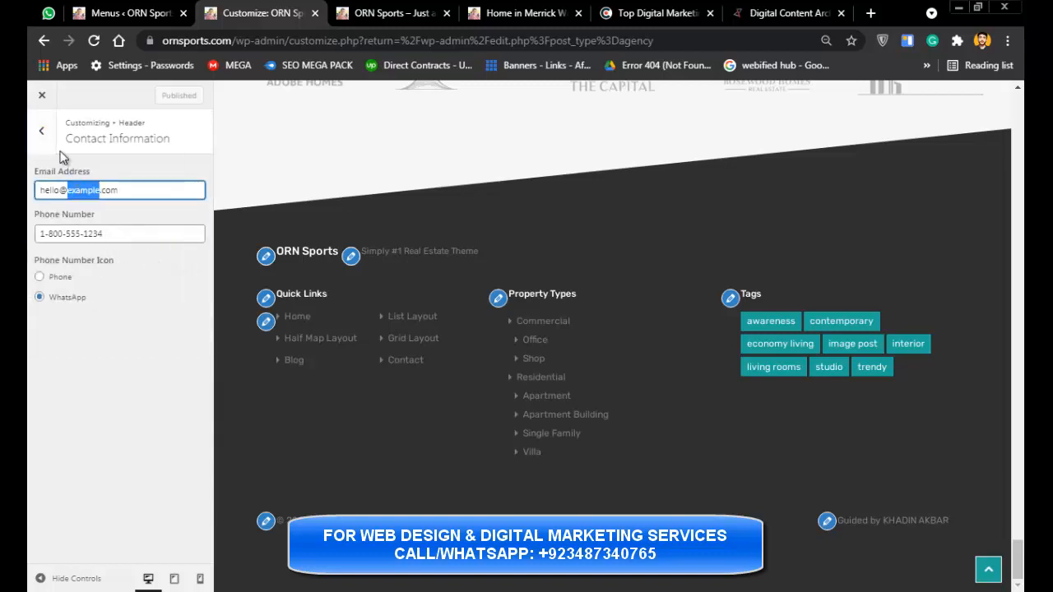
click(41, 130)
click(98, 259)
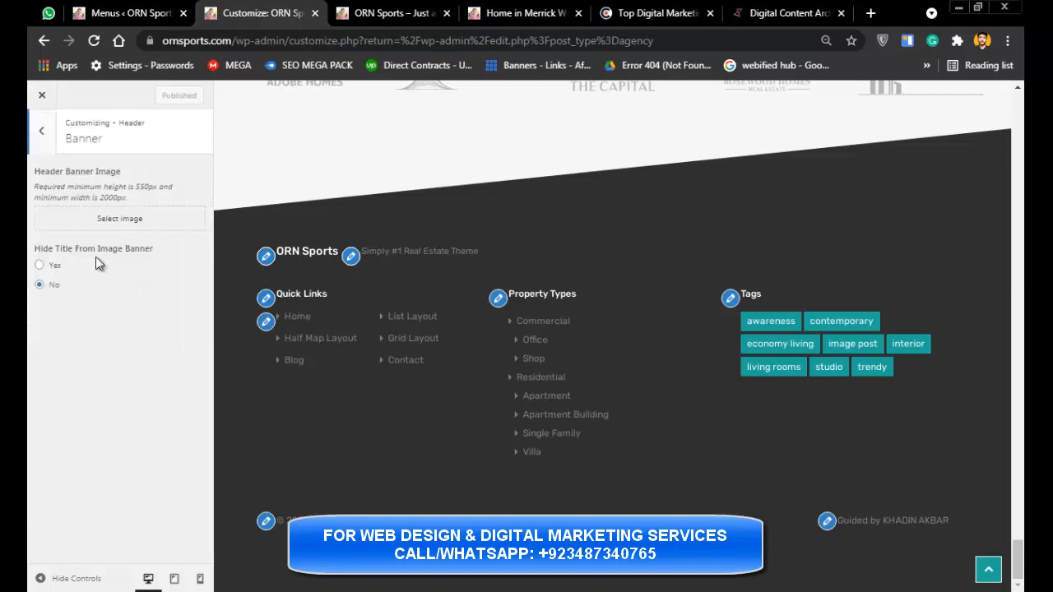
click(41, 130)
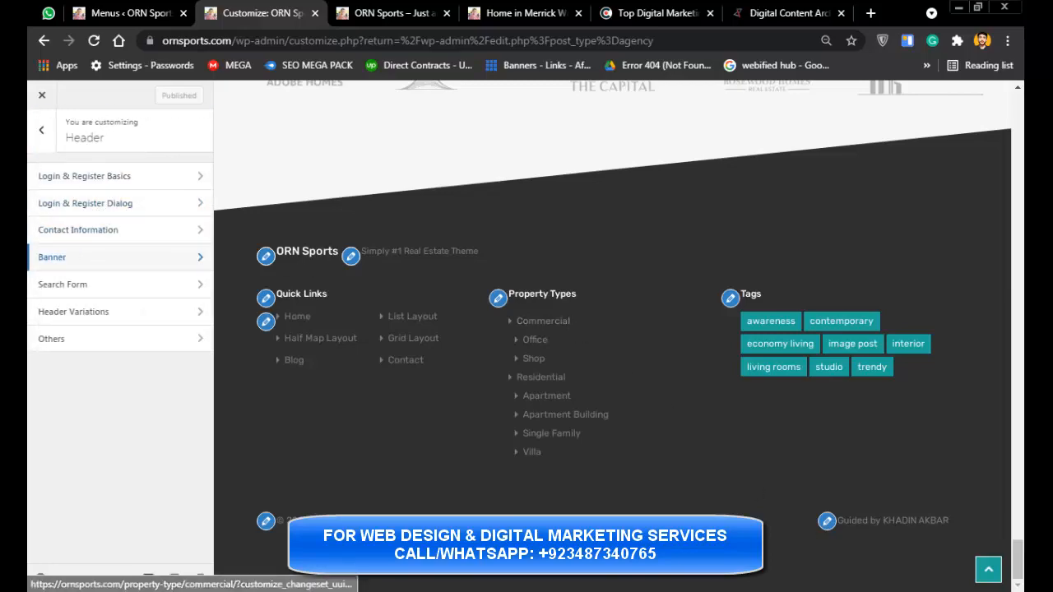
- Check the header's Search Form settings against the top of the home page preview
drag(1018, 559, 1008, 99)
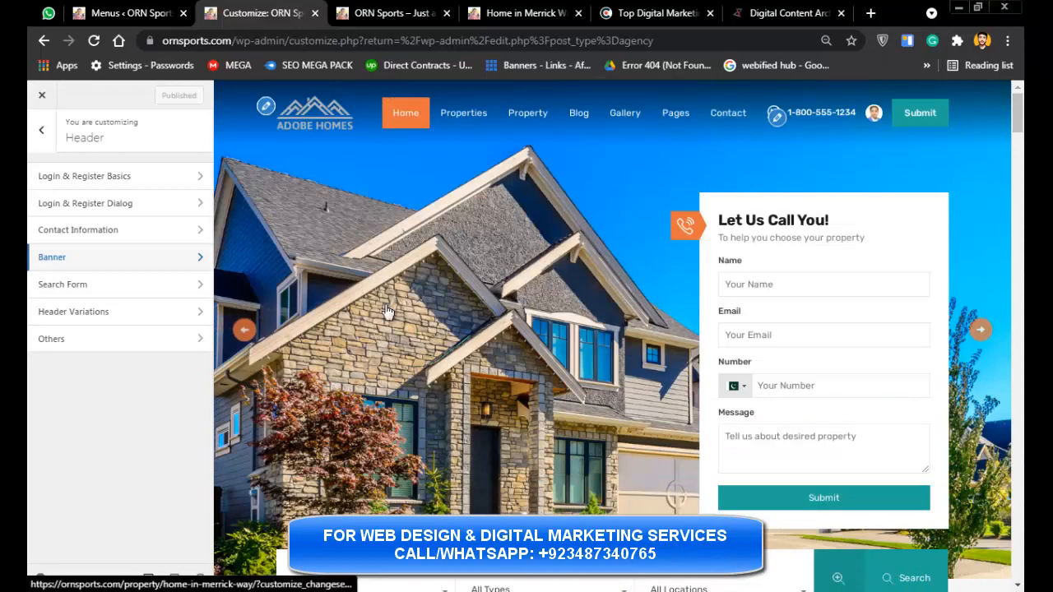
click(107, 298)
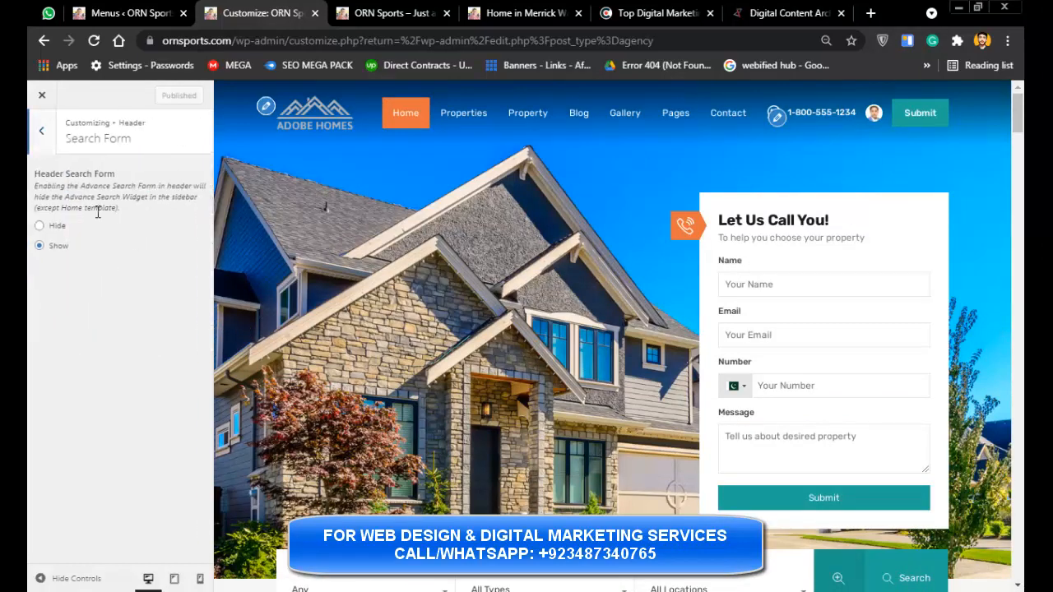
click(48, 138)
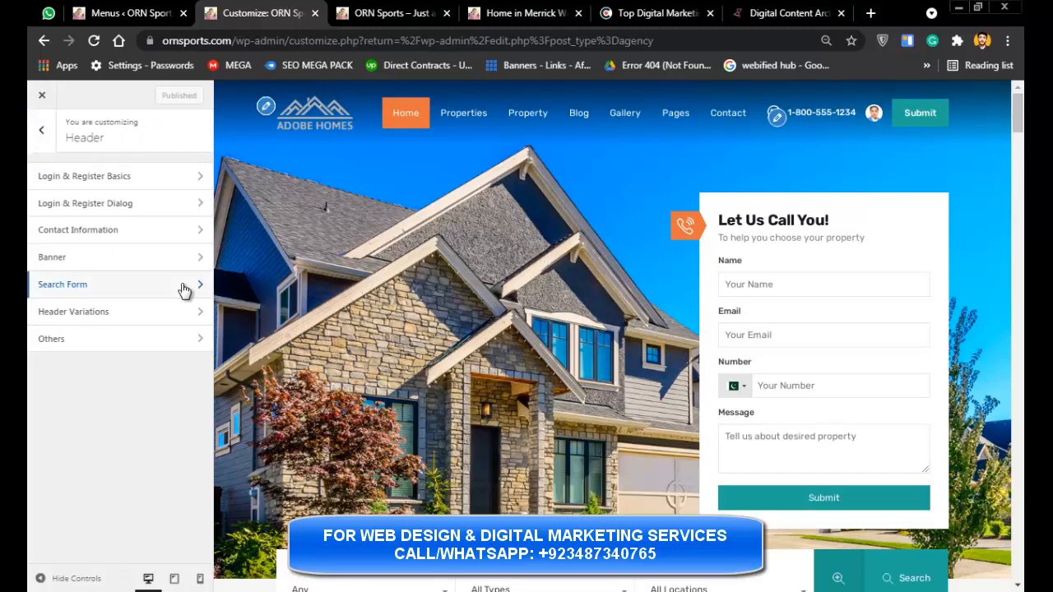
- Try the second header layout, switch to the third one, and check it in the home page preview
click(137, 308)
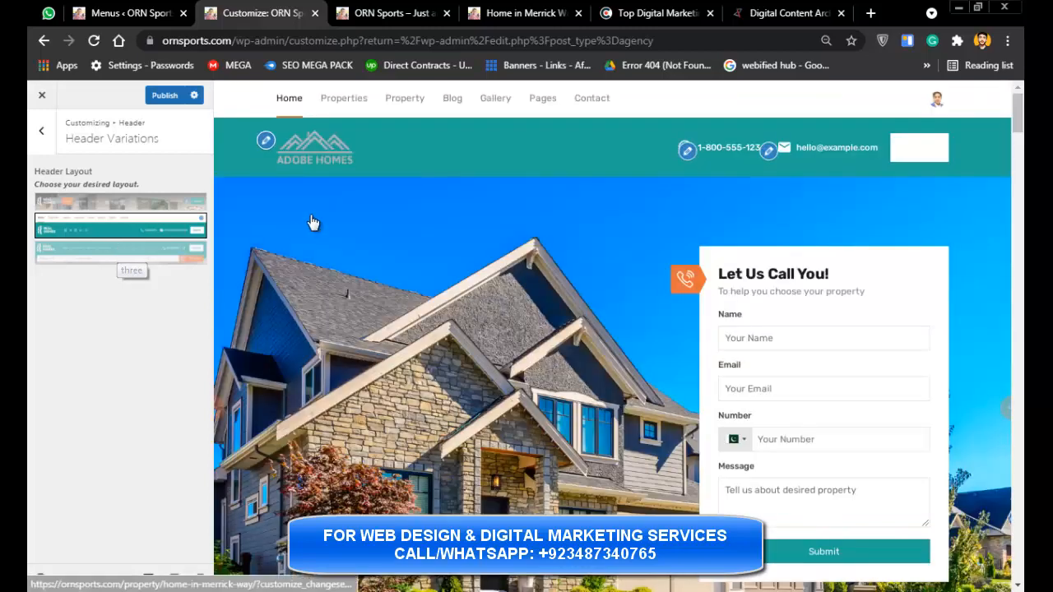
click(151, 252)
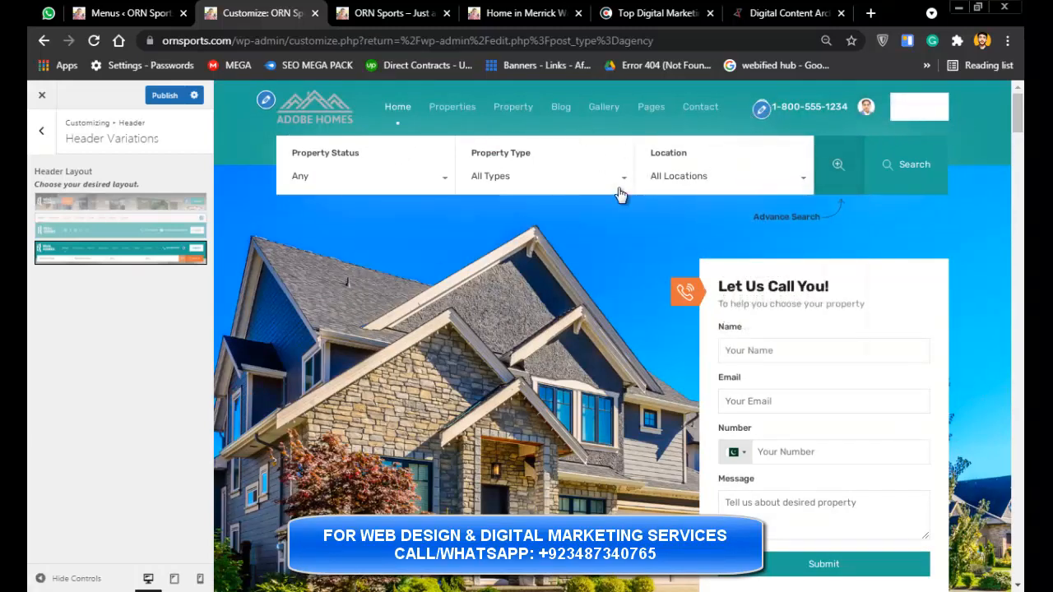
scroll(621, 193, down, 4)
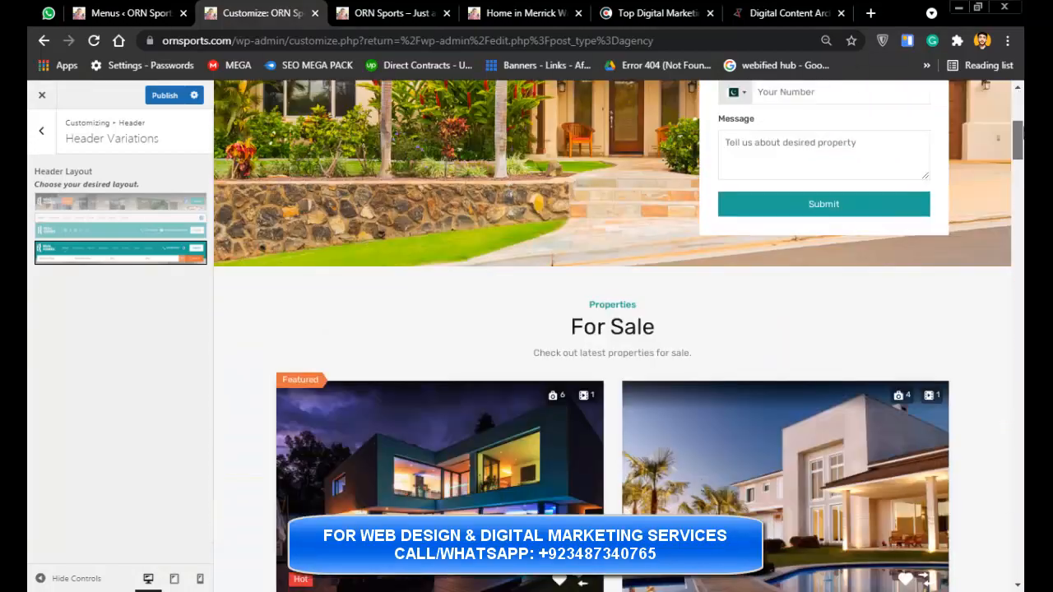
scroll(613, 329, up, 5)
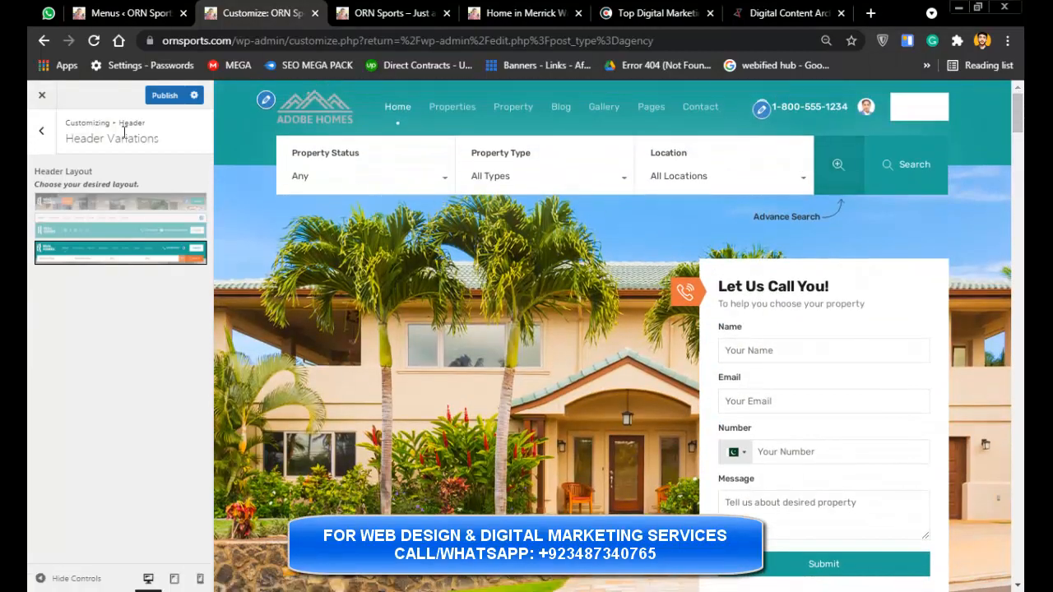
- Enable the sticky header in the header's Others settings and check it by scrolling the home page preview
click(41, 130)
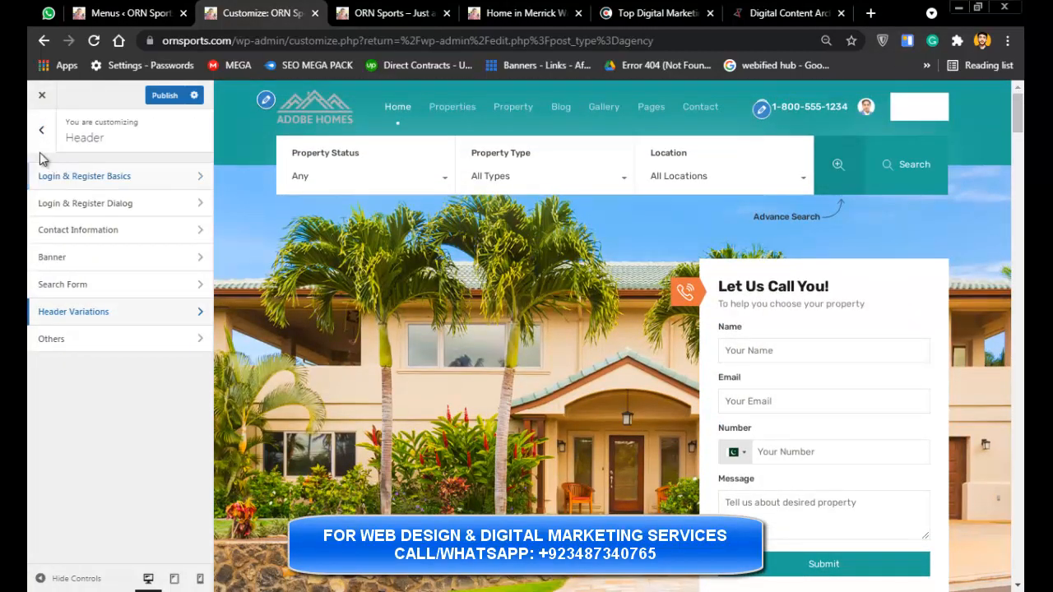
click(88, 341)
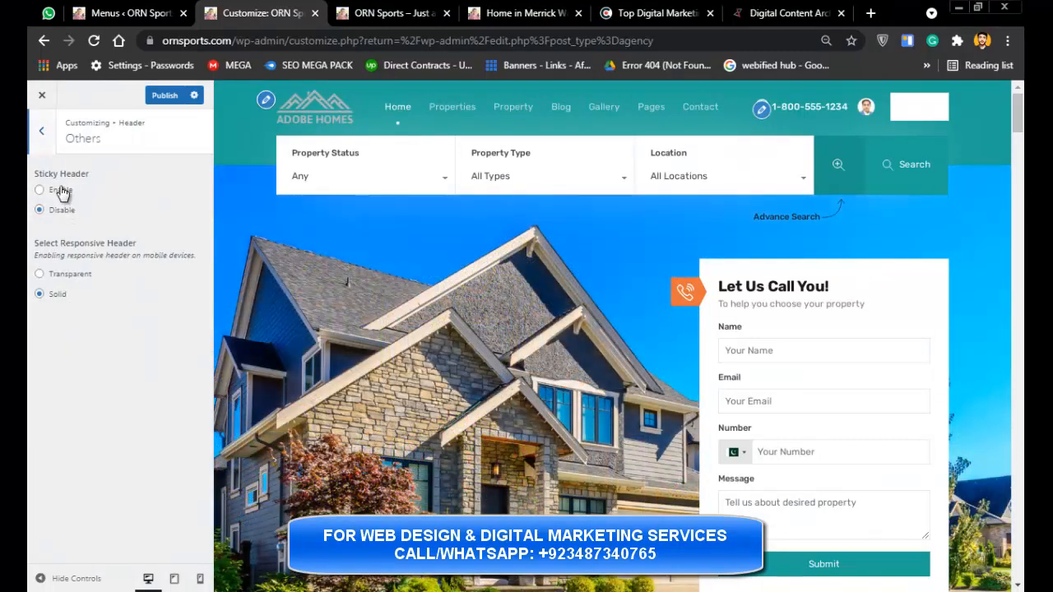
click(61, 191)
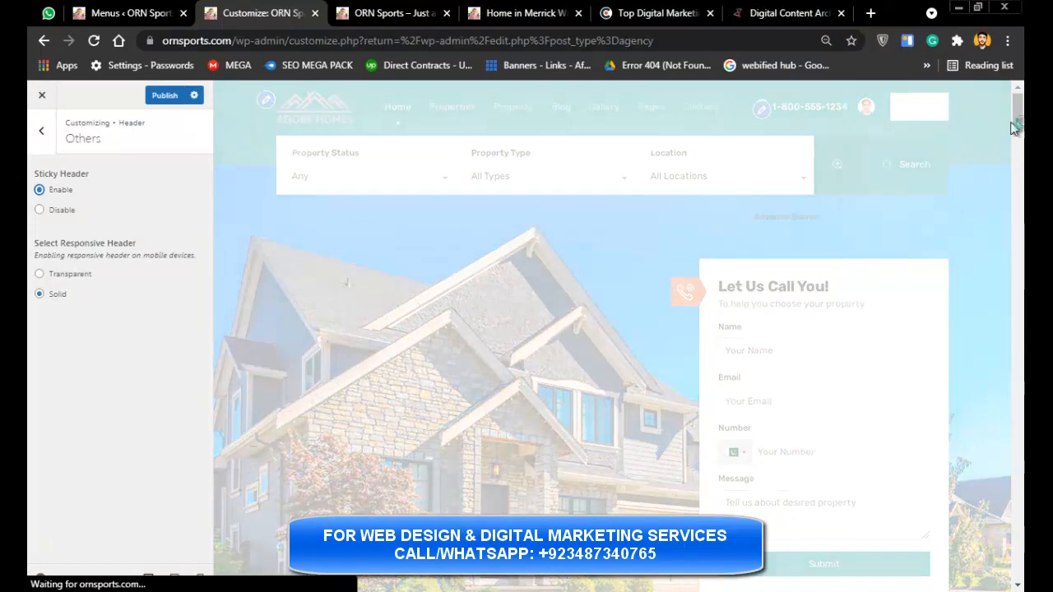
mouse_move(1018, 116)
mouse_down()
mouse_move(1017, 279)
mouse_move(1018, 124)
mouse_up()
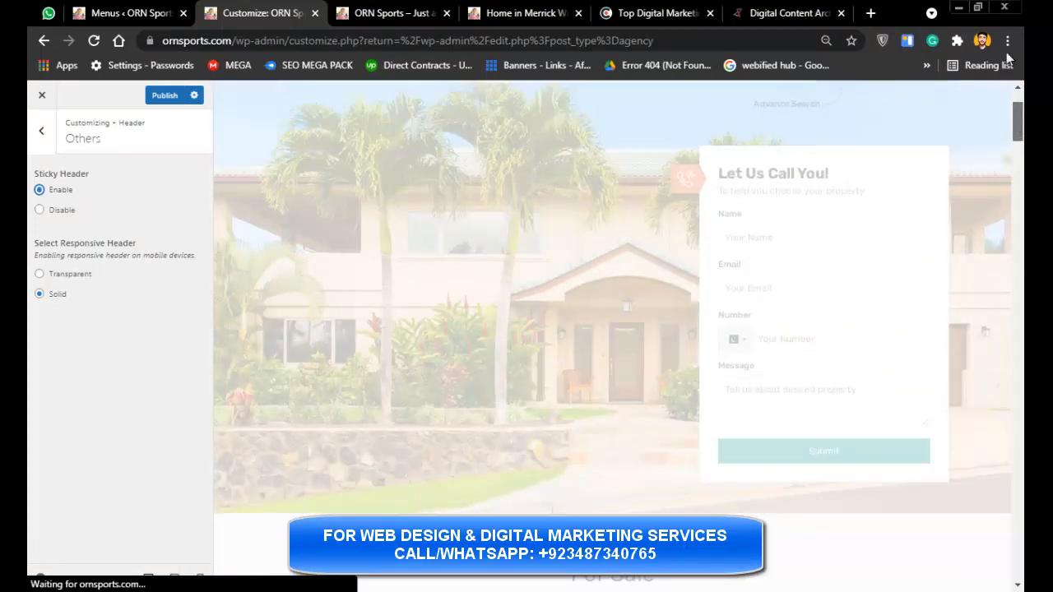
mouse_move(1006, 52)
mouse_down()
mouse_move(1003, 32)
mouse_move(1021, 115)
mouse_move(1019, 59)
mouse_up()
drag(1019, 107, 996, 77)
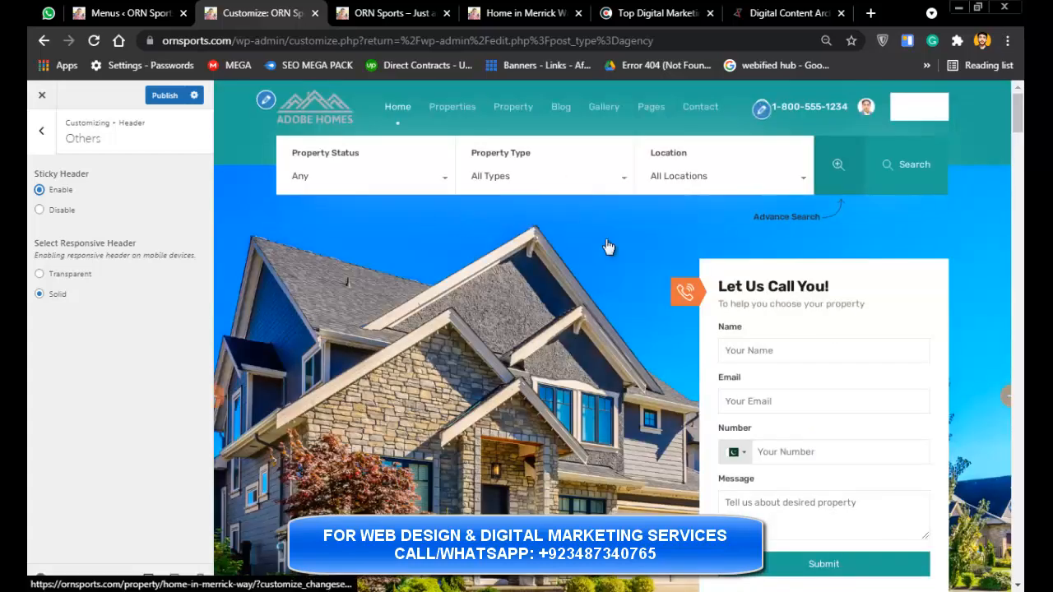
drag(1022, 114, 1021, 216)
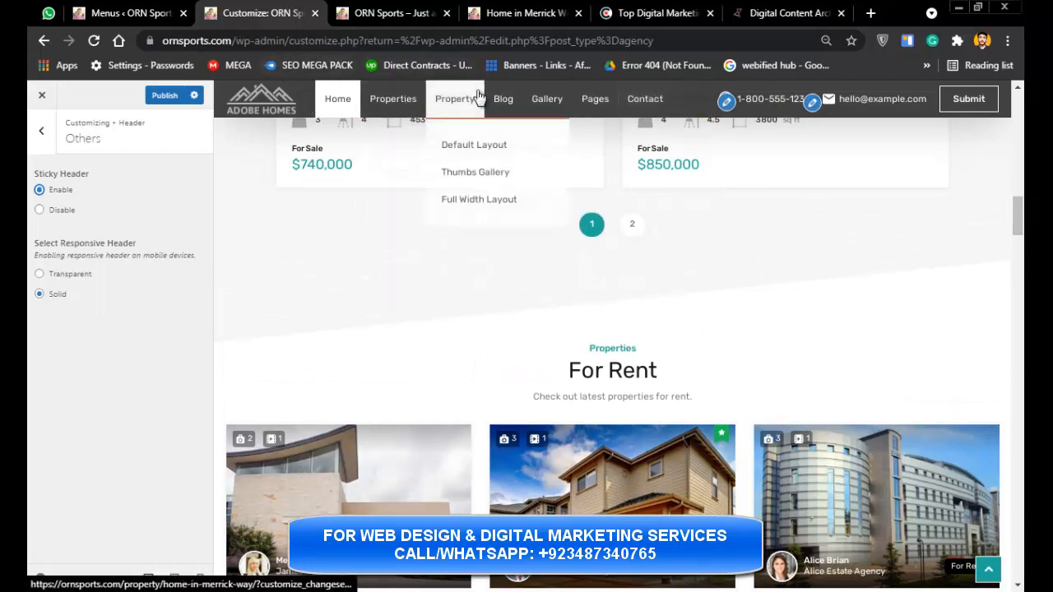
click(41, 133)
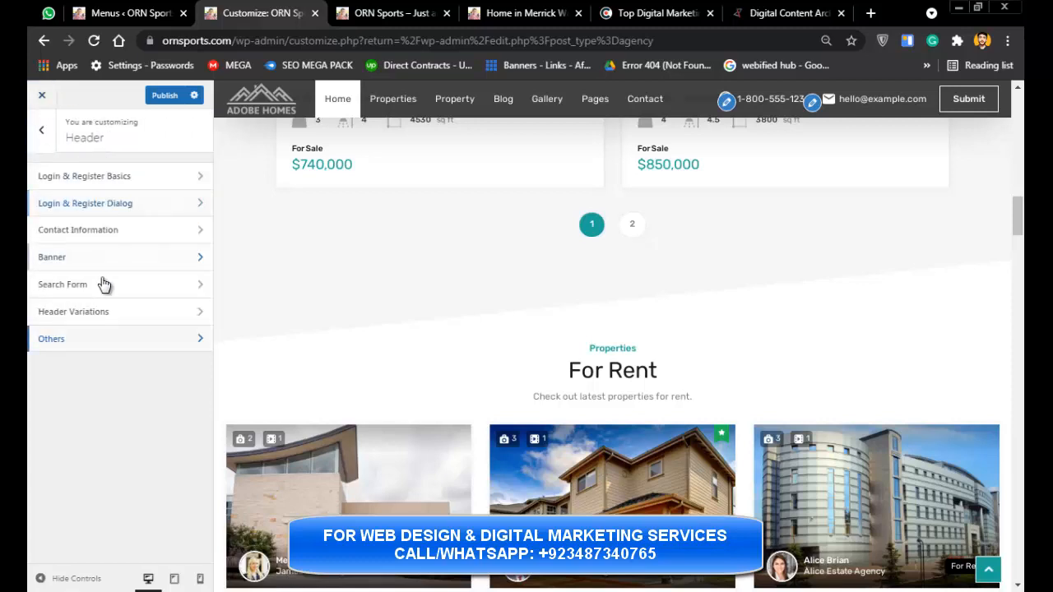
click(35, 141)
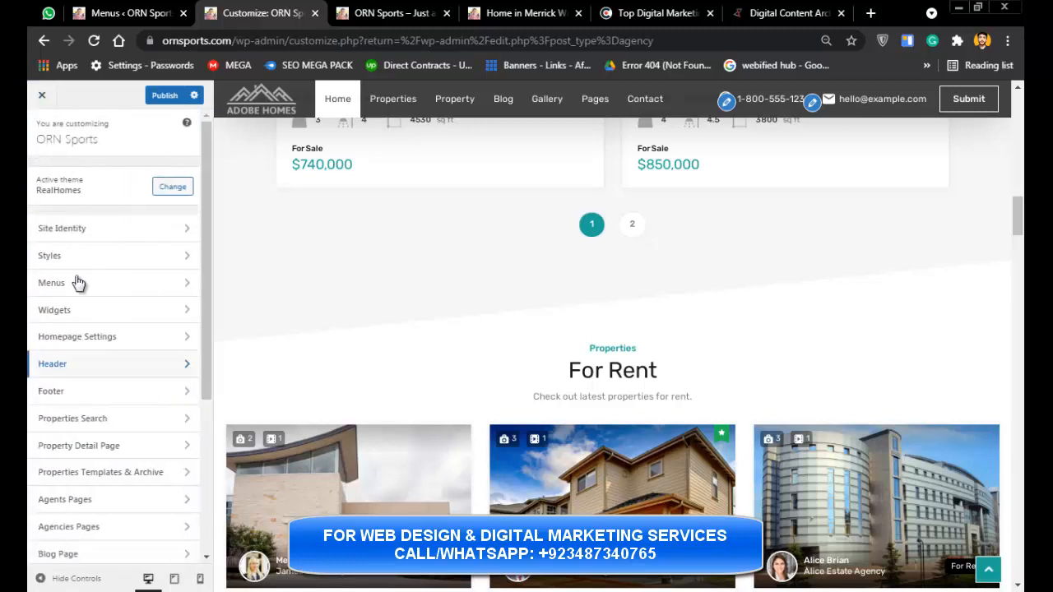
- Look through the Properties Search sections, including the Search Form Locations settings, without changing them
click(135, 429)
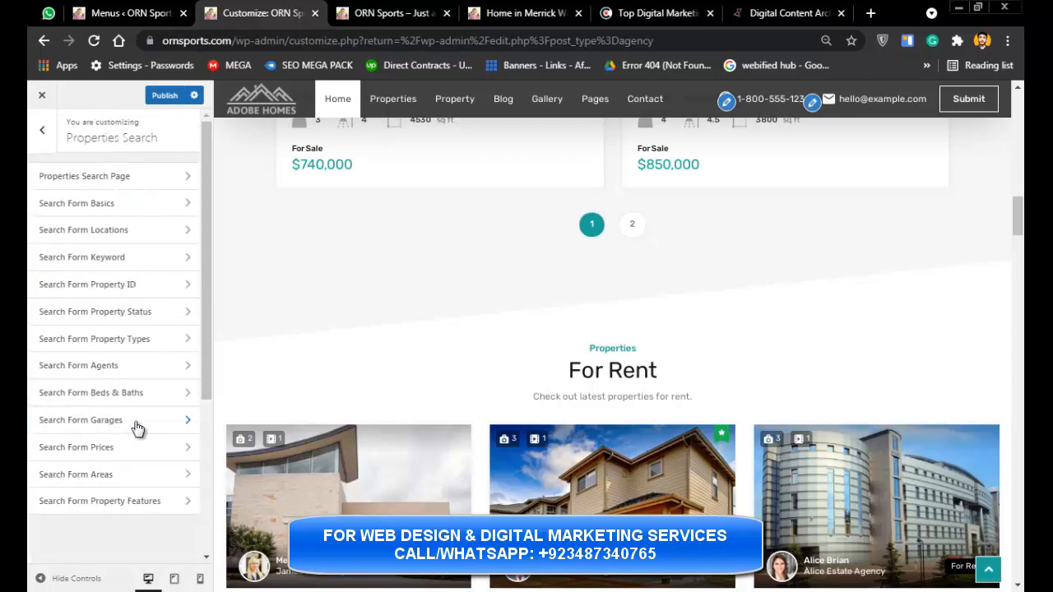
click(86, 232)
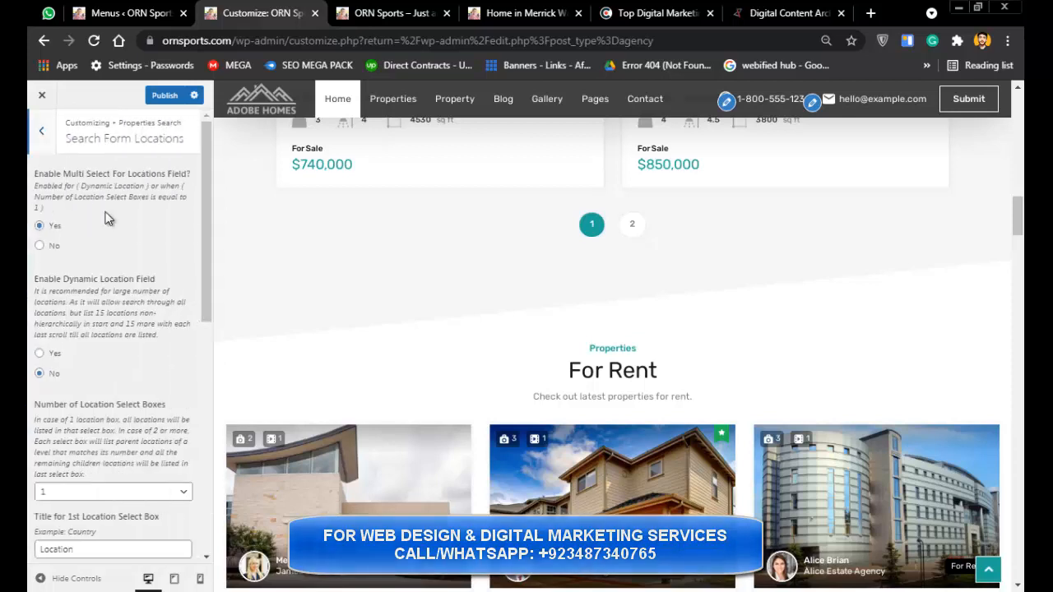
click(37, 151)
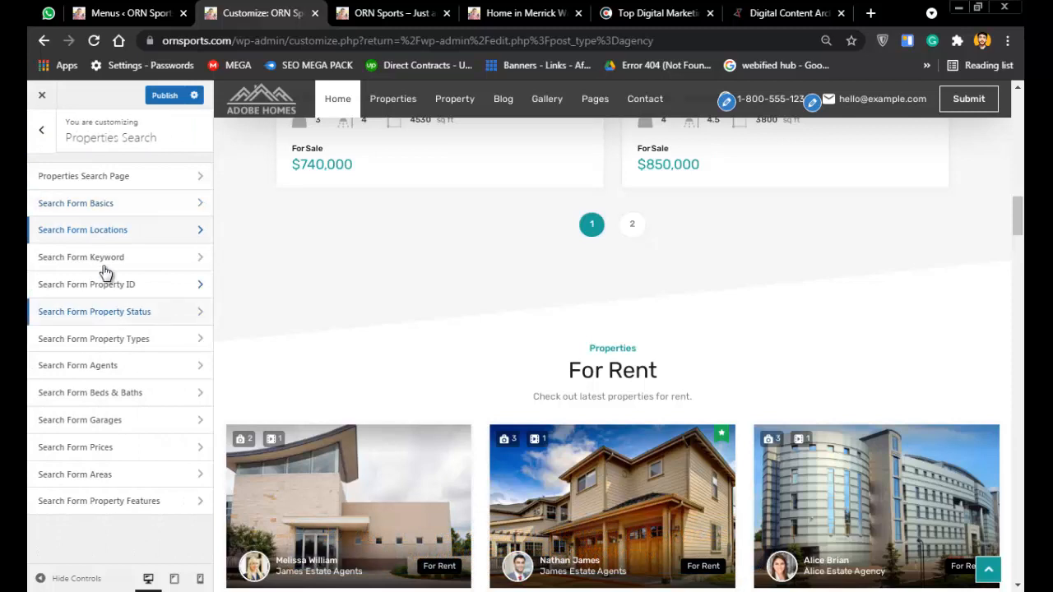
click(48, 134)
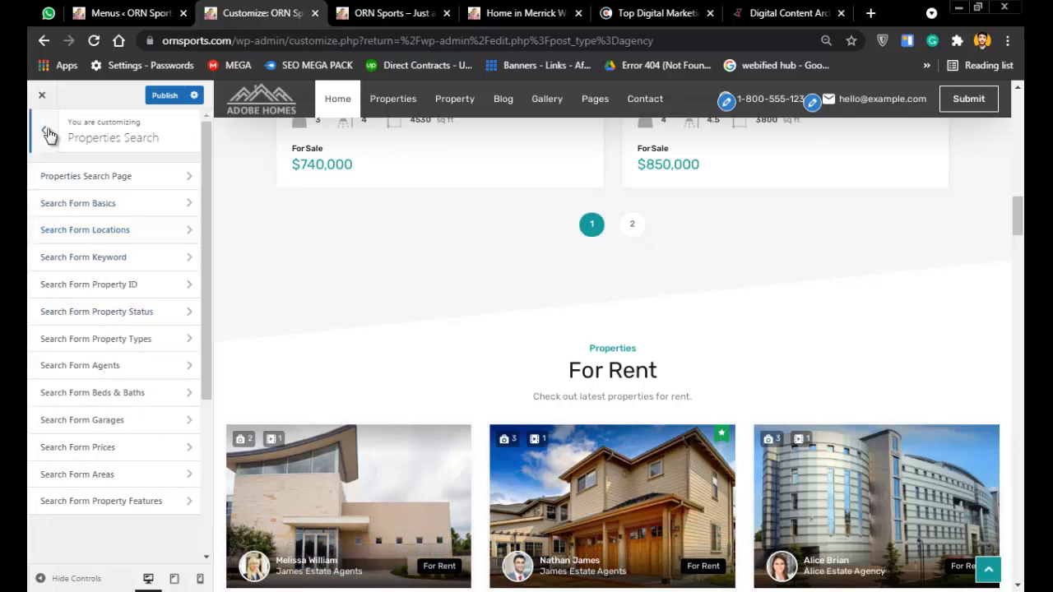
- Review the theme's Email Template settings and the Contact Page header variation options
scroll(207, 374, down, 1)
scroll(206, 403, down, 3)
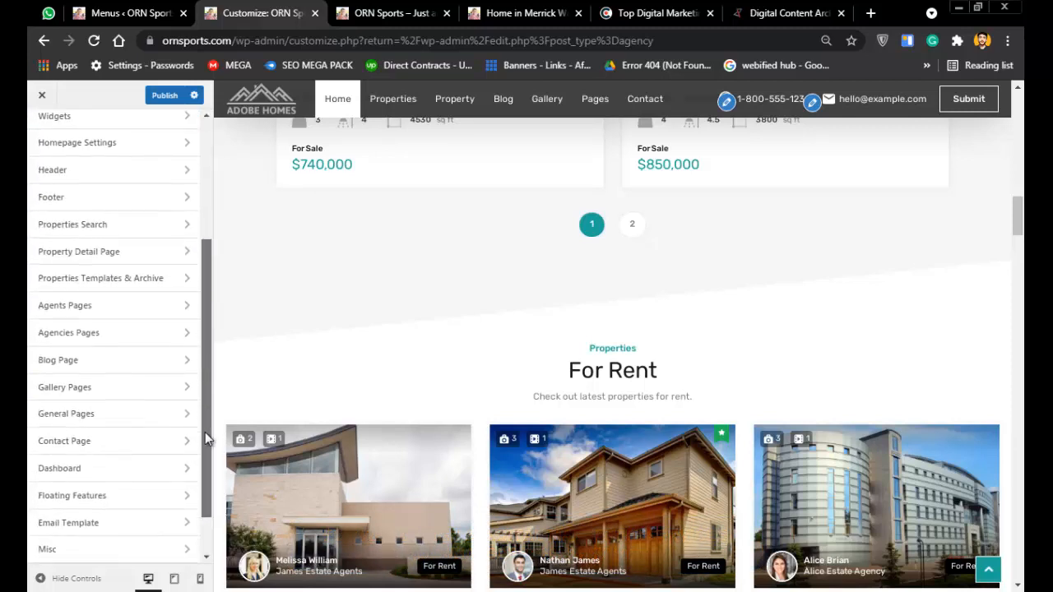
click(160, 465)
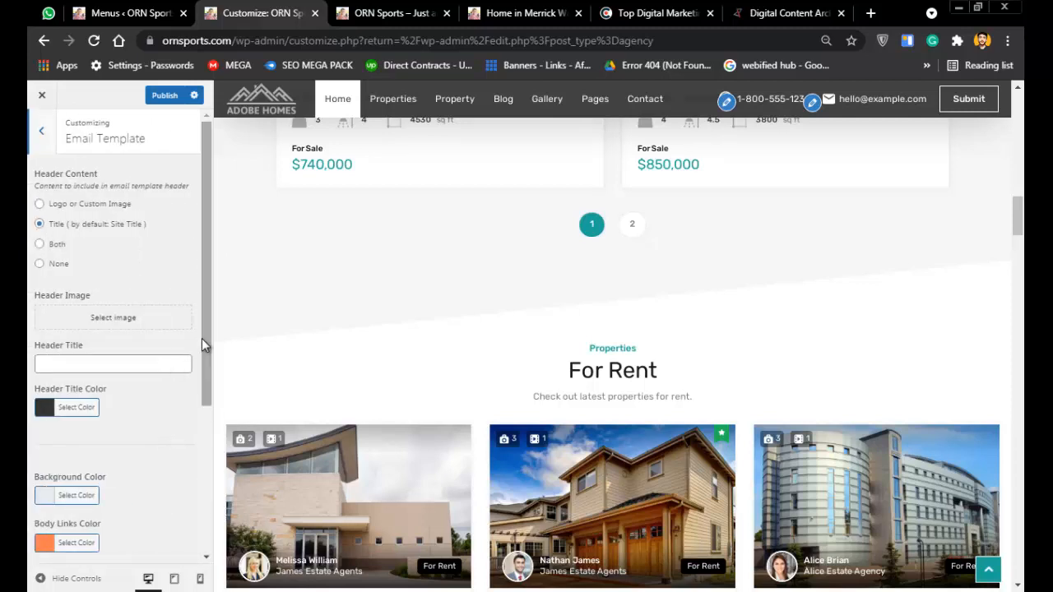
mouse_move(203, 338)
mouse_down()
mouse_move(192, 529)
mouse_move(198, 319)
mouse_up()
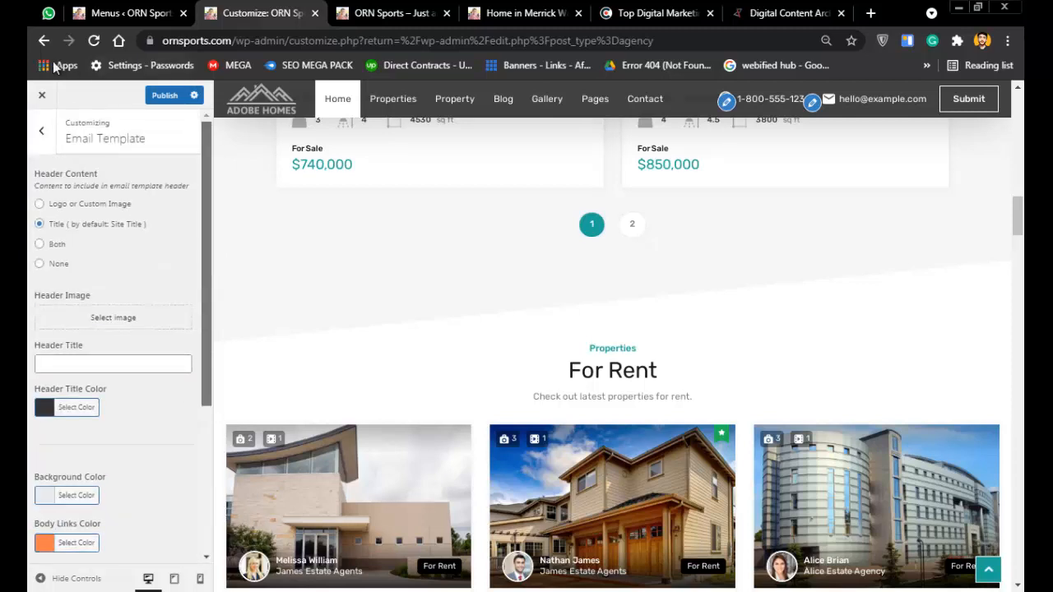
click(41, 130)
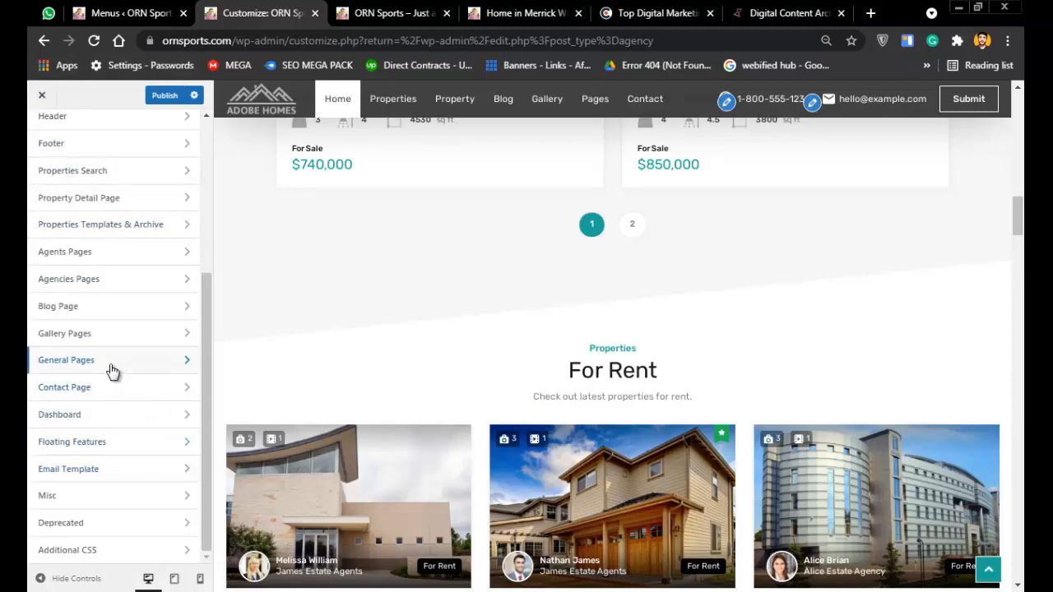
click(108, 392)
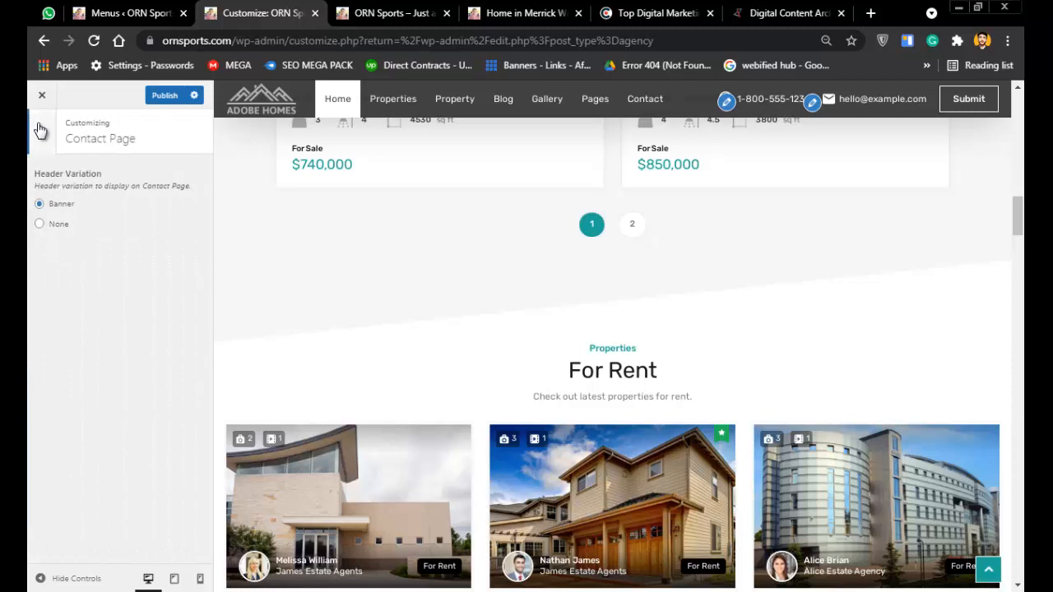
click(41, 130)
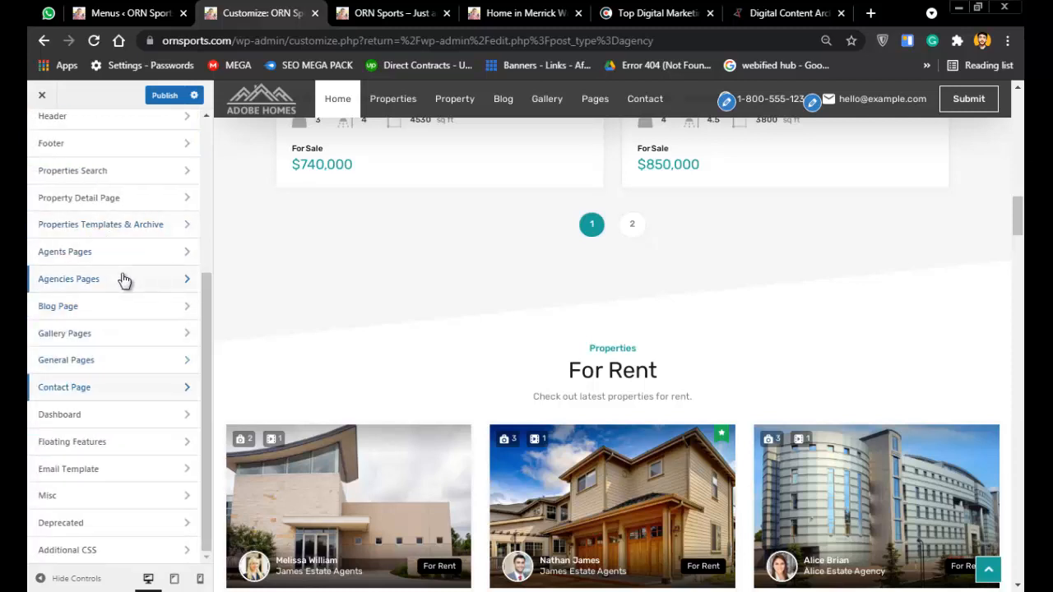
- Review the Breadcrumbs settings of the property detail page
click(145, 204)
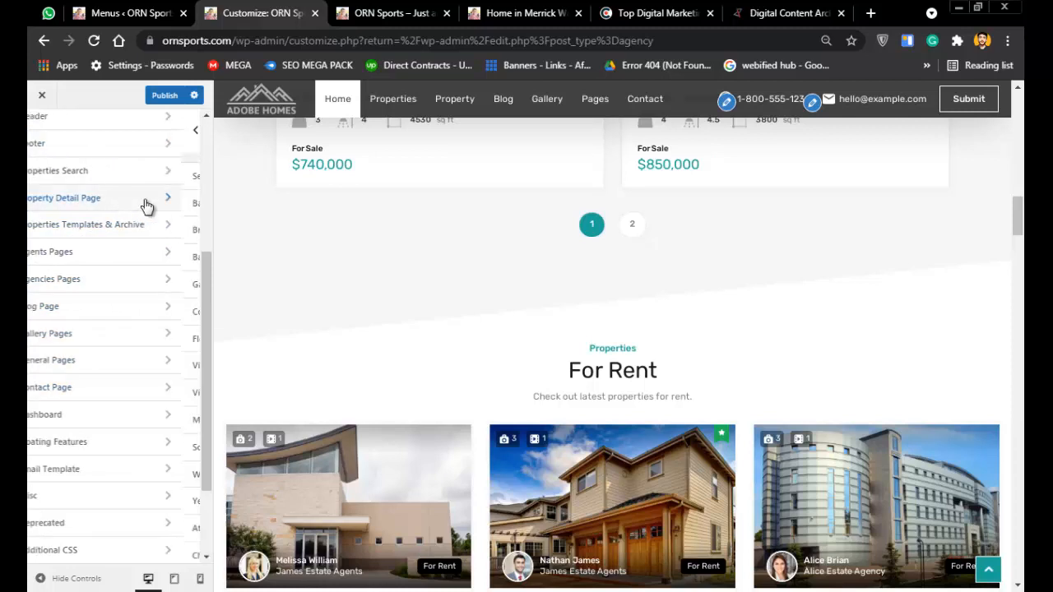
click(117, 237)
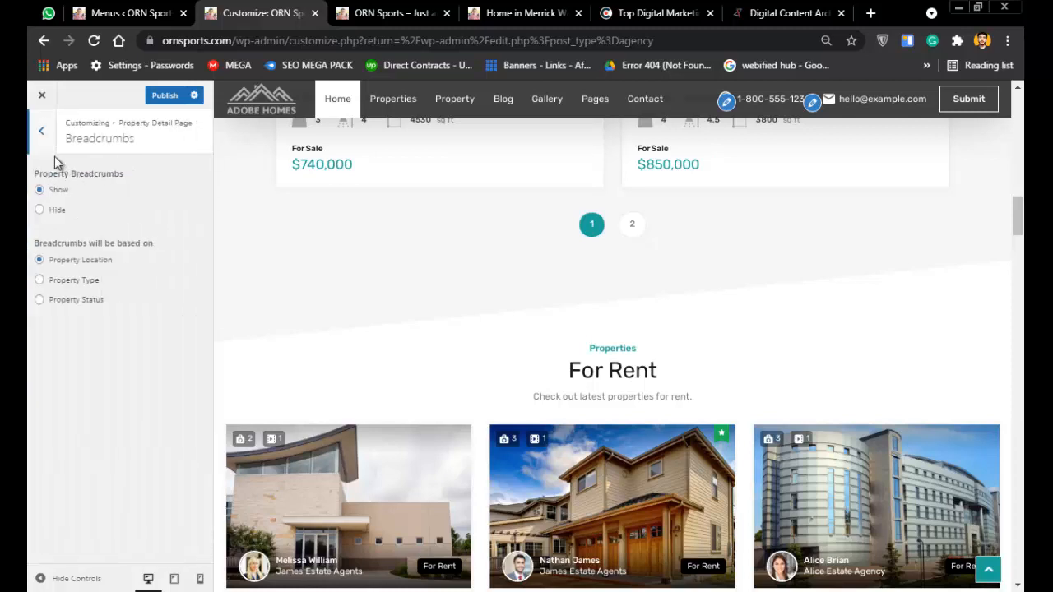
click(41, 130)
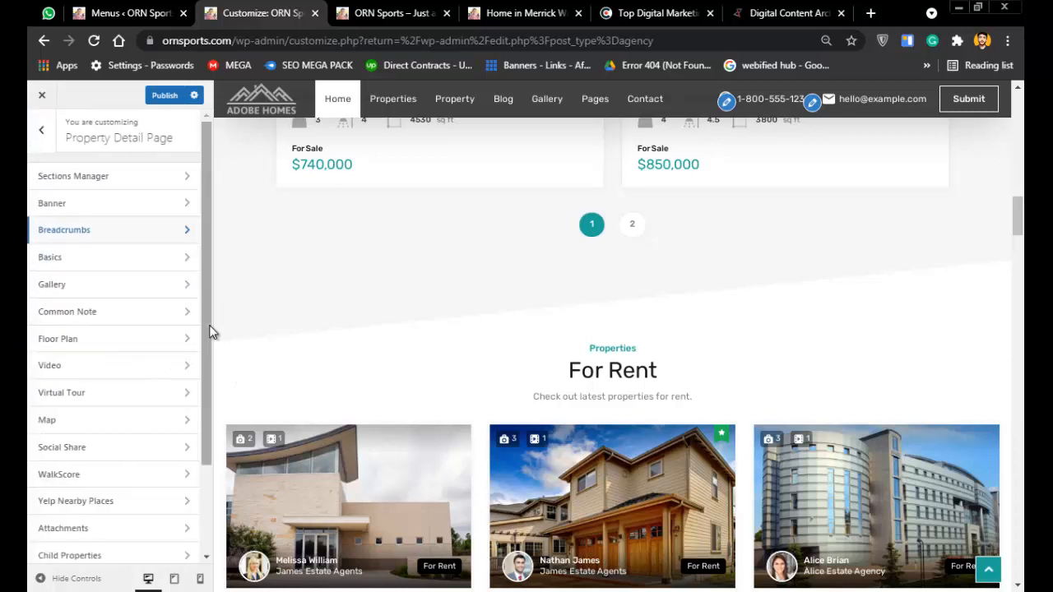
- Review the property detail page's Mortgage Calculator and Virtual Tour settings
drag(210, 331, 206, 470)
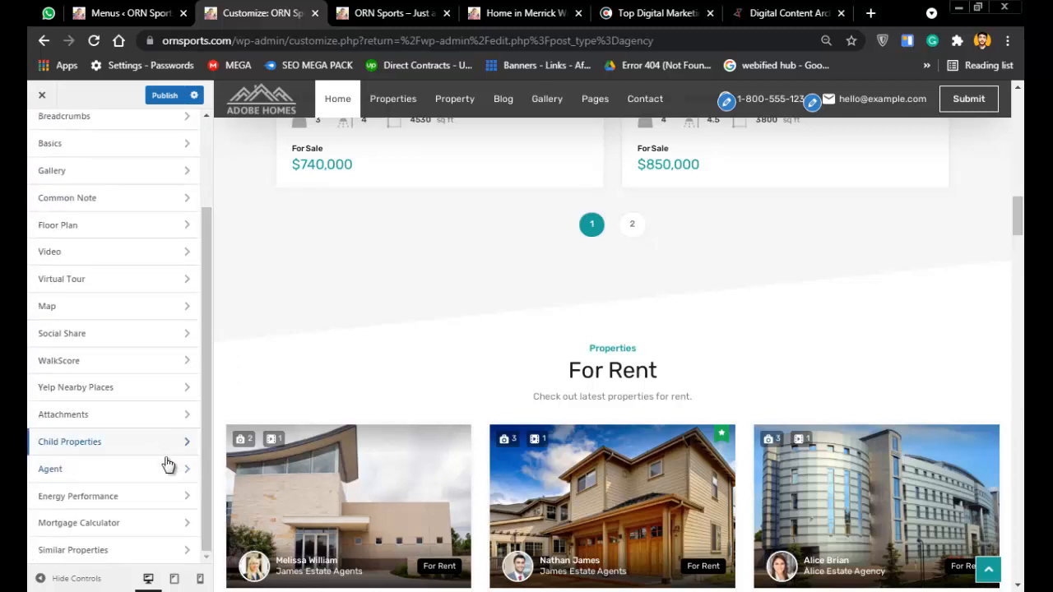
click(167, 527)
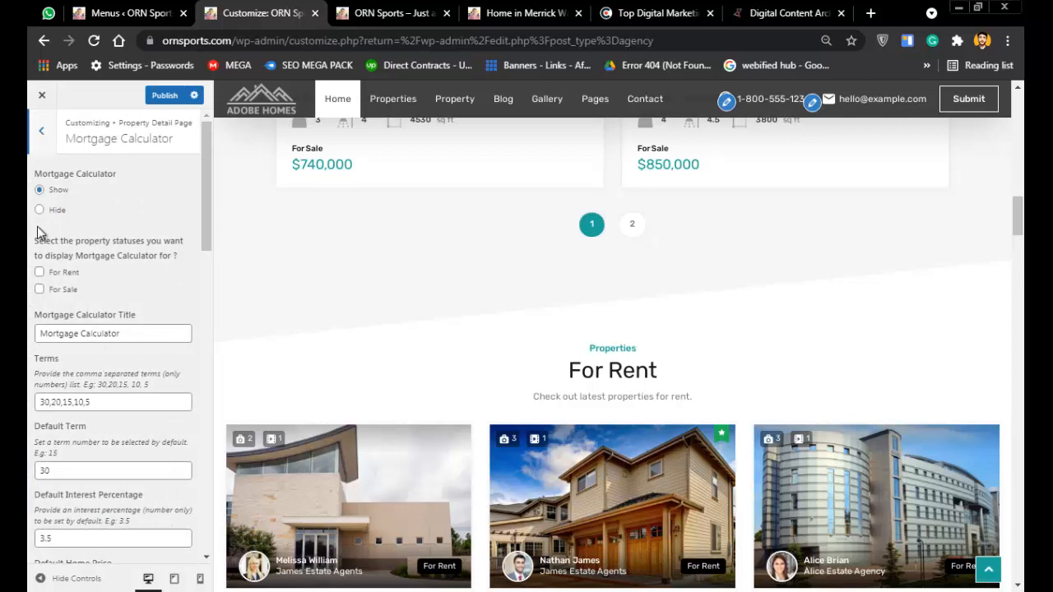
click(42, 147)
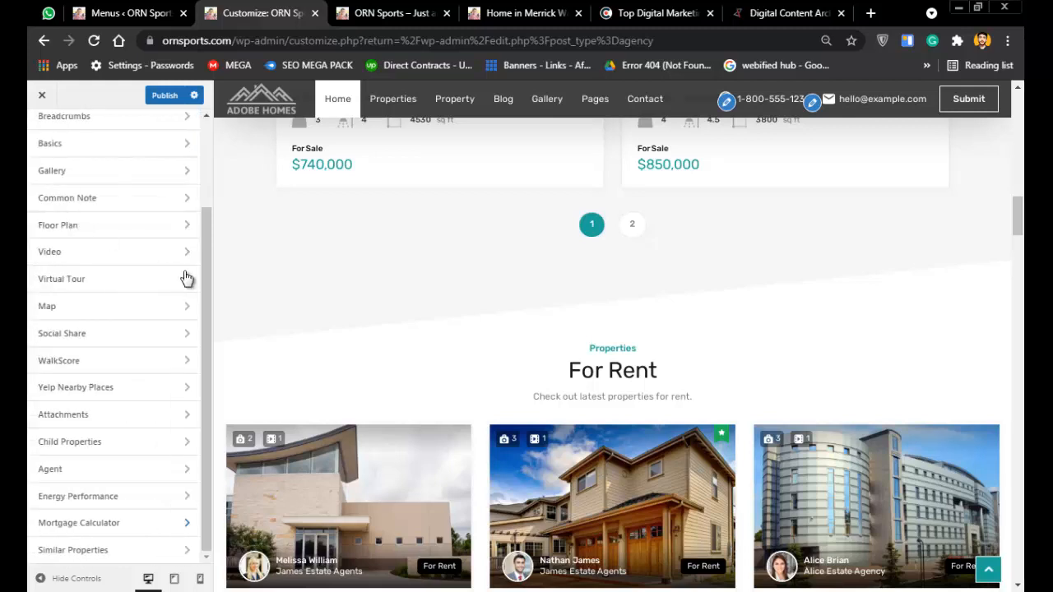
click(140, 286)
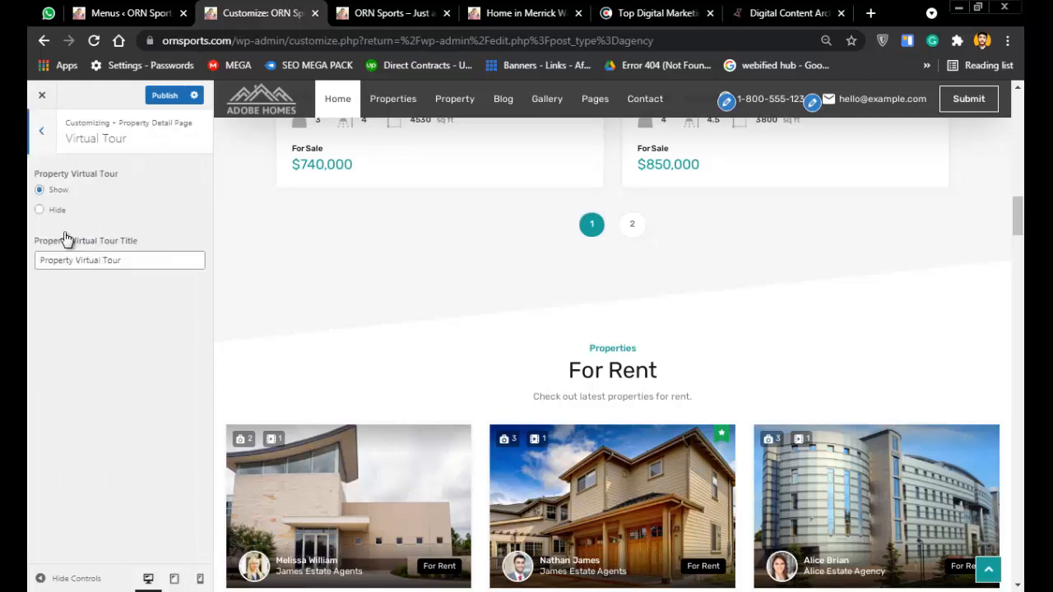
click(39, 136)
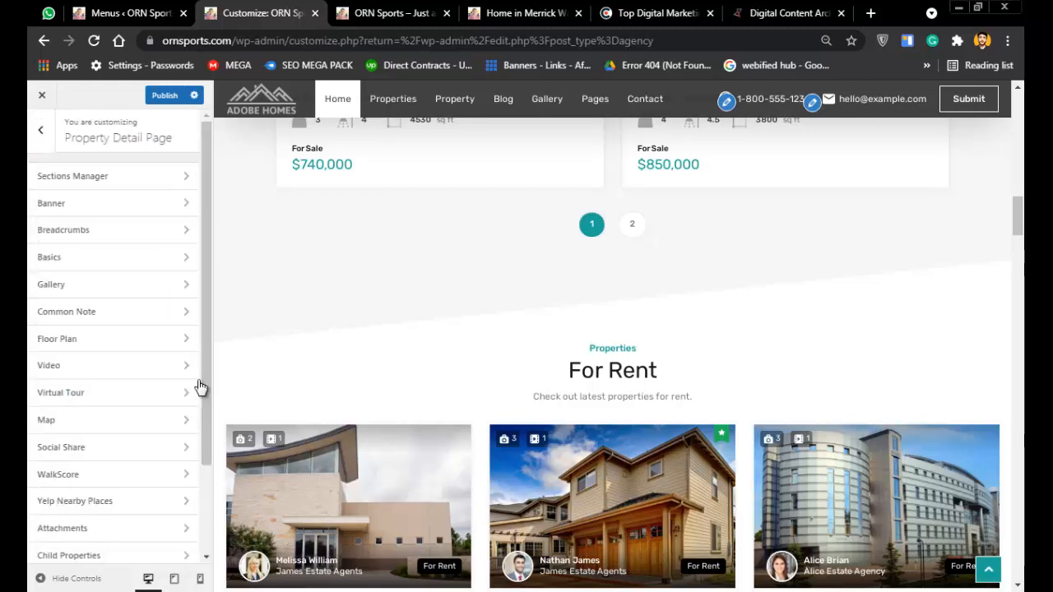
- Examine the order settings and section order in the property detail page's Sections Manager
drag(209, 432, 212, 347)
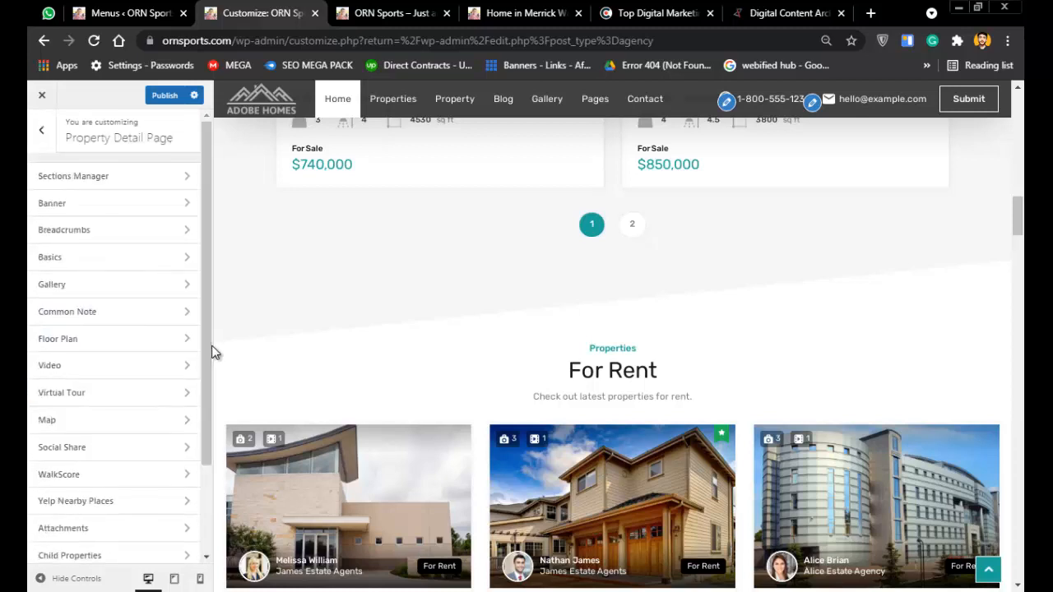
click(107, 186)
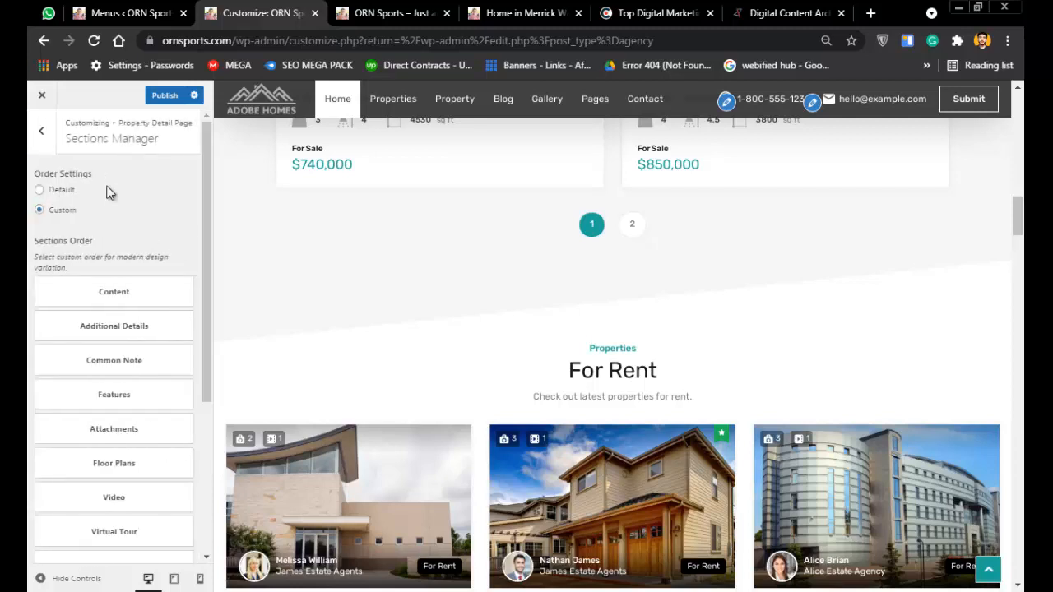
click(41, 132)
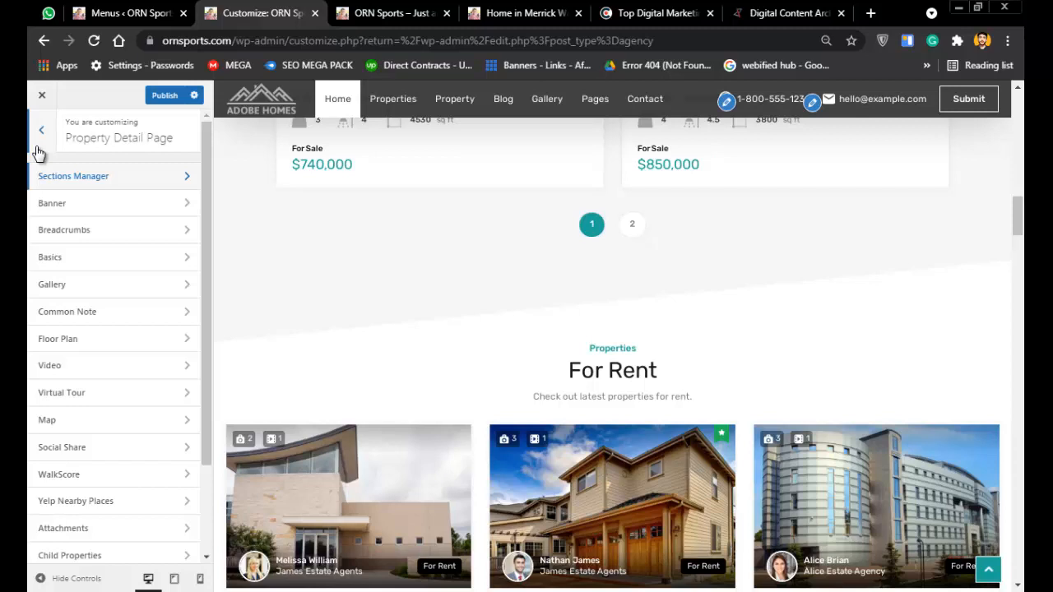
- Publish the customizer changes to the live site
click(162, 103)
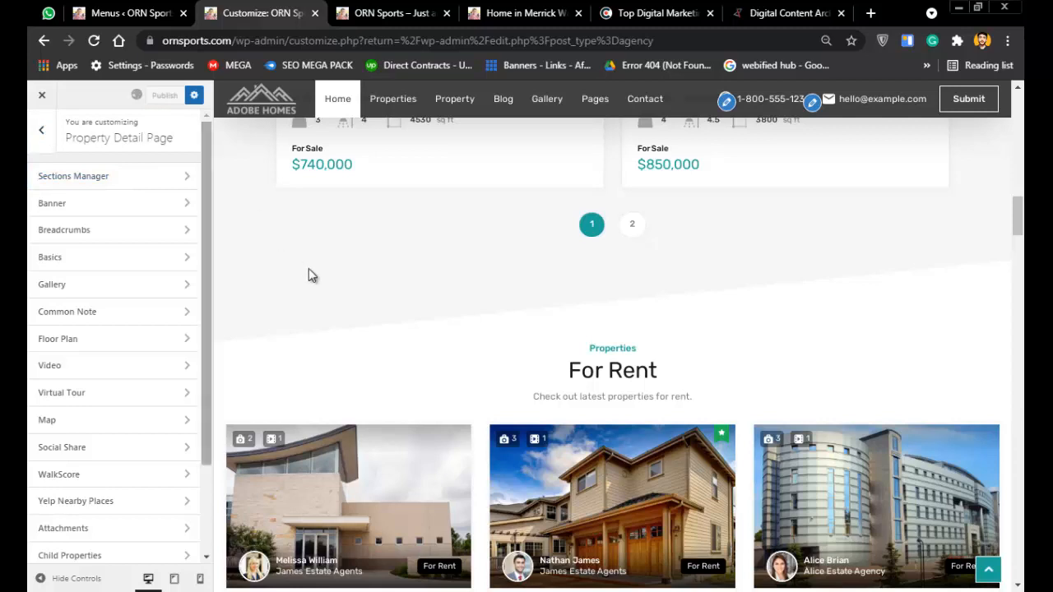
drag(209, 324, 191, 508)
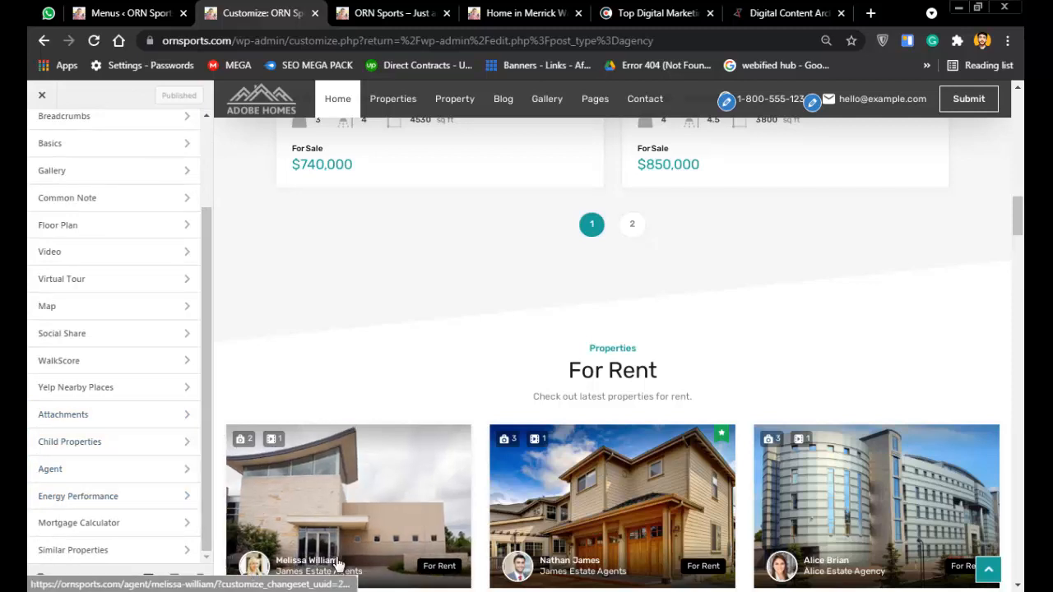
click(385, 586)
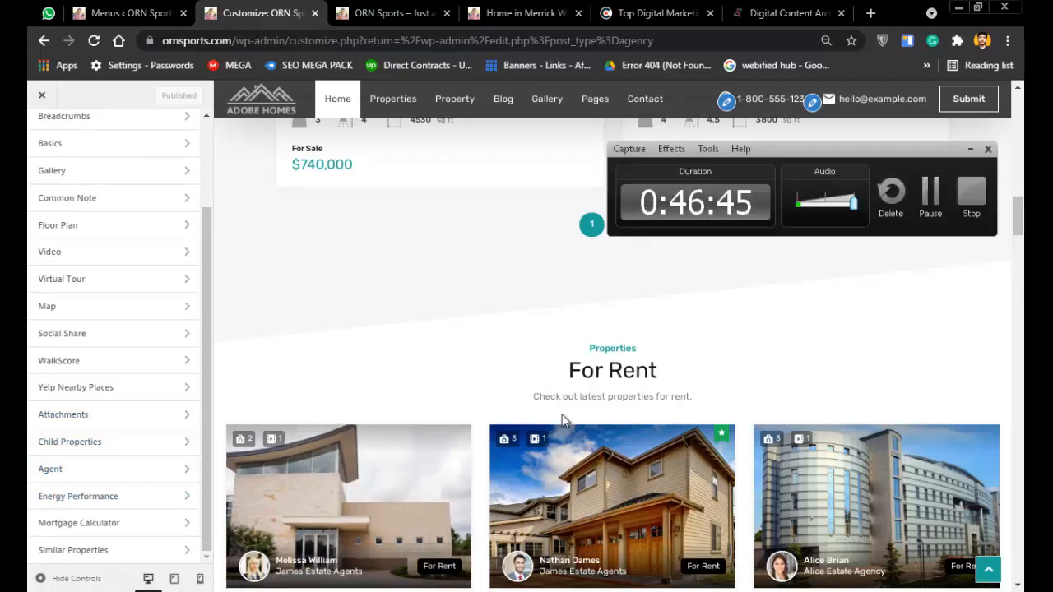